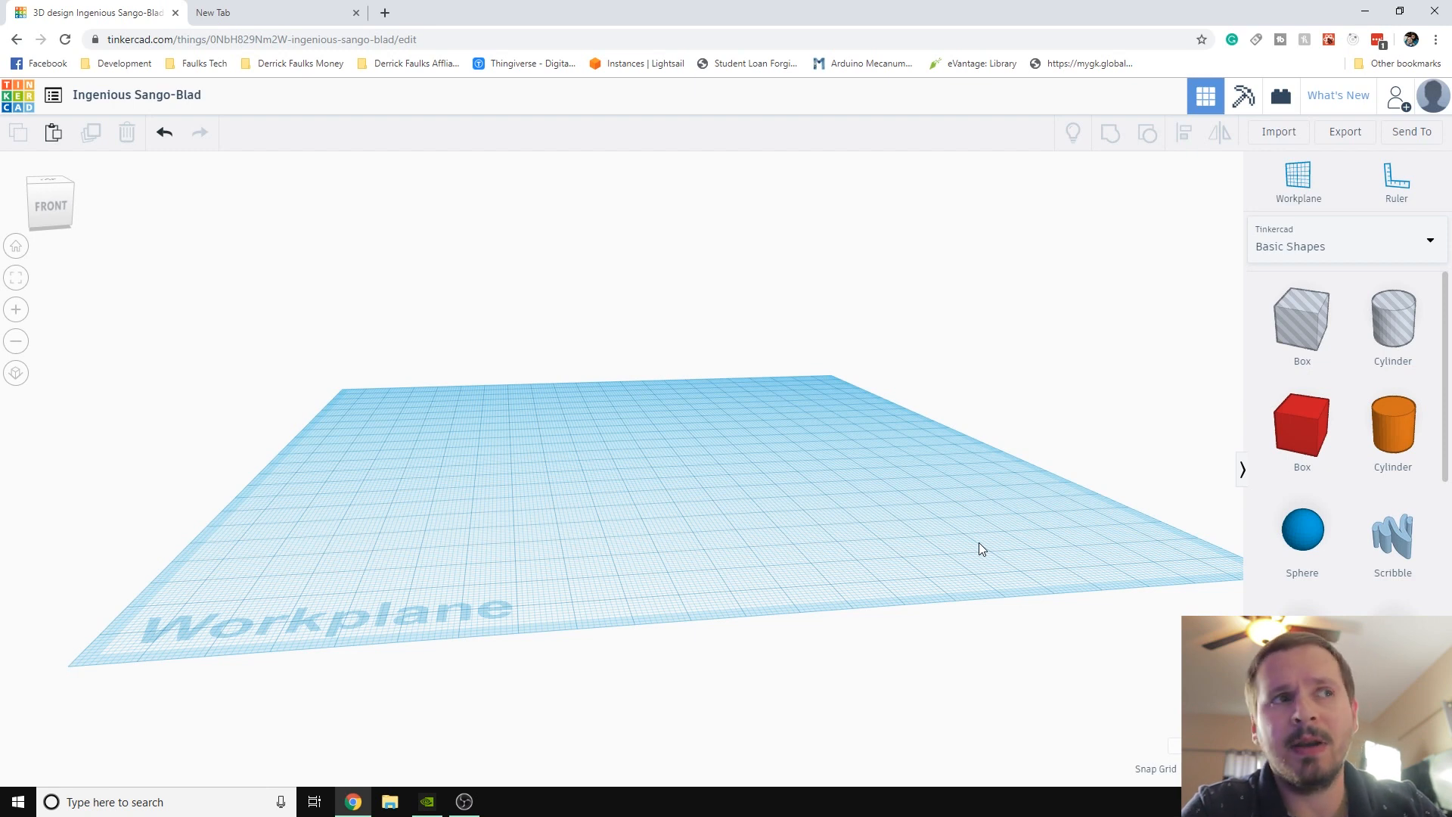
Switch to File Explorer and locate the Pac-Man zip archive in the Downloads folder, checking its extraction option
click(401, 806)
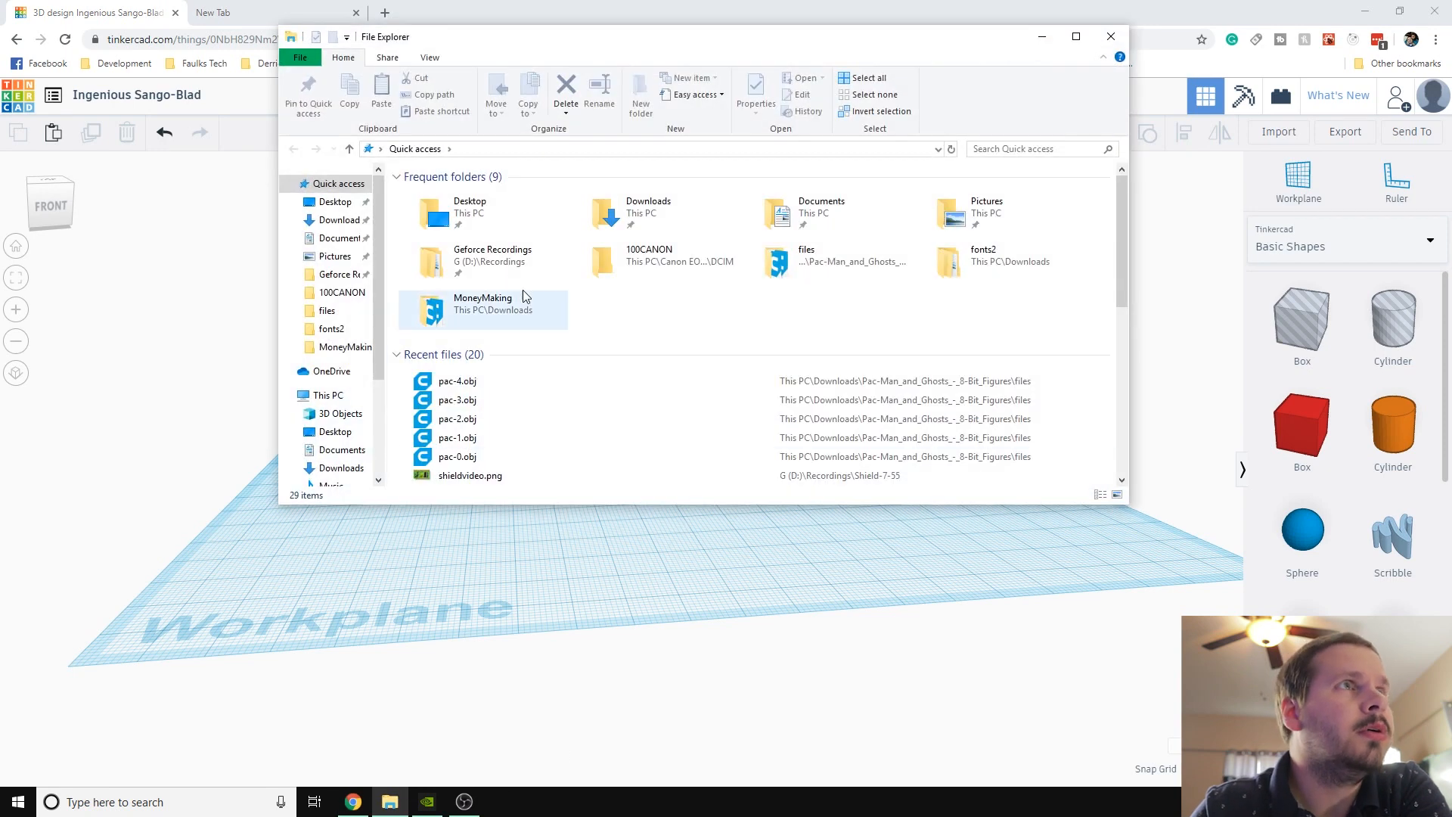
click(337, 220)
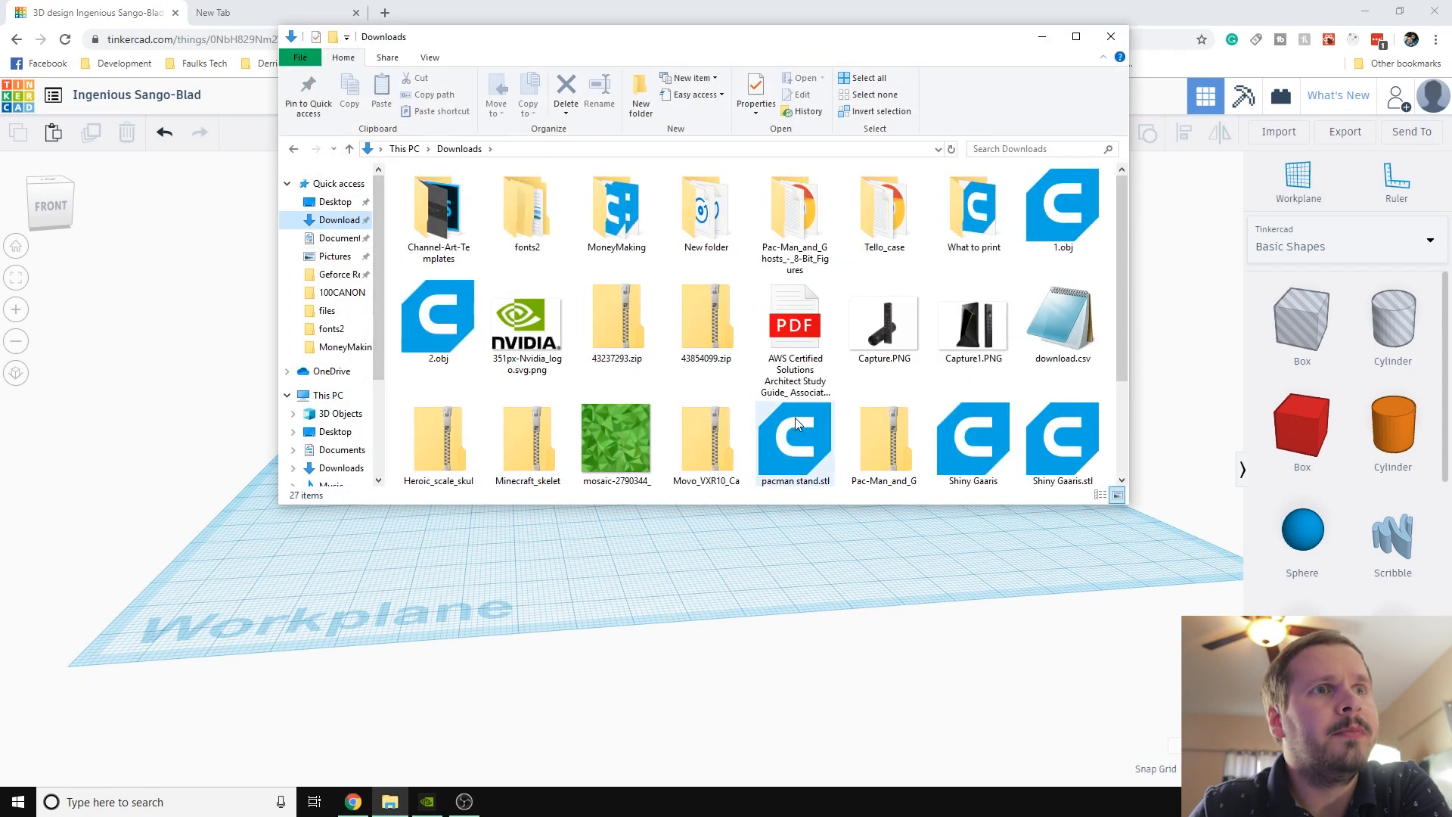
scroll(895, 454, down, 1)
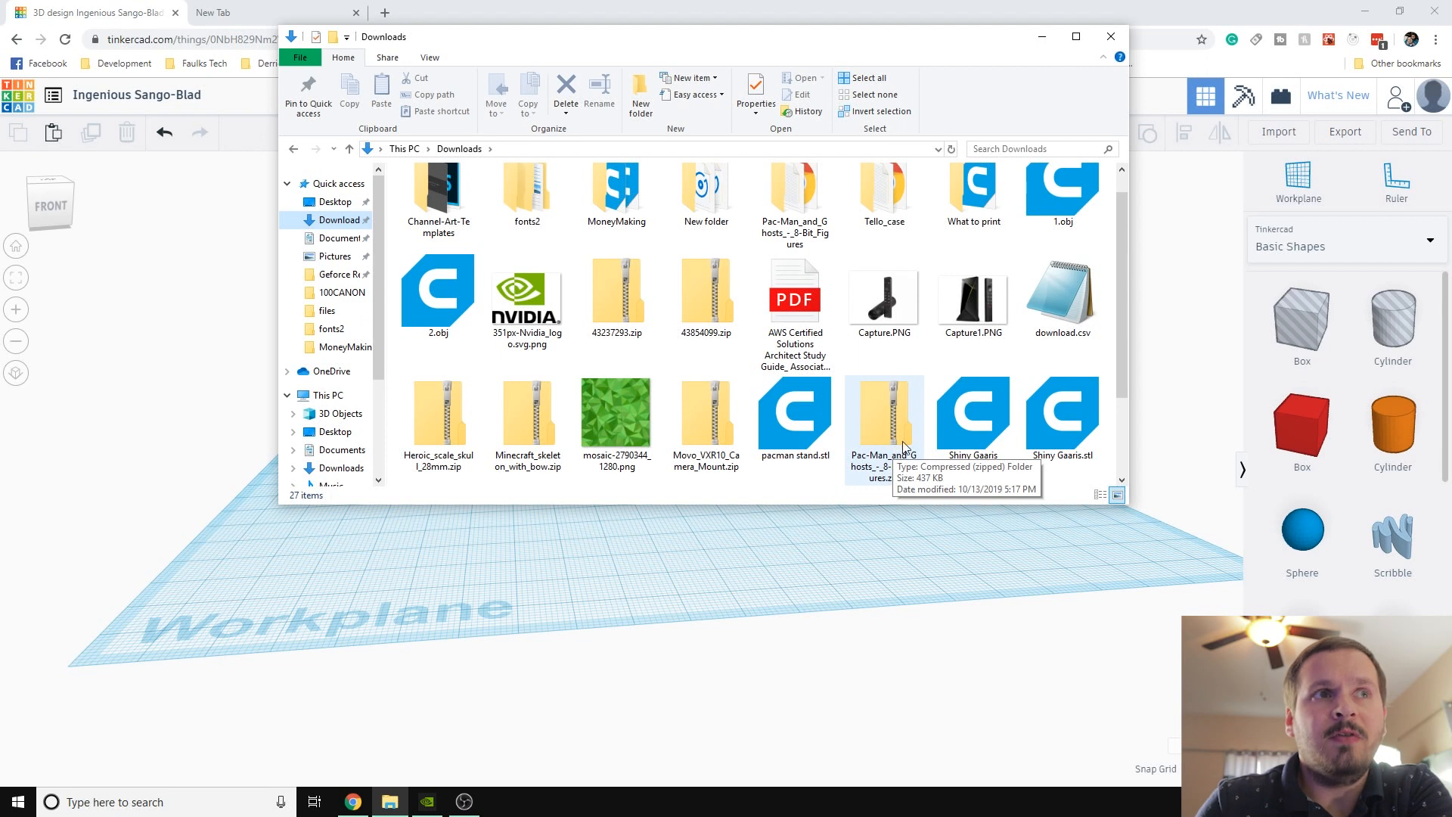
right_click(862, 422)
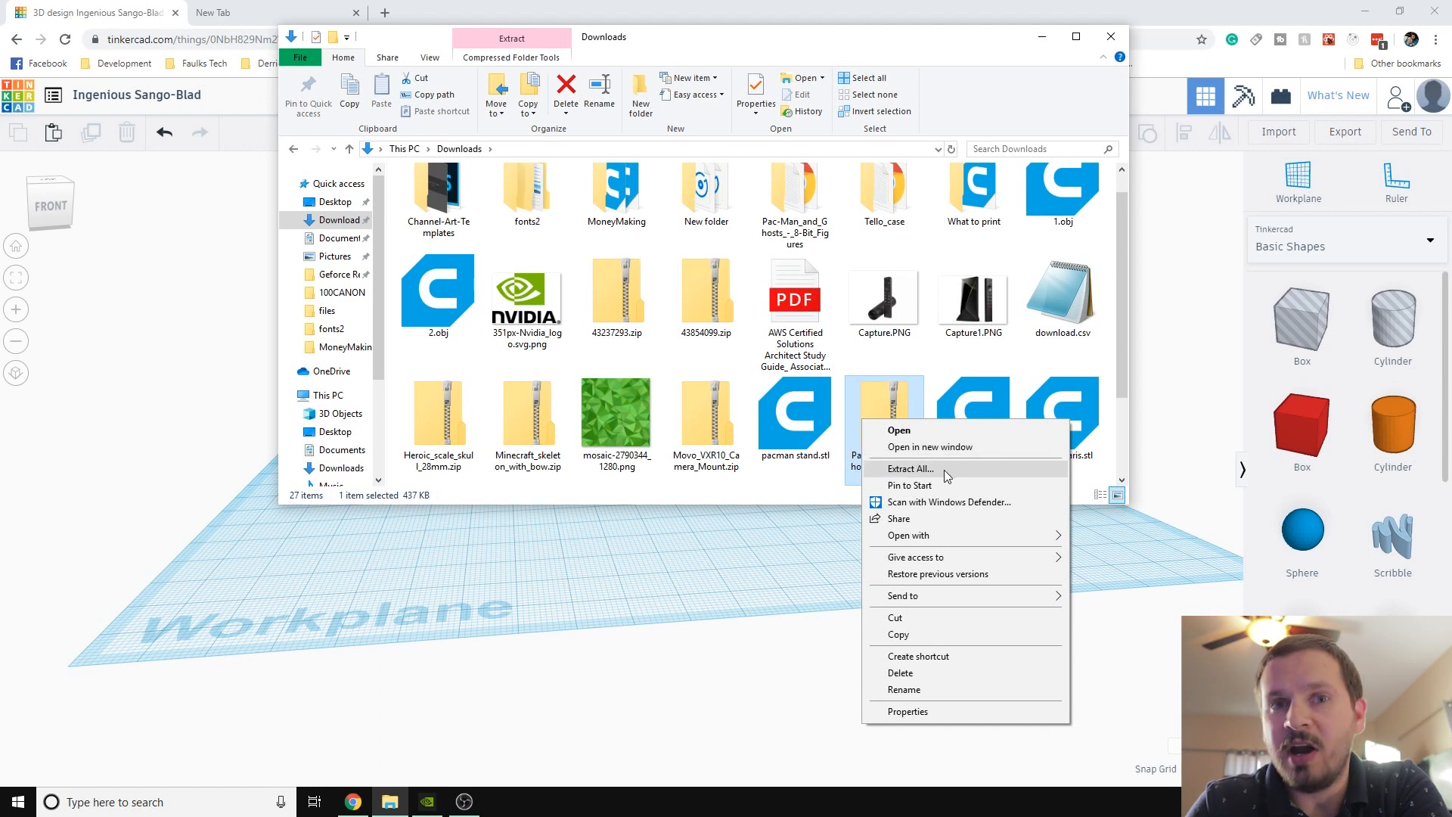
click(796, 235)
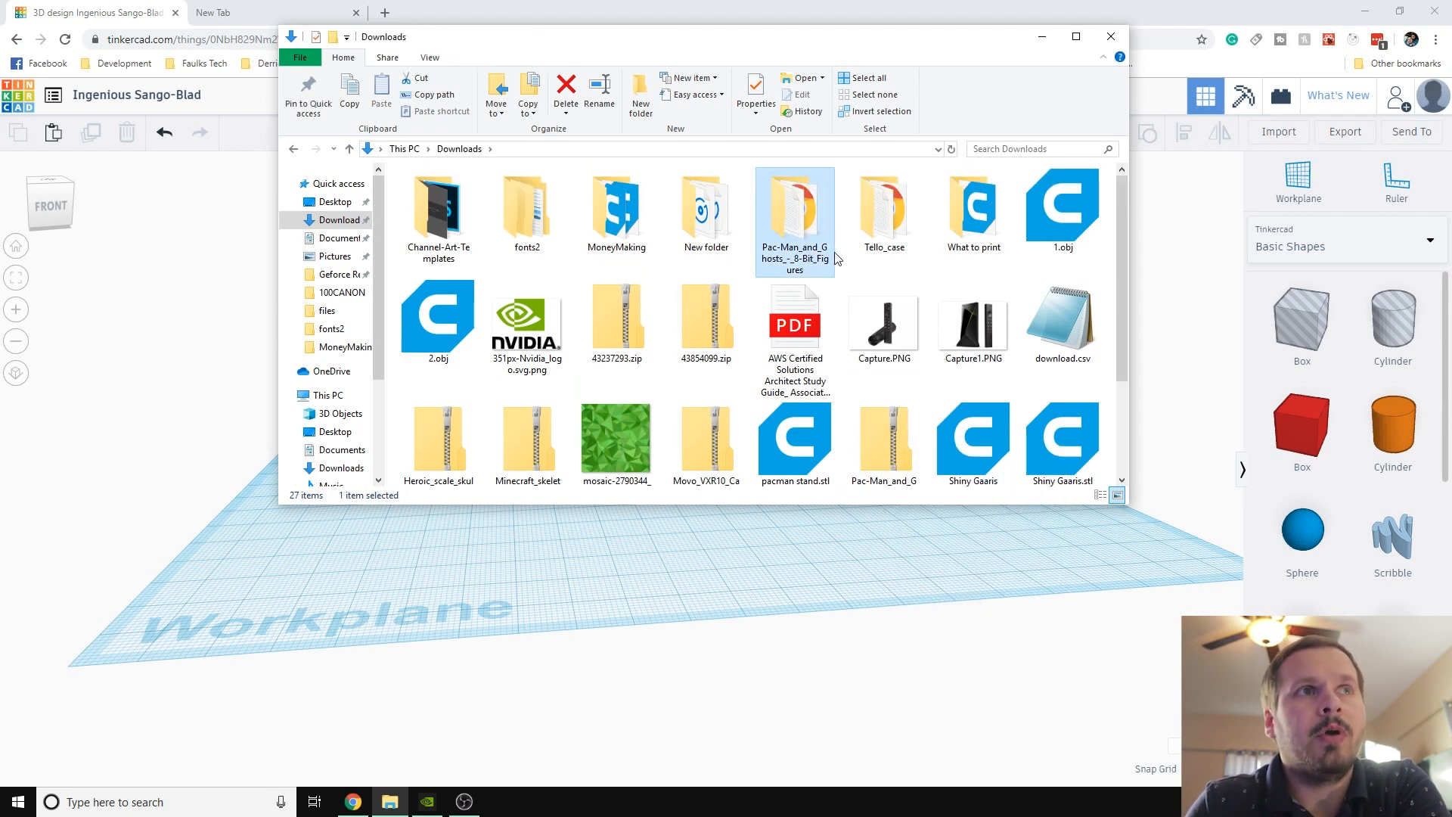
Review the pac-0 to pac-4 OBJ files inside the extracted Pac-Man_and_Ghosts_-_8-Bit_Figures folder, then return to Tinkercad
double_click(807, 256)
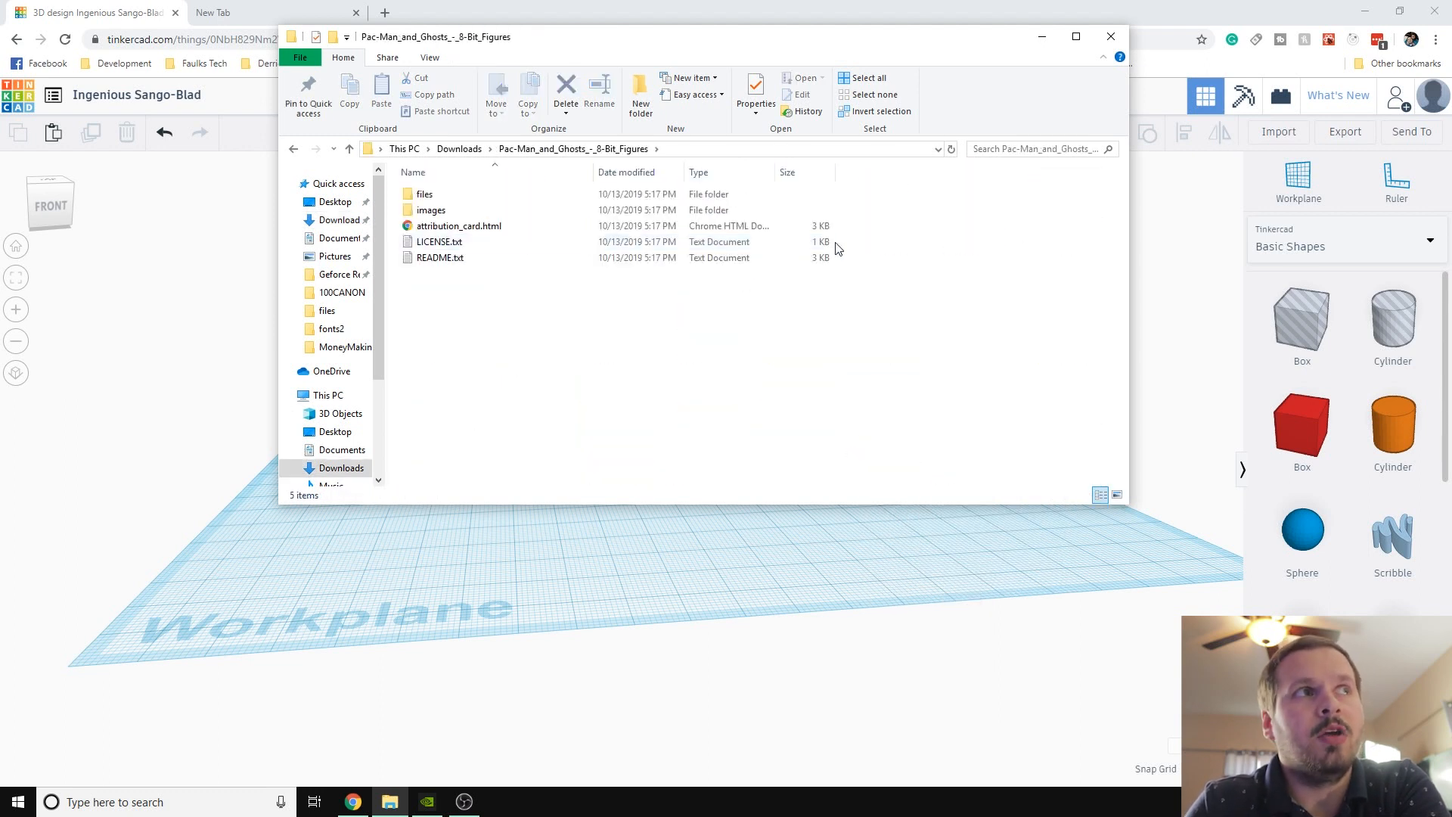
double_click(561, 192)
drag(863, 274, 428, 224)
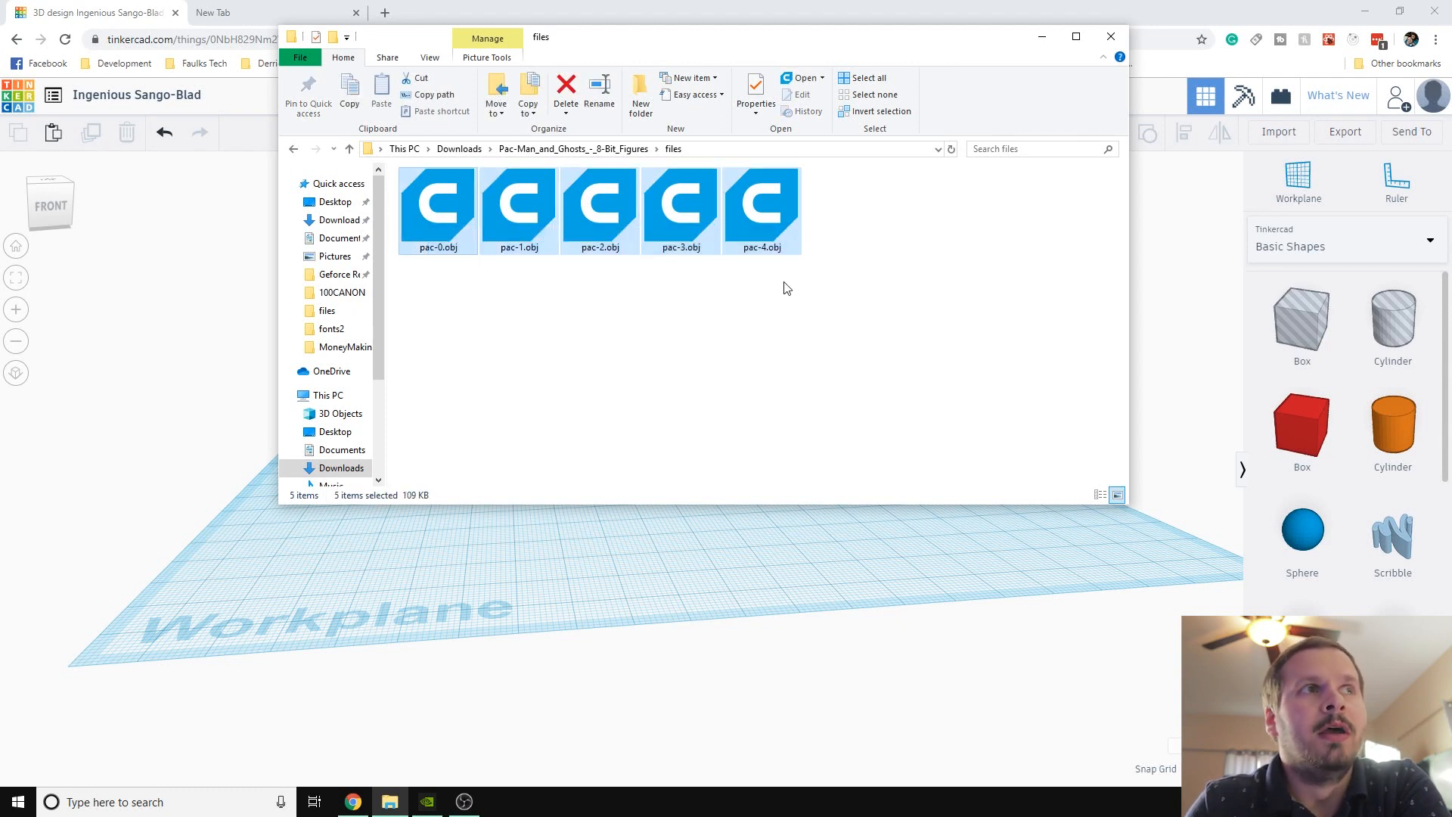
click(656, 274)
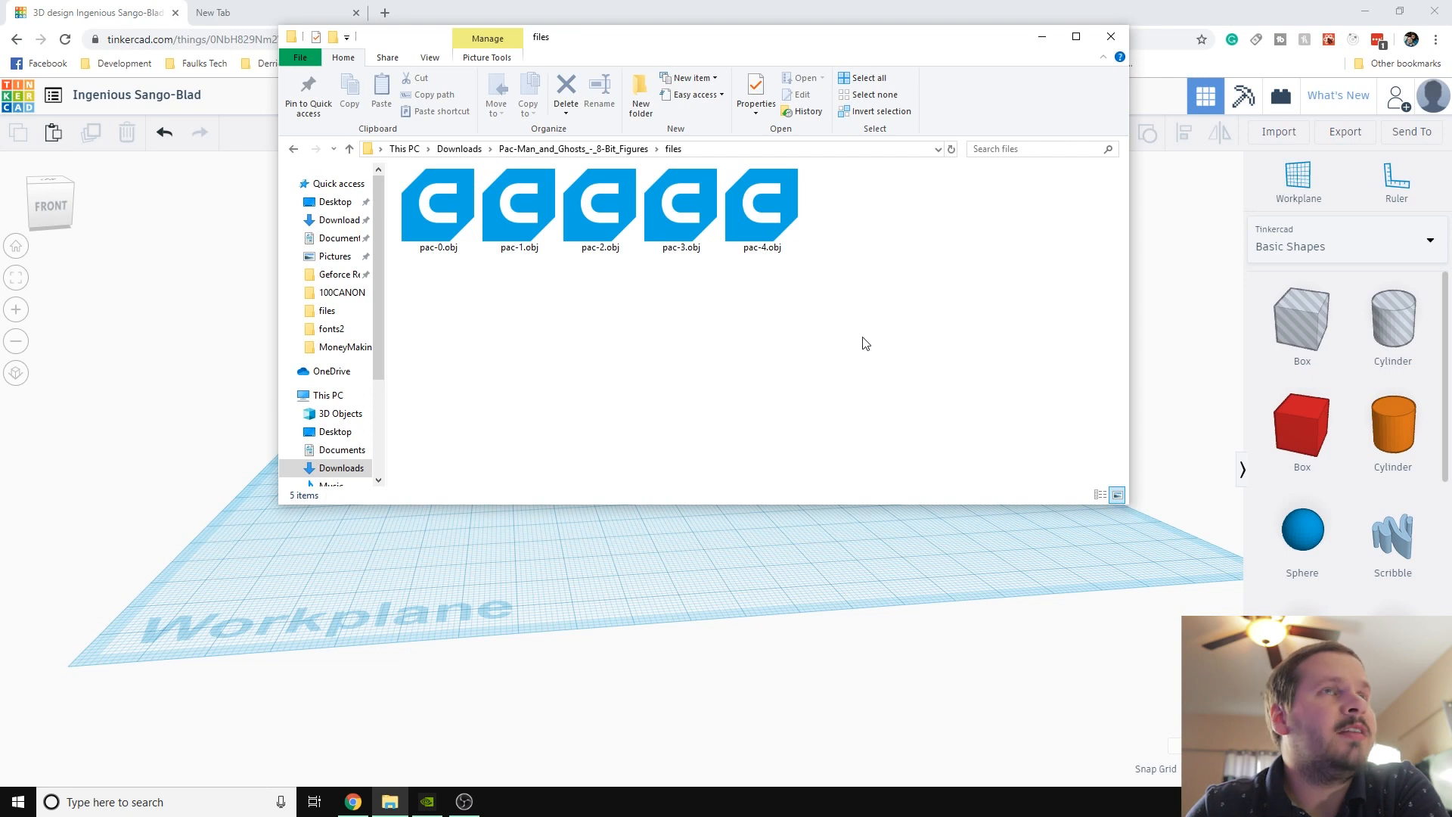
click(1150, 230)
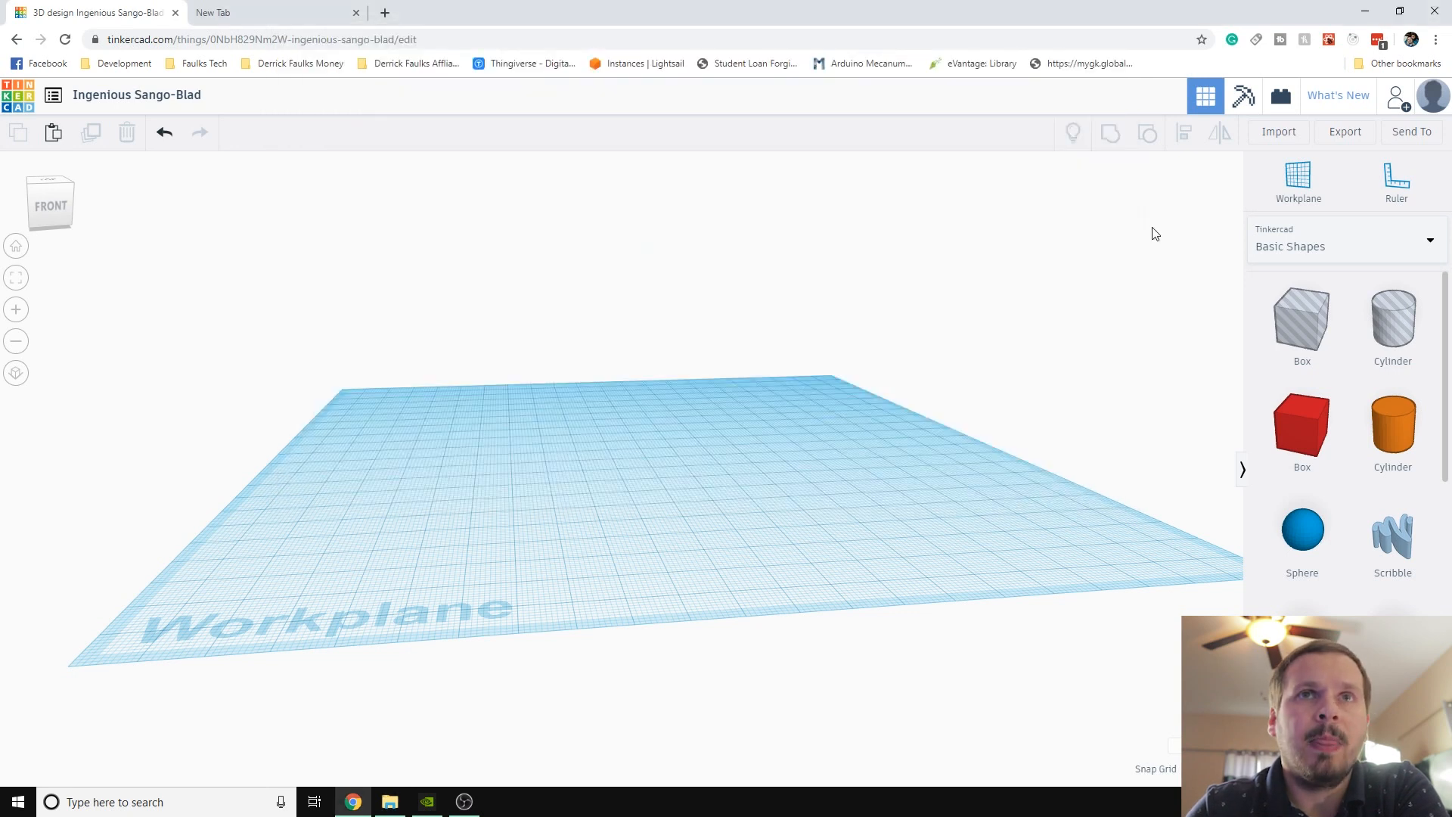
Import pac-0.obj from the files subfolder of Downloads\Pac-Man_and_Ghosts_-_8-Bit_Figures into the design
click(1286, 139)
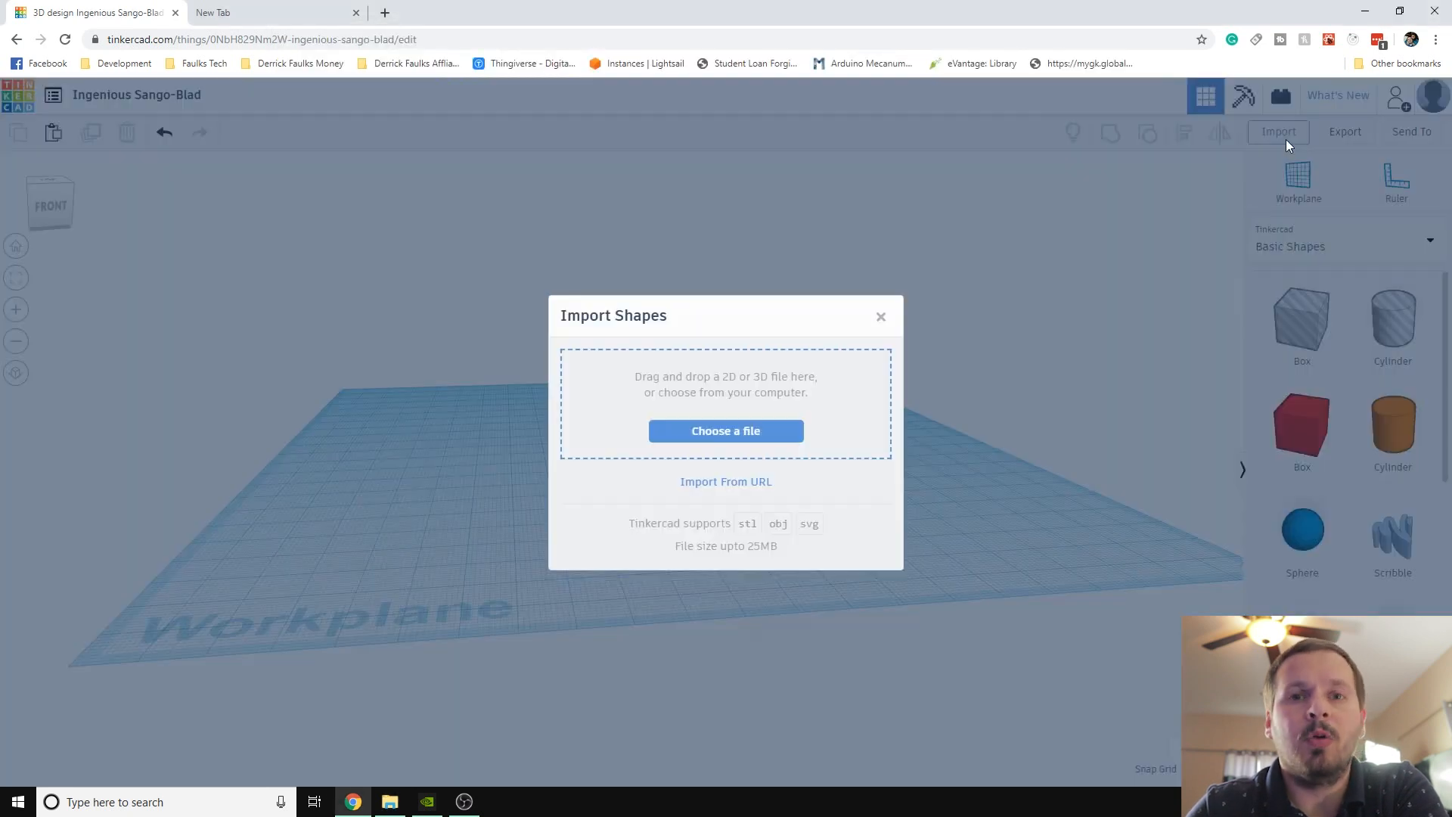
click(738, 433)
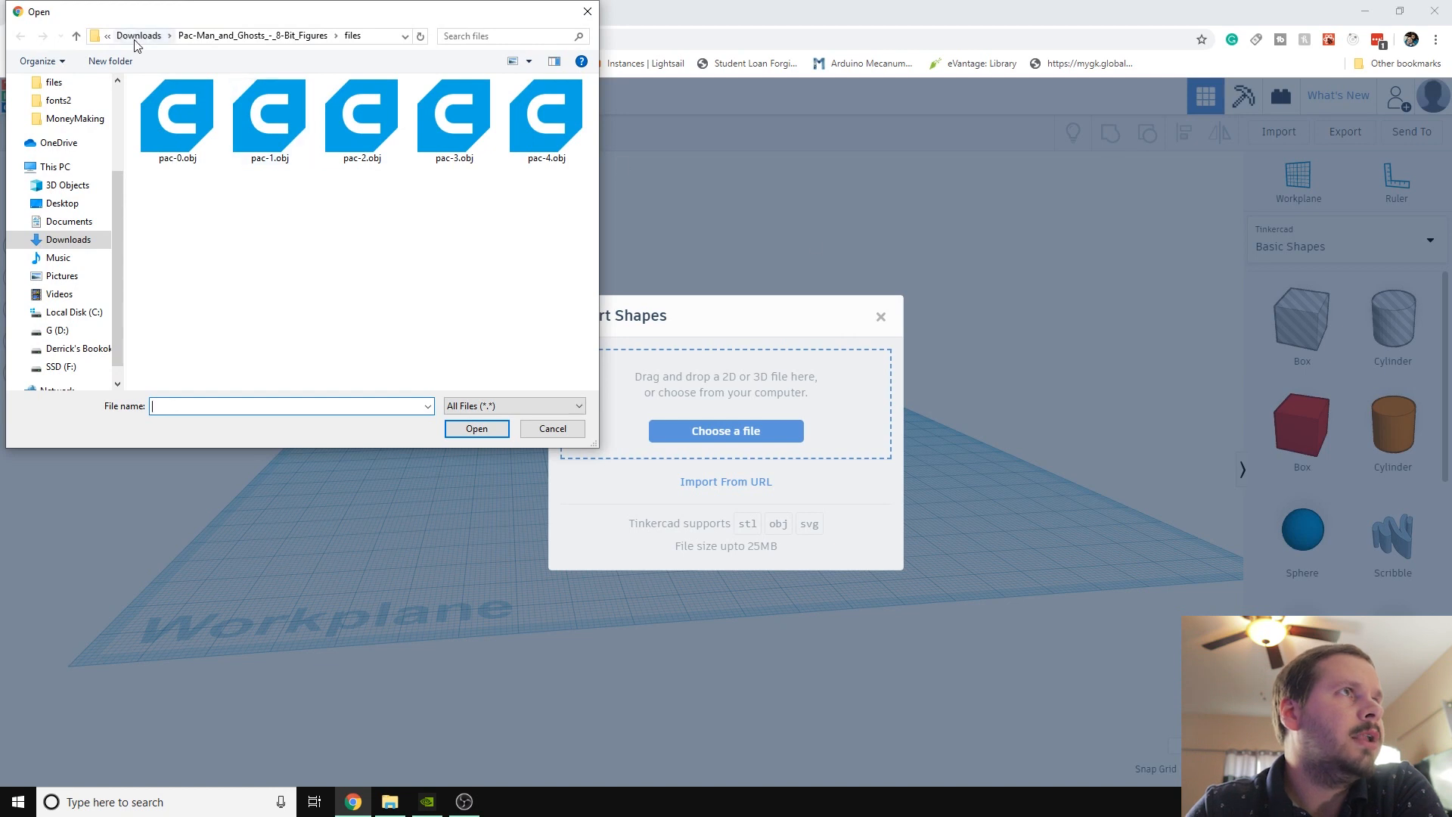
click(137, 37)
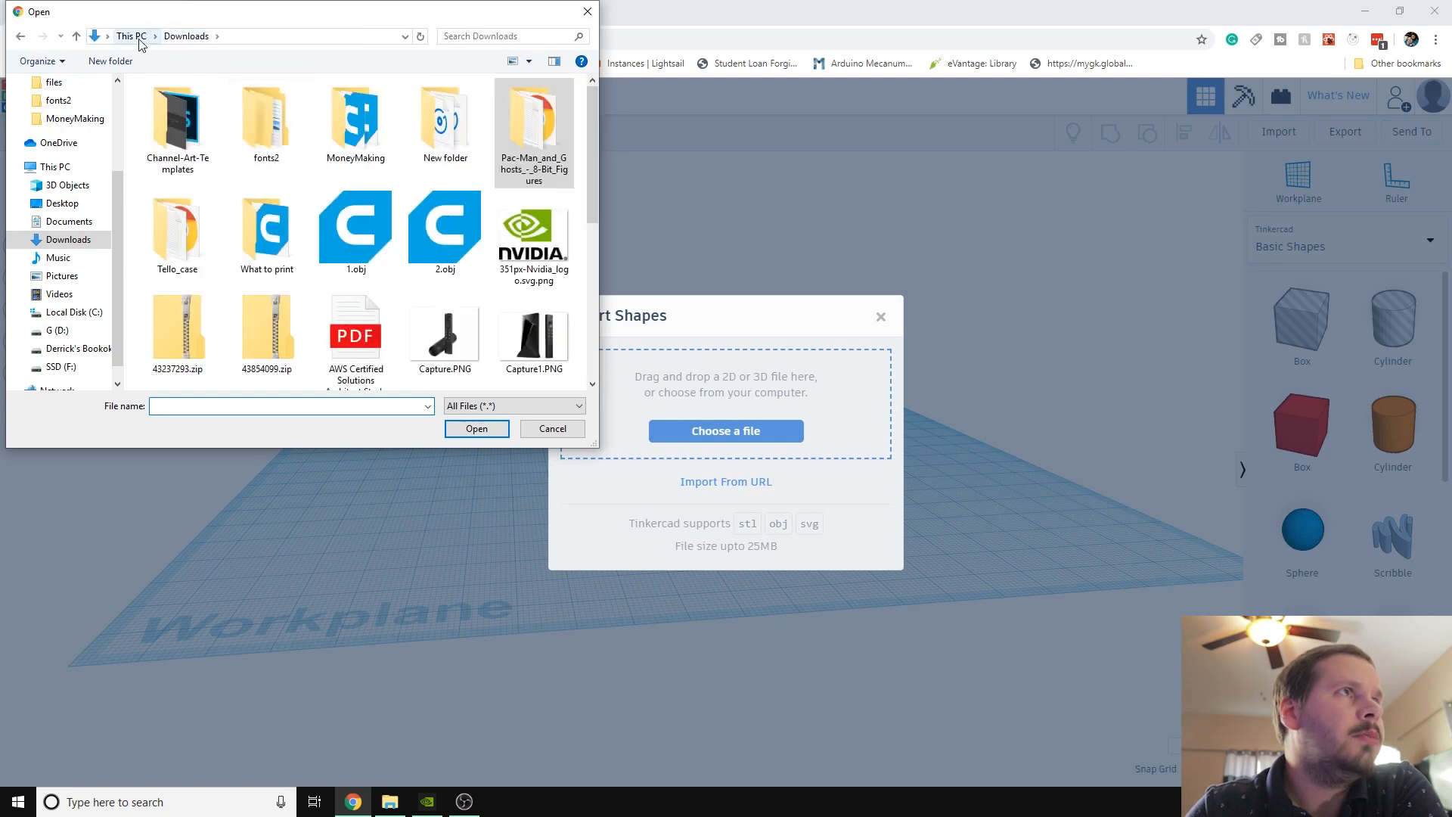
double_click(498, 129)
double_click(256, 111)
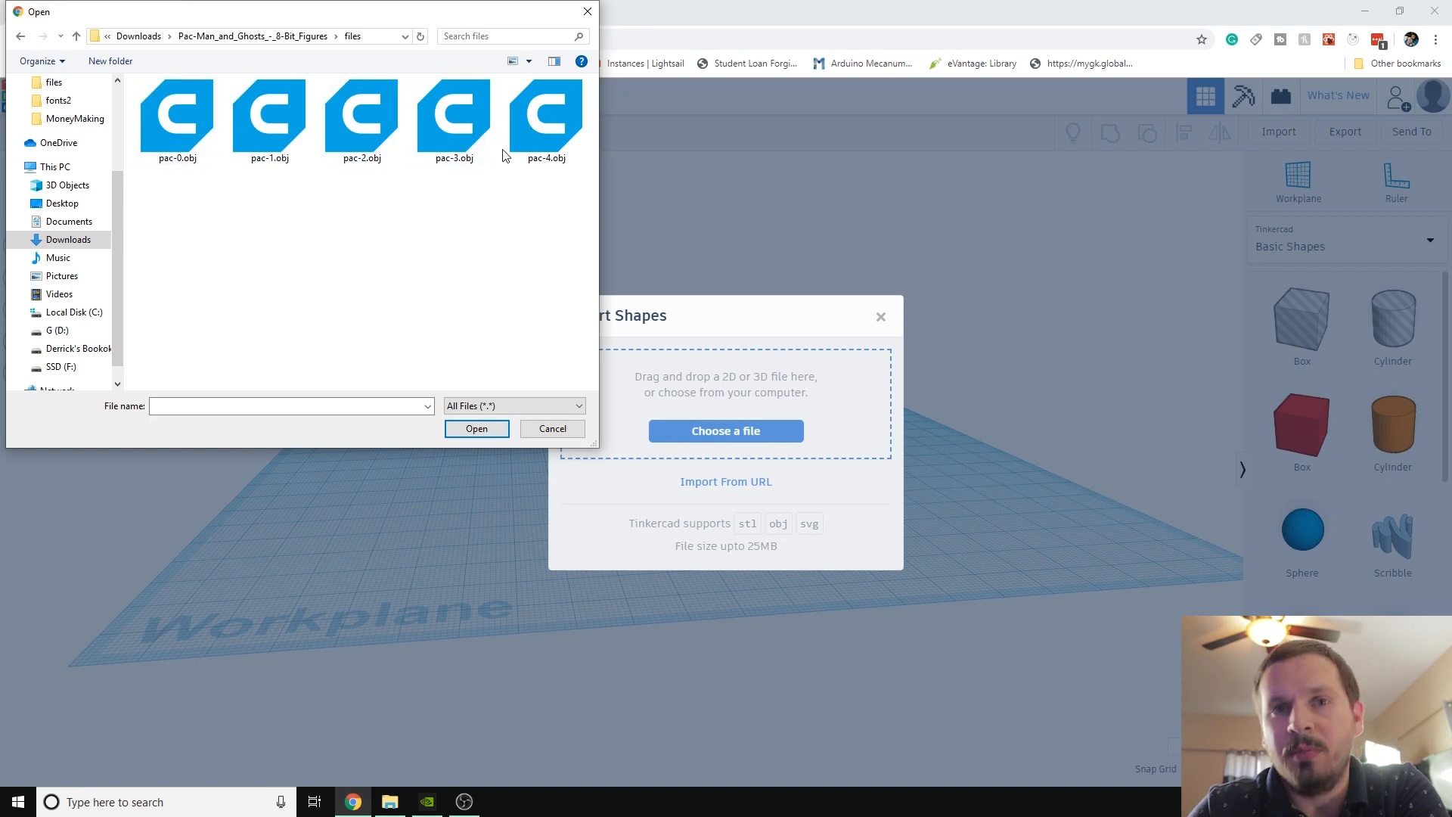
click(211, 144)
click(528, 142)
click(165, 161)
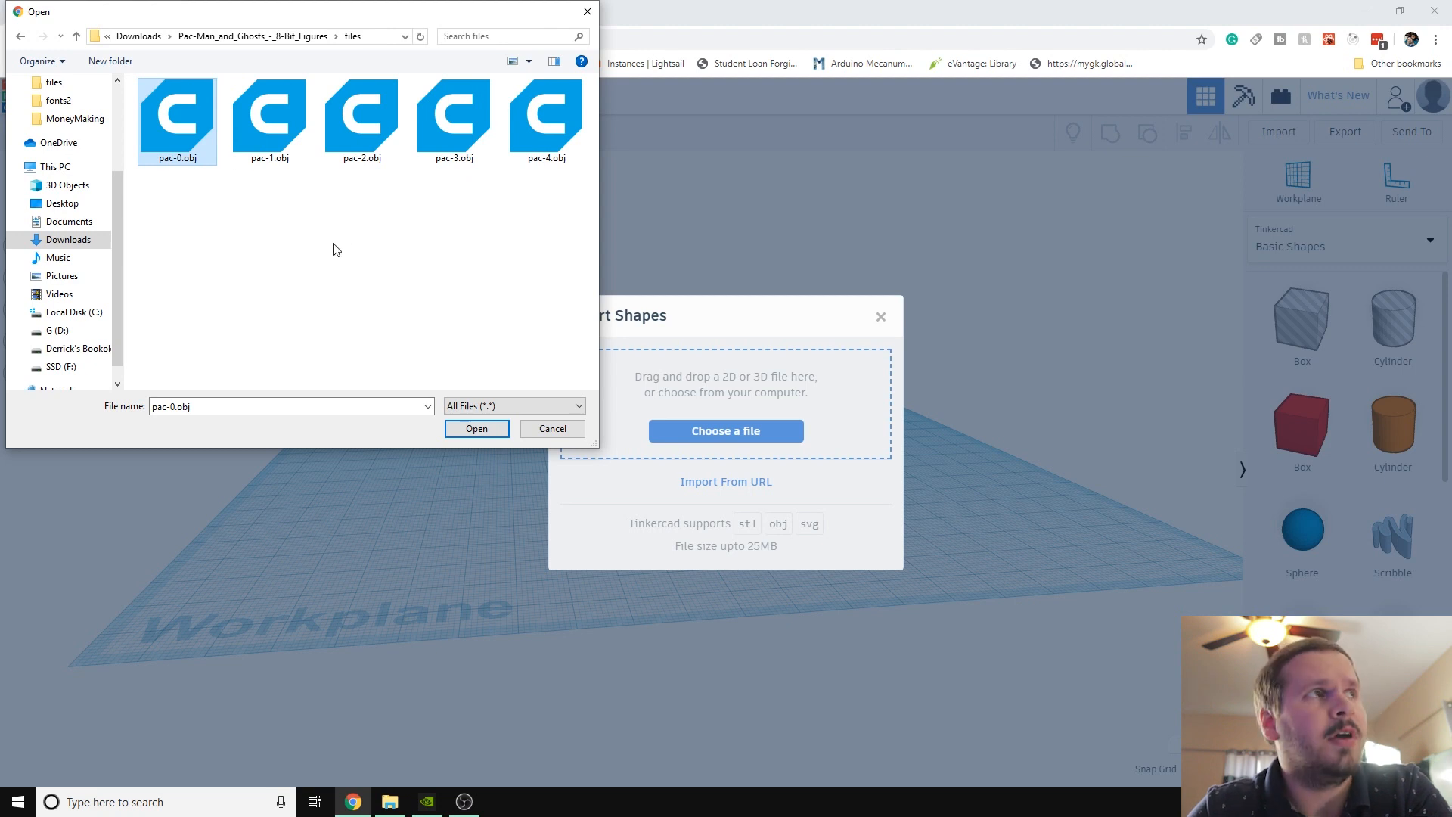
click(478, 430)
click(840, 562)
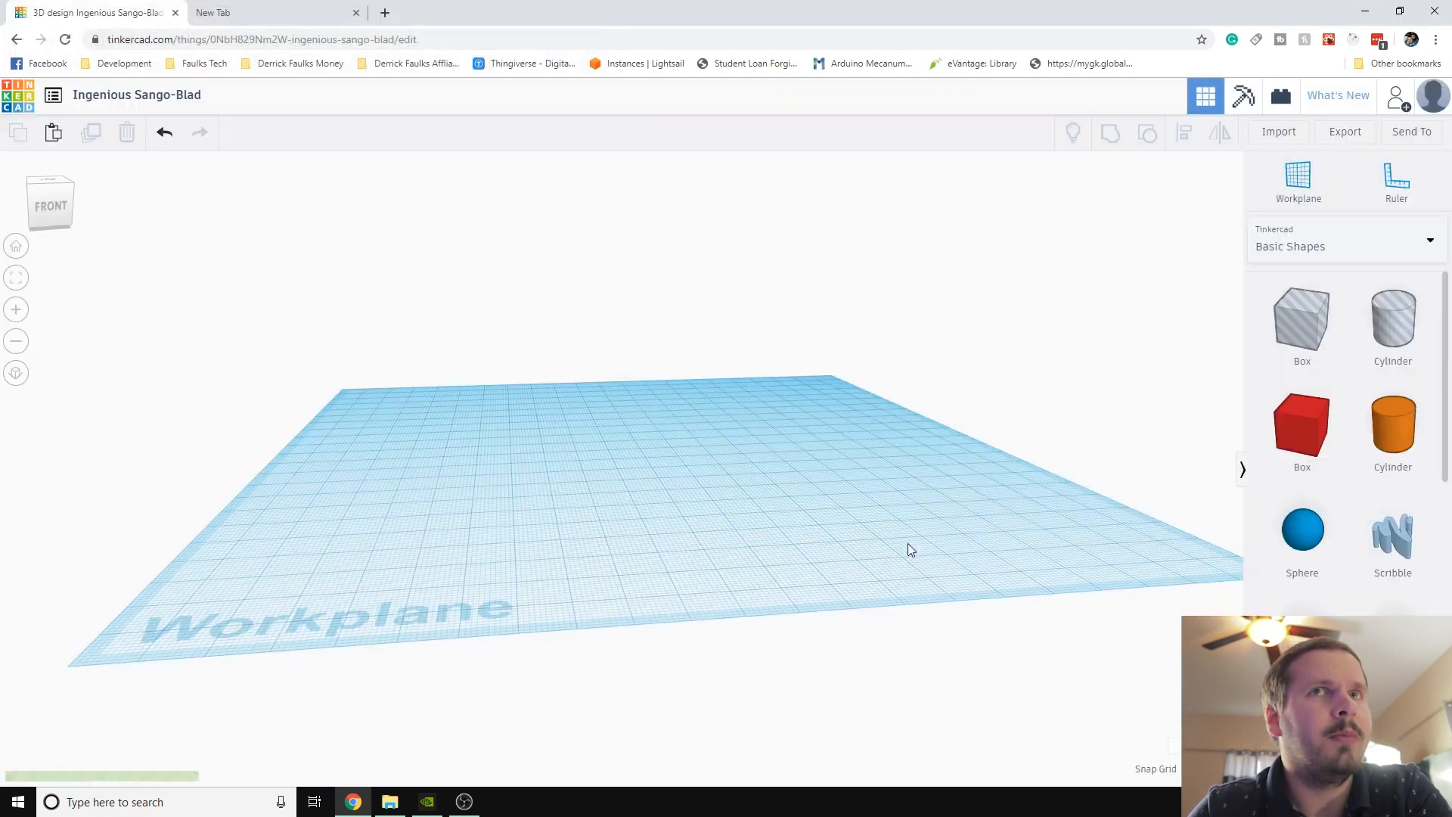
Import pac-1.obj from the same Pac-Man files folder into the design
click(1278, 132)
click(749, 449)
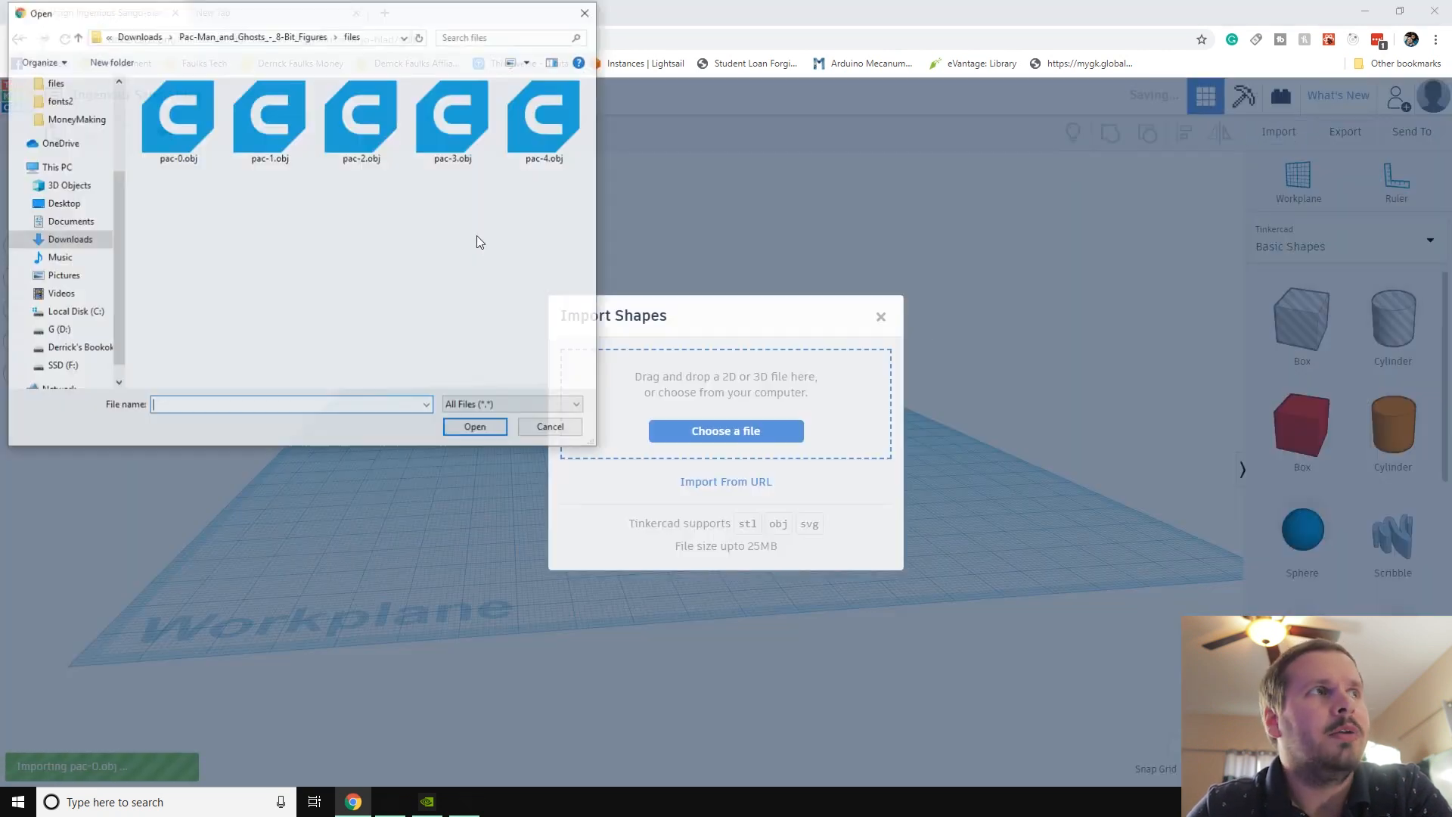
double_click(261, 114)
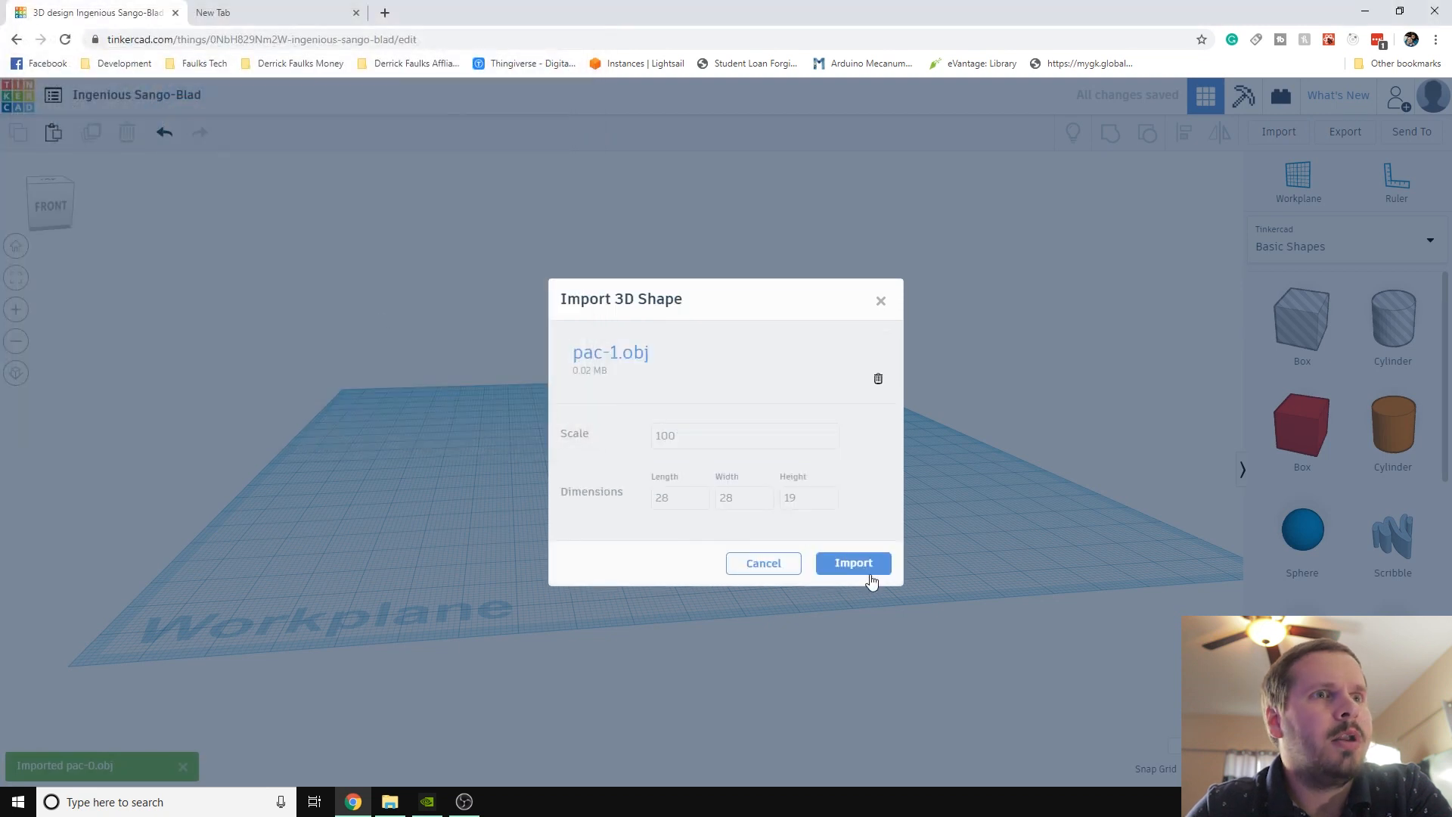
click(881, 569)
Import pac-2.obj from the same Pac-Man files folder into the design
click(1283, 134)
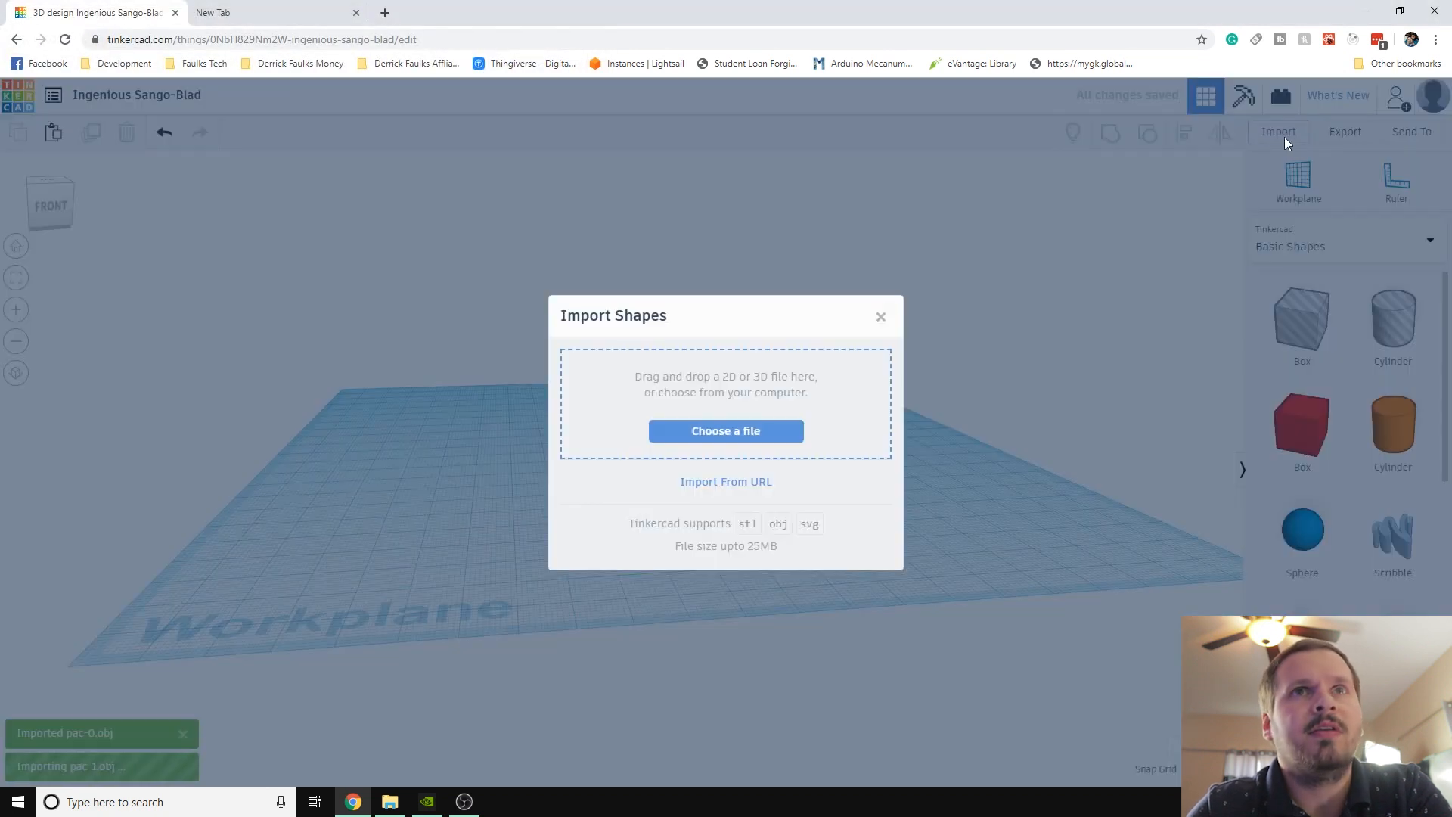
click(773, 445)
double_click(349, 122)
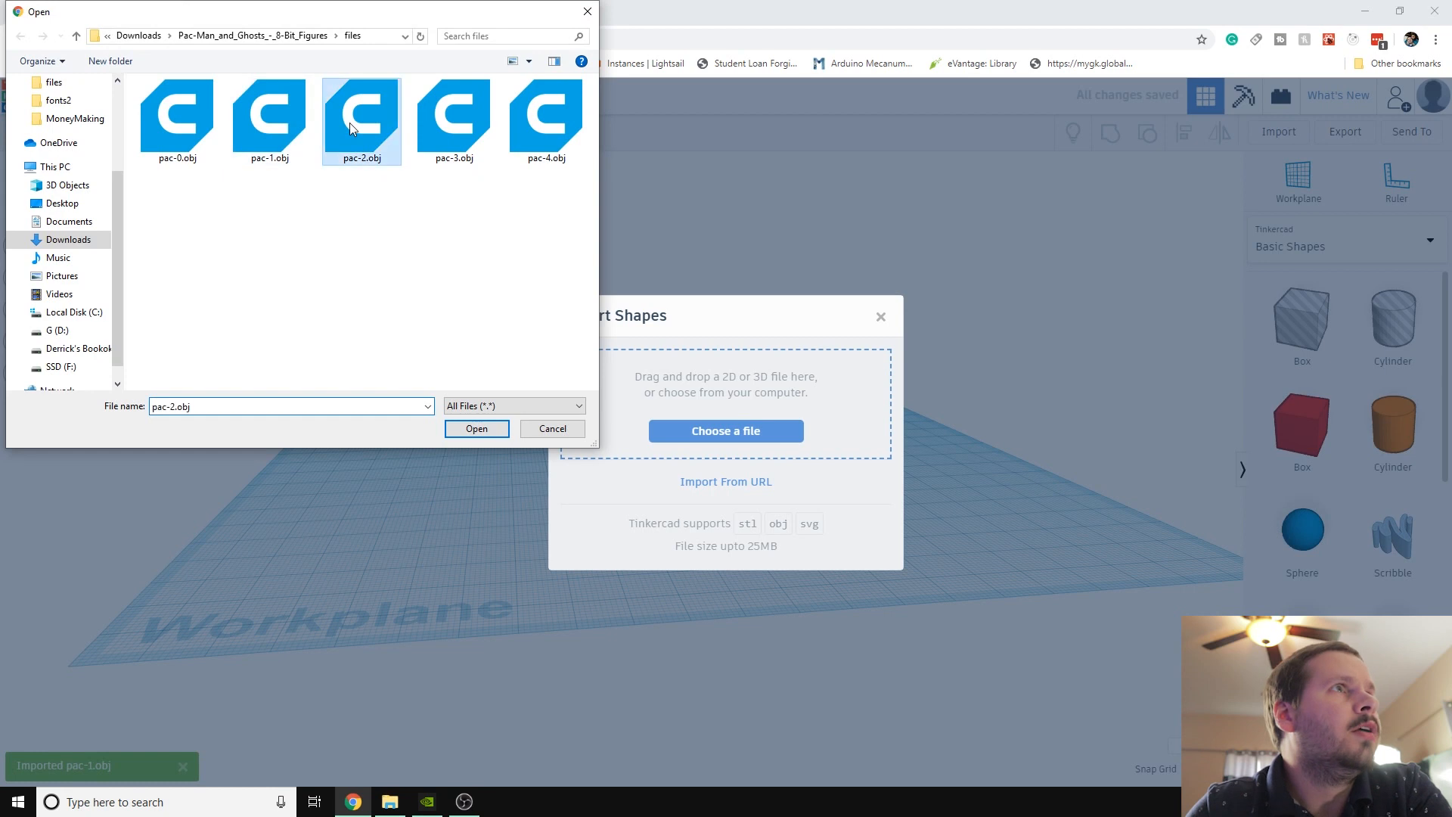
click(853, 562)
Import pac-3.obj from the same Pac-Man files folder into the design
click(1277, 133)
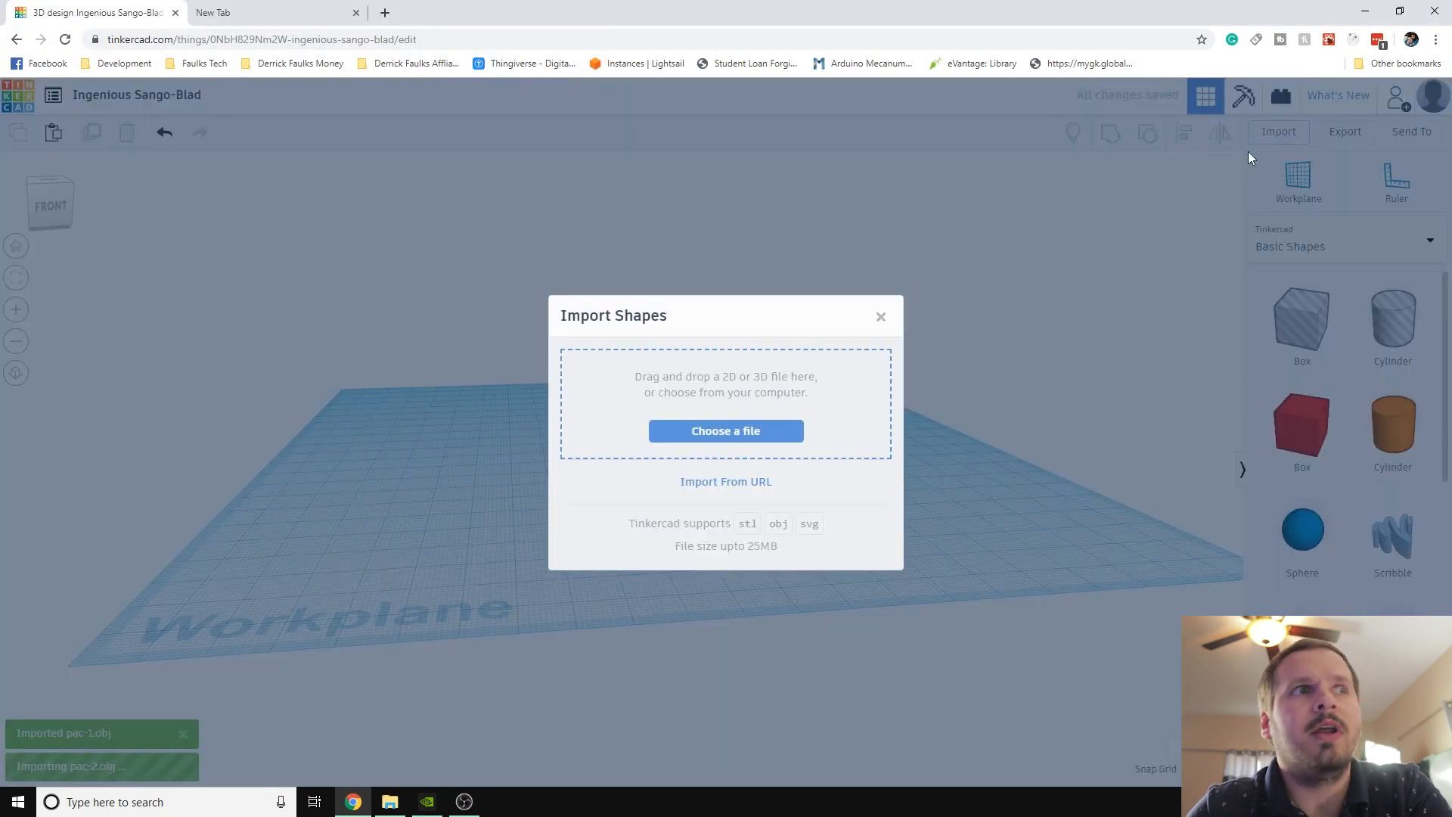
click(681, 429)
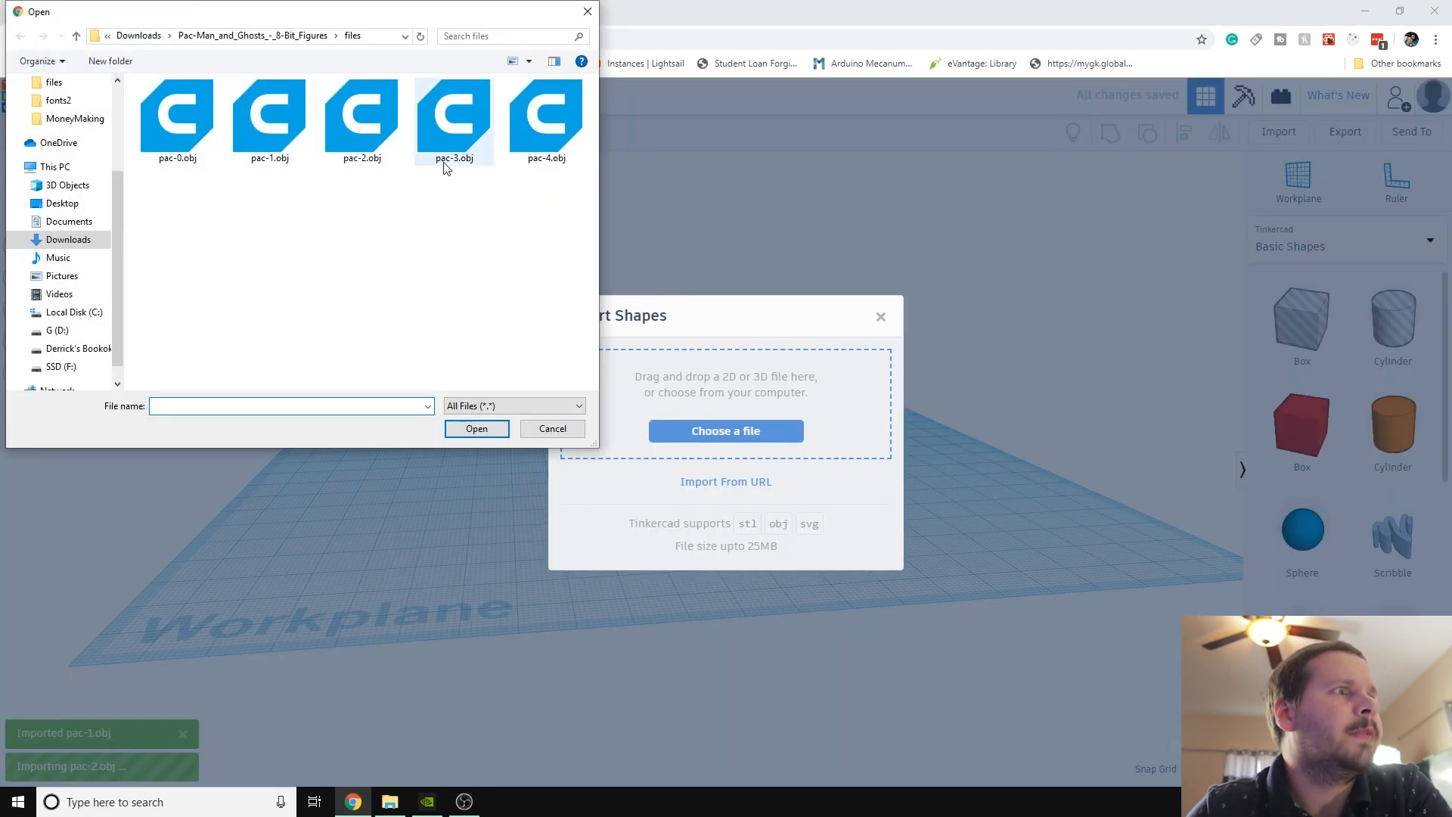
double_click(466, 144)
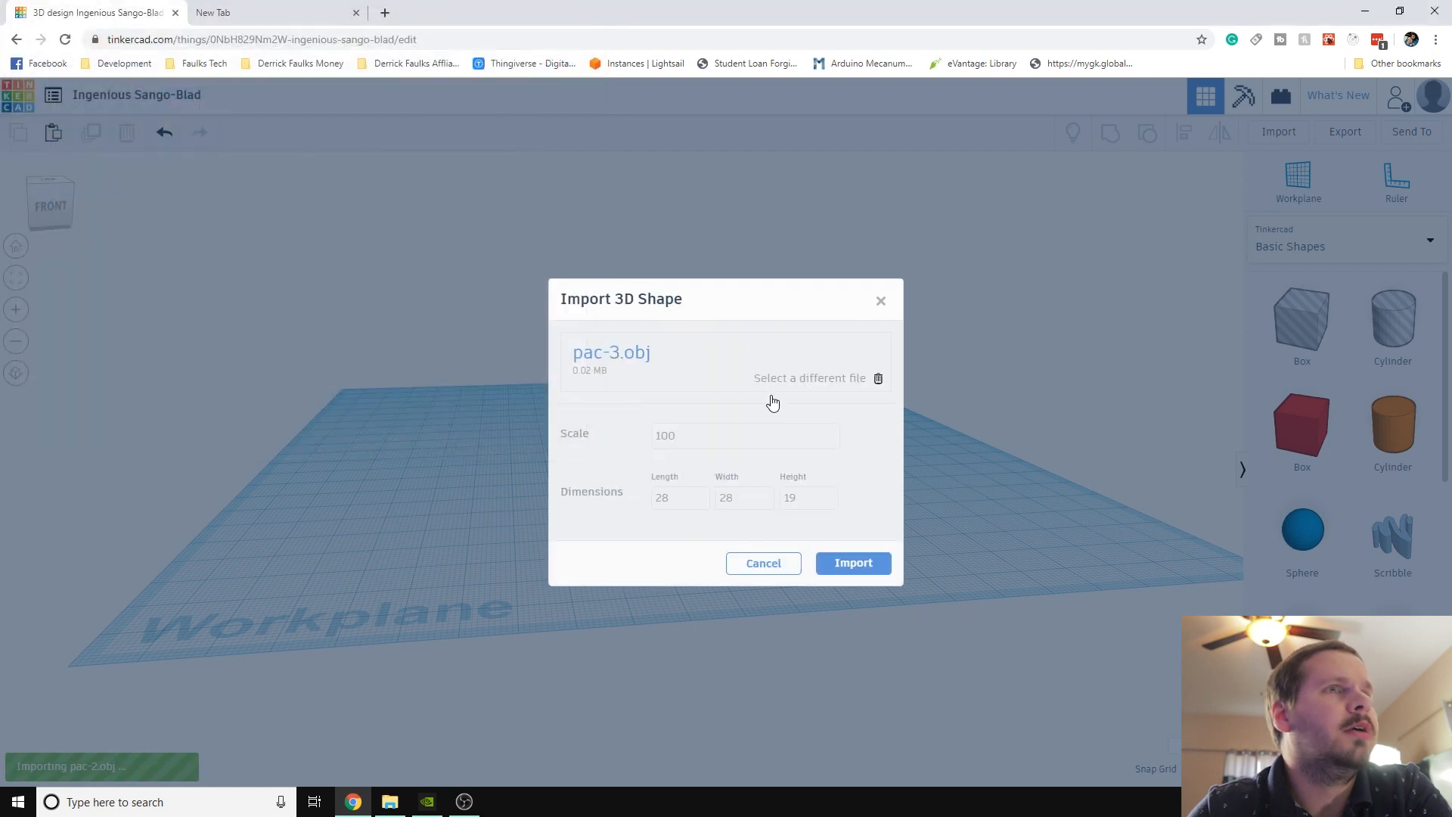
click(878, 569)
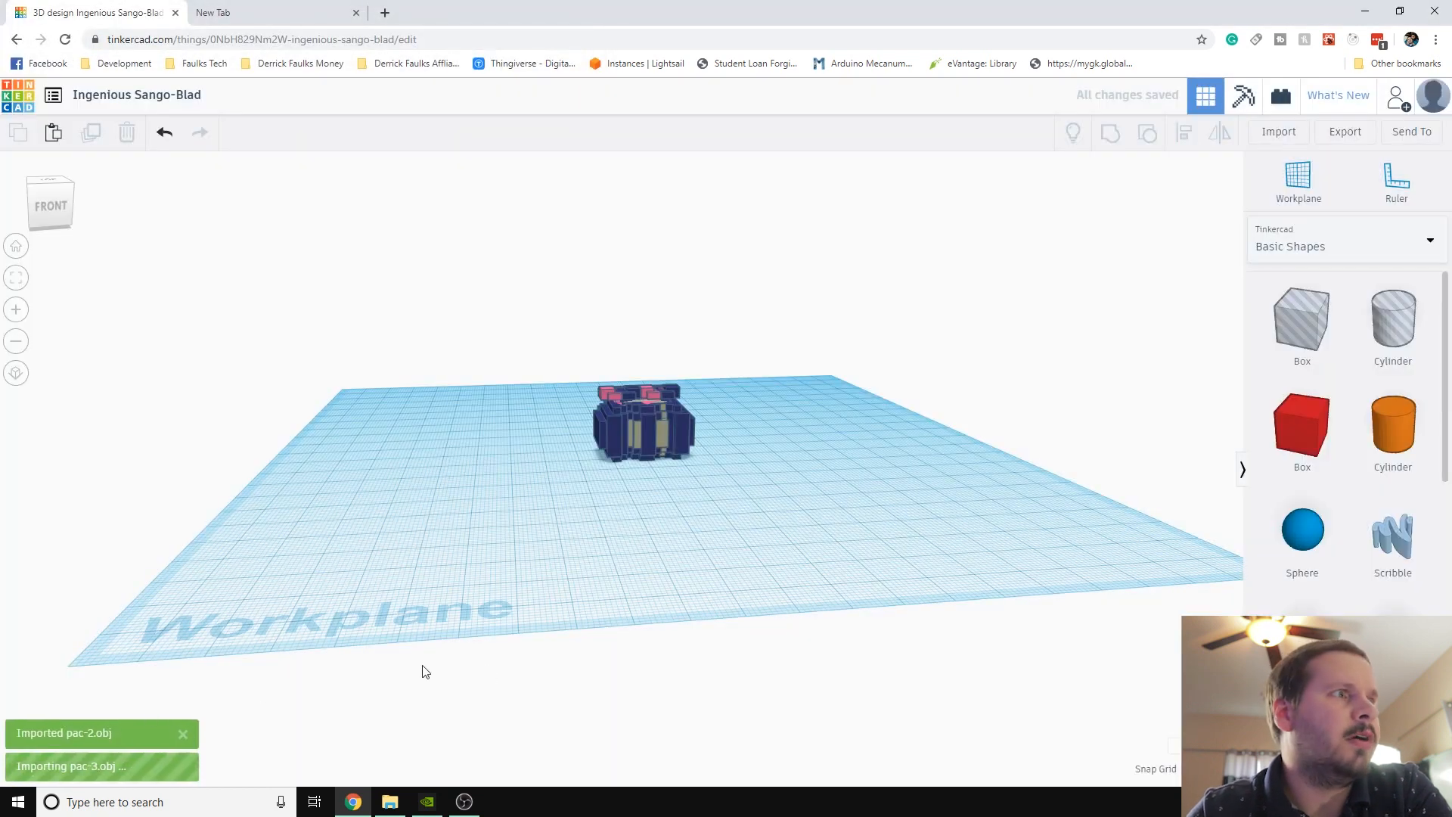
Import pac-4.obj from the same Pac-Man files folder into the design
click(1286, 132)
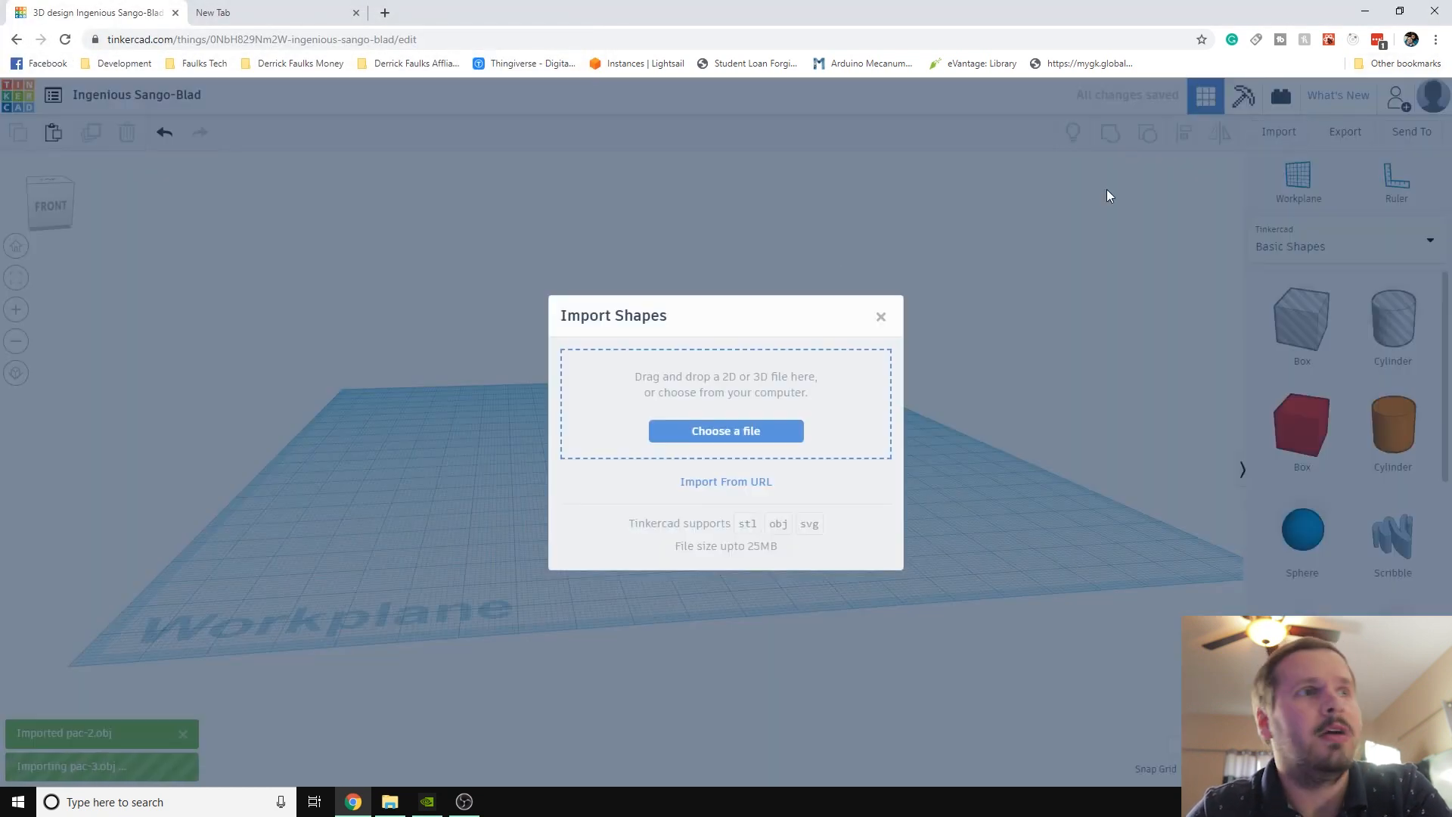
click(727, 425)
click(557, 147)
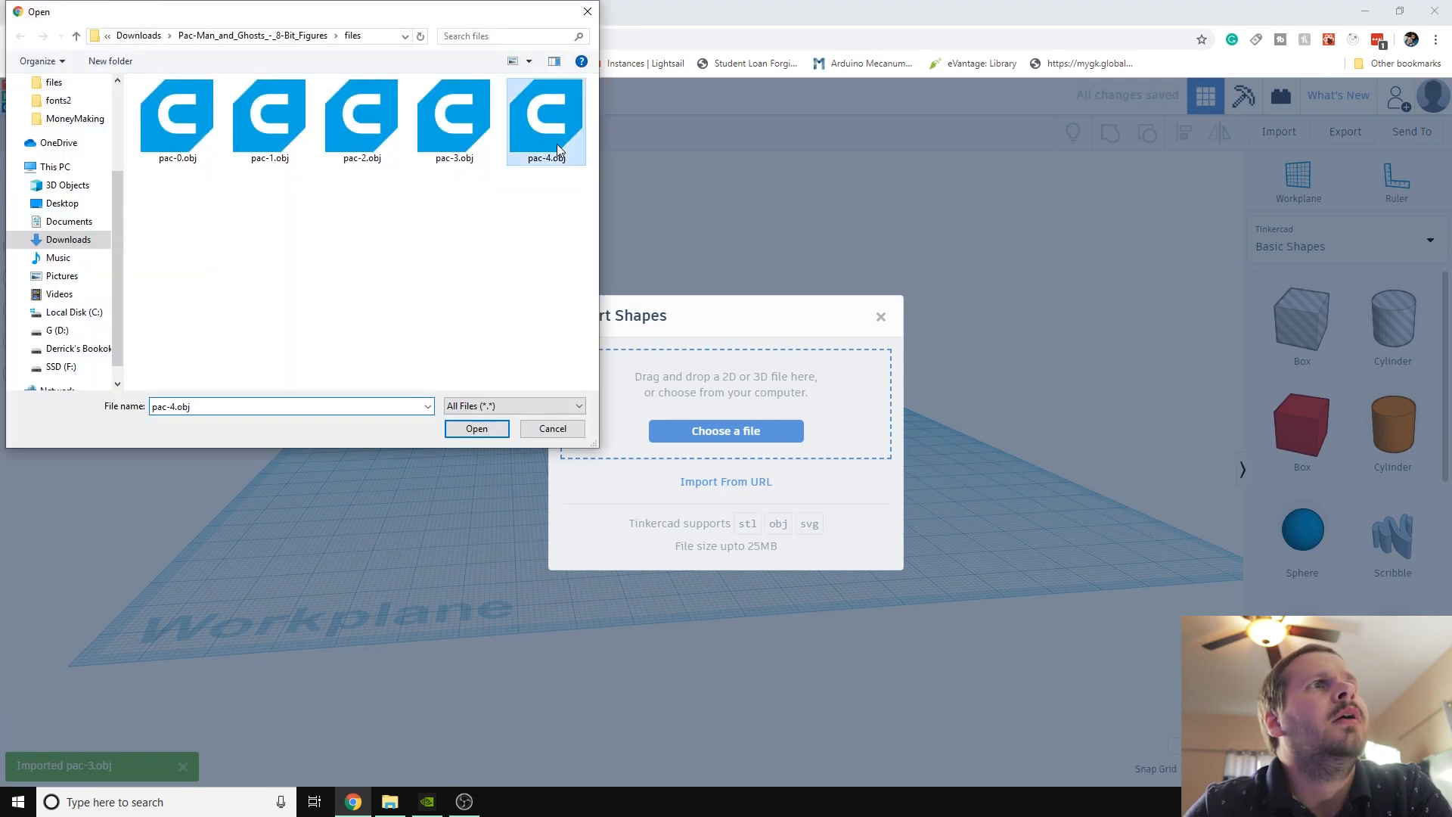
double_click(557, 143)
click(863, 560)
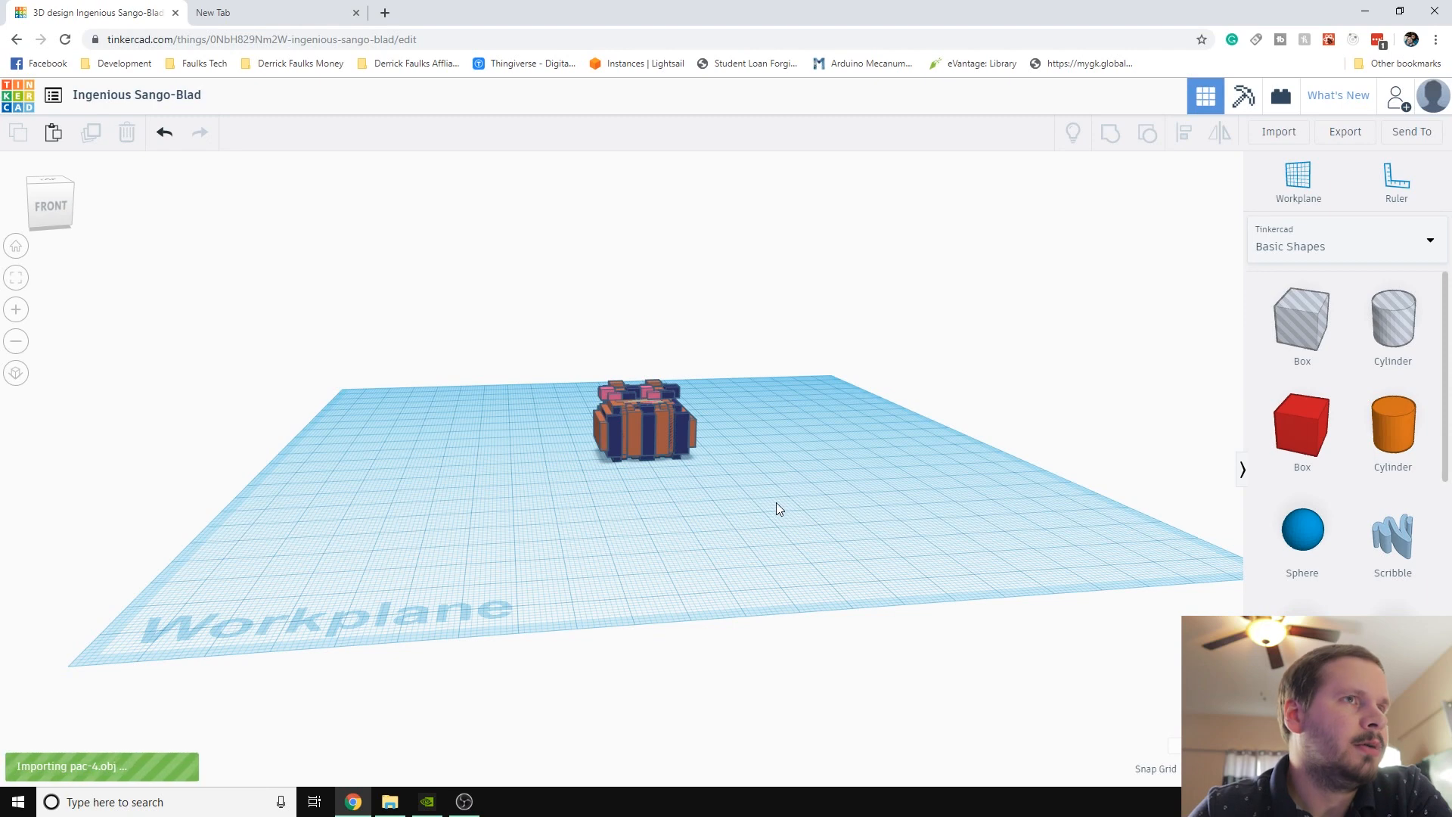
Spread the overlapping imported figures into a row across the workplane: blue, orange and pink ghosts, with Pac-Man at the right end
right_drag(618, 512, 584, 615)
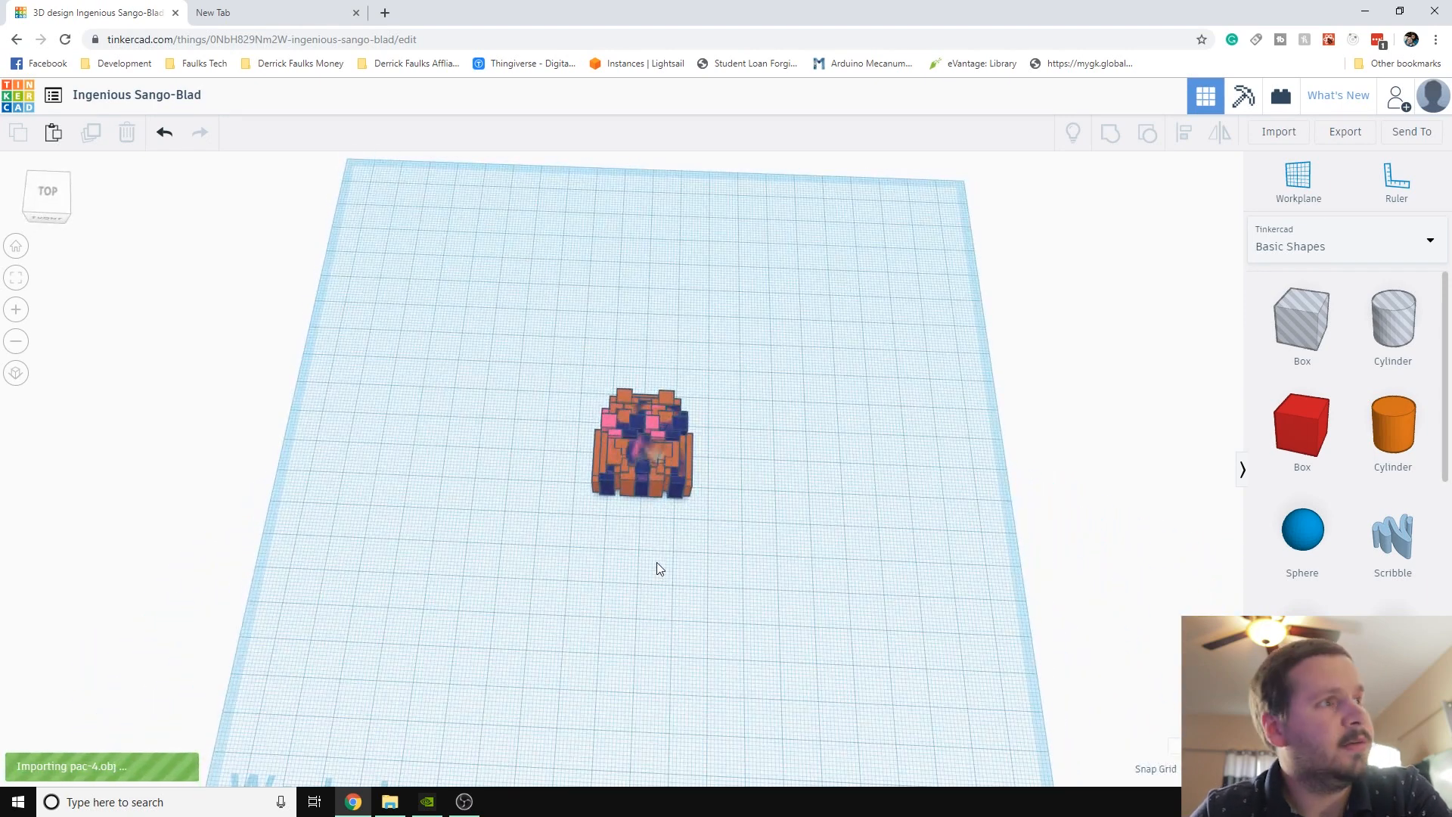
click(633, 466)
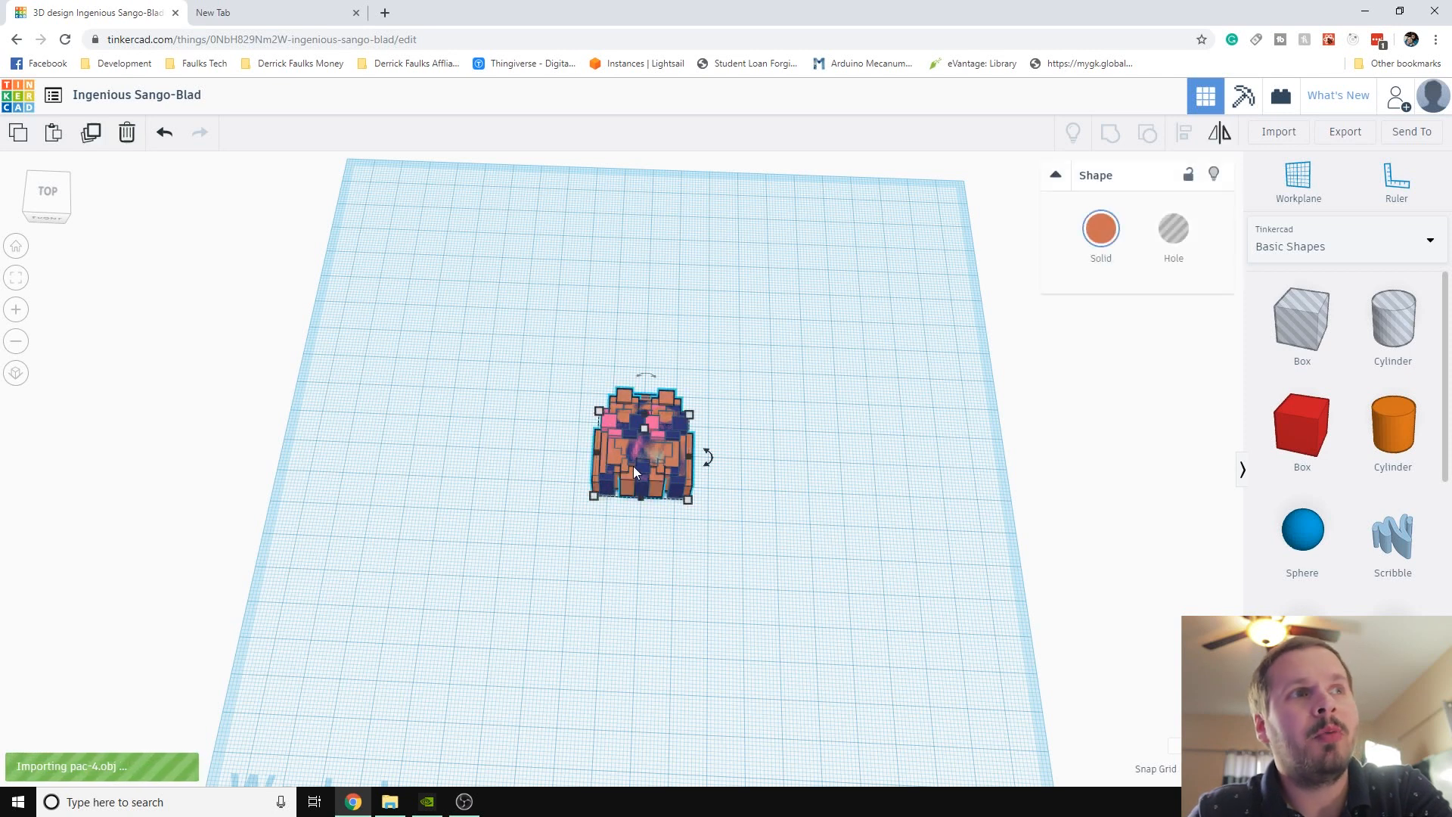
drag(643, 452, 875, 460)
click(643, 474)
drag(643, 473, 337, 469)
mouse_move(629, 466)
mouse_down()
mouse_move(479, 465)
mouse_move(645, 472)
mouse_up()
drag(477, 463, 449, 466)
drag(850, 474, 778, 478)
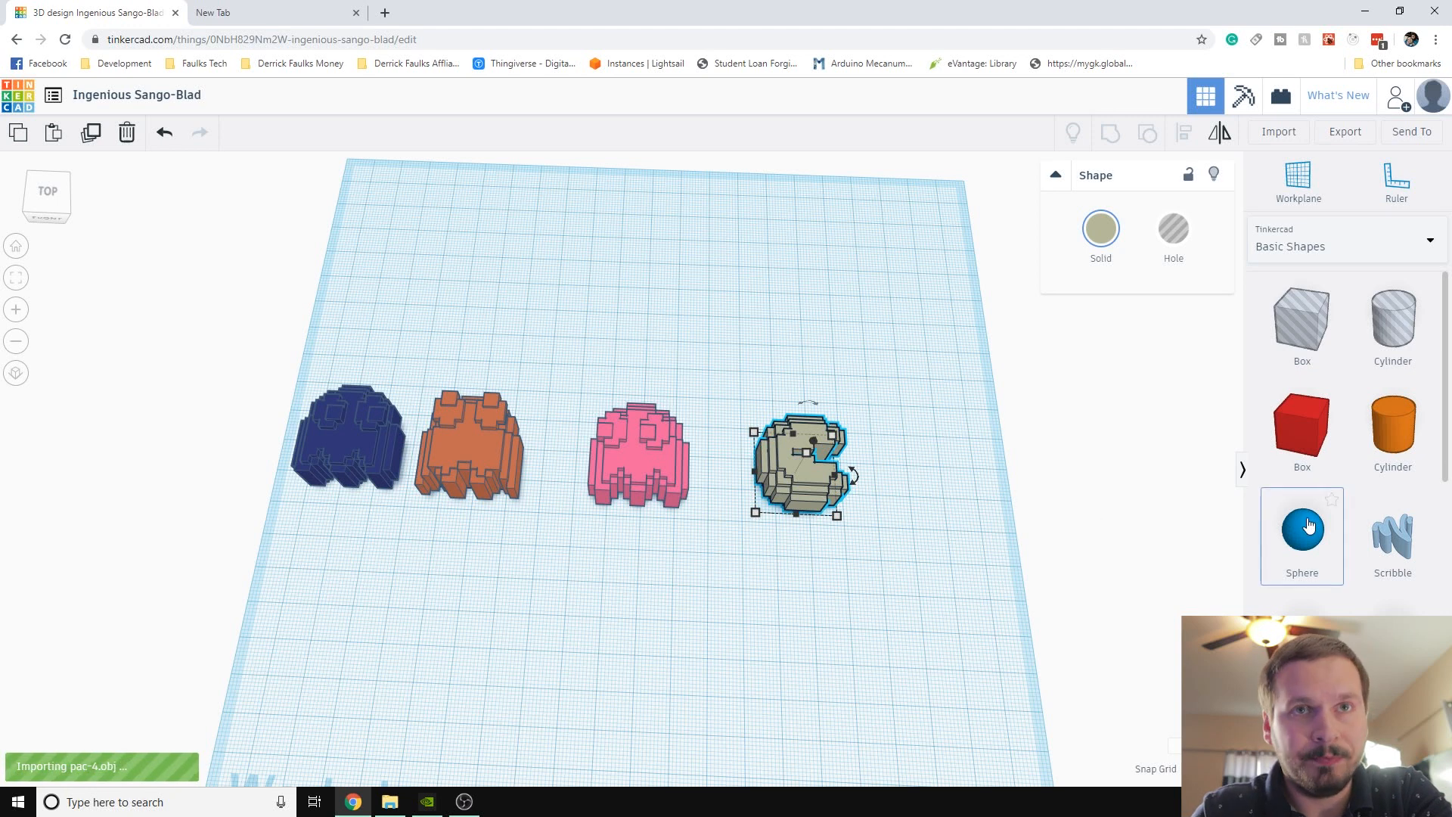
Place a sphere on the workplane in front of Pac-Man's mouth and set its length and width to 16 mm
drag(1307, 531, 917, 476)
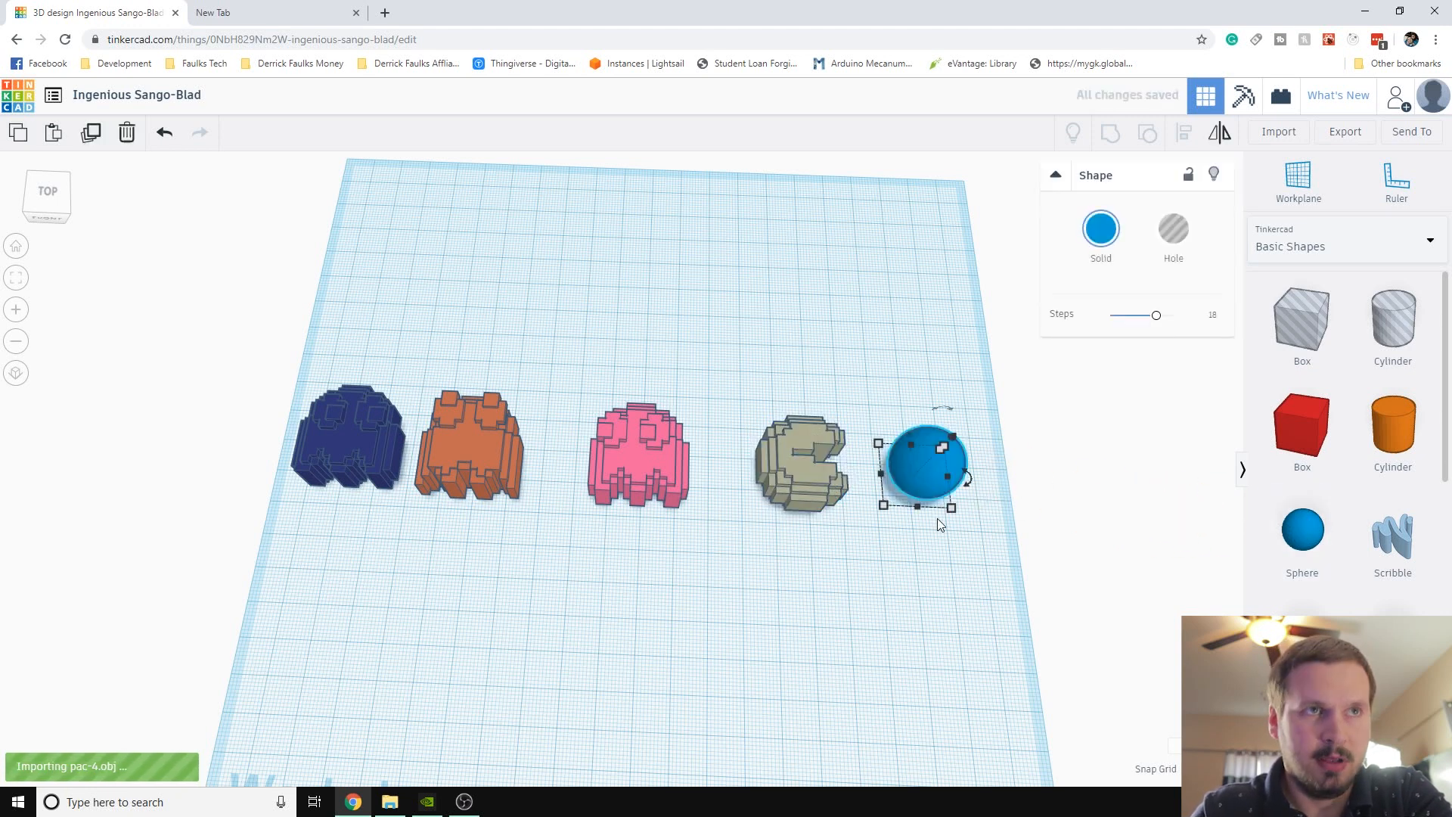
right_drag(884, 532, 870, 603)
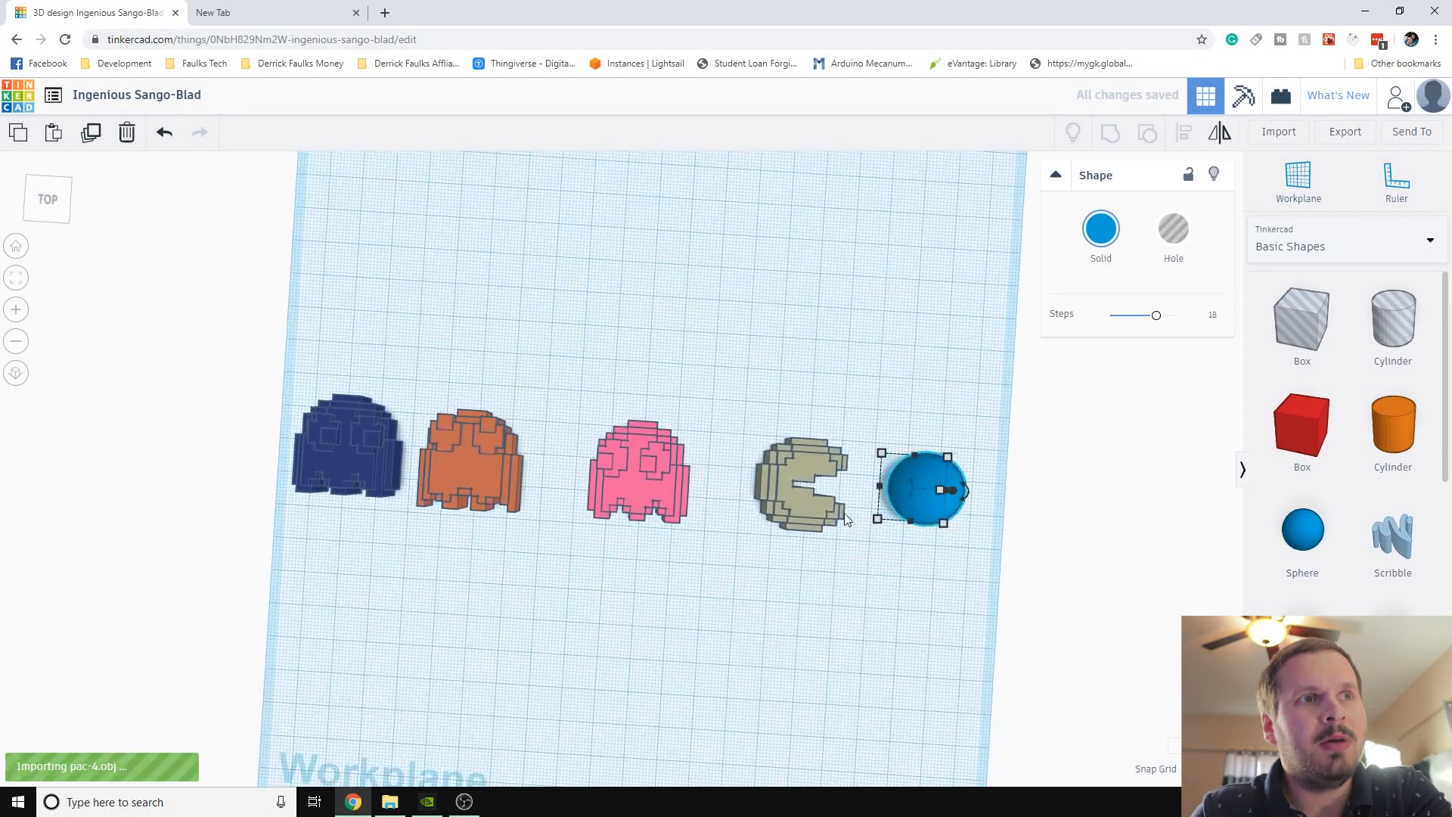
click(881, 521)
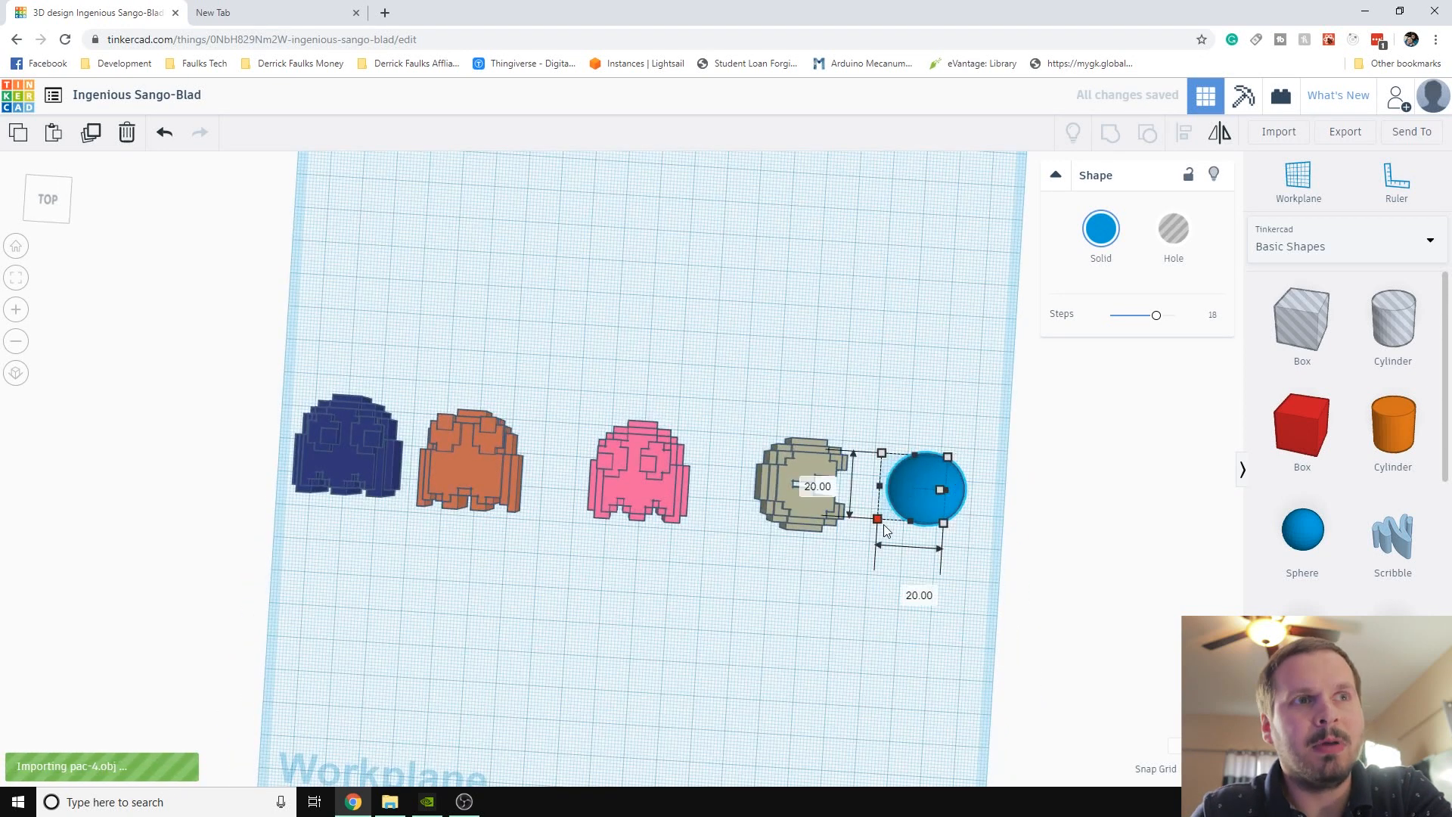
click(906, 590)
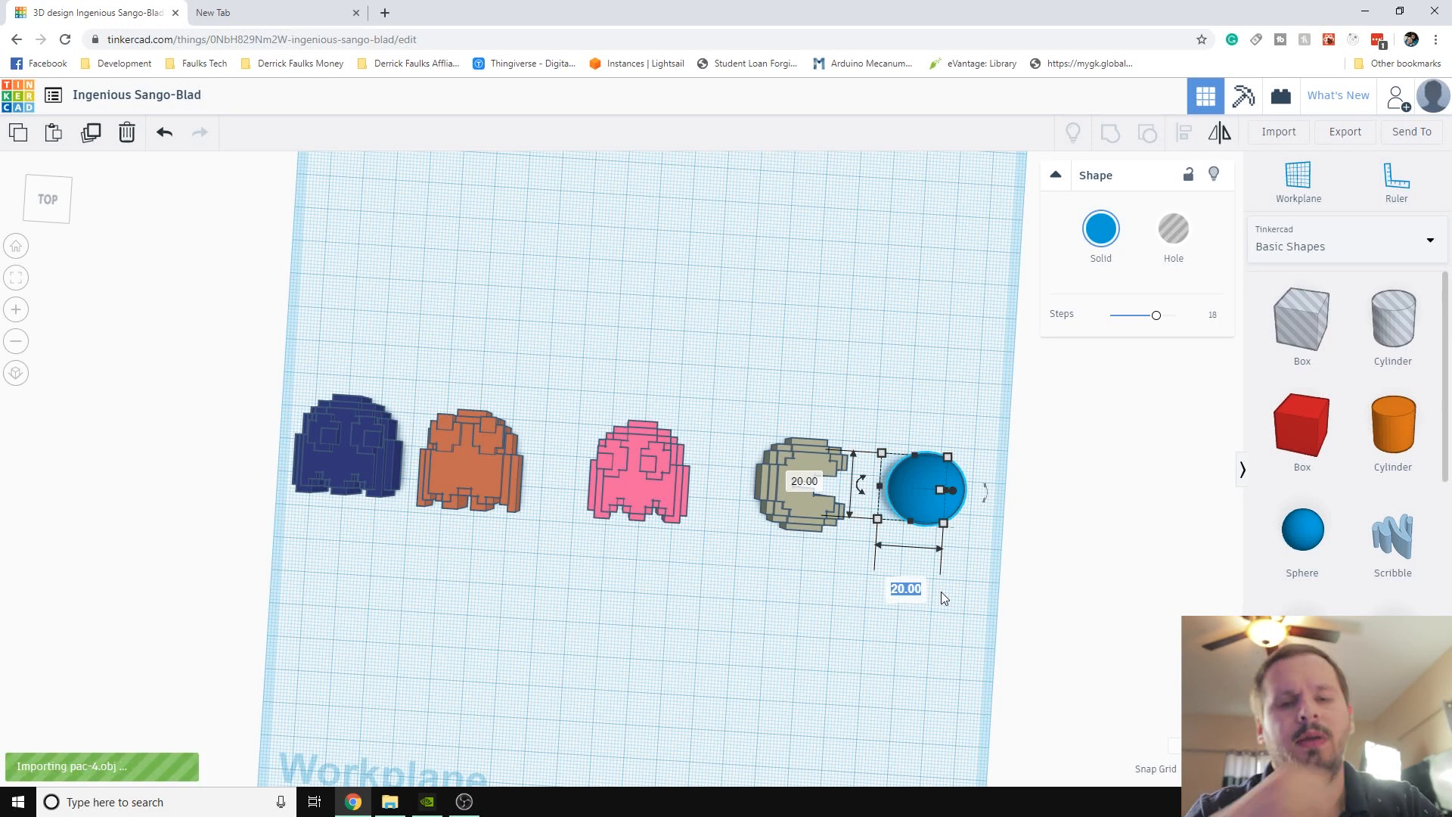
text(16)
key(Return)
click(819, 486)
text(16)
key(Return)
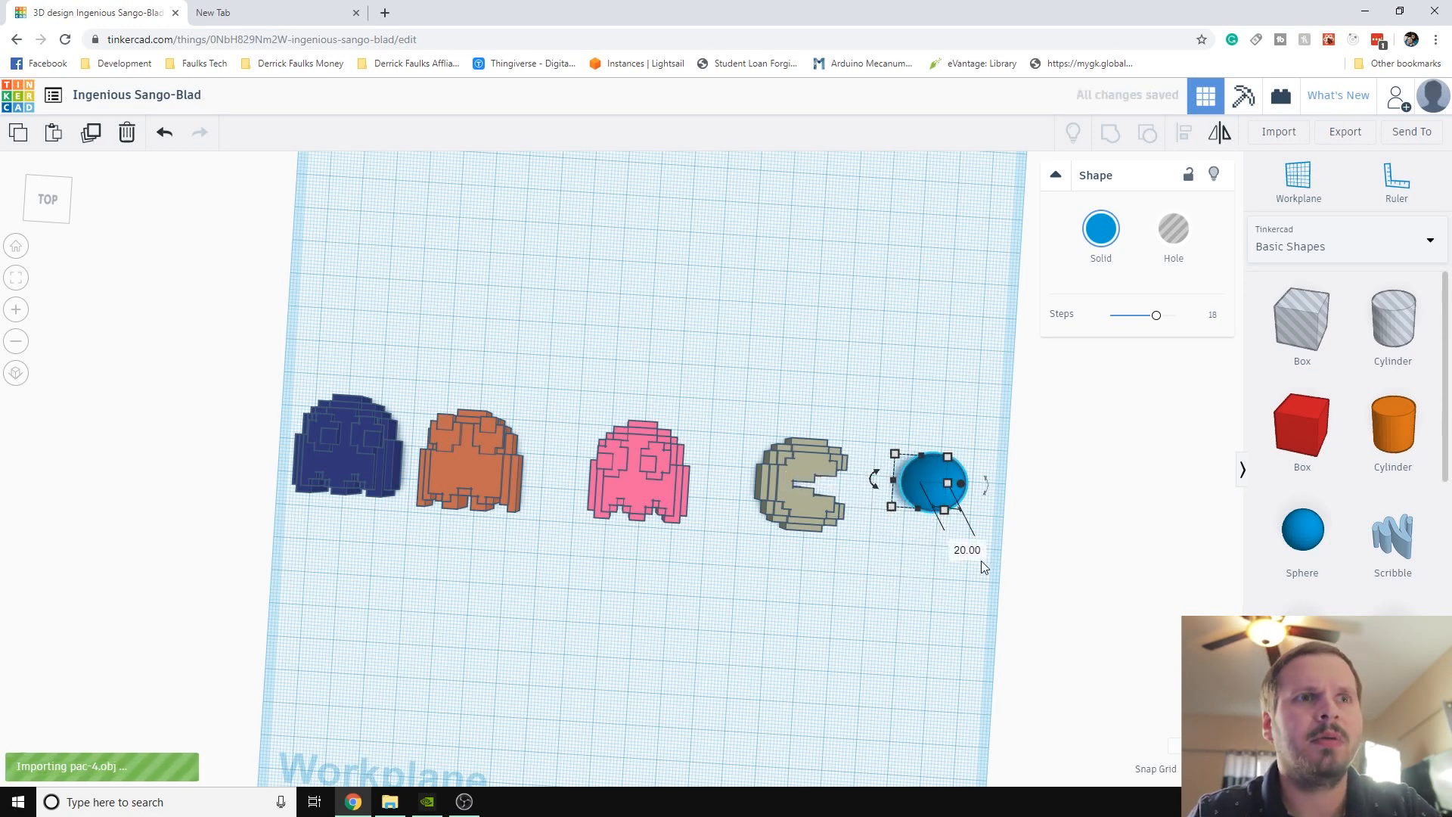
Set the sphere's height to 16 mm
click(968, 550)
text(16)
key(Return)
right_drag(960, 629, 933, 578)
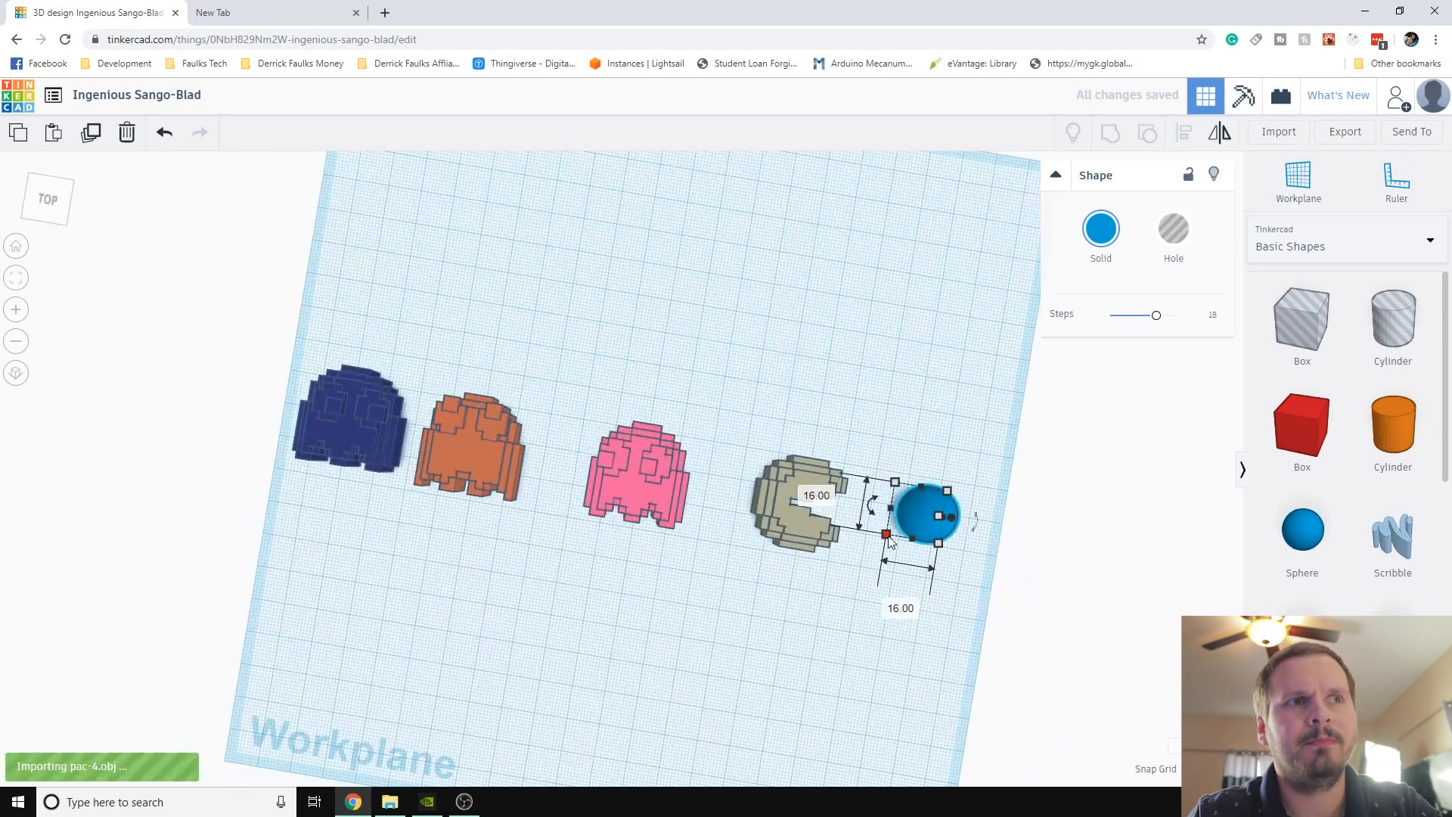
Set the sphere's size to 15 mm
click(900, 607)
text(15)
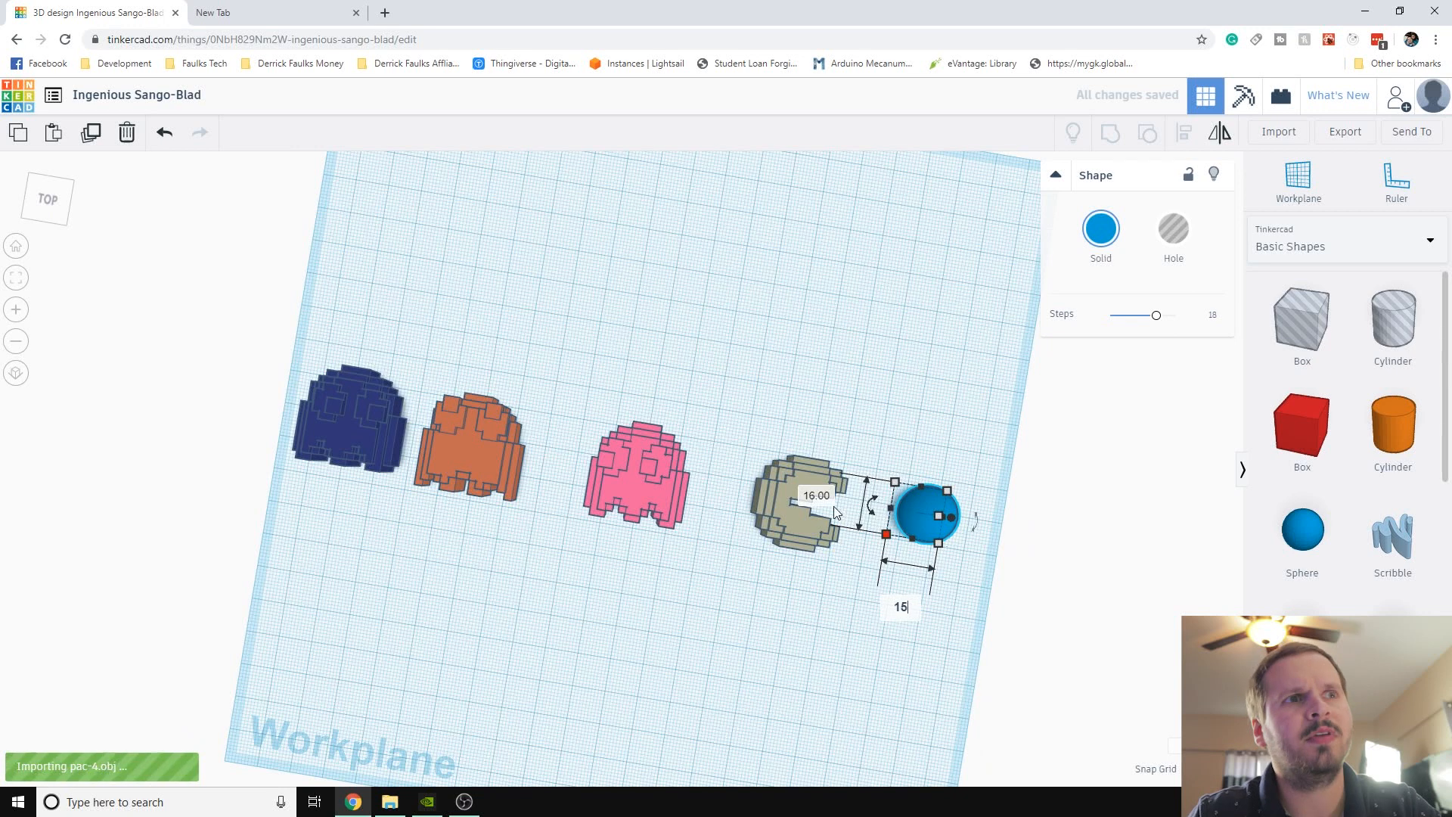
key(Return)
drag(940, 516, 964, 586)
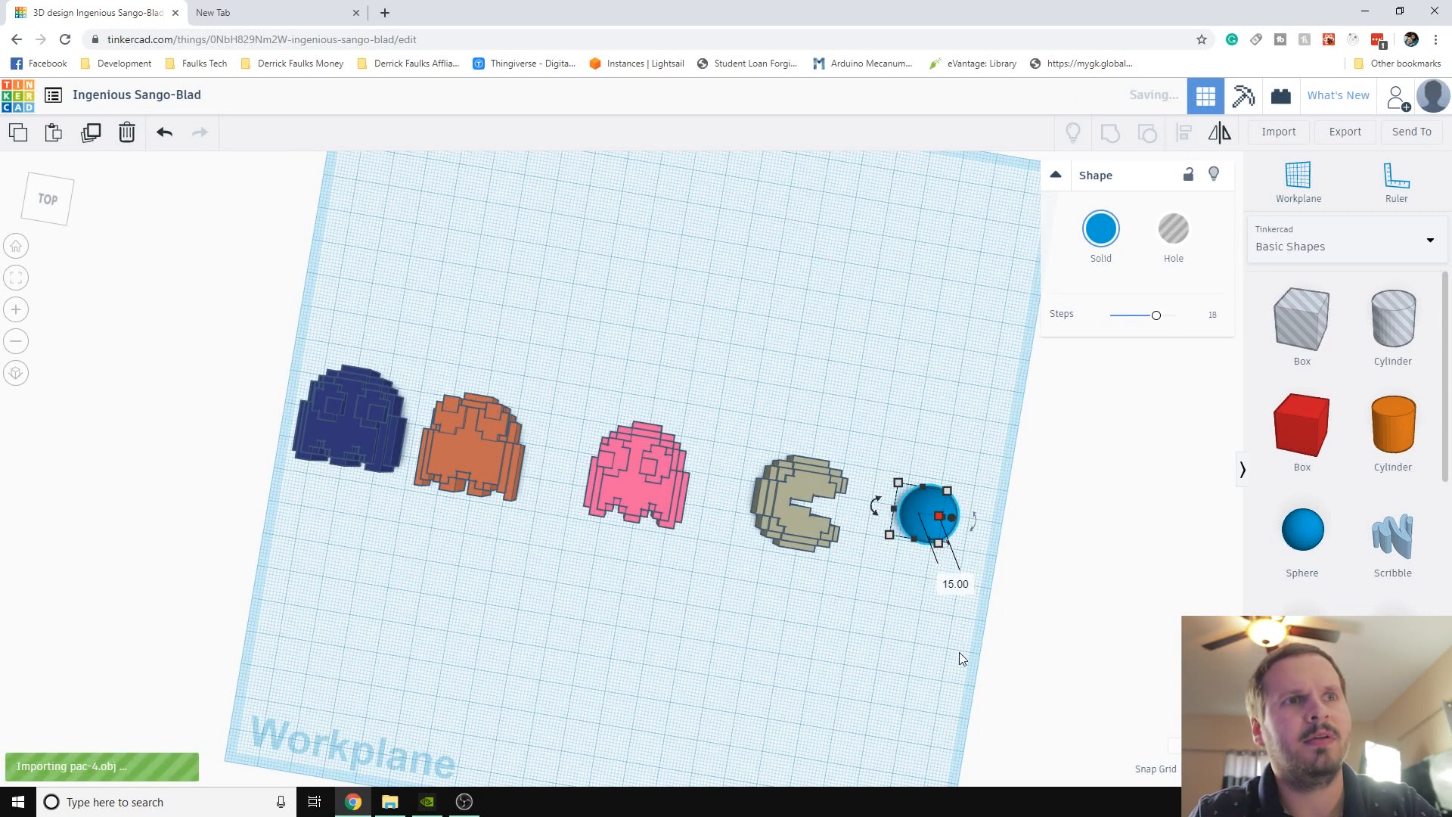
click(961, 625)
right_drag(959, 619, 922, 600)
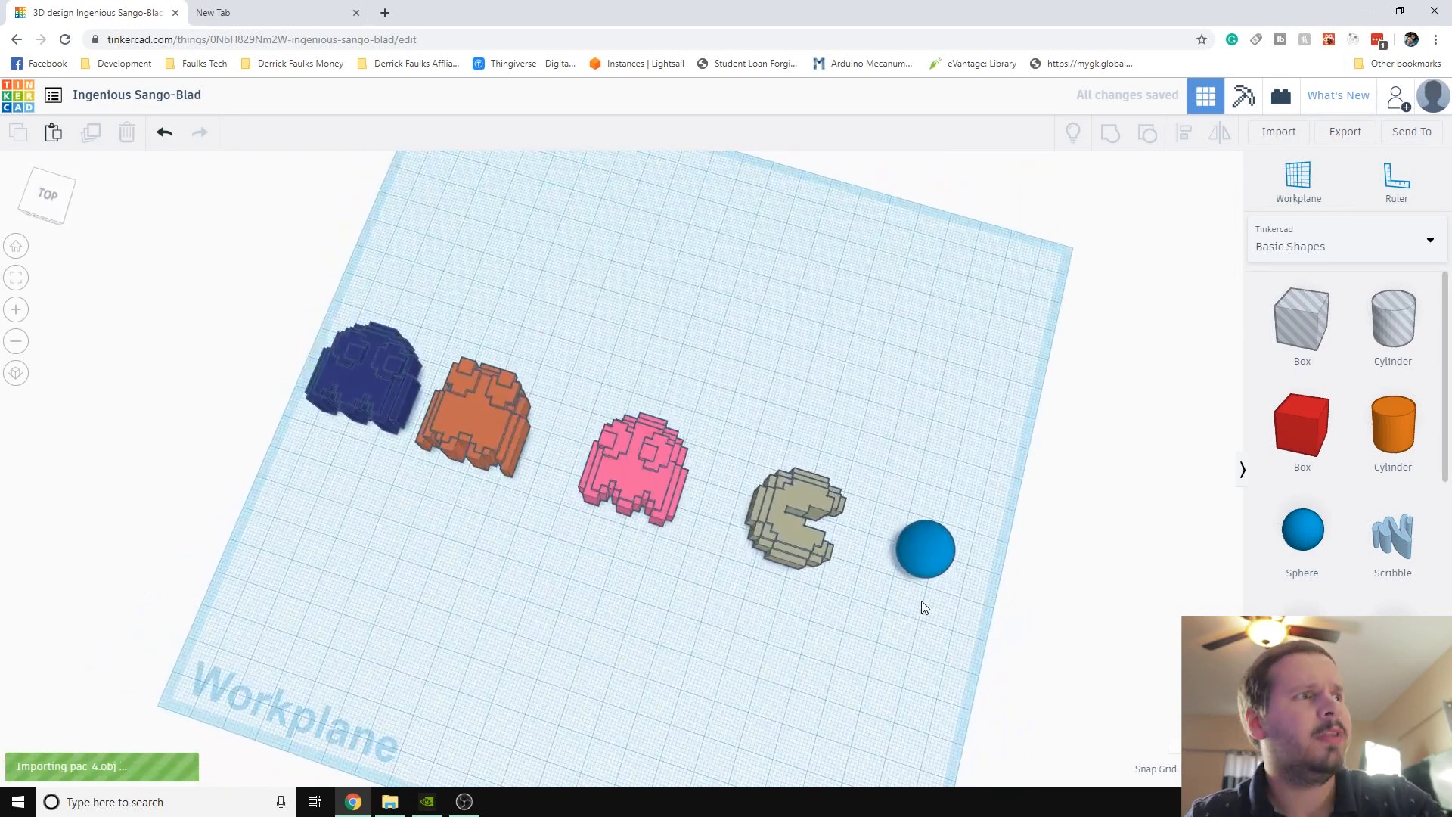
Shift Pac-Man and the sphere away from the pink ghost to open a gap for another figure
right_drag(576, 627, 683, 606)
drag(644, 481, 619, 479)
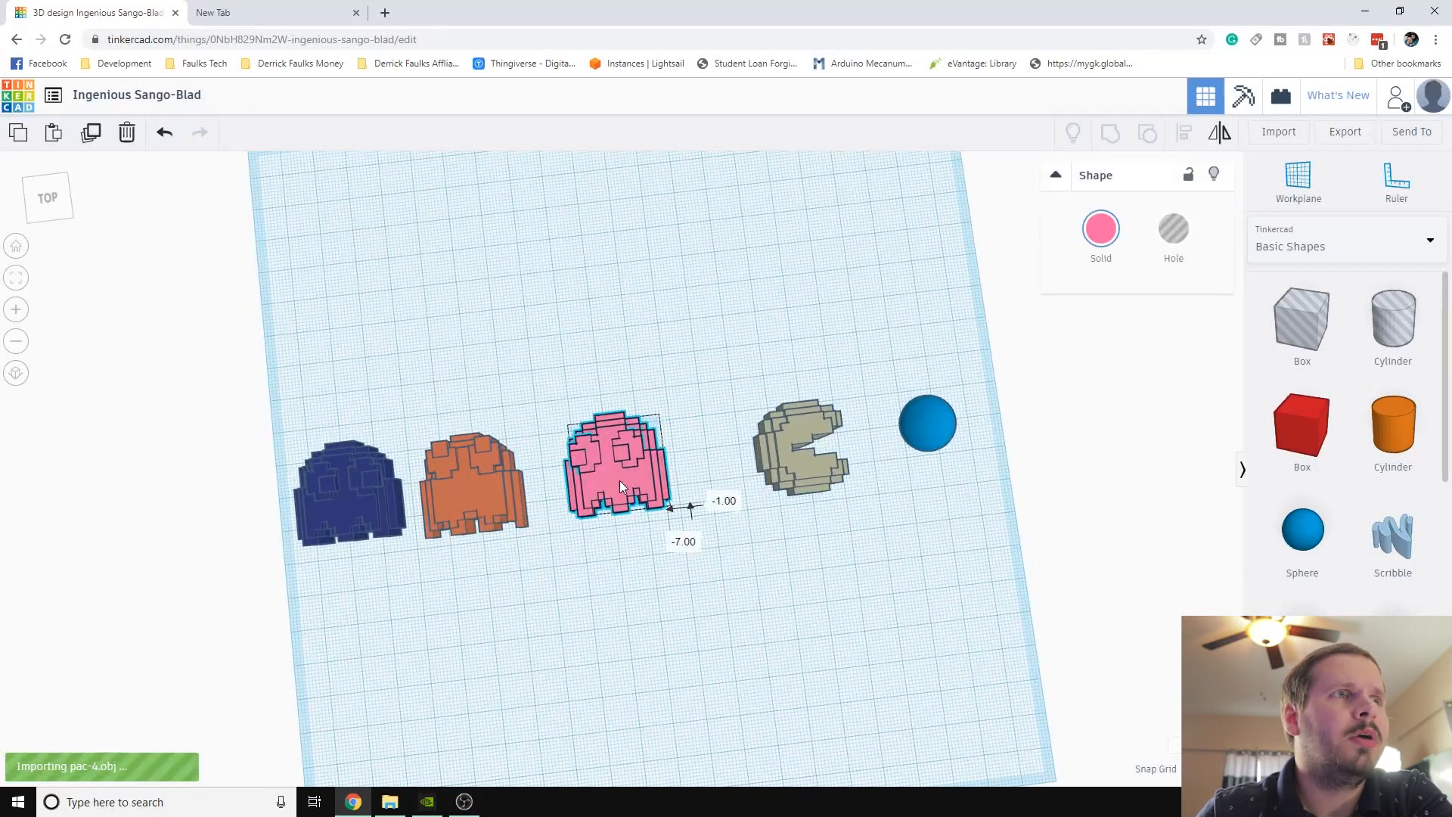
click(796, 470)
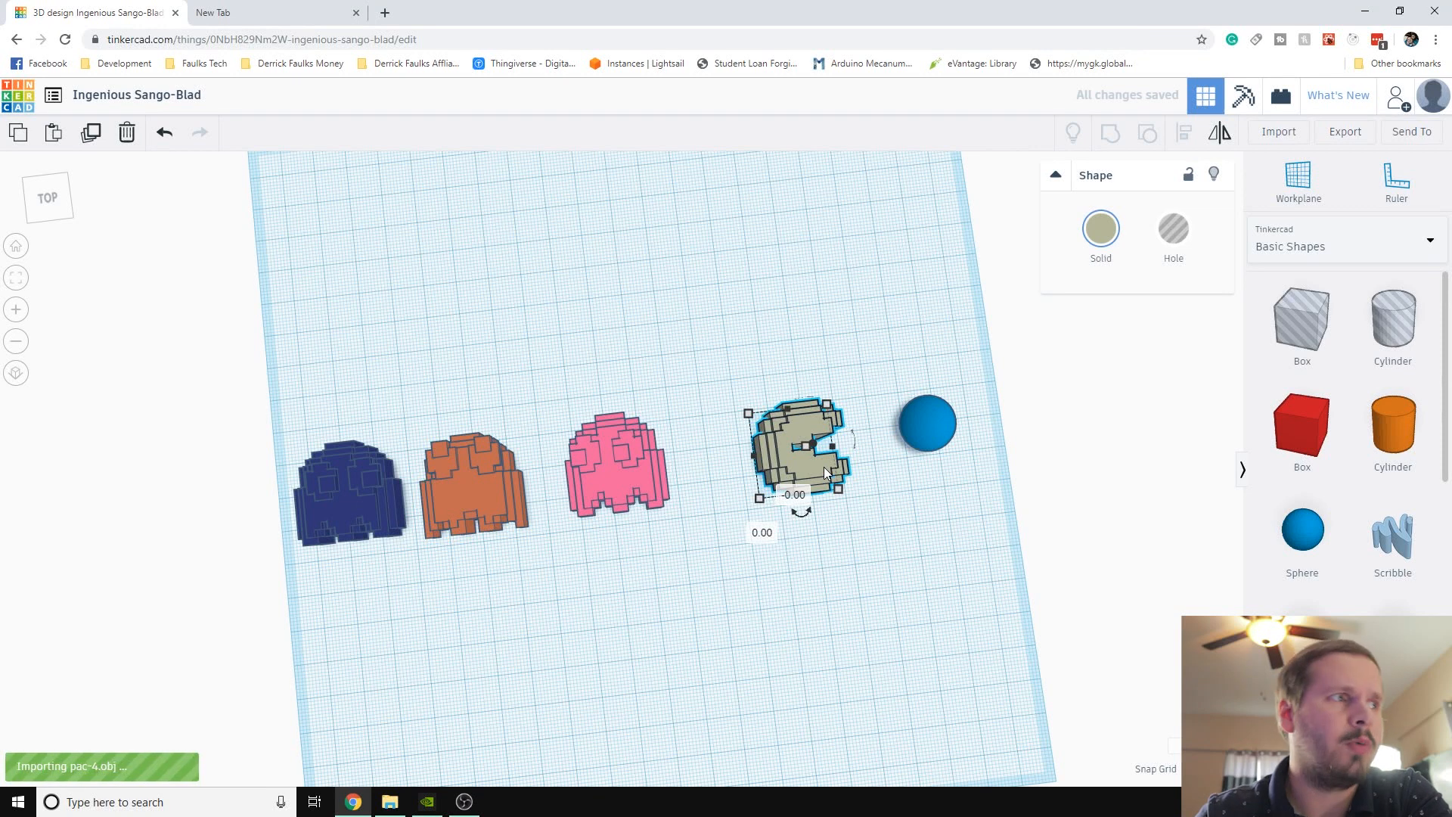
drag(824, 468, 840, 464)
drag(946, 447, 959, 432)
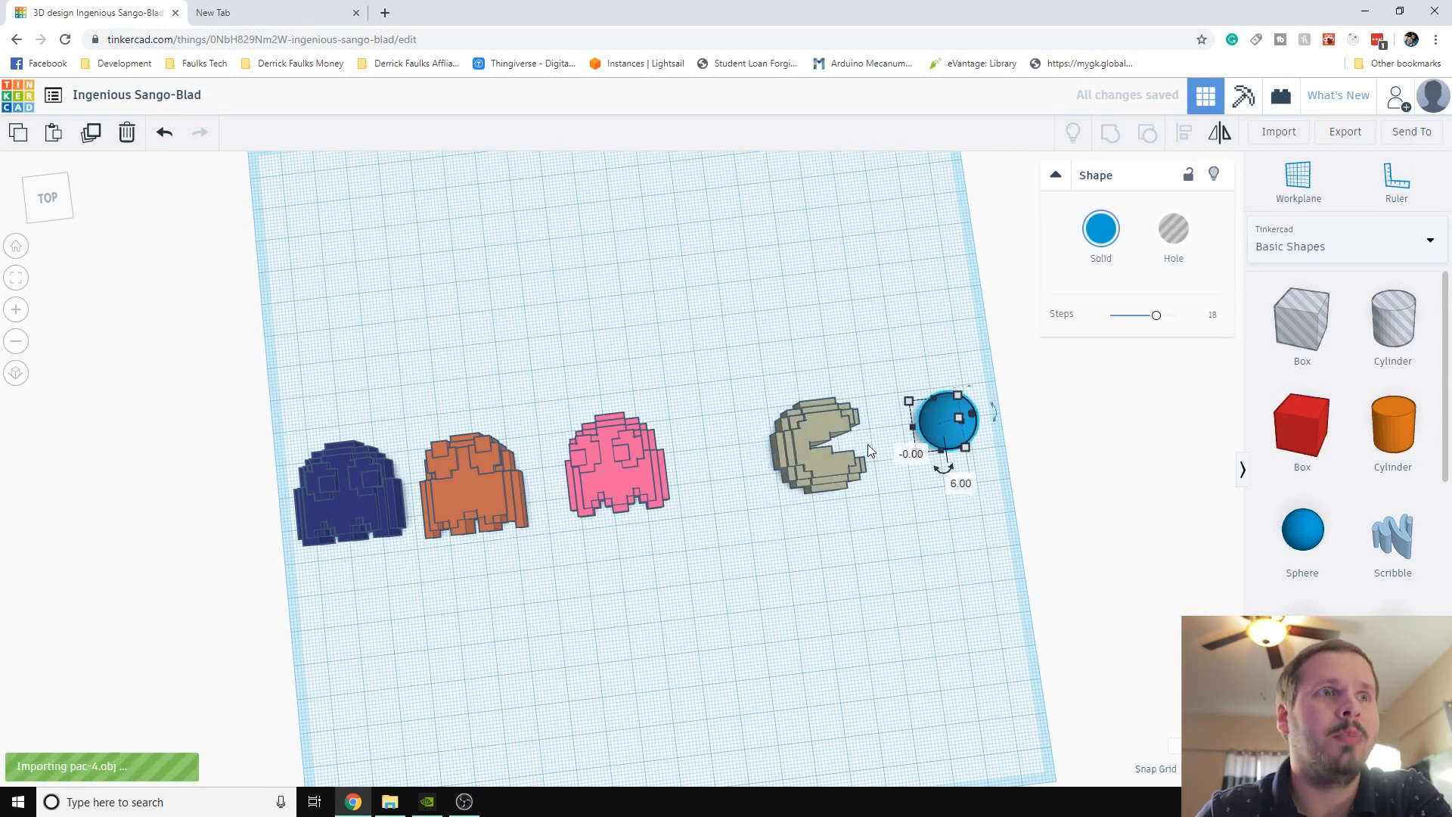
drag(868, 443, 904, 447)
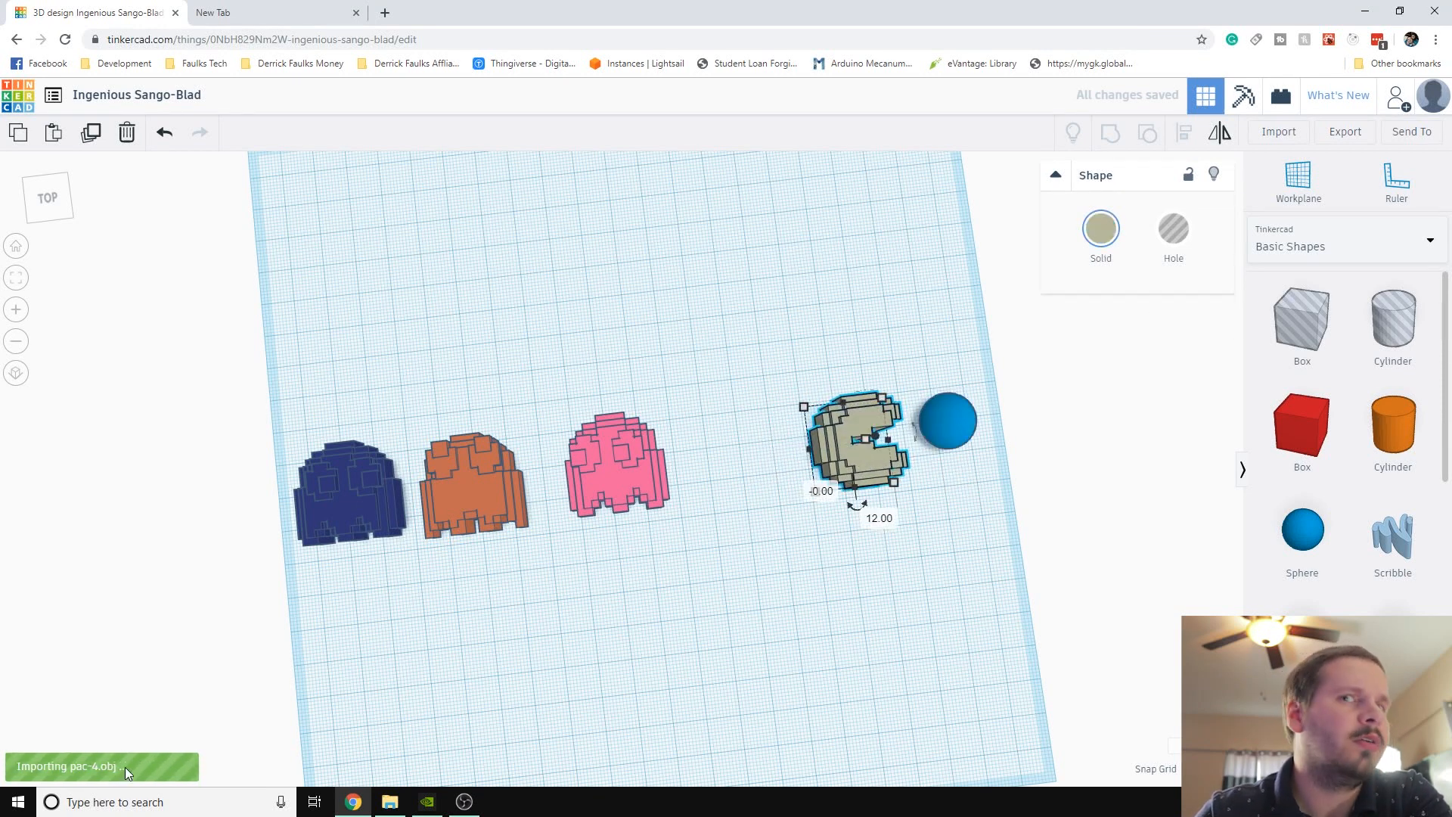
Place the newly imported light-orange ghost between the pink ghost and Pac-Man, and delete the duplicate import overlapping the pink ghost
drag(651, 484, 713, 486)
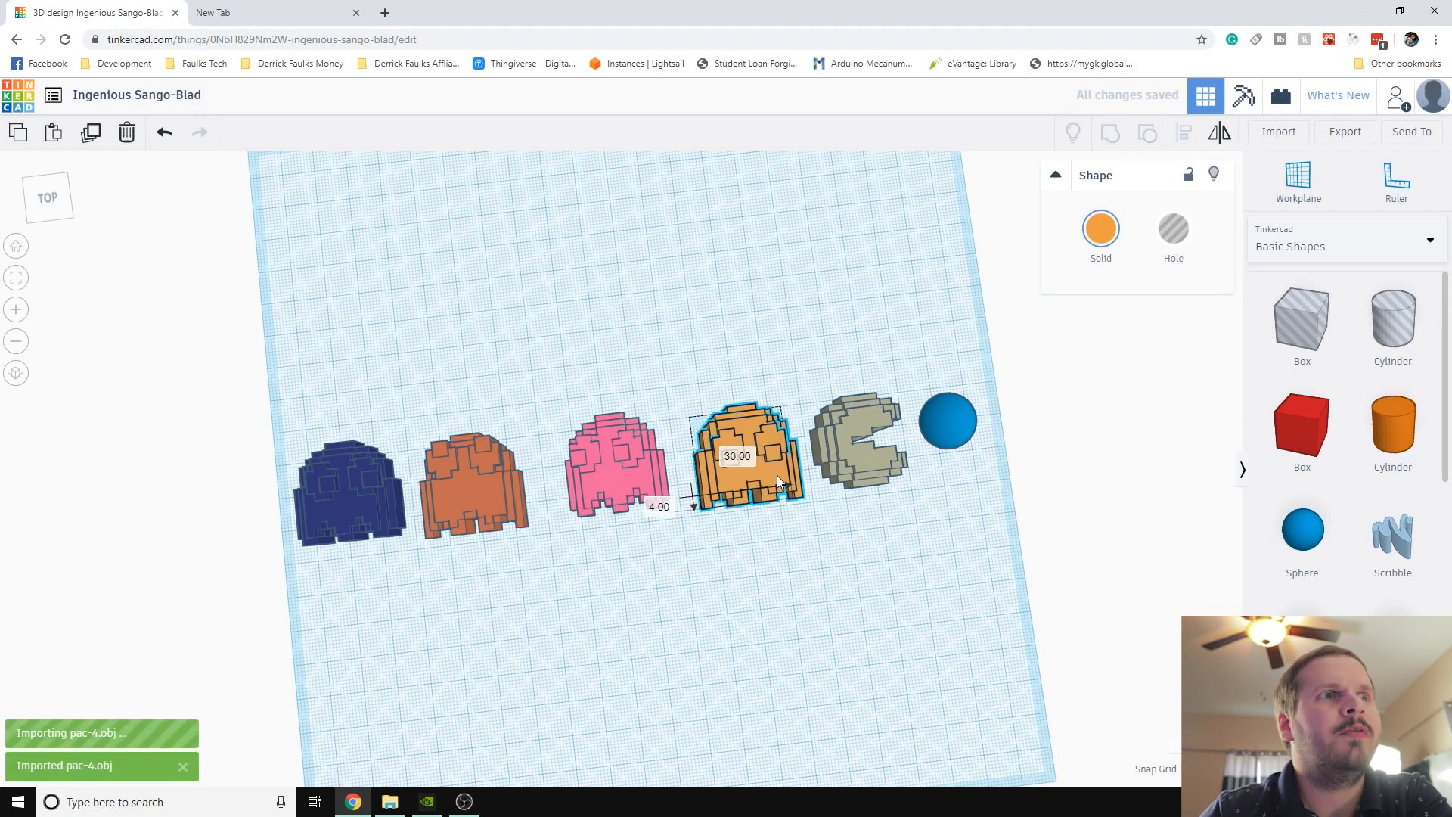
click(770, 564)
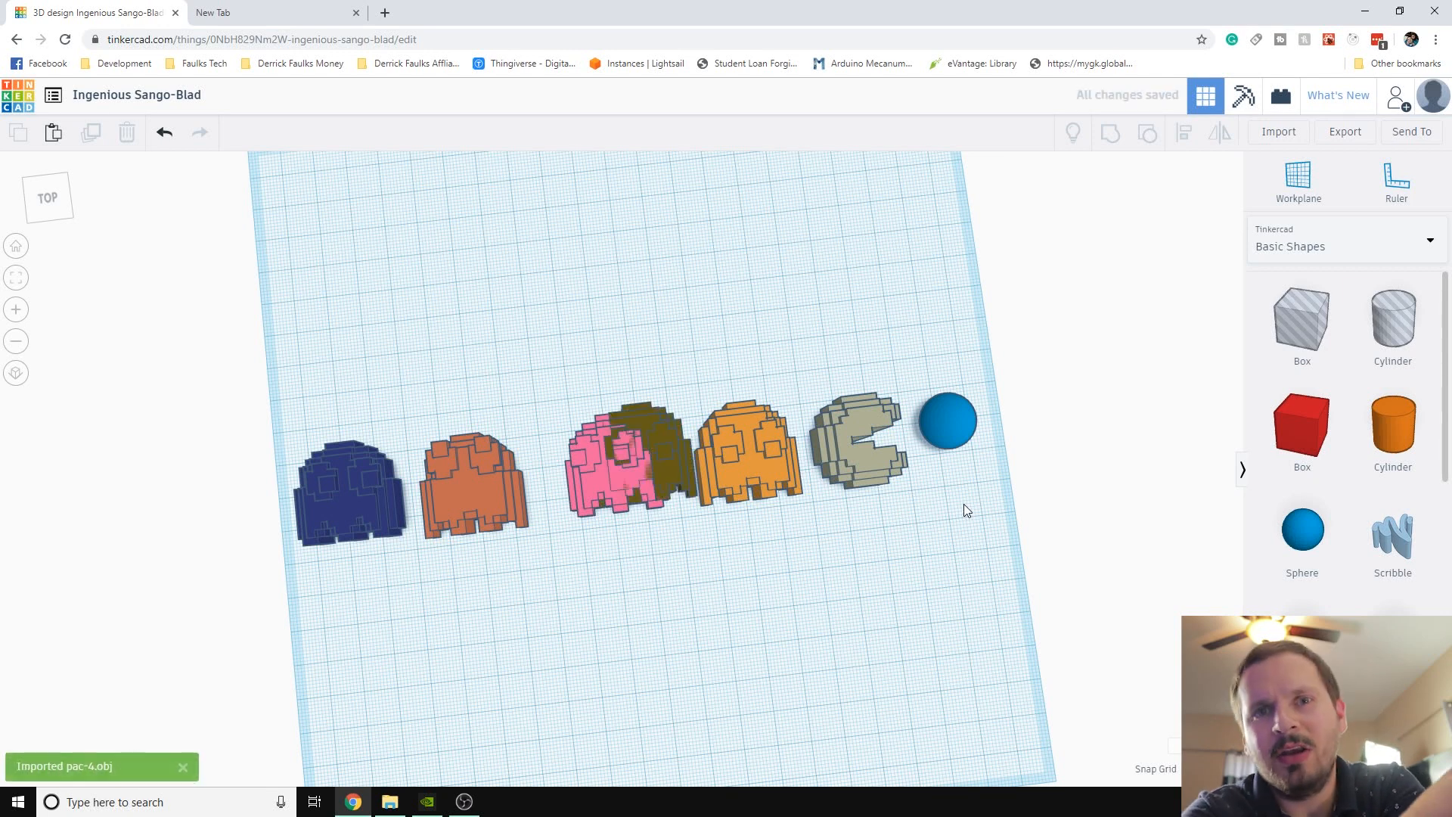
click(683, 469)
key(Delete)
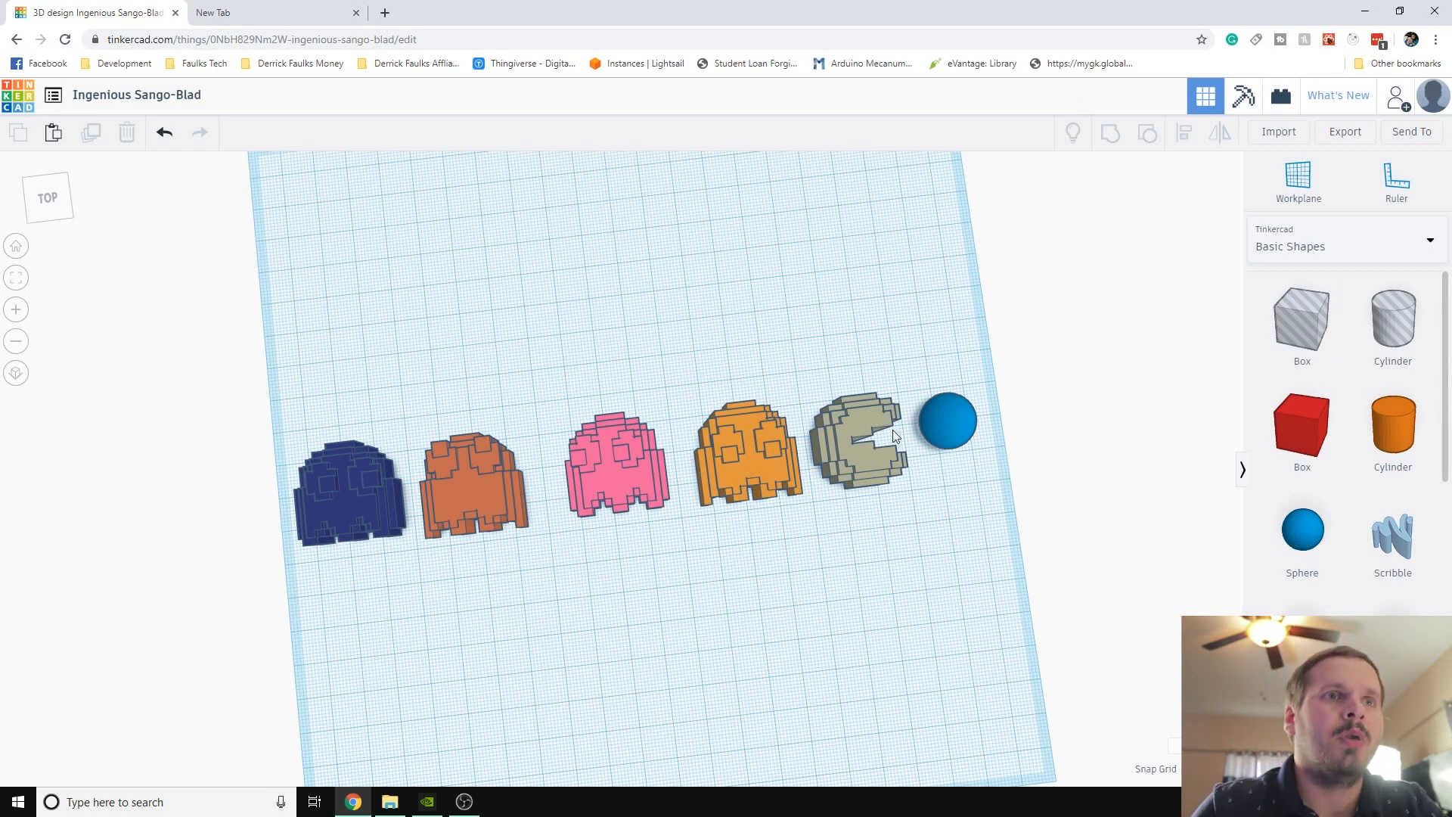
Nudge the sphere and Pac-Man slightly outward so that Pac-Man stands clear of the light-orange ghost
click(947, 435)
drag(953, 452, 955, 447)
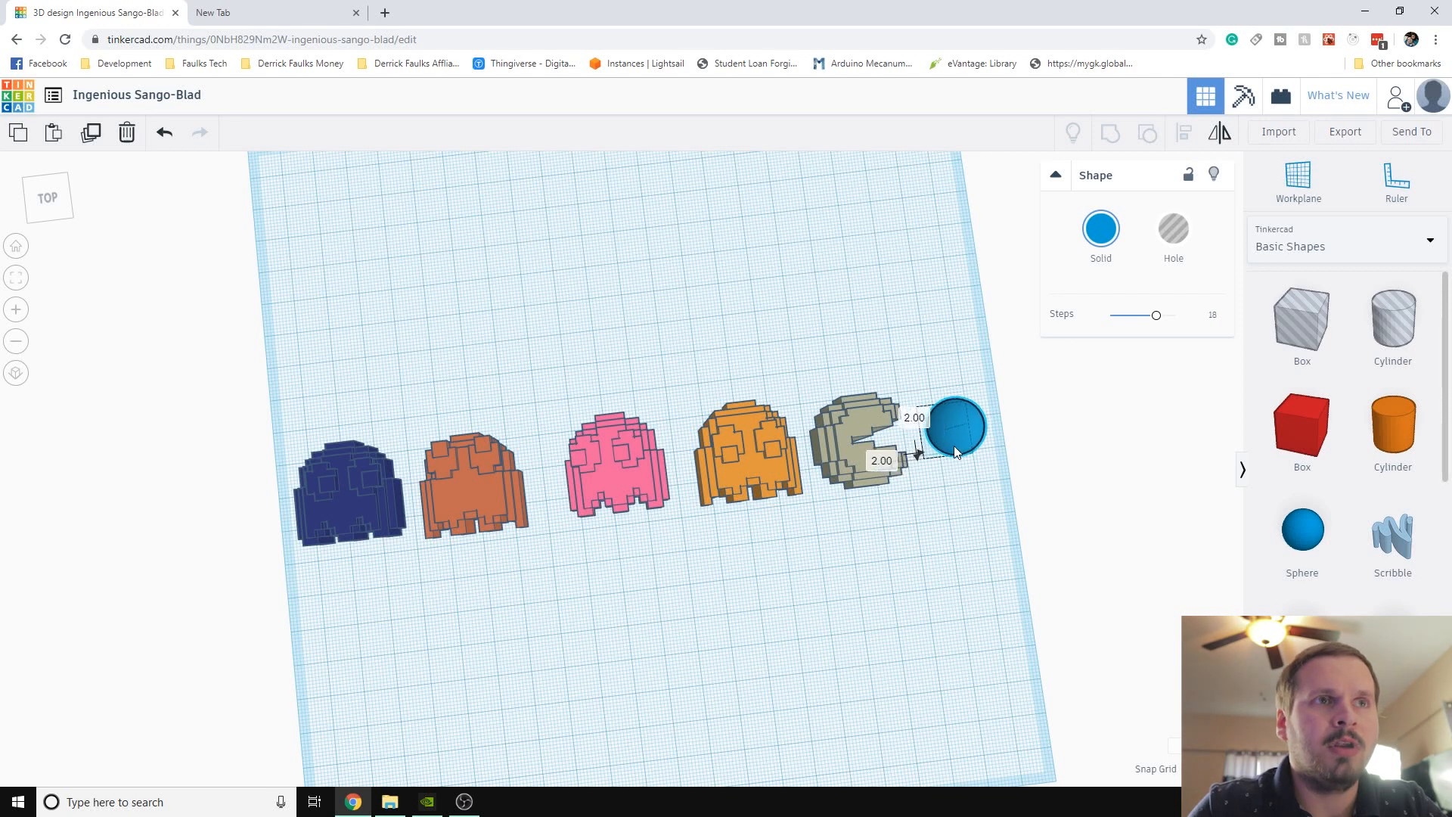
click(848, 457)
drag(847, 456, 857, 457)
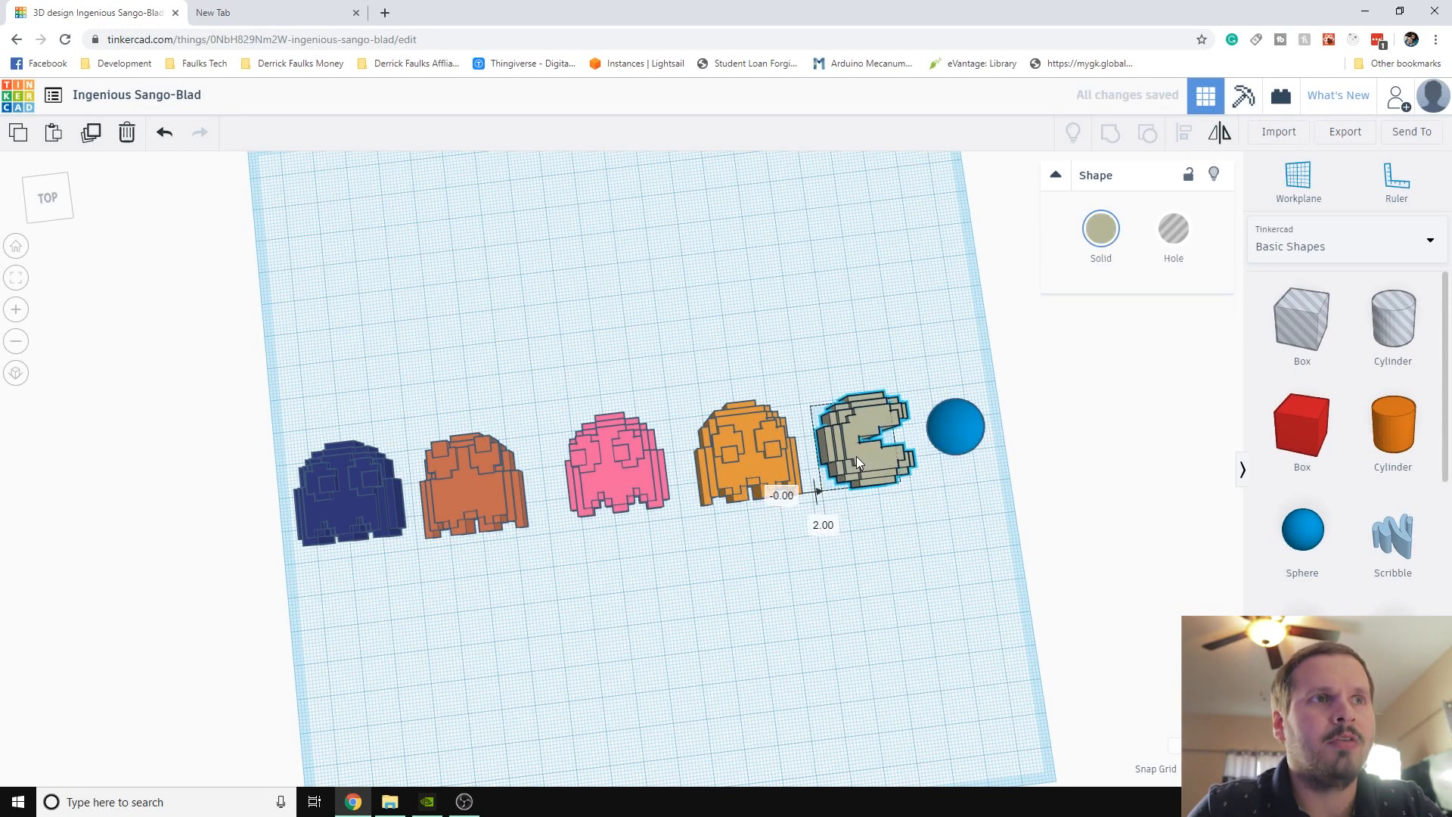
Line up the pink, dark-orange and dark-blue ghosts with the rest of the row
right_drag(687, 557, 668, 552)
drag(617, 481, 615, 488)
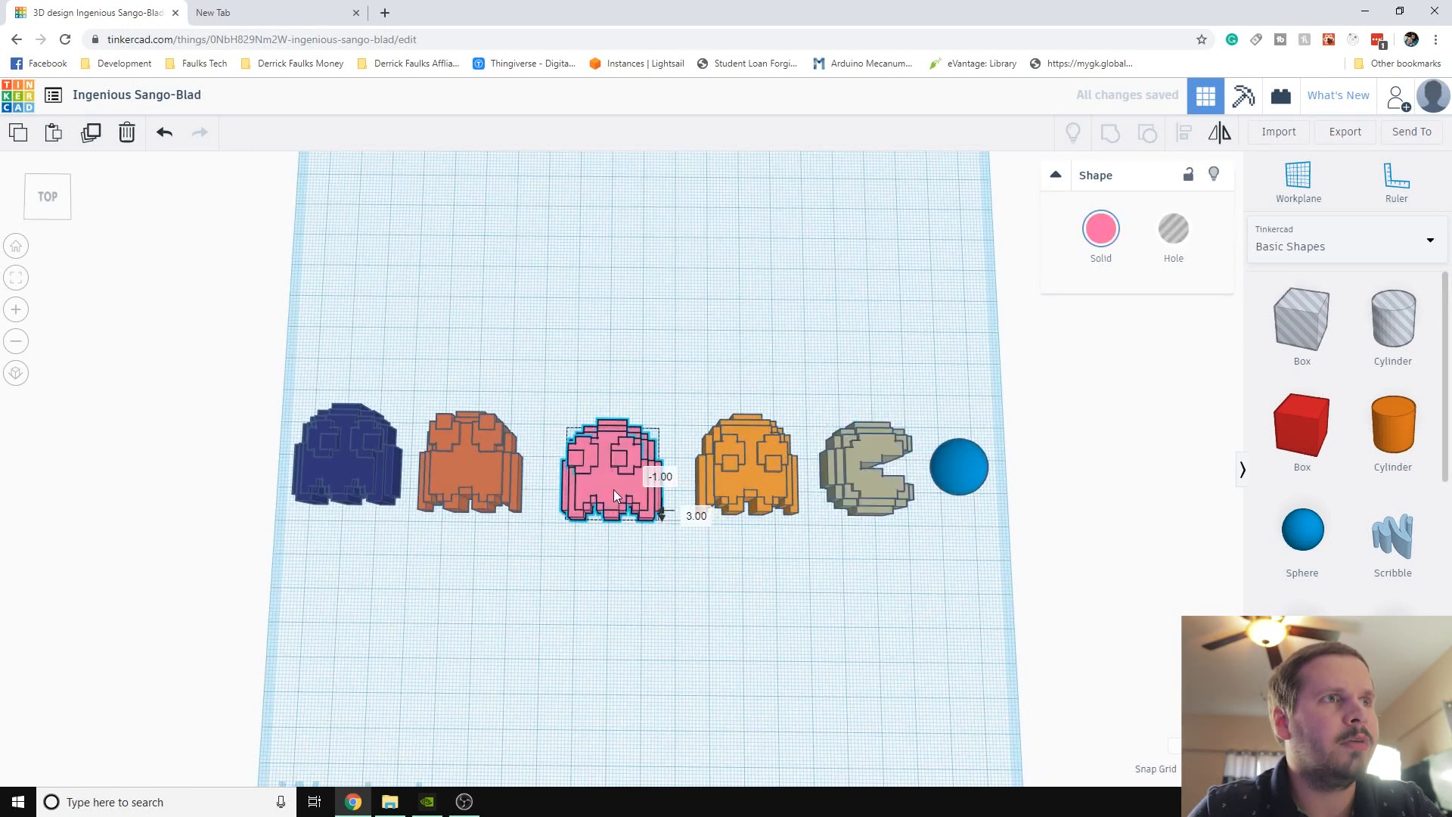
drag(487, 478, 492, 486)
click(364, 473)
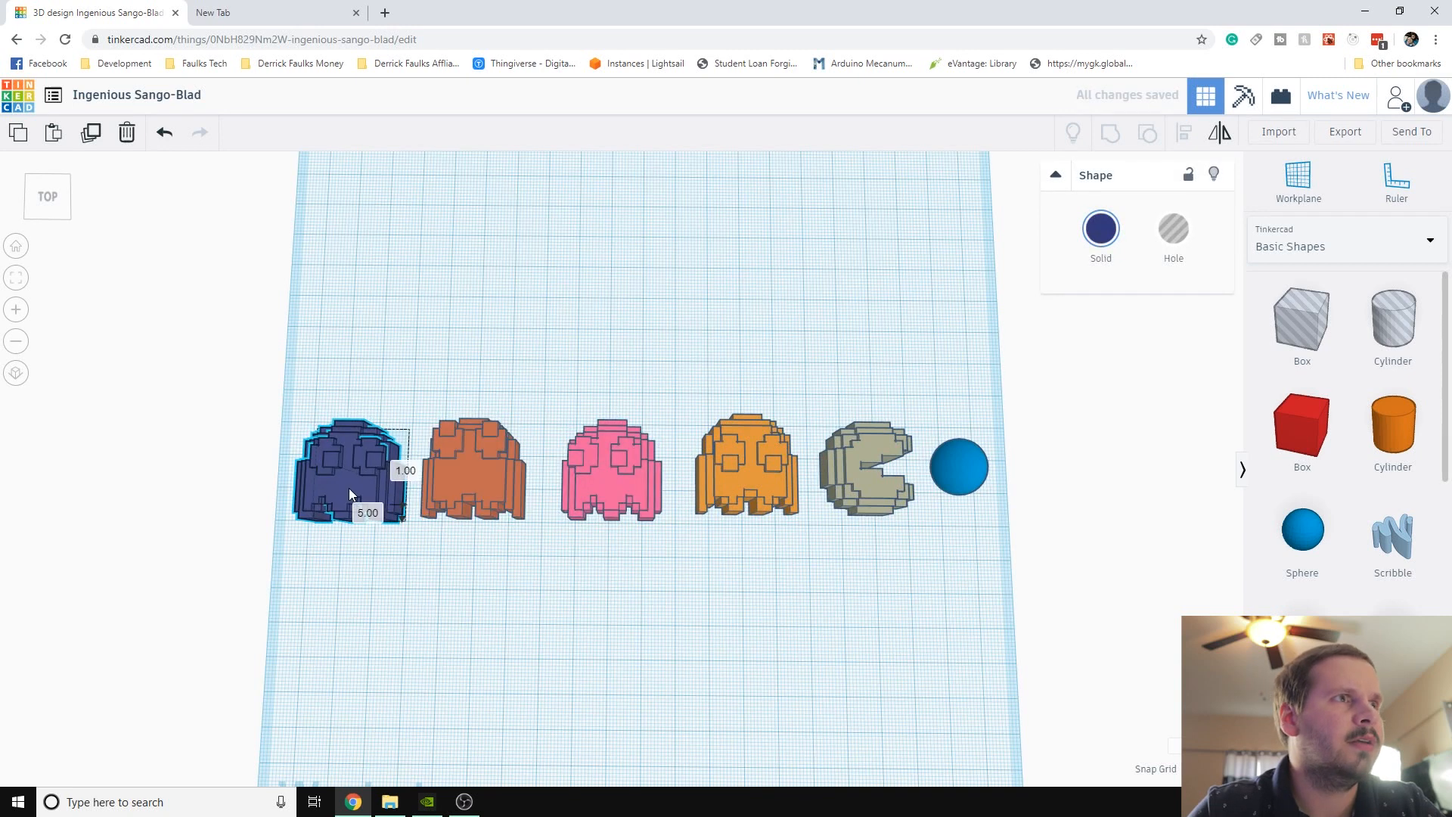
Undo the last change to the dark-blue ghost and reposition it slightly farther from the dark-orange ghost
scroll(587, 700, down, 5)
scroll(631, 563, up, 3)
mouse_move(499, 475)
mouse_down()
mouse_move(487, 470)
mouse_move(501, 478)
mouse_up()
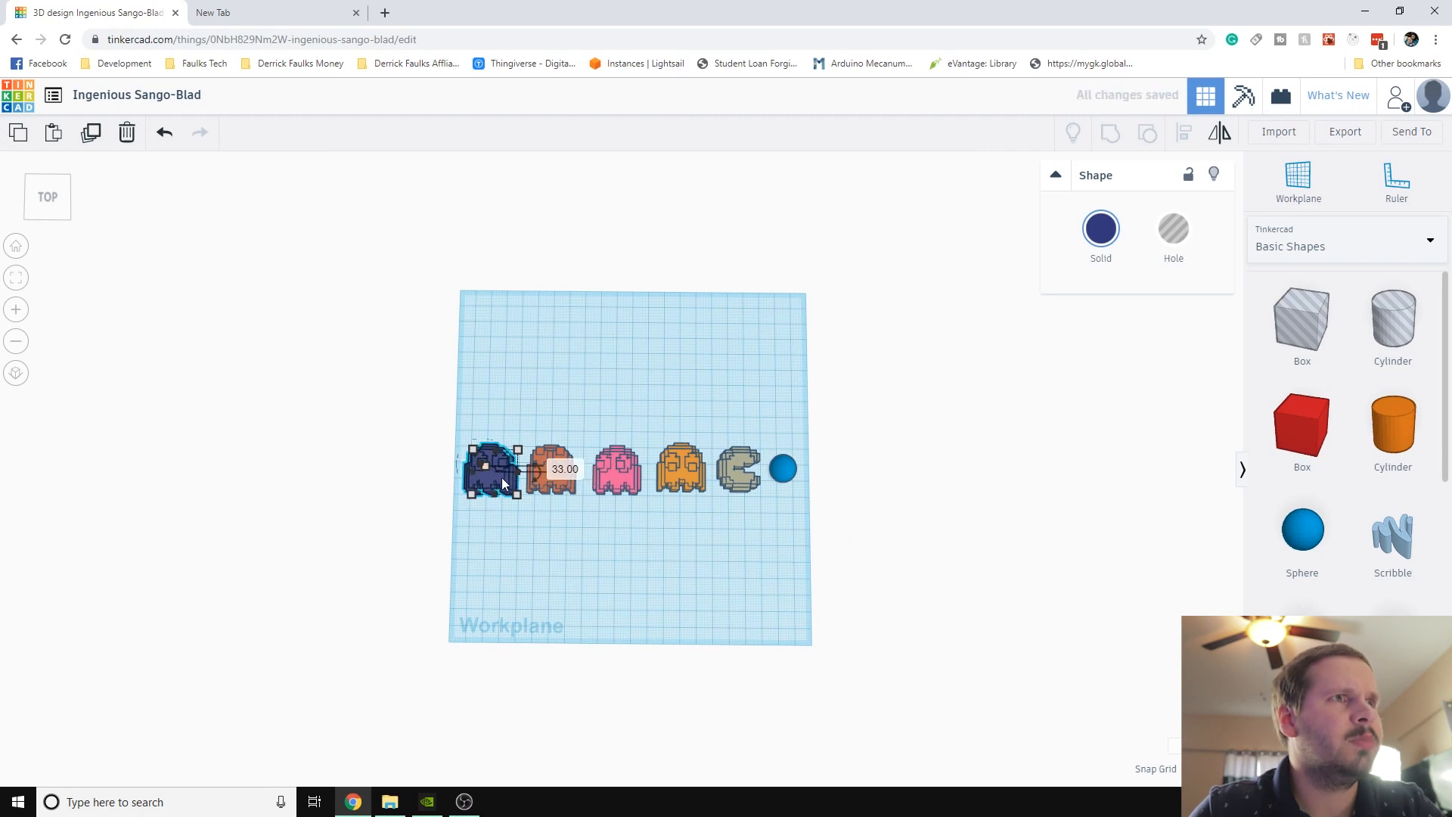
right_drag(595, 552, 600, 518)
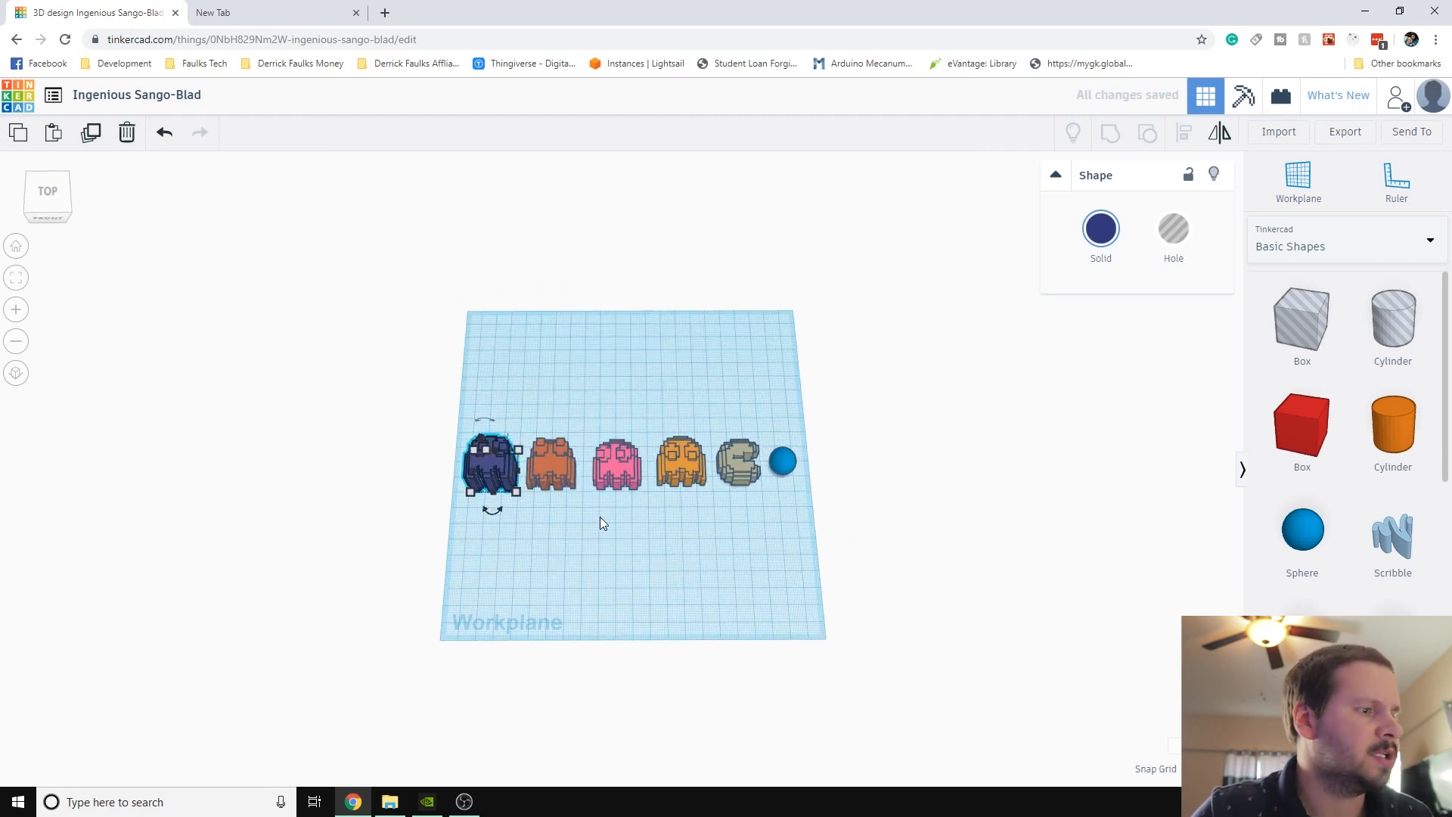
key(ctrl+z)
scroll(597, 524, up, 3)
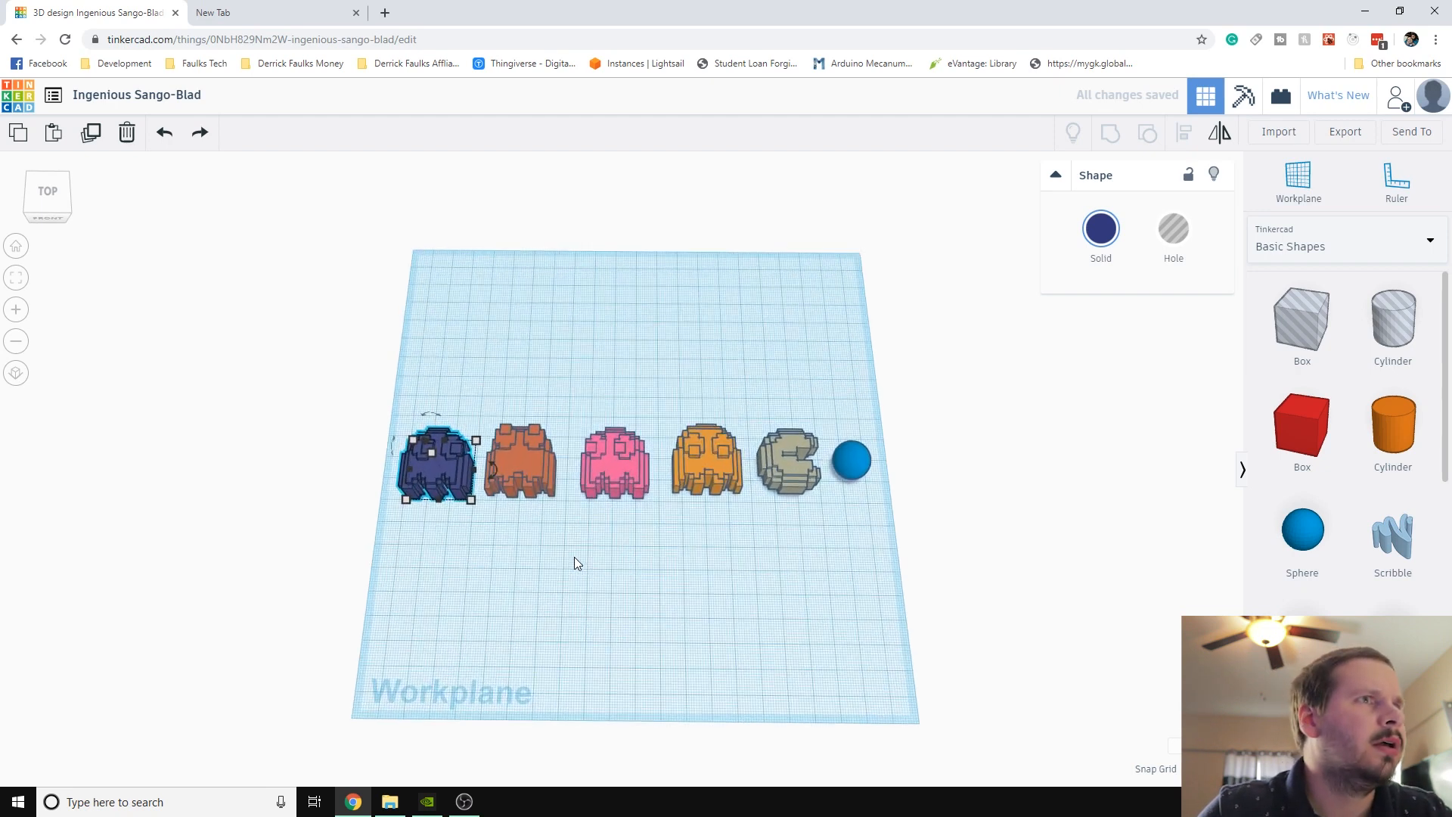
scroll(575, 563, up, 2)
drag(379, 476, 367, 475)
click(549, 566)
right_drag(652, 626, 666, 674)
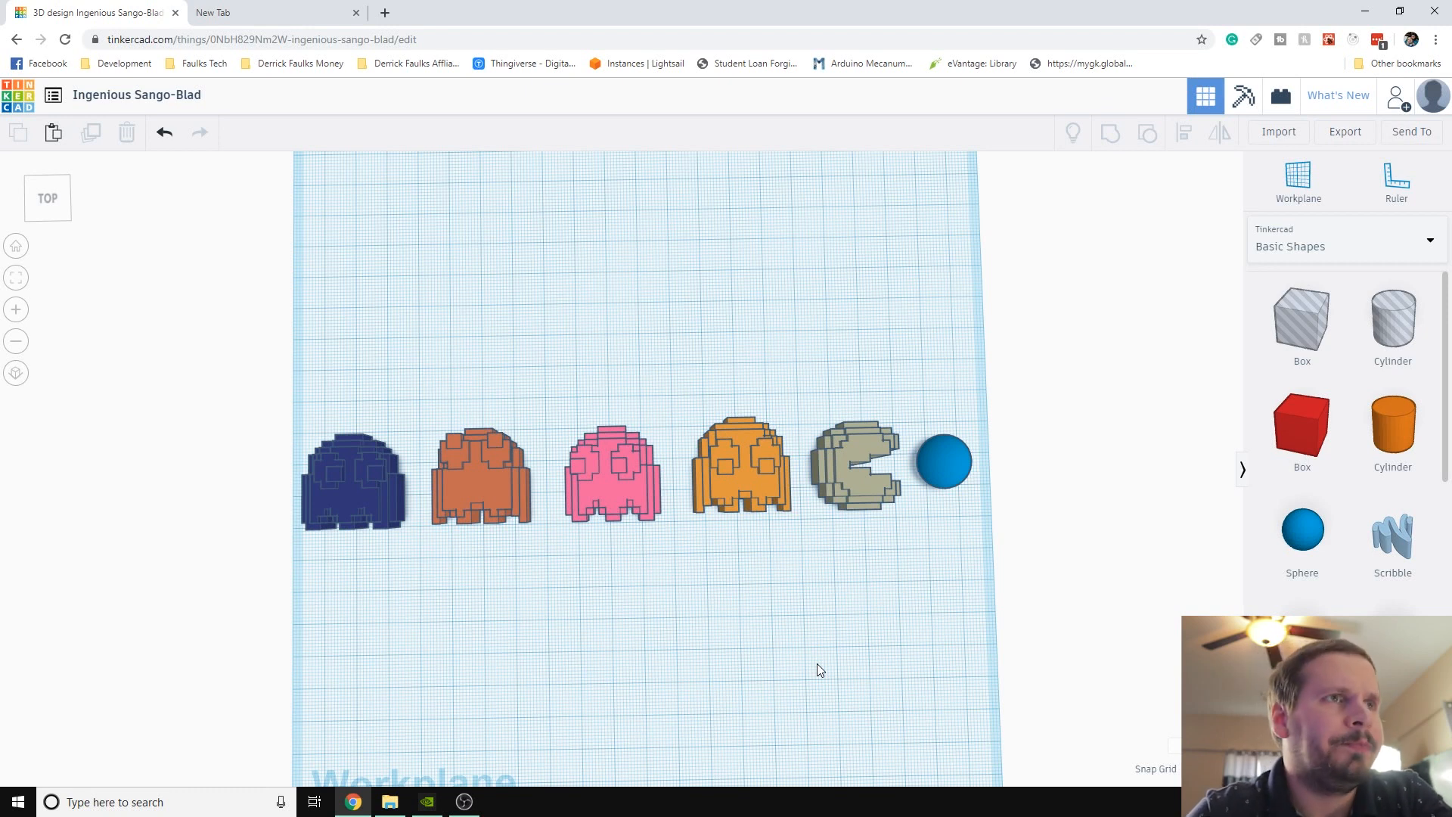
Select all six figures and rotate them together so that they stand upright
right_drag(817, 664, 917, 490)
right_drag(603, 550, 588, 584)
right_drag(564, 522, 259, 422)
drag(300, 328, 991, 577)
right_drag(593, 665, 742, 409)
drag(640, 318, 749, 360)
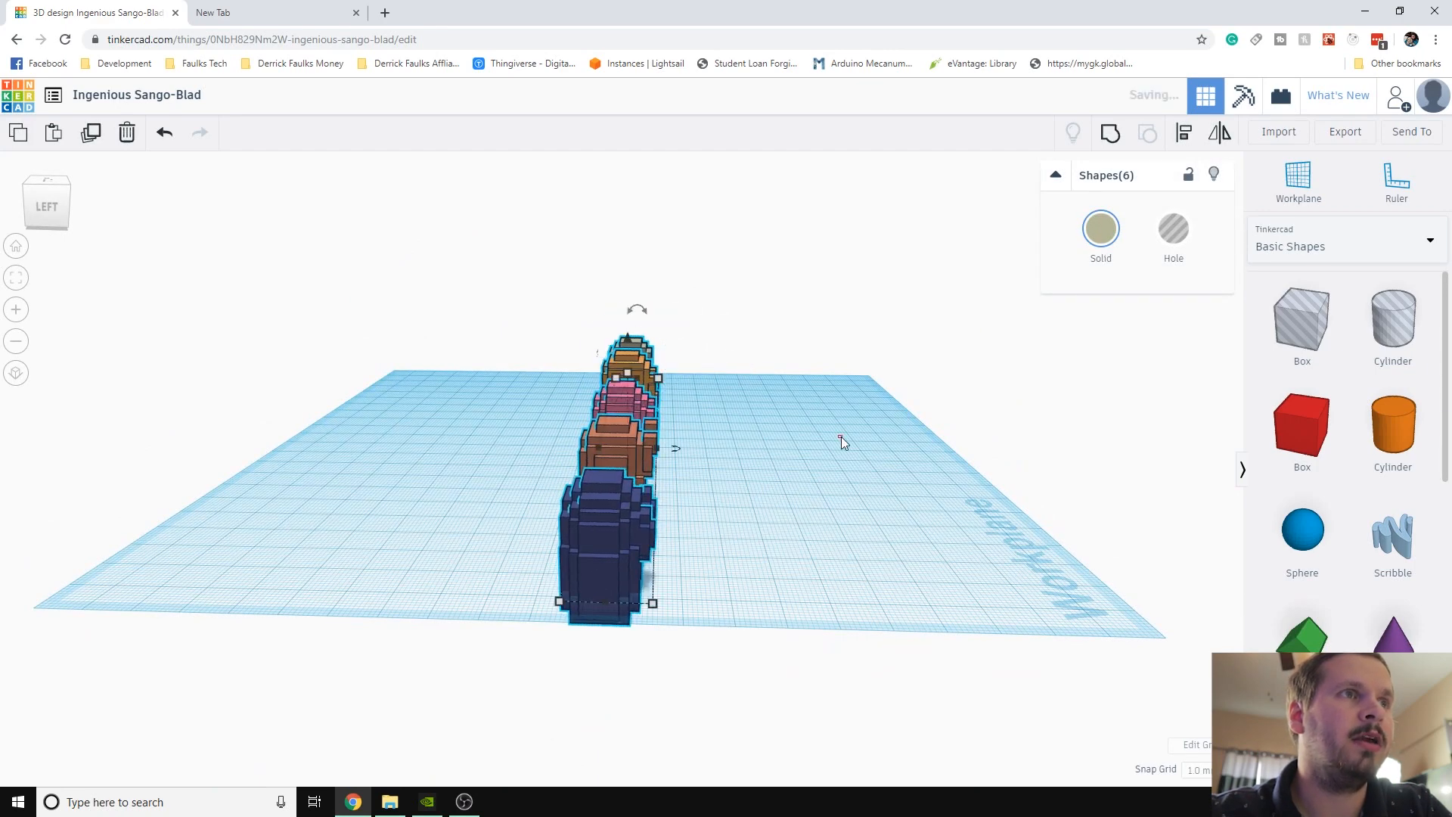
Raise all six upright figures together to about 21 mm above the workplane
click(843, 484)
right_drag(846, 534, 538, 514)
drag(324, 337, 999, 498)
drag(639, 347, 666, 265)
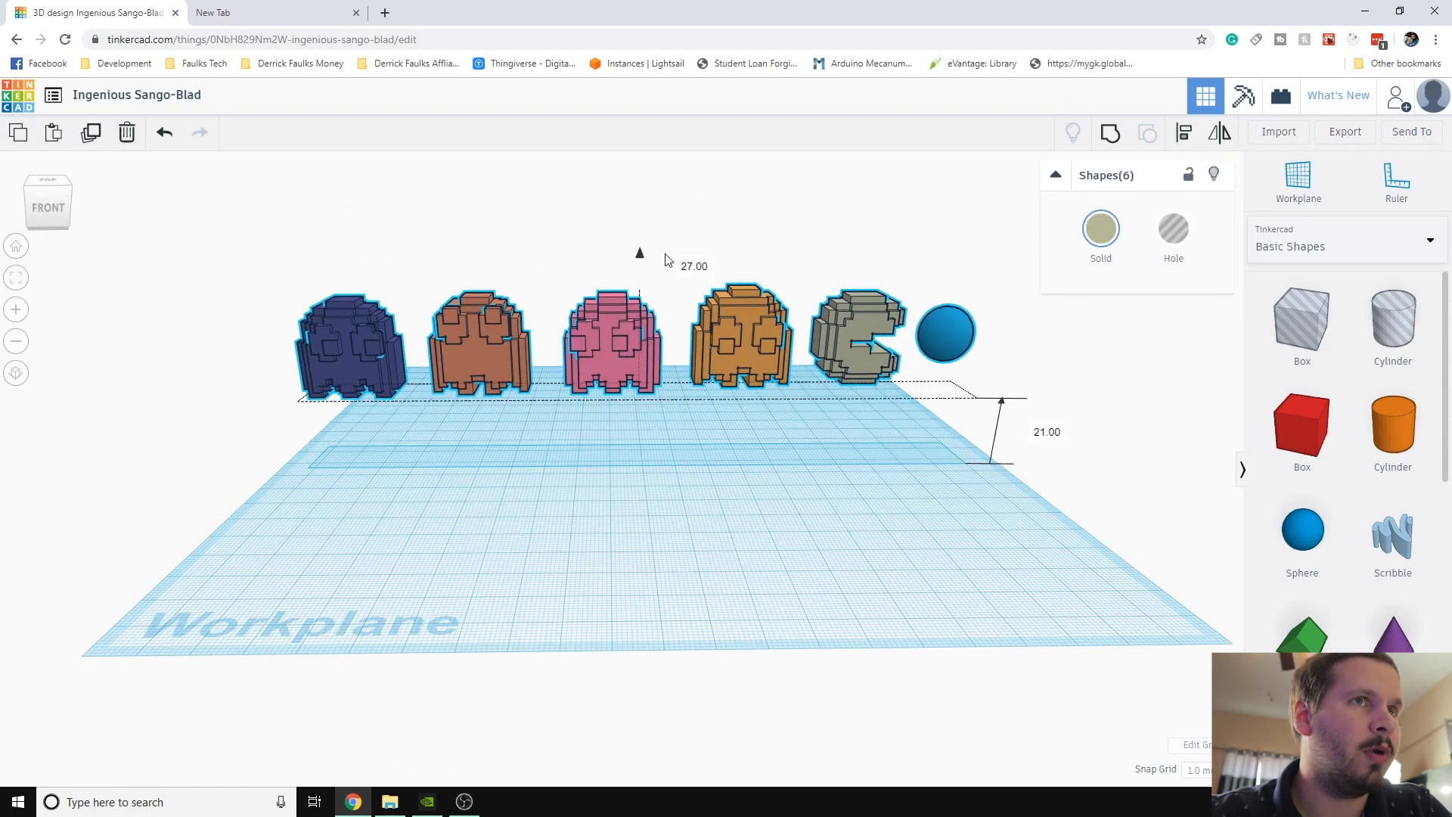
click(782, 525)
right_drag(782, 525, 579, 545)
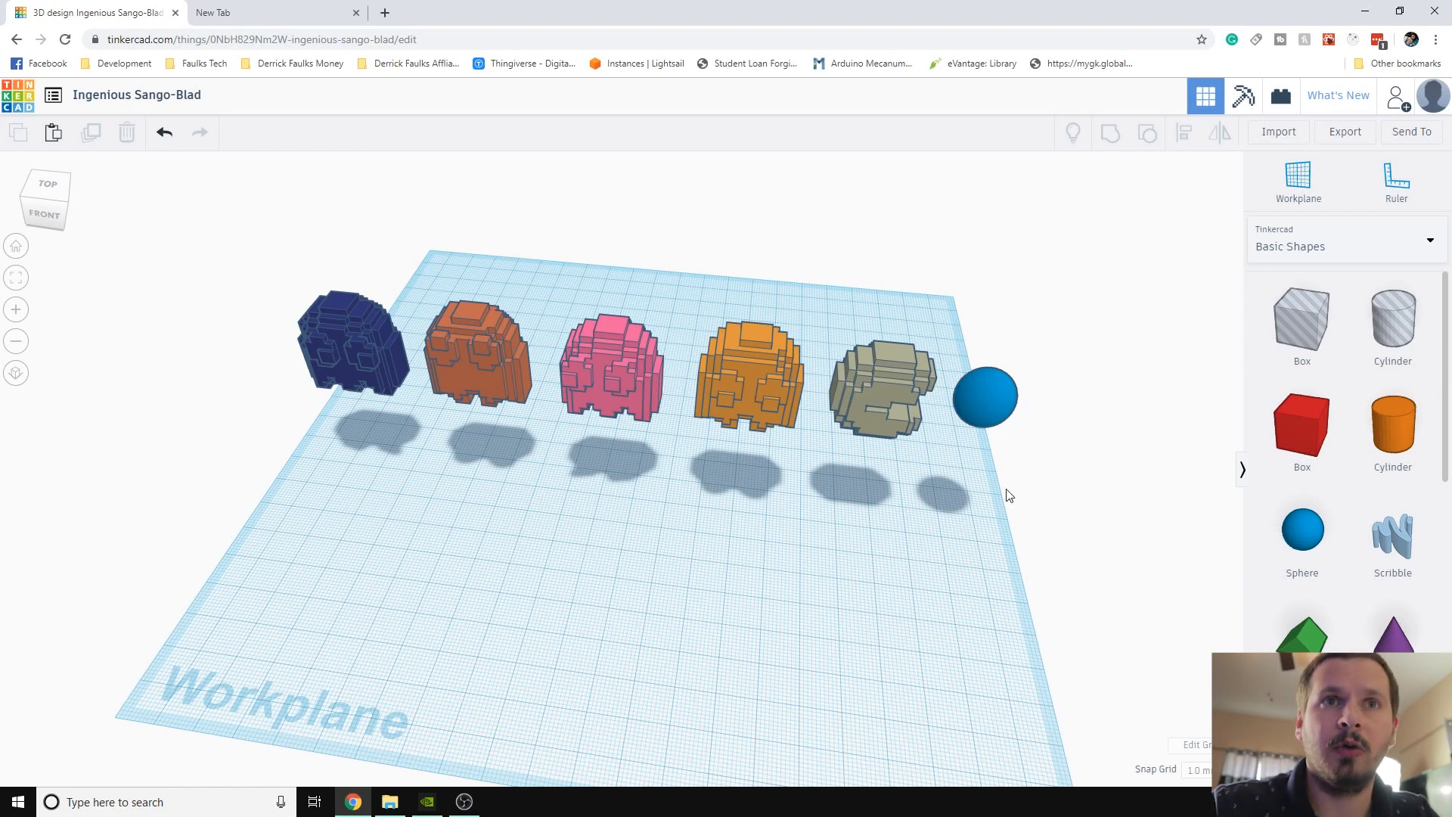
Place a red box beneath the dark-blue ghost and stretch it under the whole row to about 204 by 79 mm
drag(1307, 448, 369, 415)
right_drag(435, 522, 496, 587)
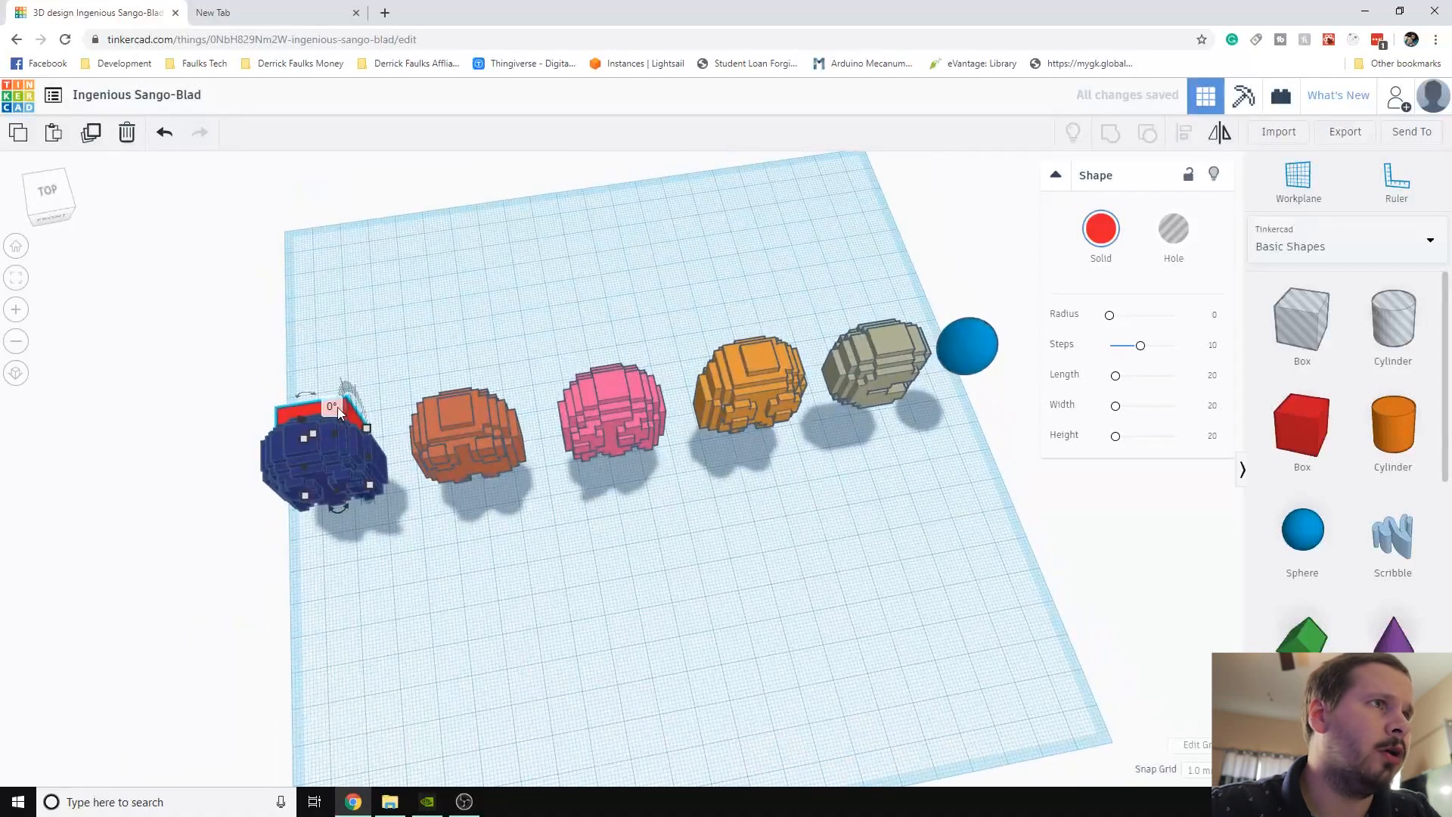
right_drag(293, 596, 325, 470)
mouse_move(364, 483)
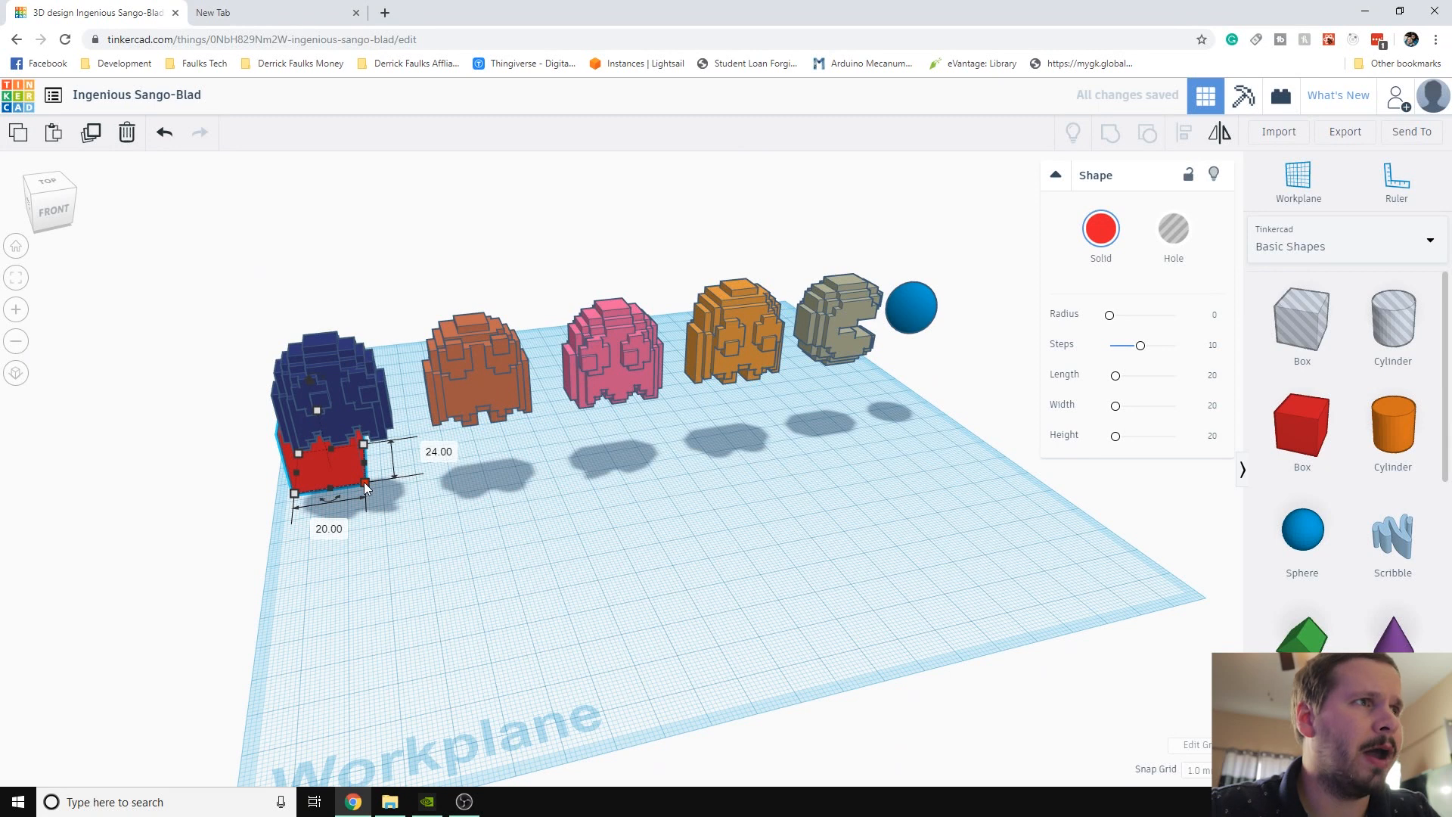
drag(365, 480, 1005, 492)
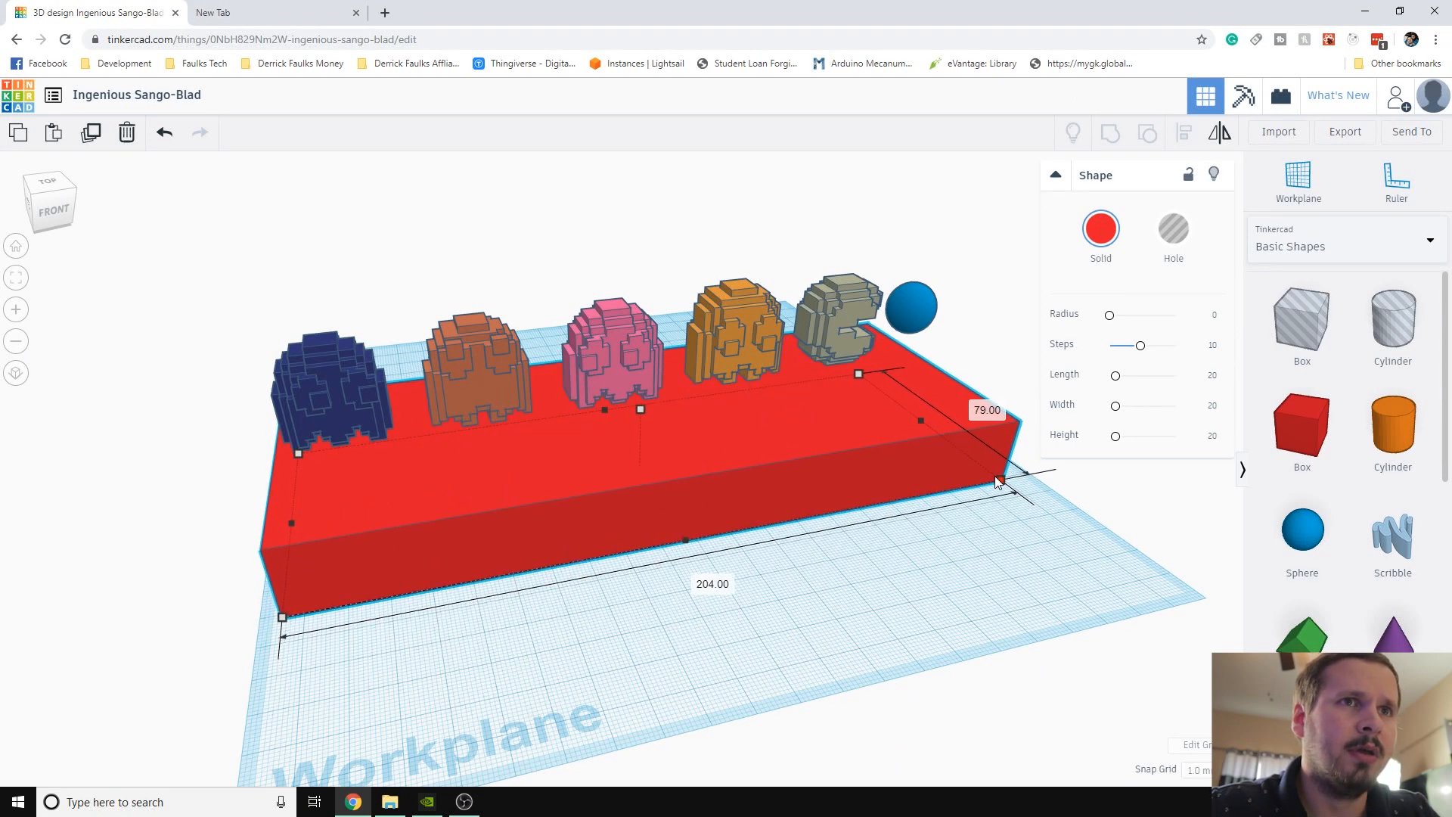
Flatten the red box into a base slab about 1 mm high
right_drag(999, 484, 569, 672)
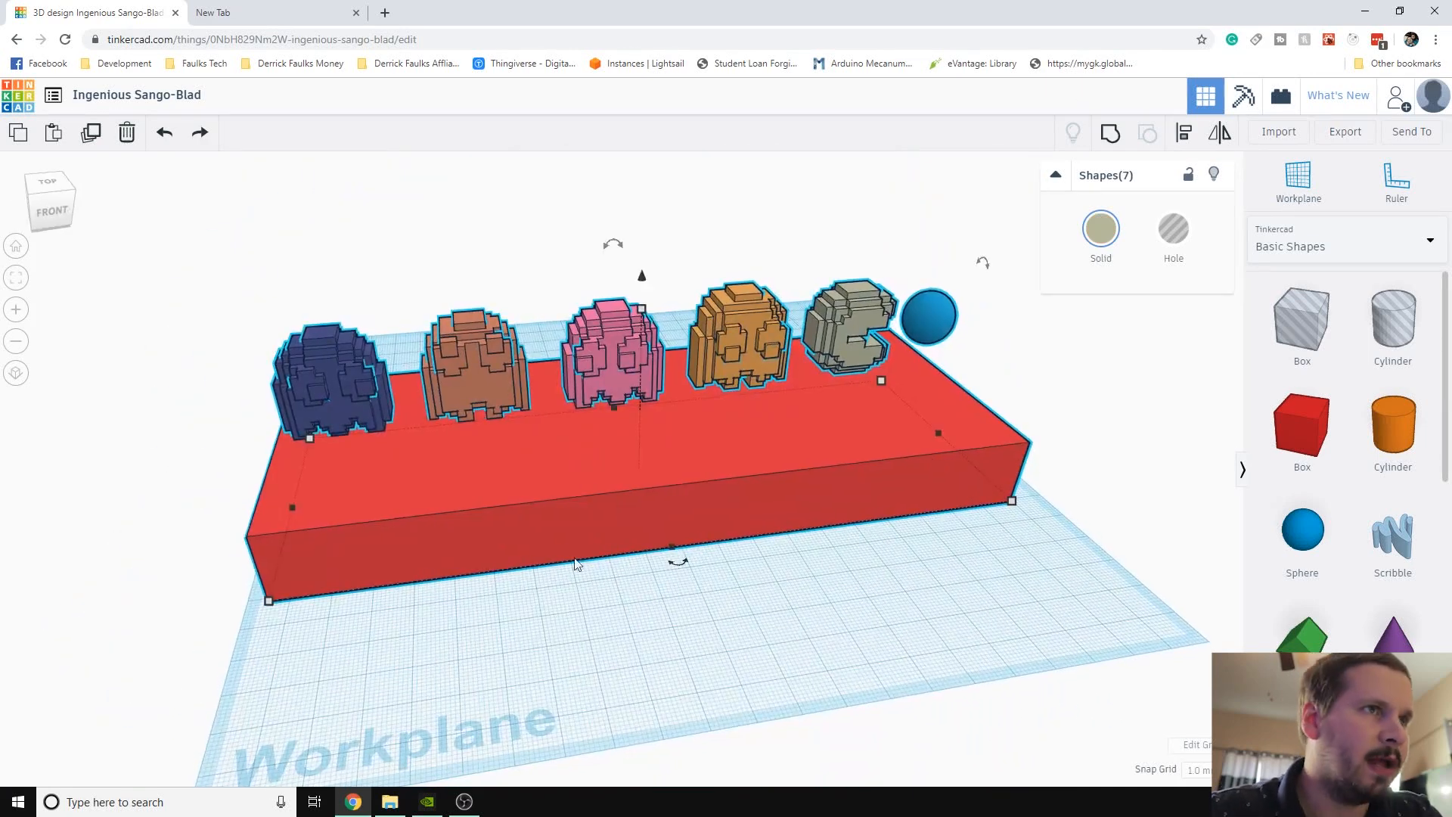
right_drag(659, 525, 705, 451)
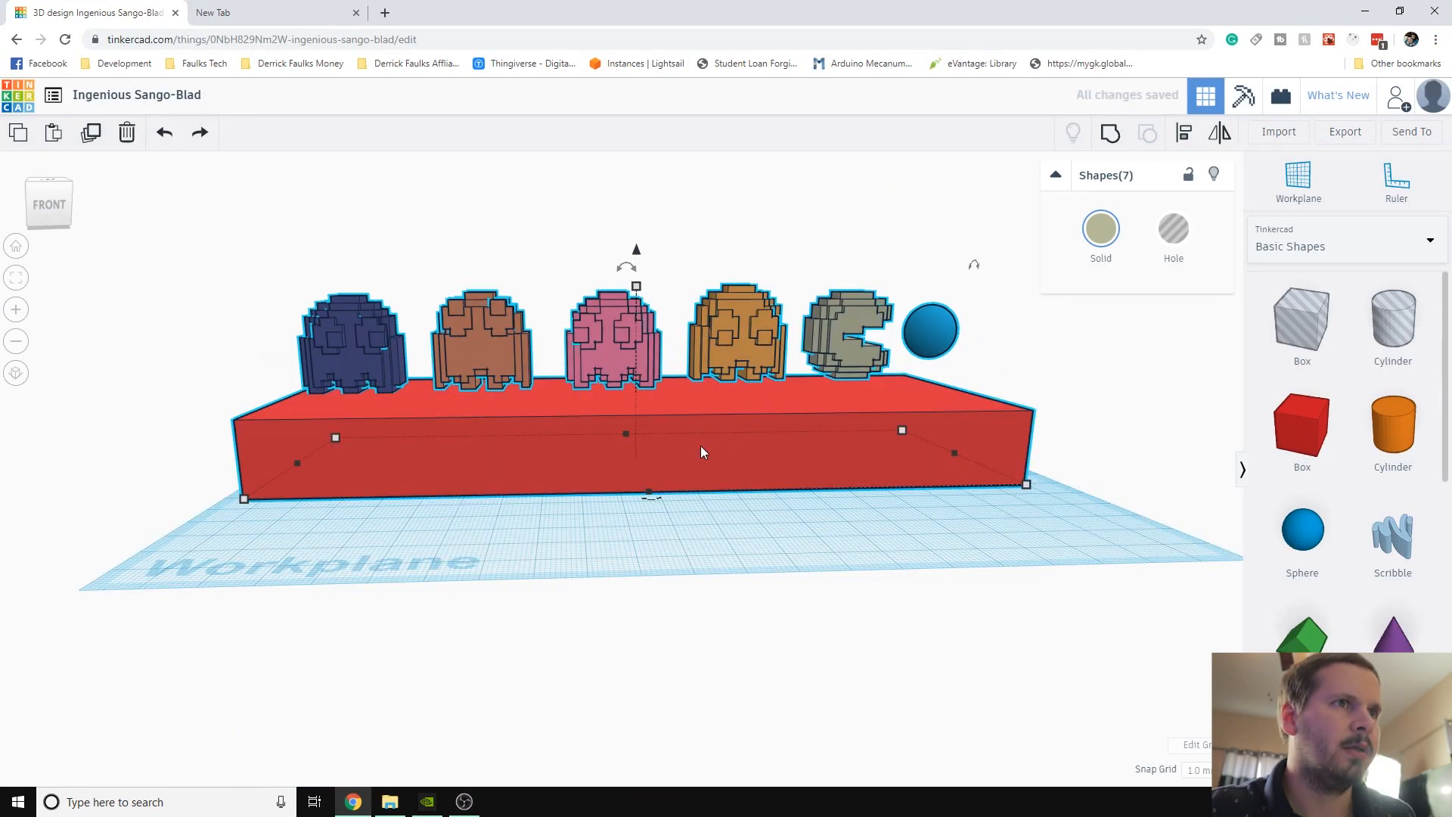
click(747, 556)
click(688, 452)
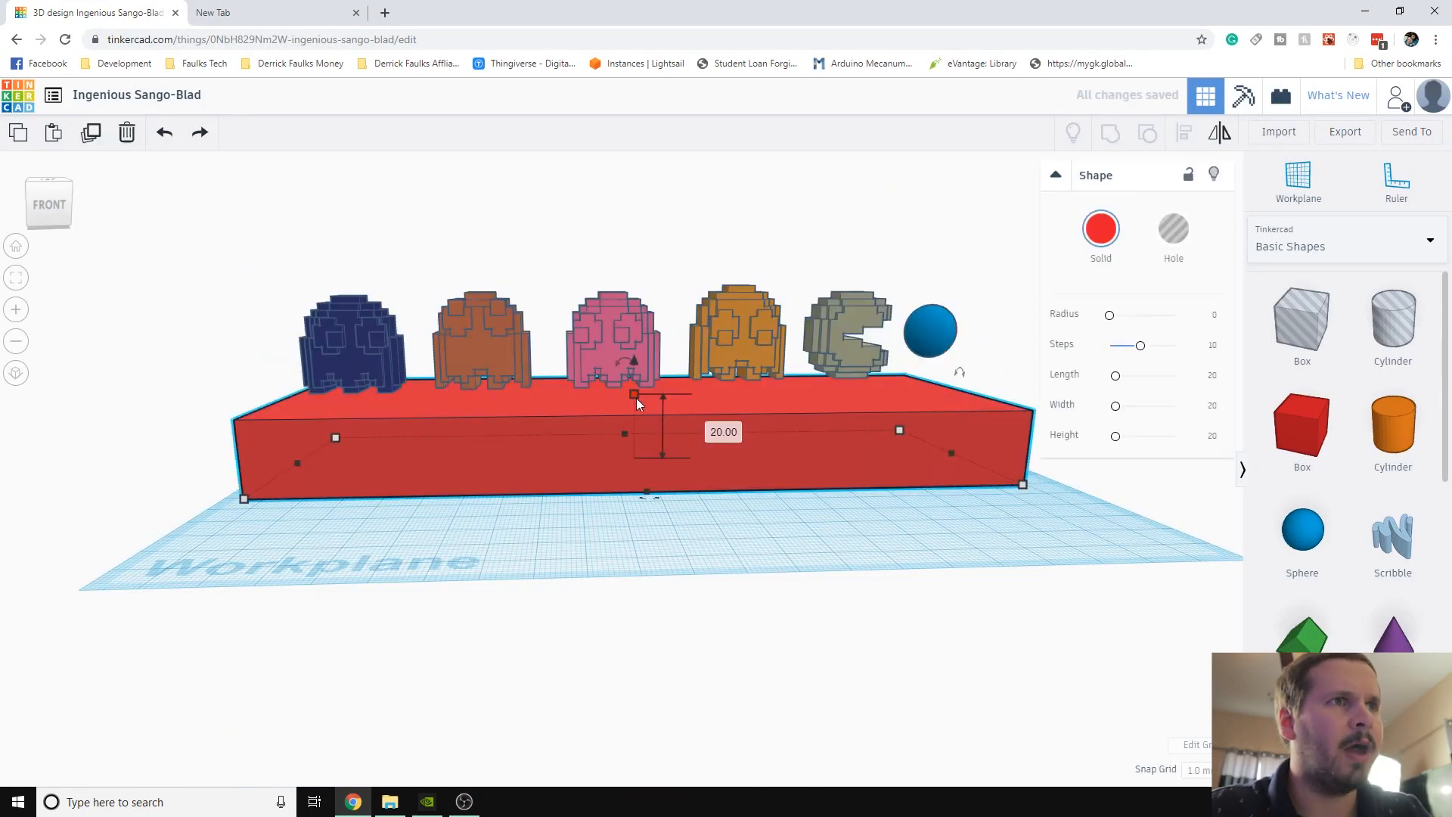
drag(634, 395, 639, 456)
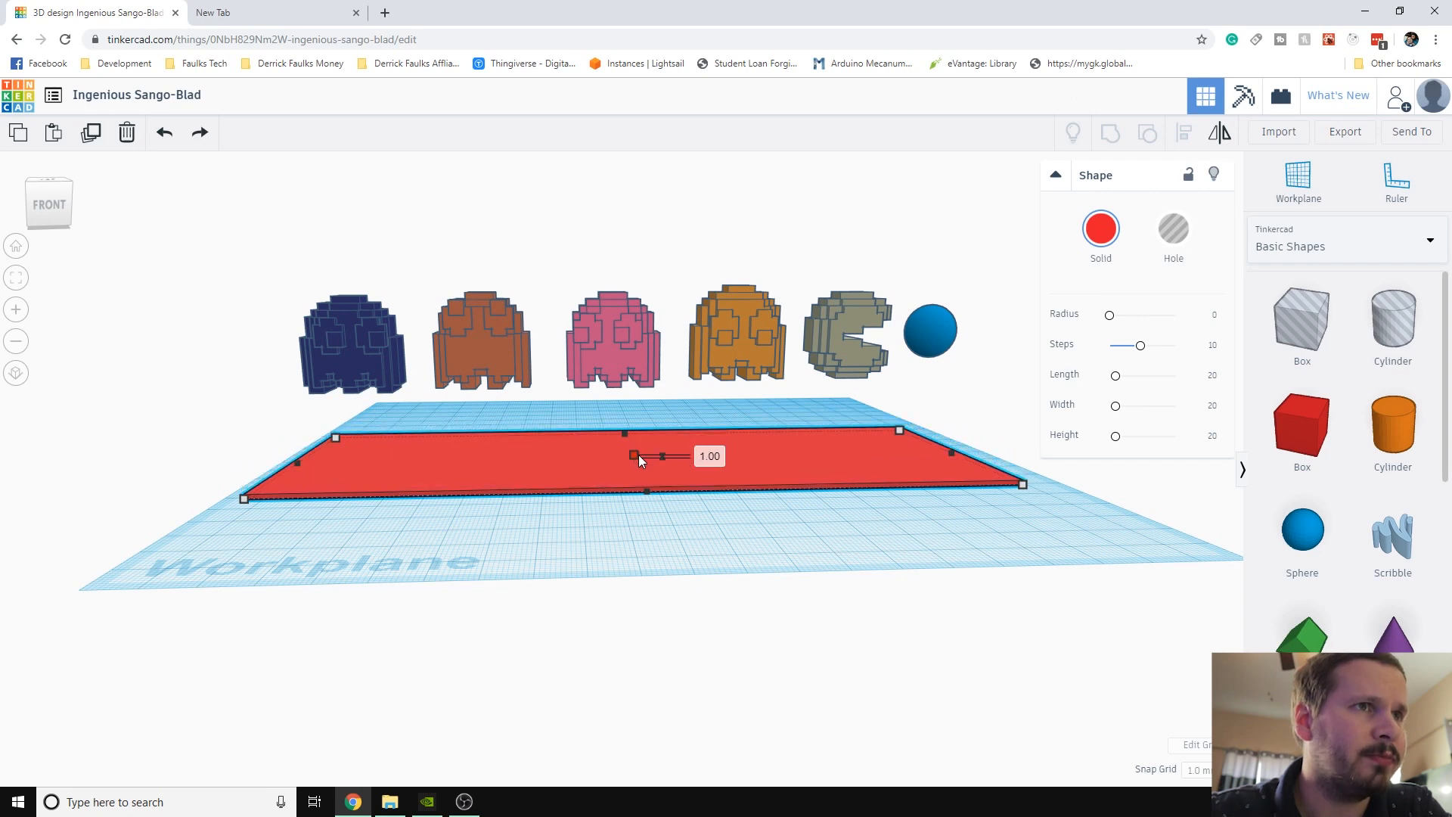
Extend the red base slab at both ends to about 218 mm long and reduce its width to about 68 mm
click(607, 537)
right_drag(606, 537, 606, 688)
click(947, 462)
drag(950, 458, 987, 466)
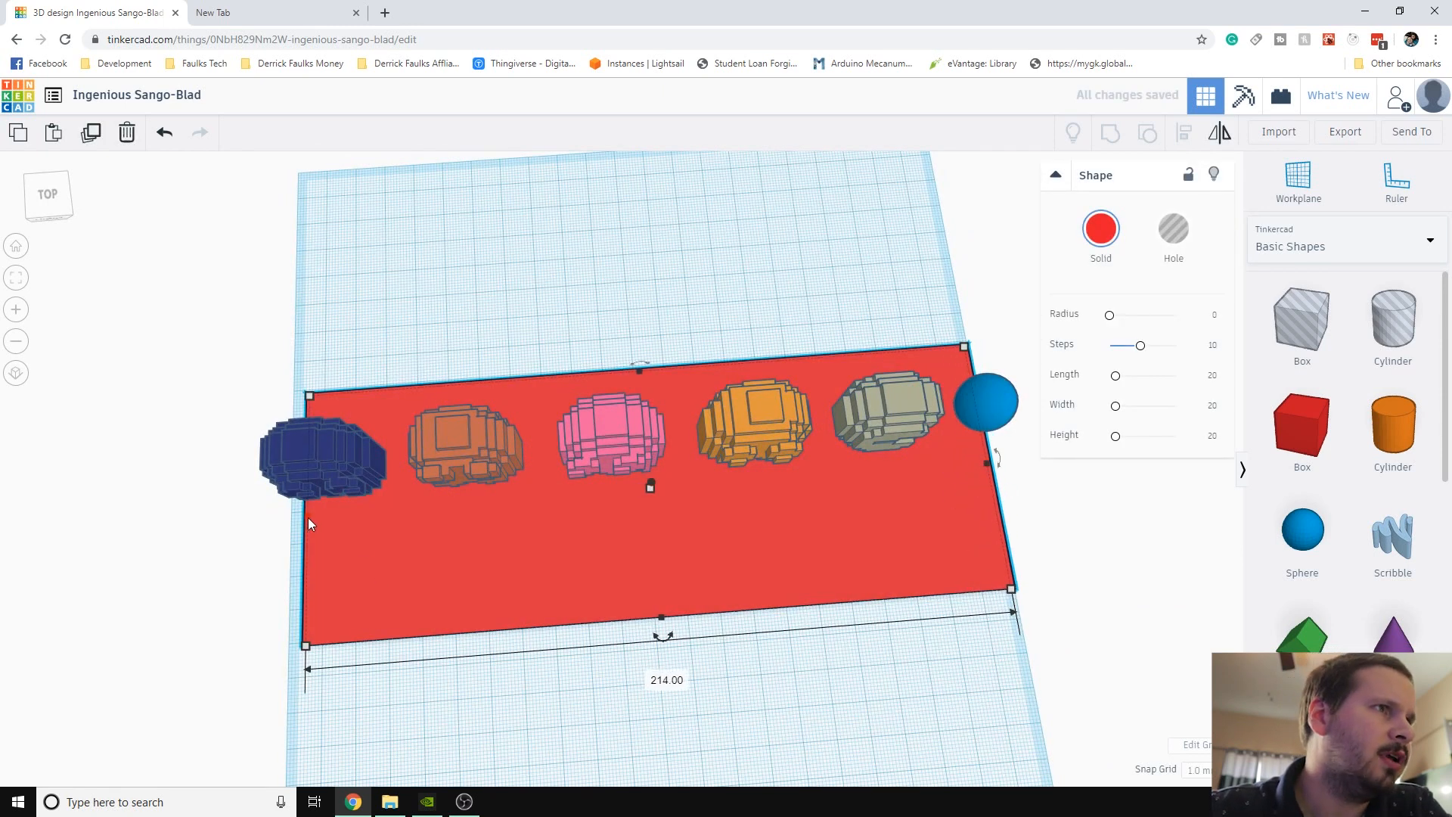
drag(308, 519, 300, 519)
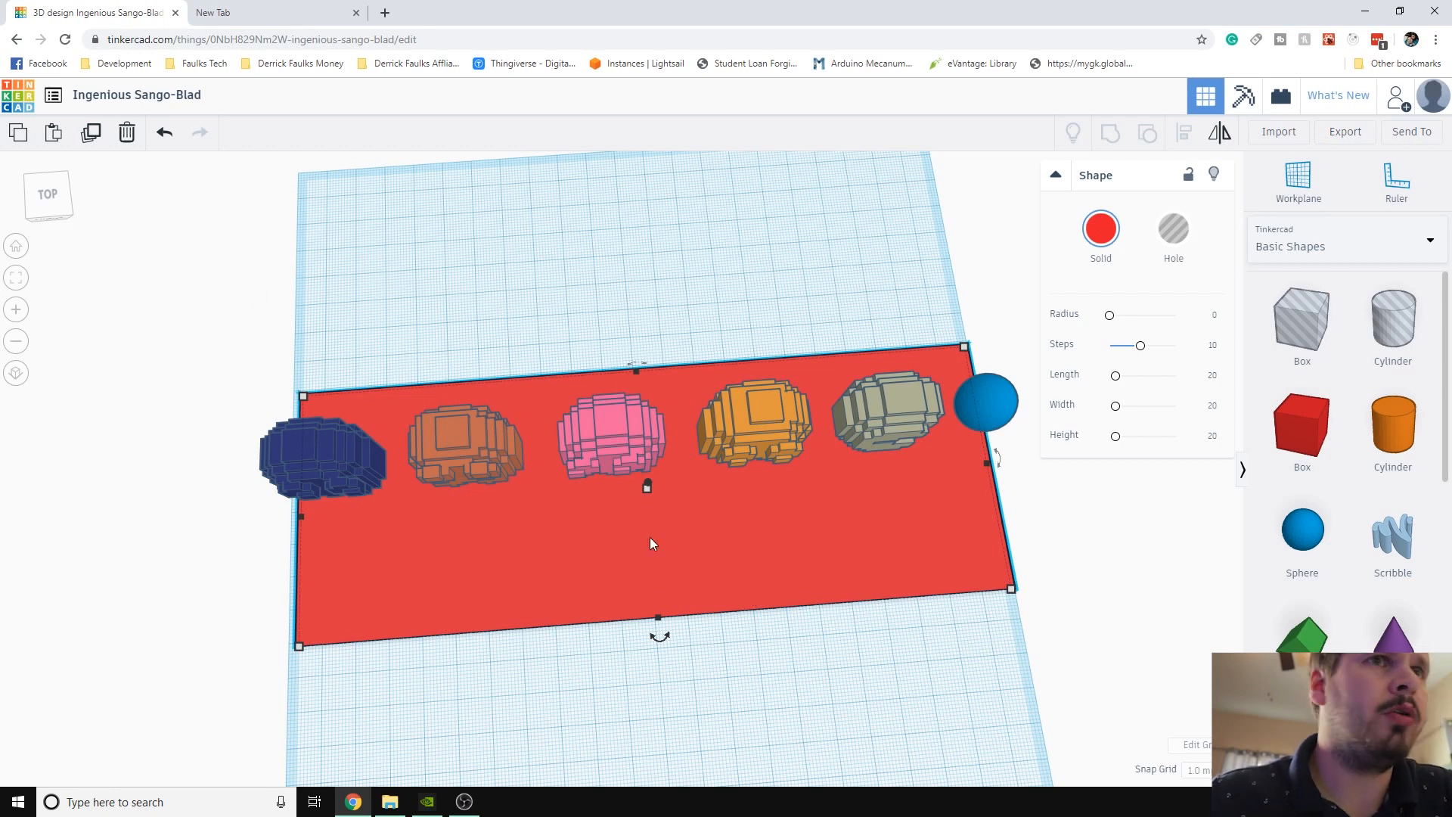
drag(1011, 588, 1010, 553)
right_drag(649, 648, 622, 573)
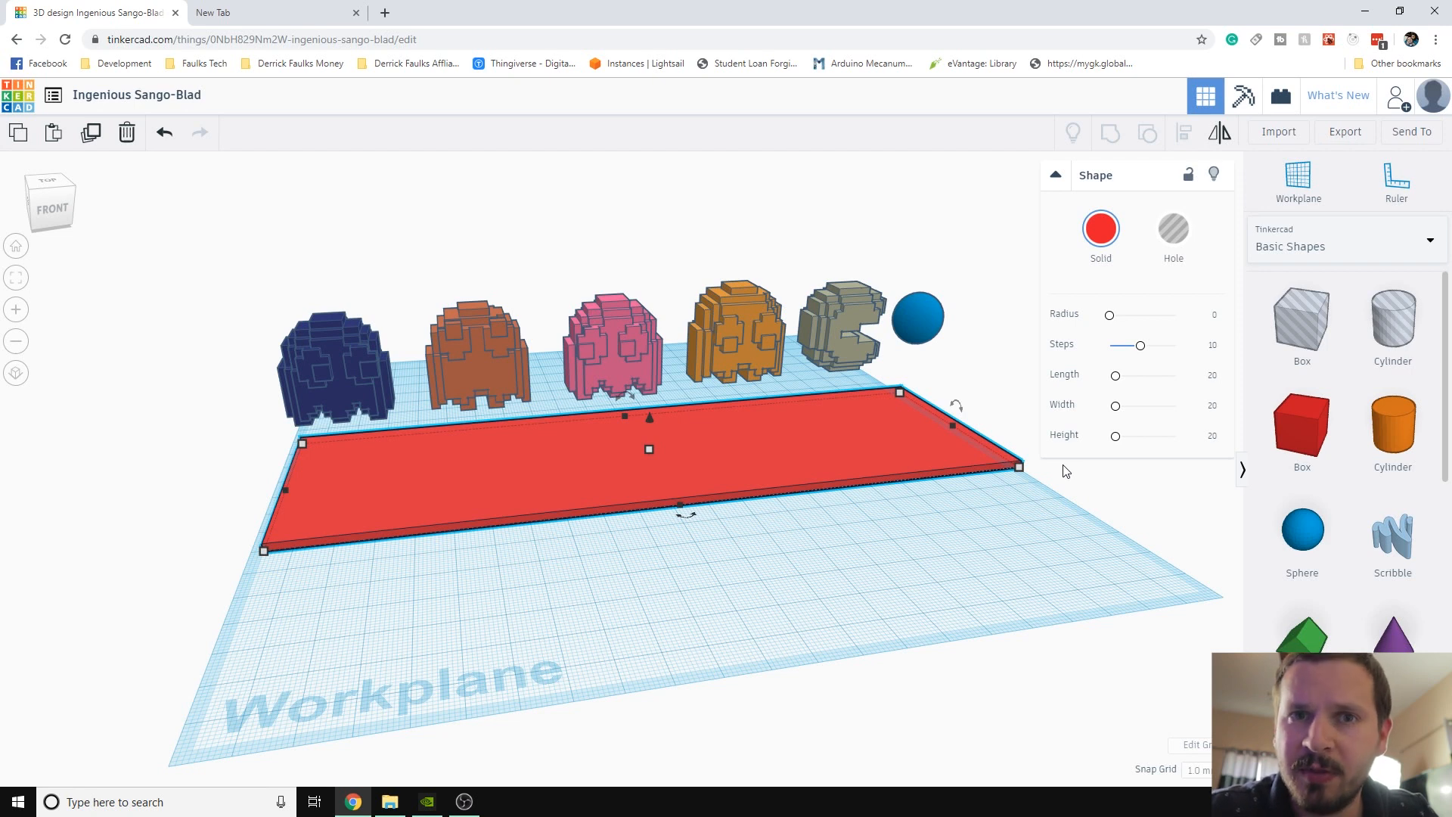
Place a second red box on the workplane in front of the base slab and check the slab's dimensions
click(1289, 457)
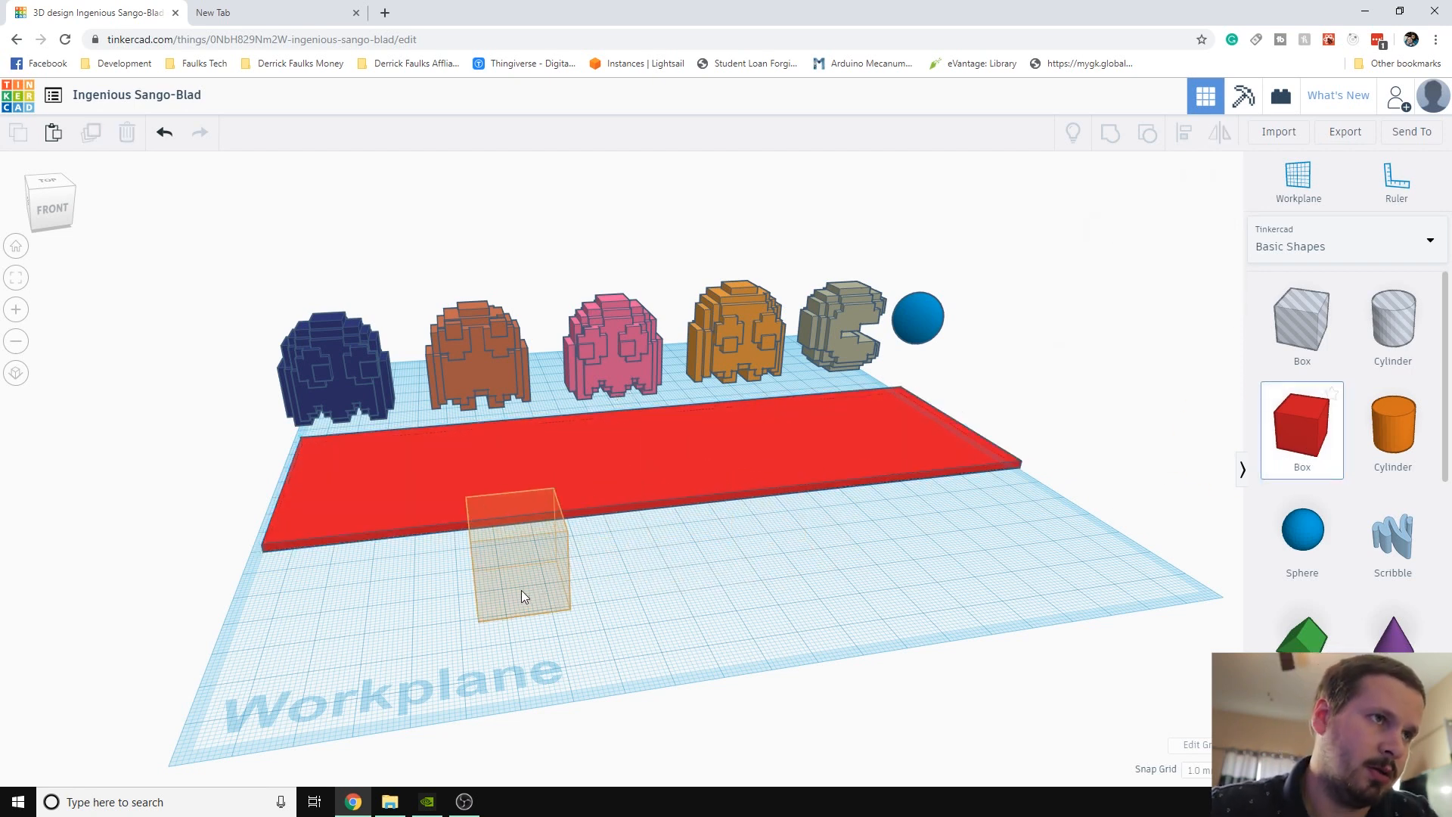
click(507, 588)
click(704, 446)
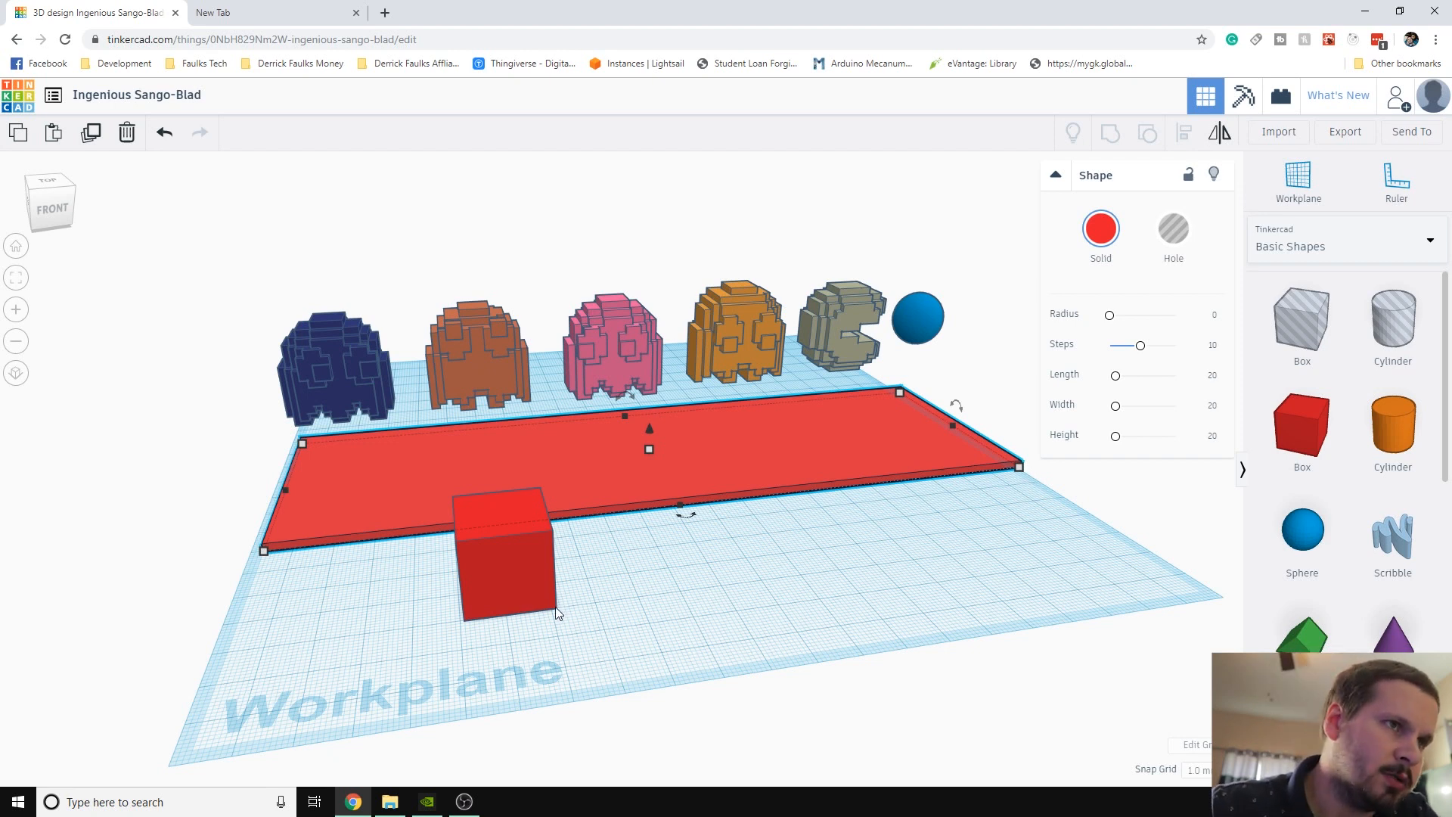
click(976, 572)
click(986, 469)
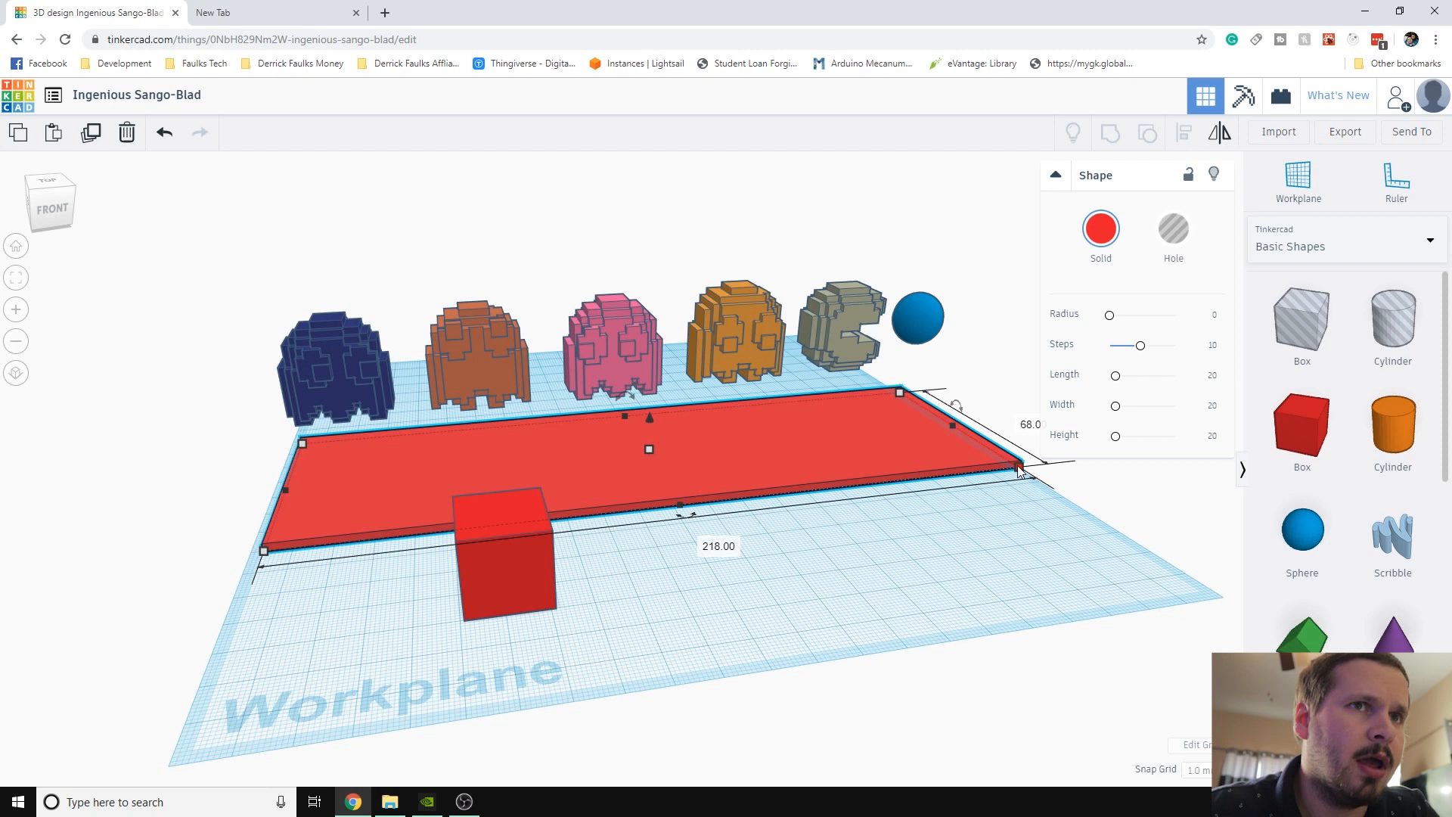
Set the second red box's footprint to 216 mm long and 62 mm wide
click(548, 594)
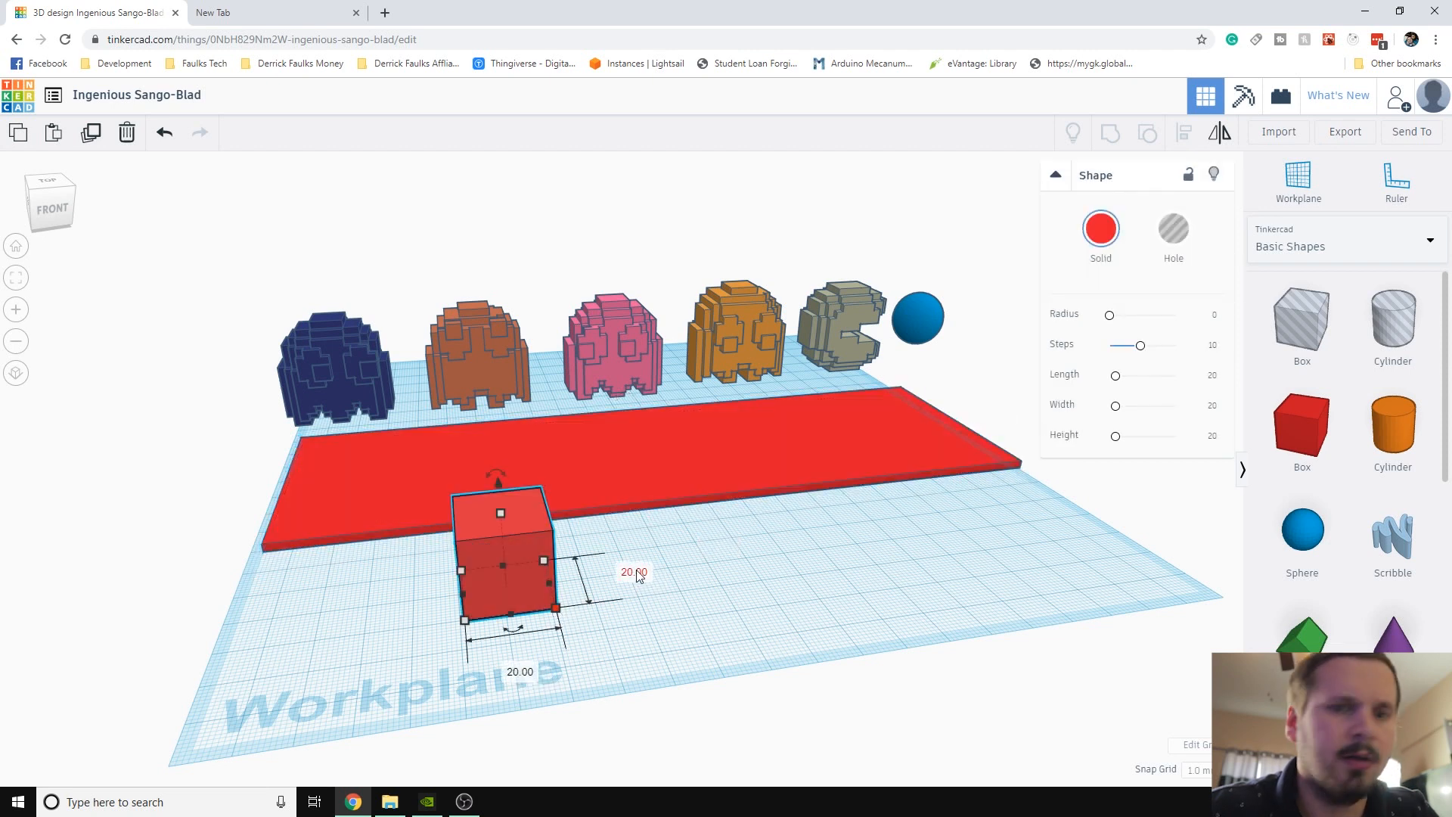
click(635, 573)
text(62)
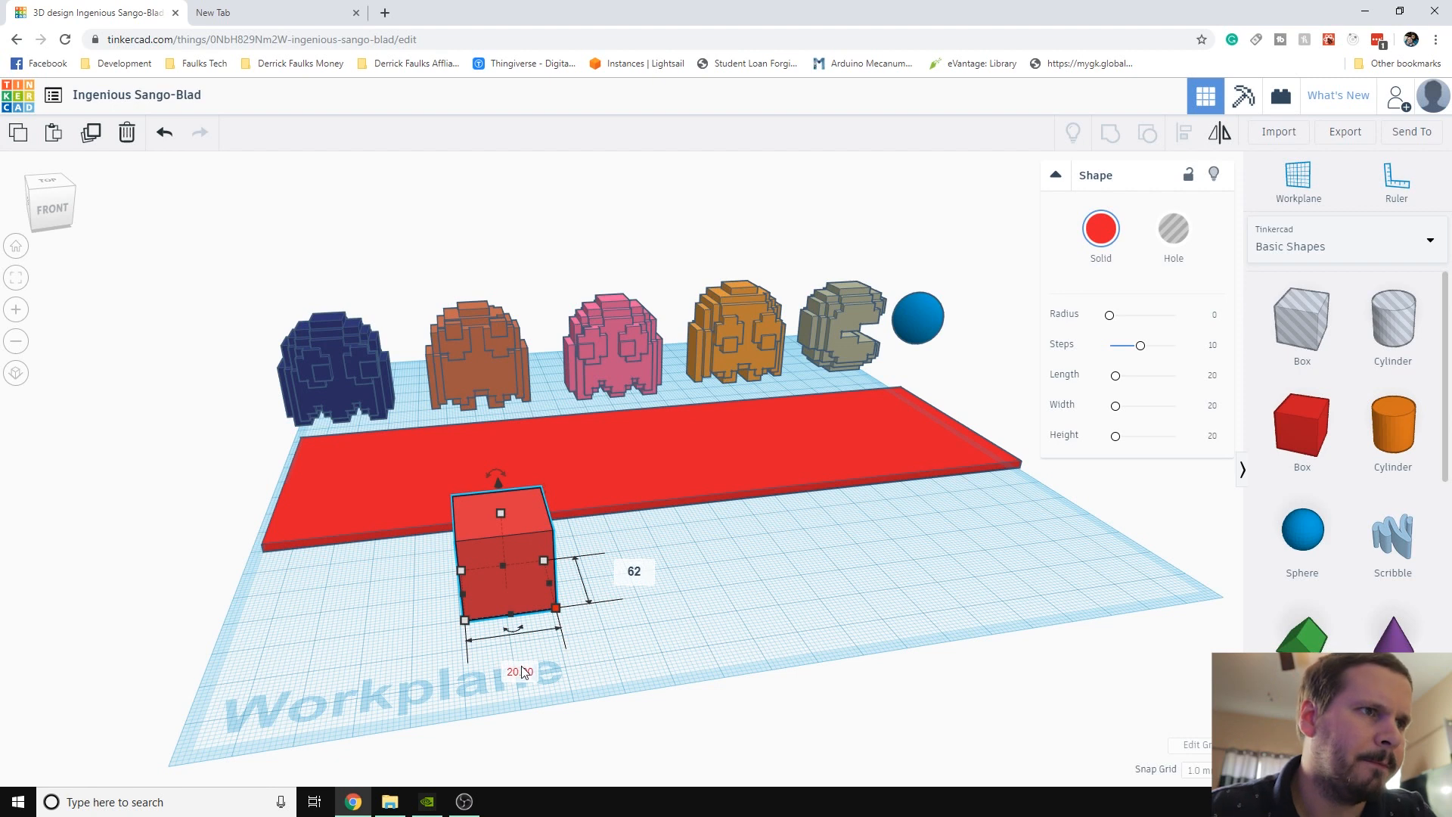
key(Return)
scroll(537, 690, down, 2)
click(585, 705)
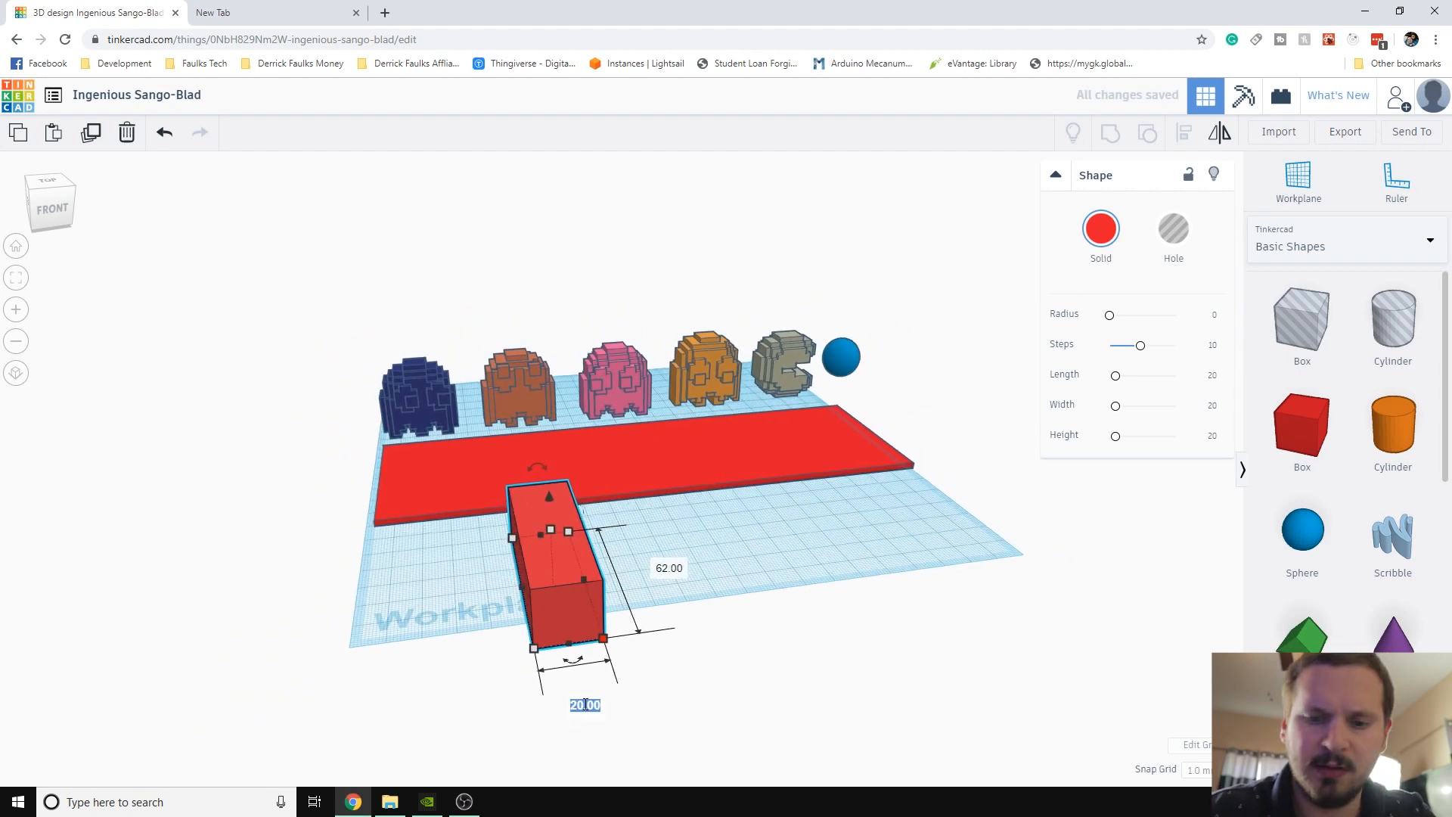
text(216)
key(Return)
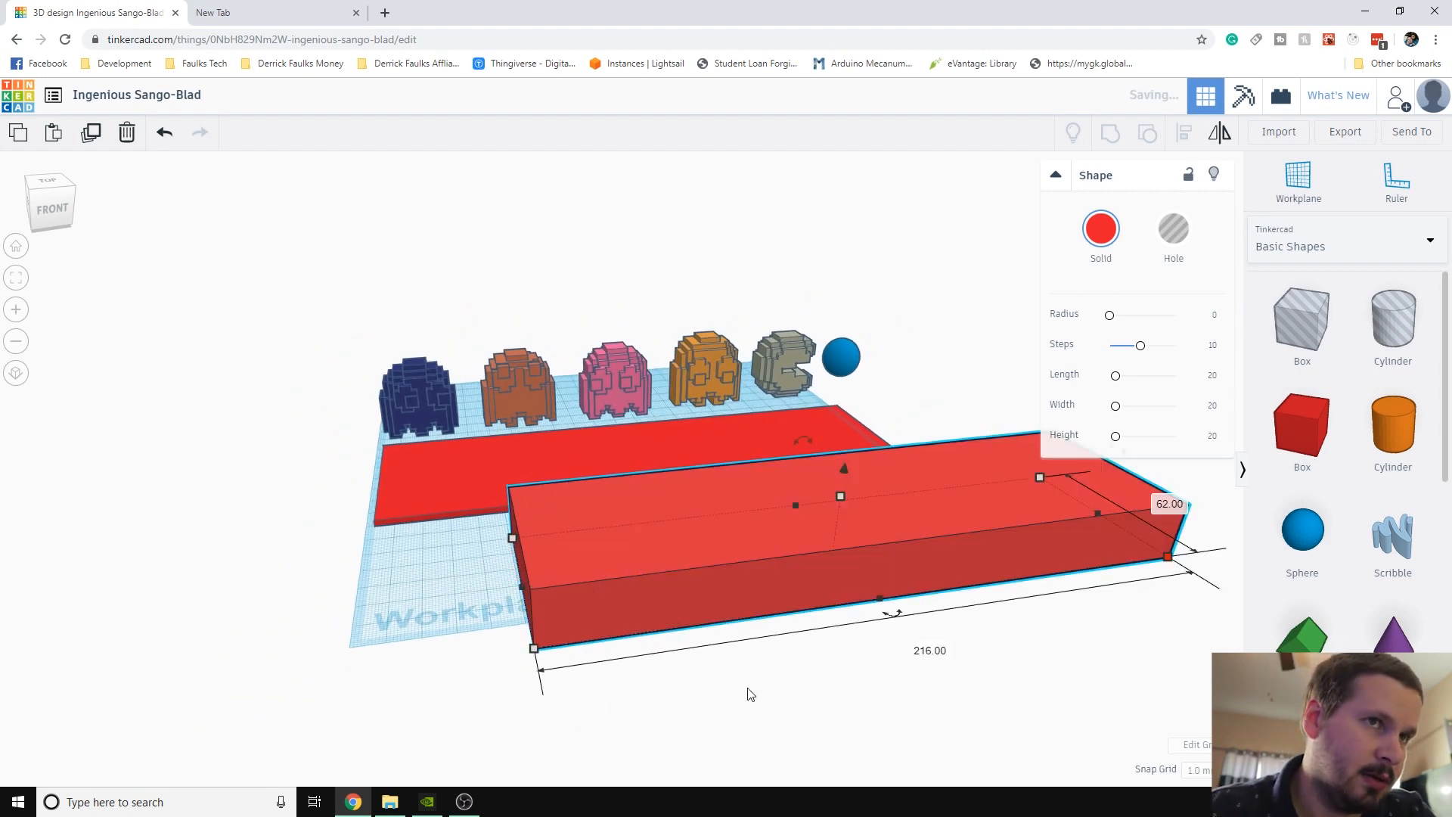
Set the second red box's height to 5 mm and move it onto the base slab beneath the figures
mouse_move(842, 497)
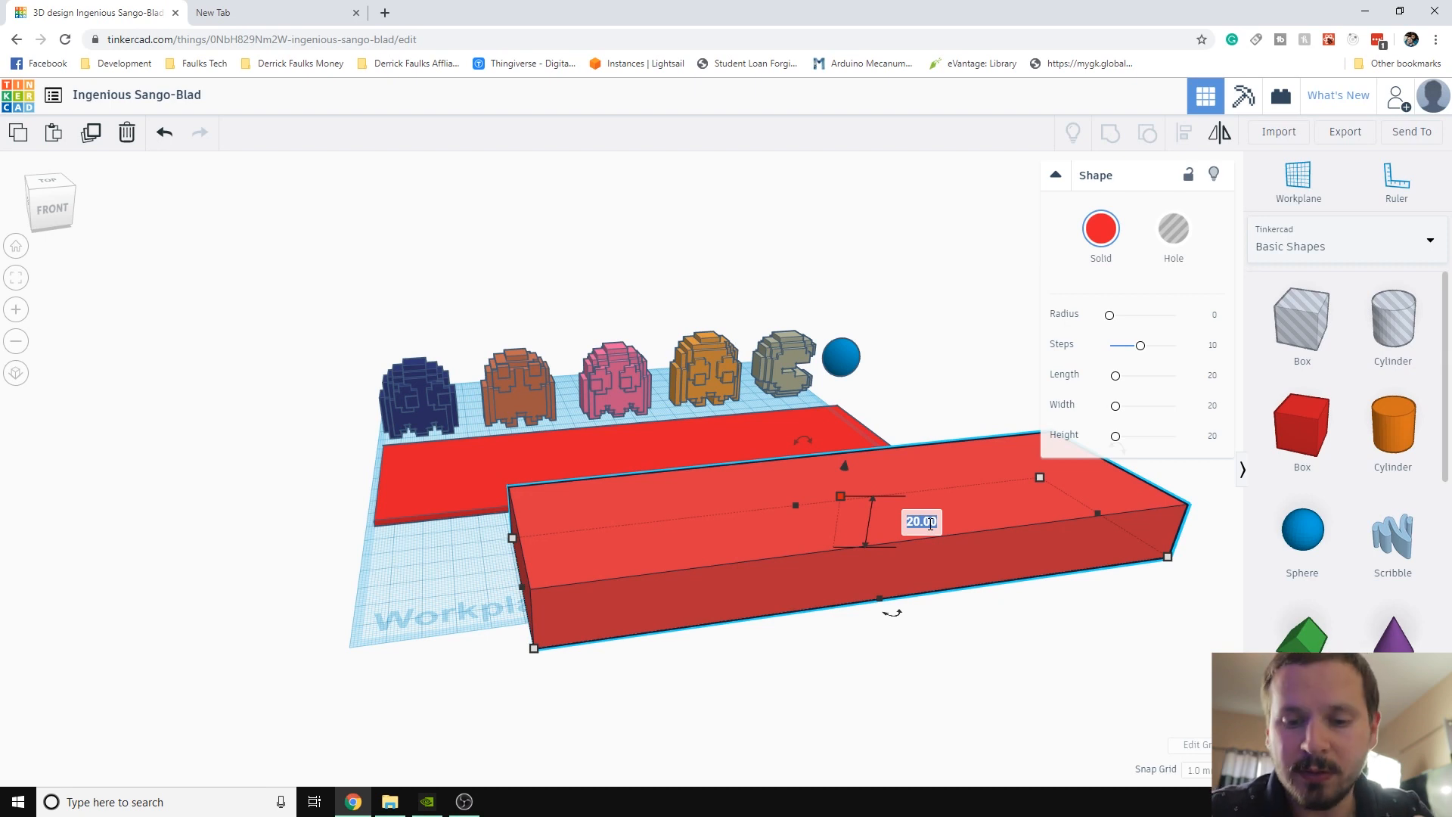
text(5)
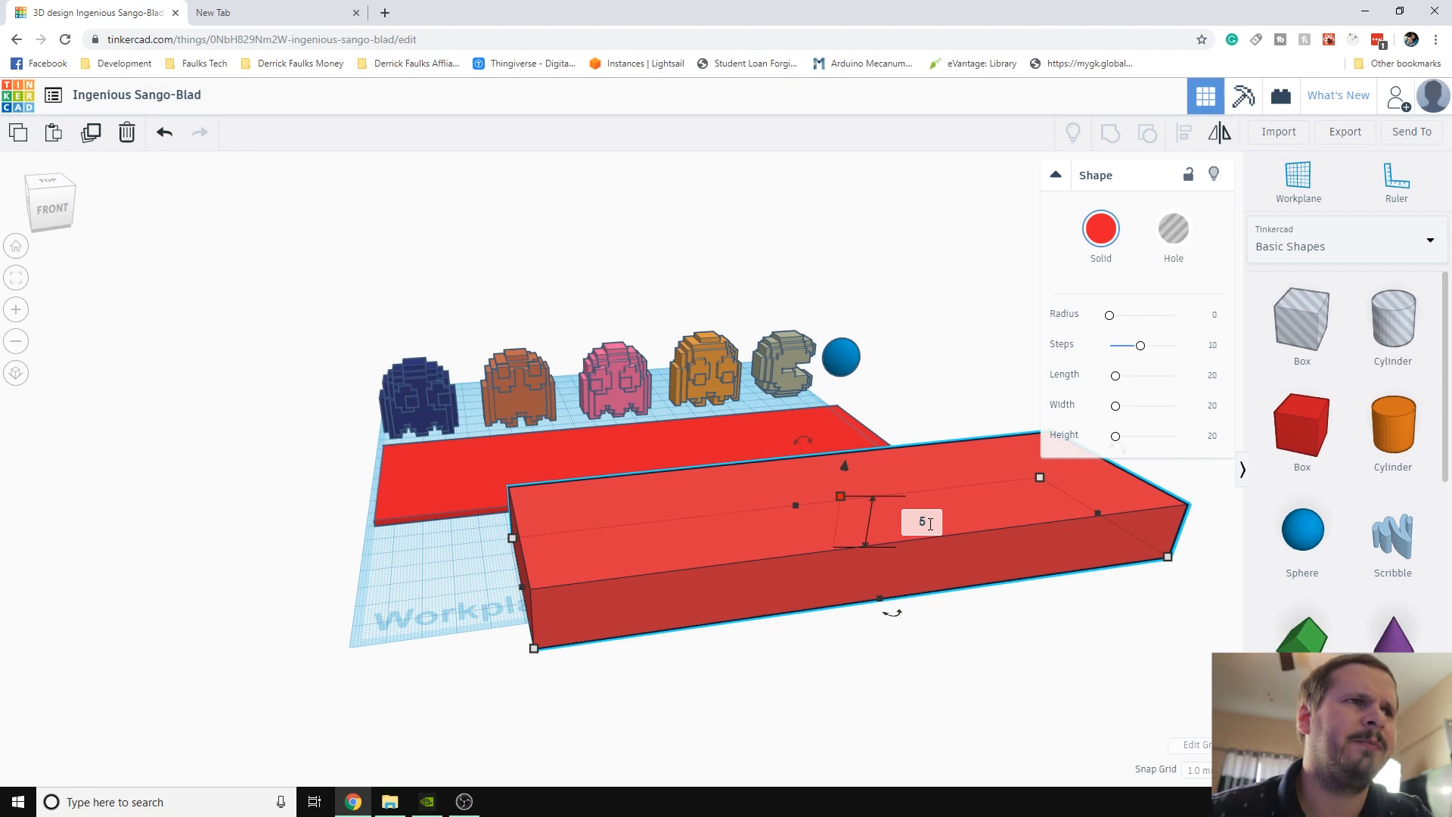
key(Return)
right_drag(868, 643, 808, 705)
drag(853, 668, 709, 474)
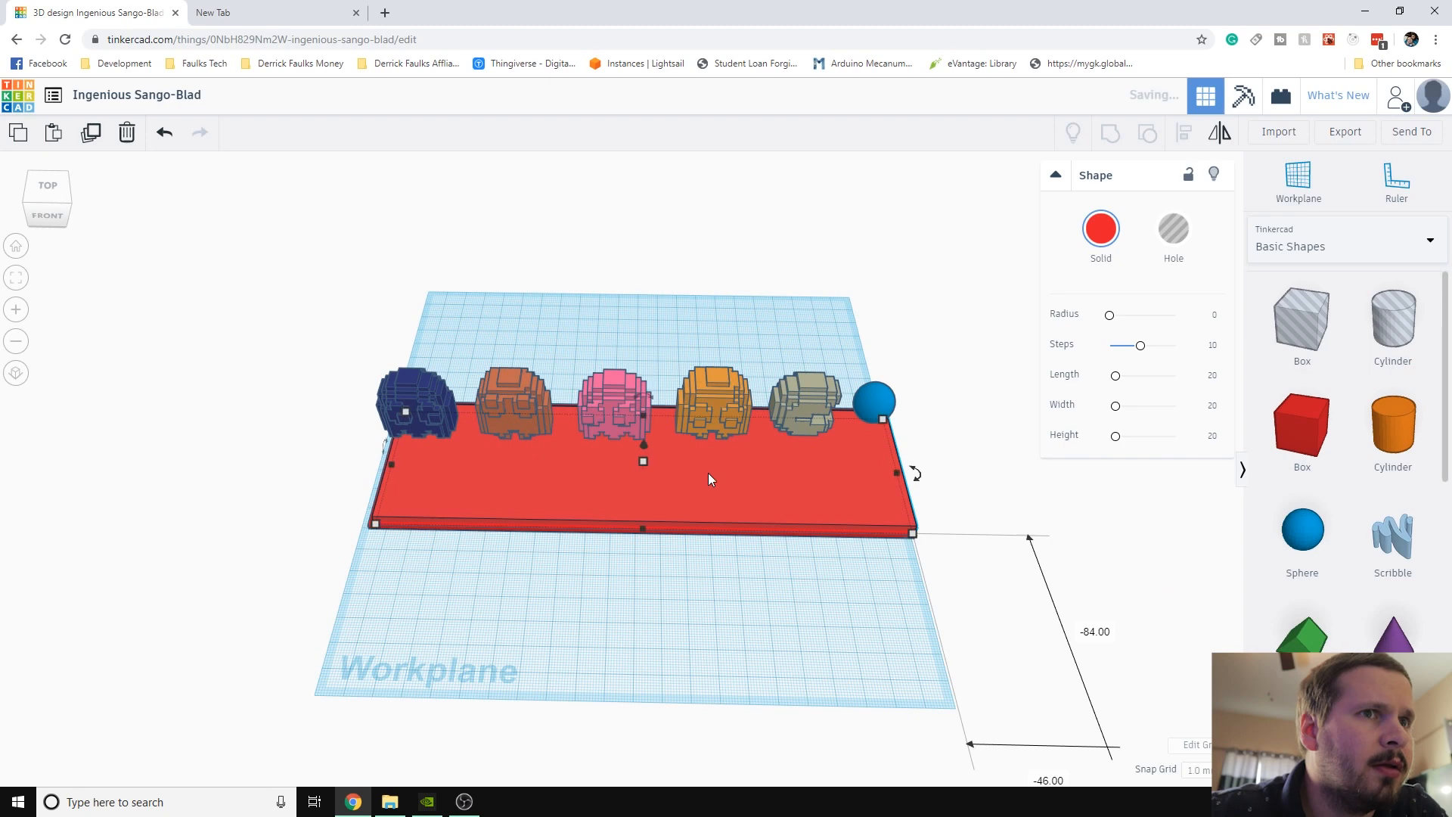
Compare the two stacked red slabs and set the upper slab's length to 213 mm
click(693, 610)
right_drag(693, 610, 768, 567)
click(728, 429)
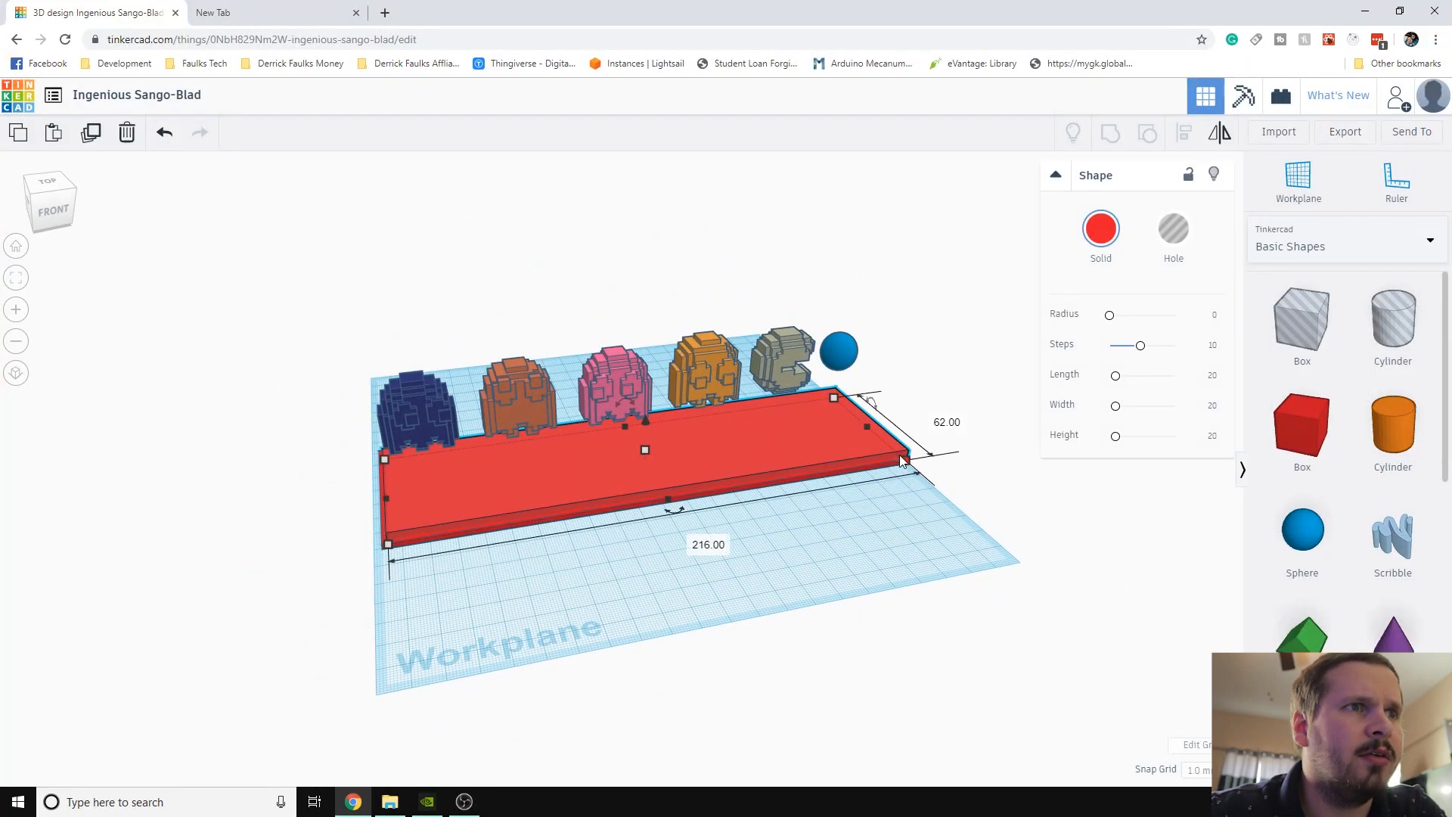
click(719, 516)
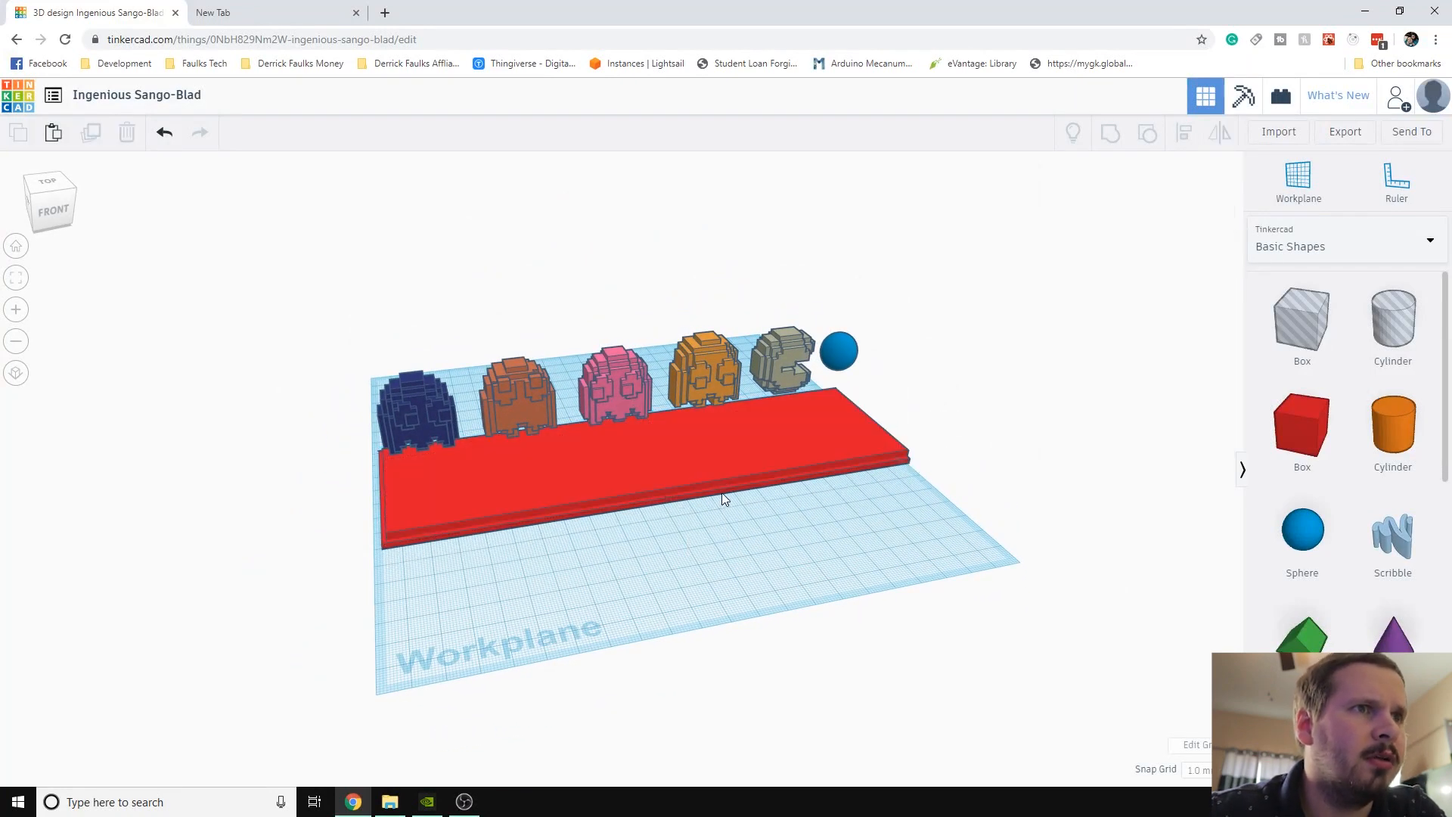
click(723, 494)
mouse_move(908, 464)
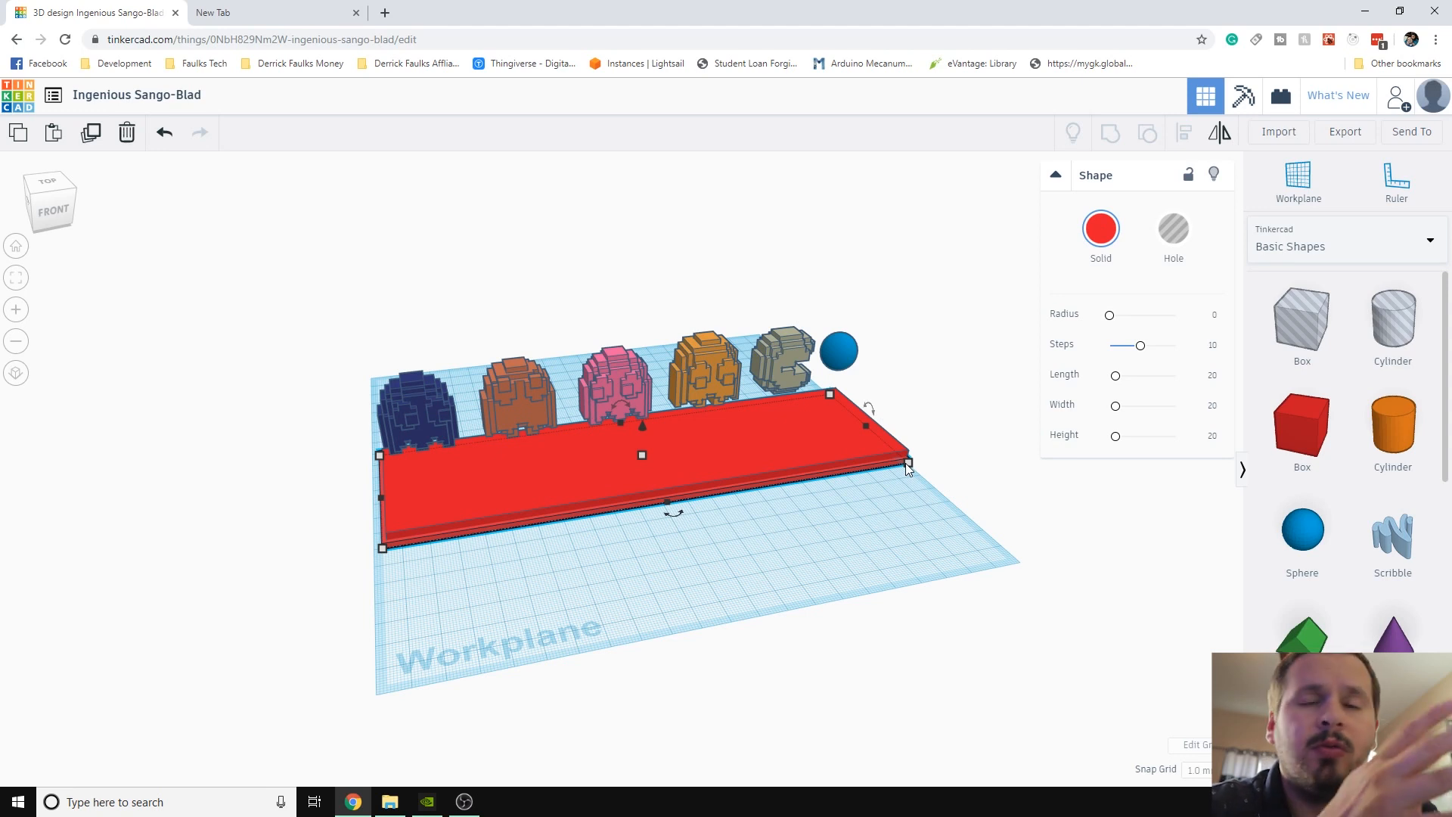
click(833, 449)
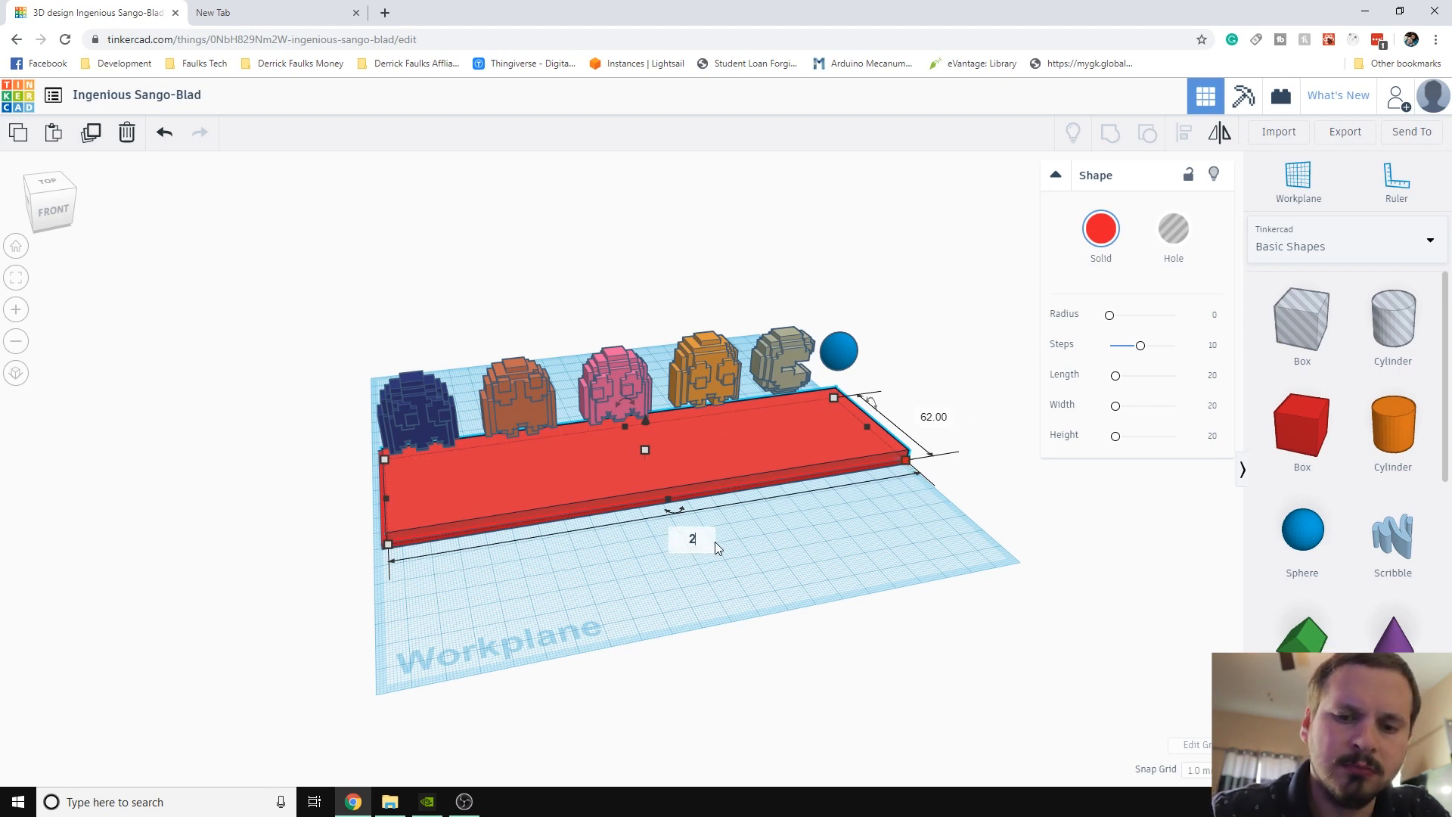
text(3)
key(Return)
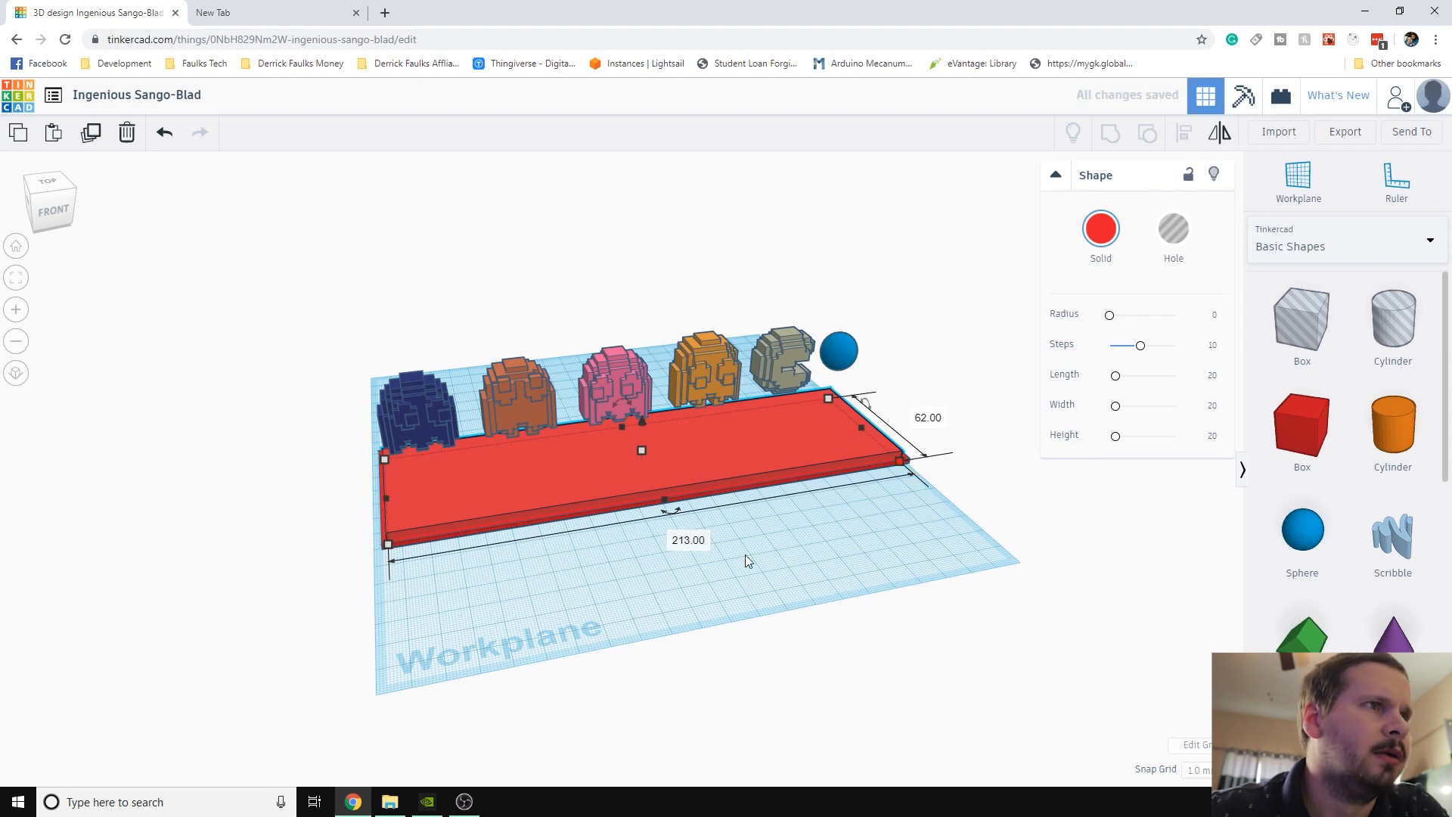
Select both stacked red slabs and align them so the upper slab is centred on the lower one
click(832, 579)
click(826, 458)
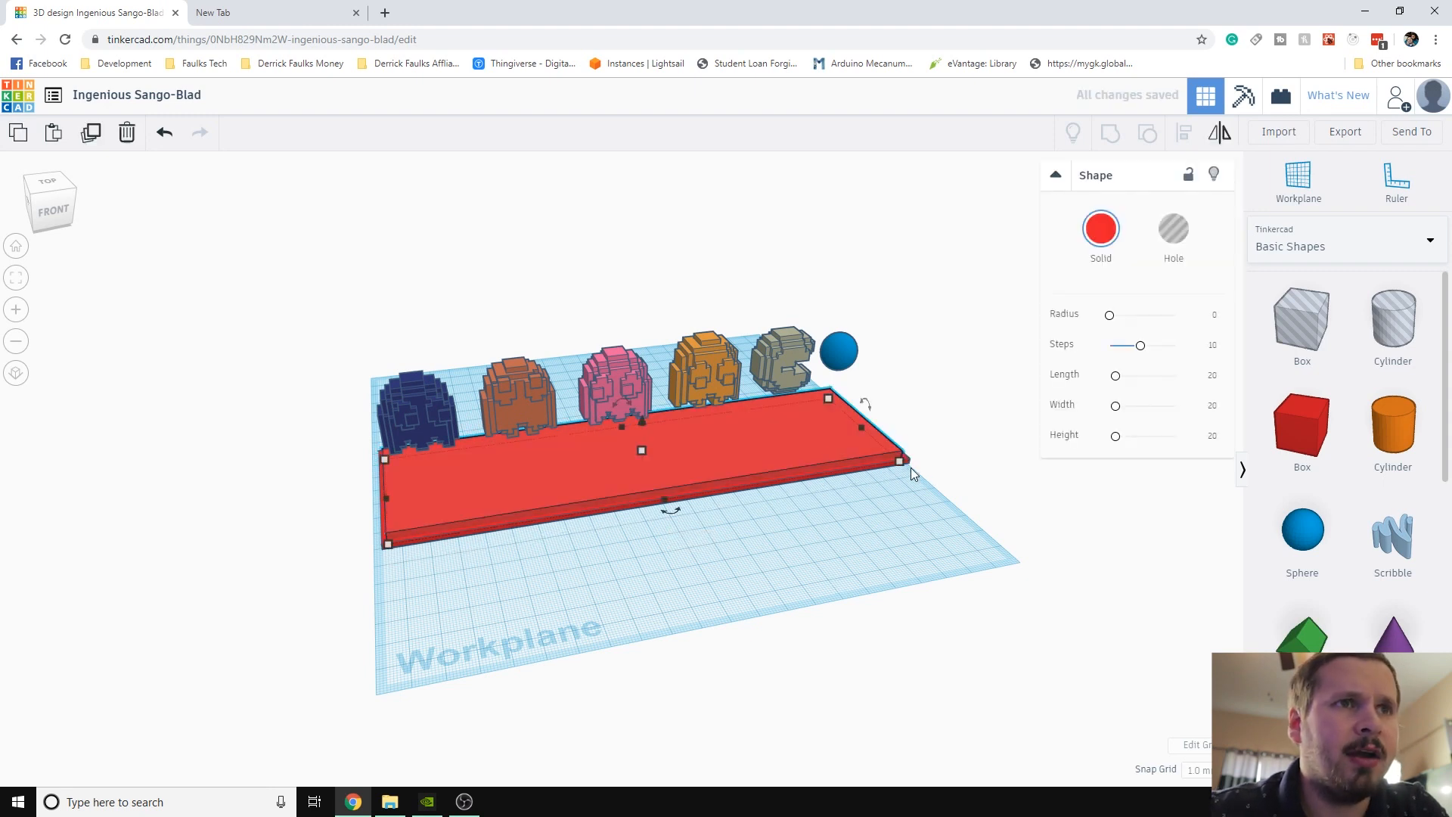
drag(900, 461, 898, 465)
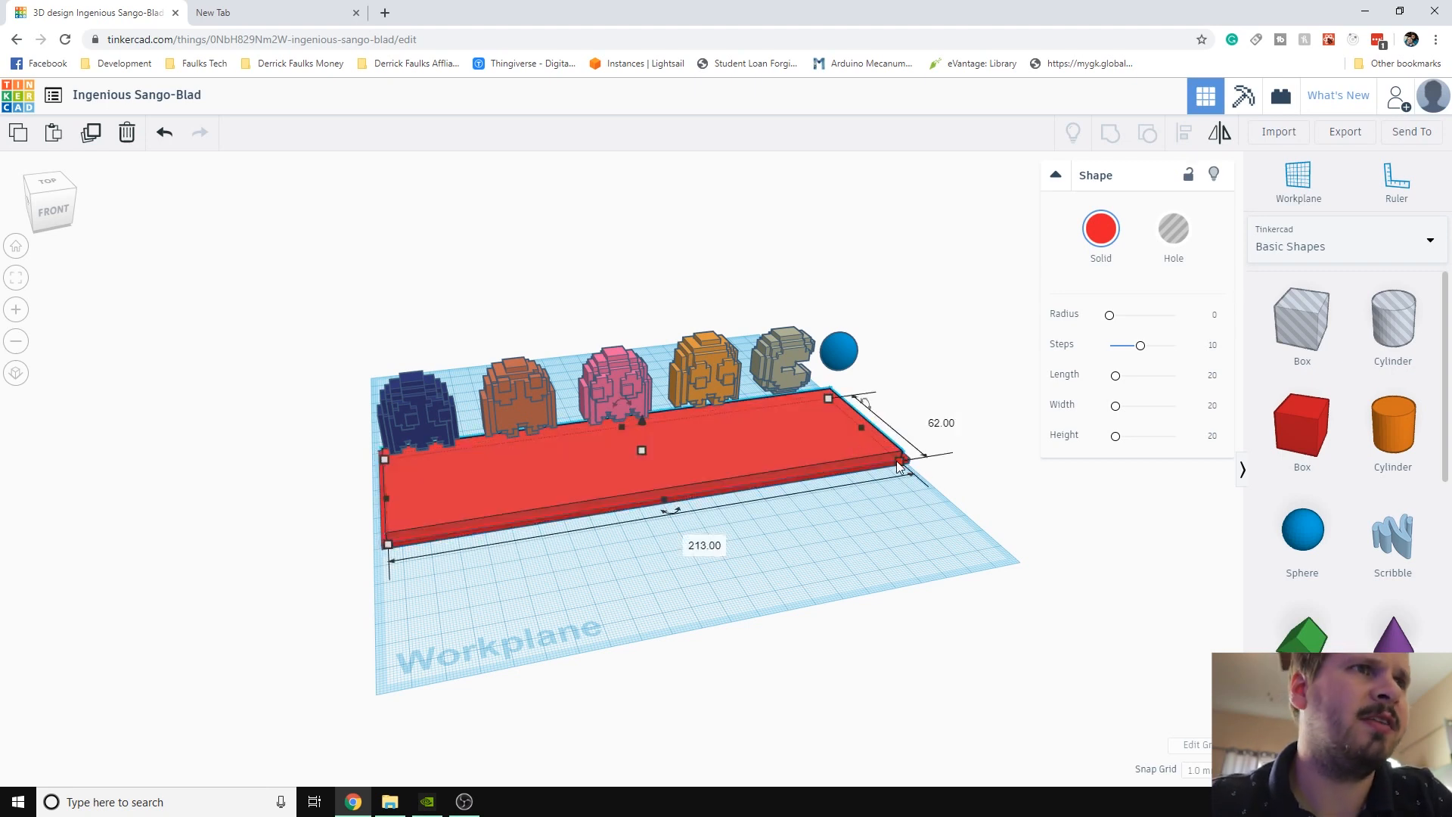
click(826, 580)
right_drag(826, 581, 669, 597)
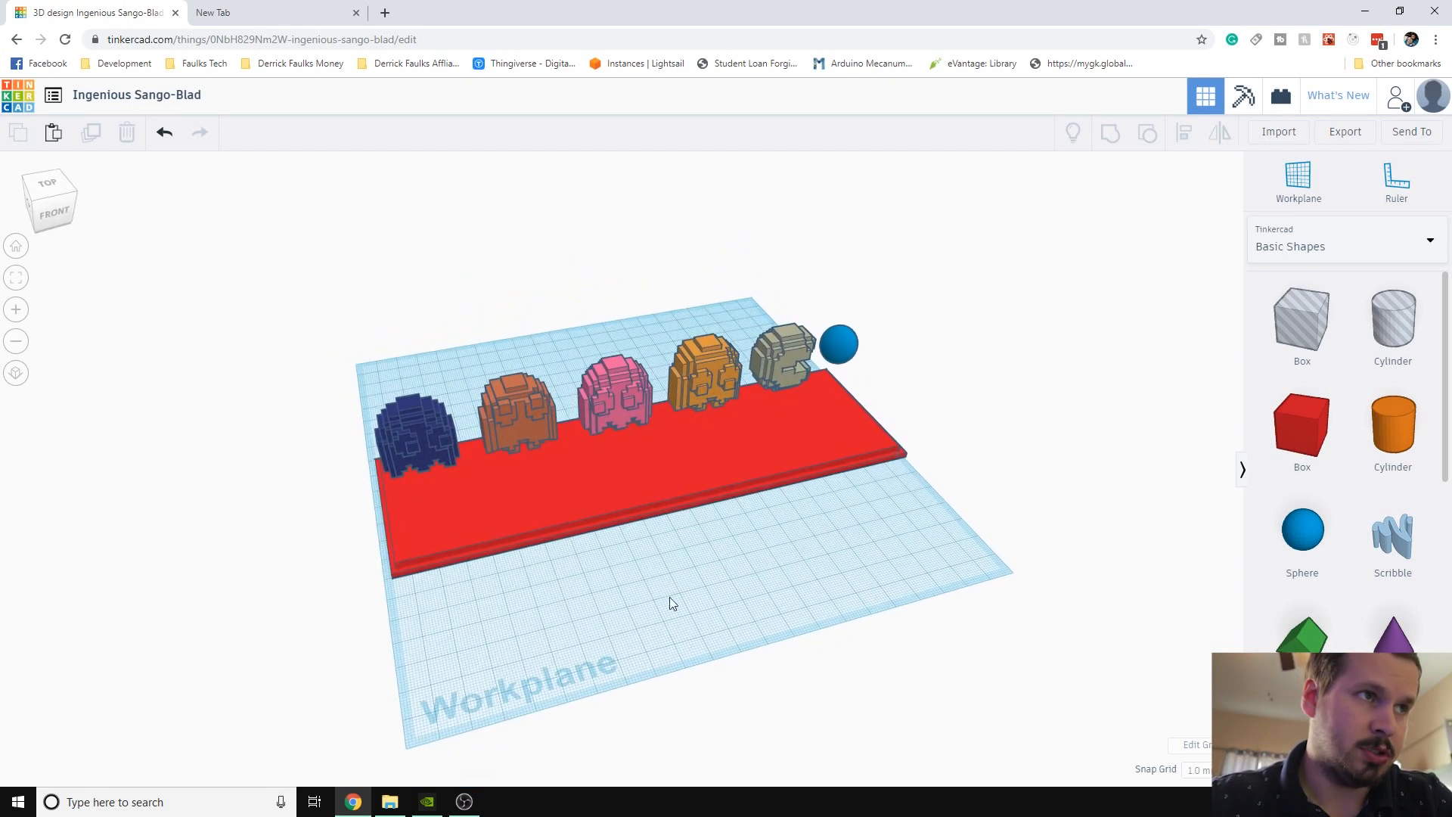
drag(606, 606, 672, 475)
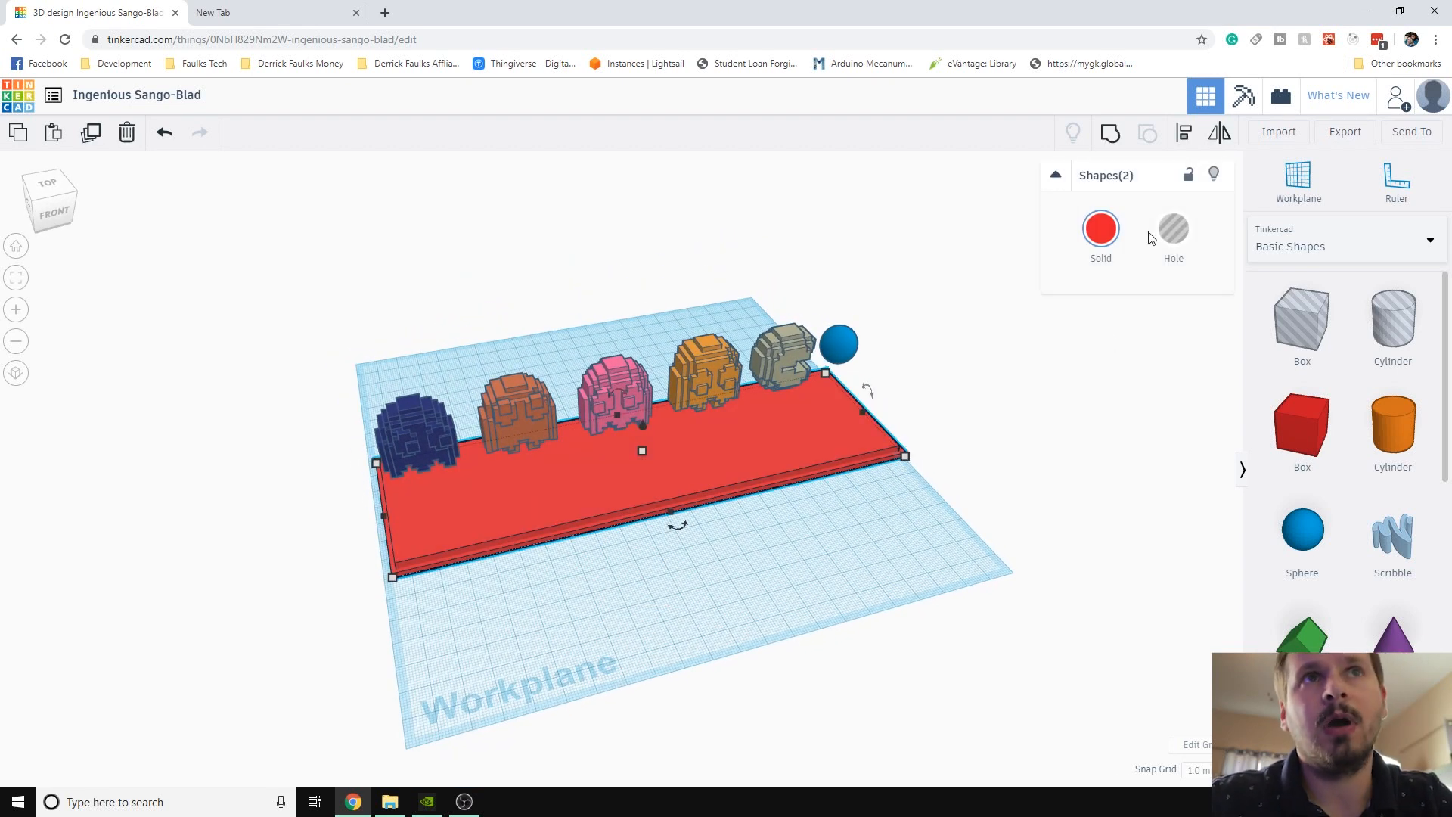
click(1184, 133)
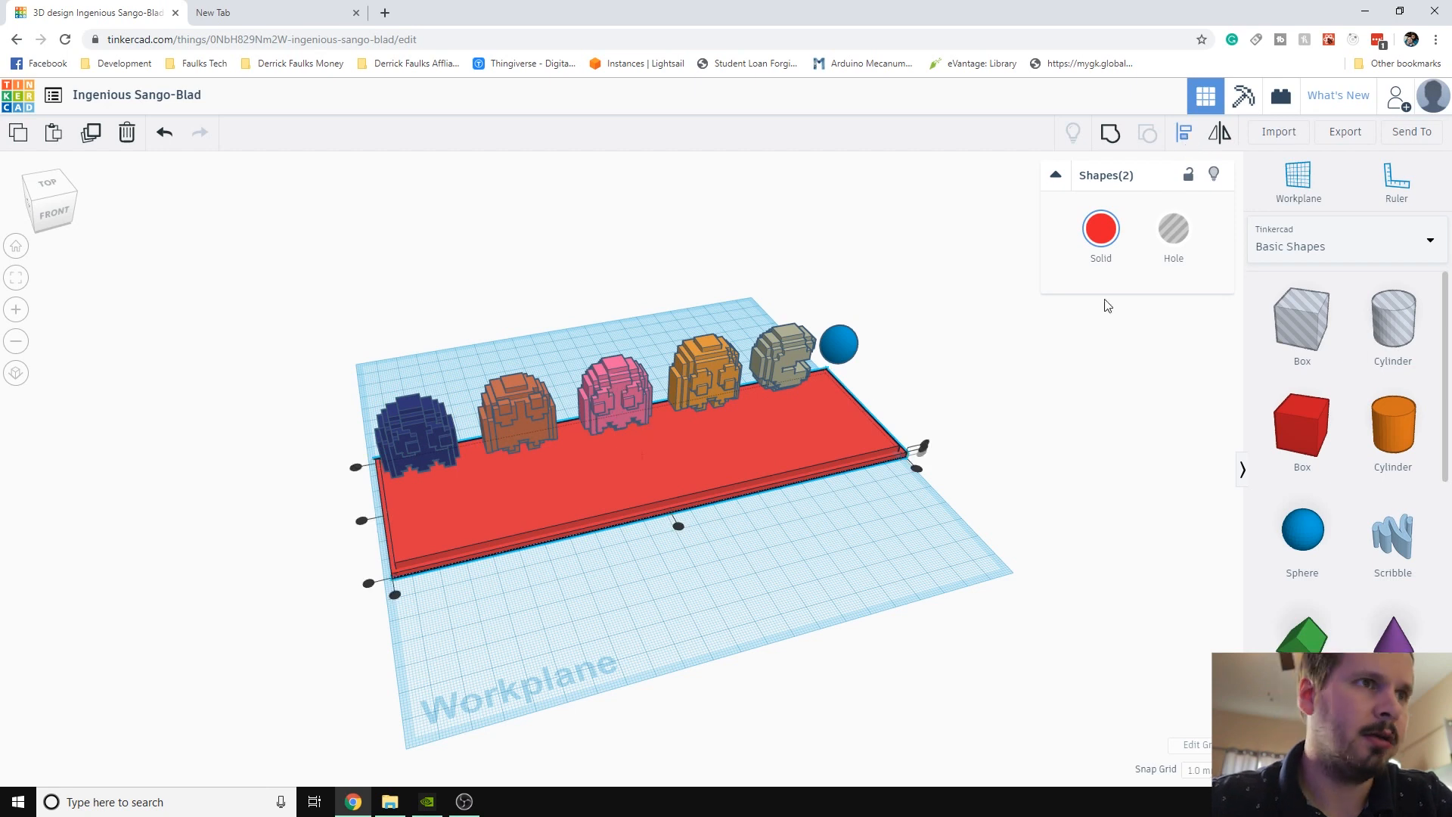
click(679, 528)
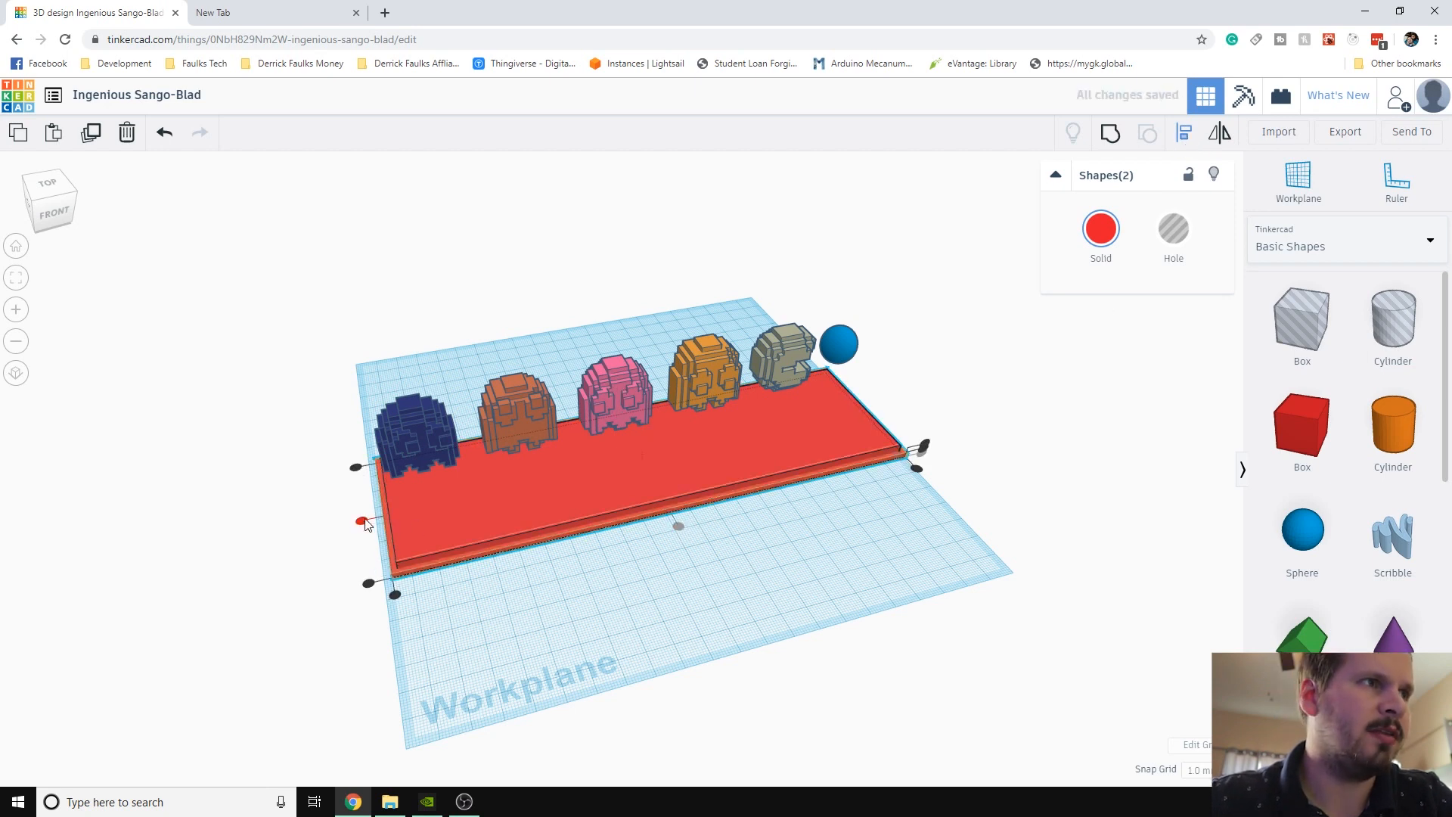
Group the two centred red slabs into a single stepped base
click(639, 608)
right_drag(638, 609, 568, 605)
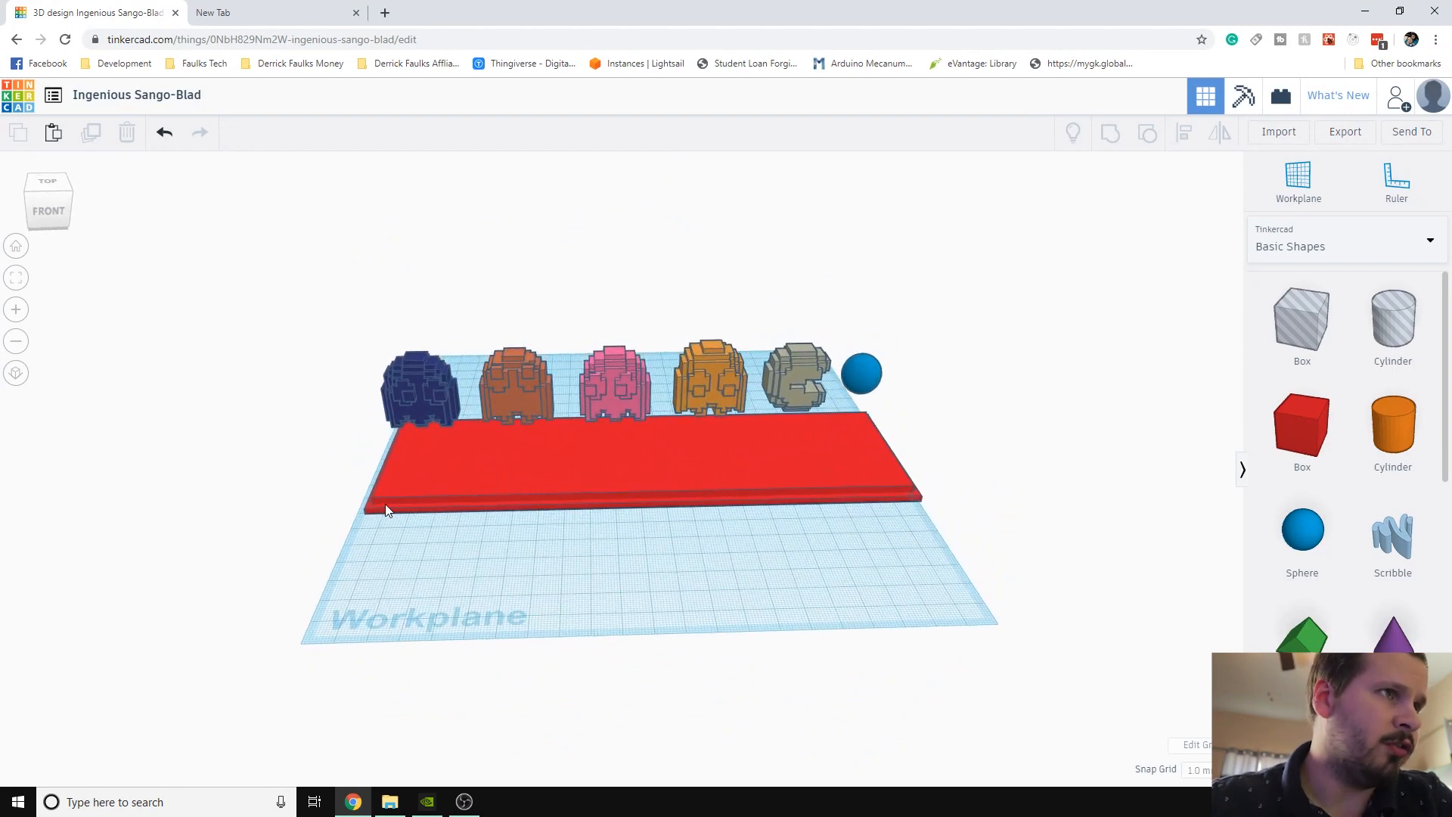
click(415, 493)
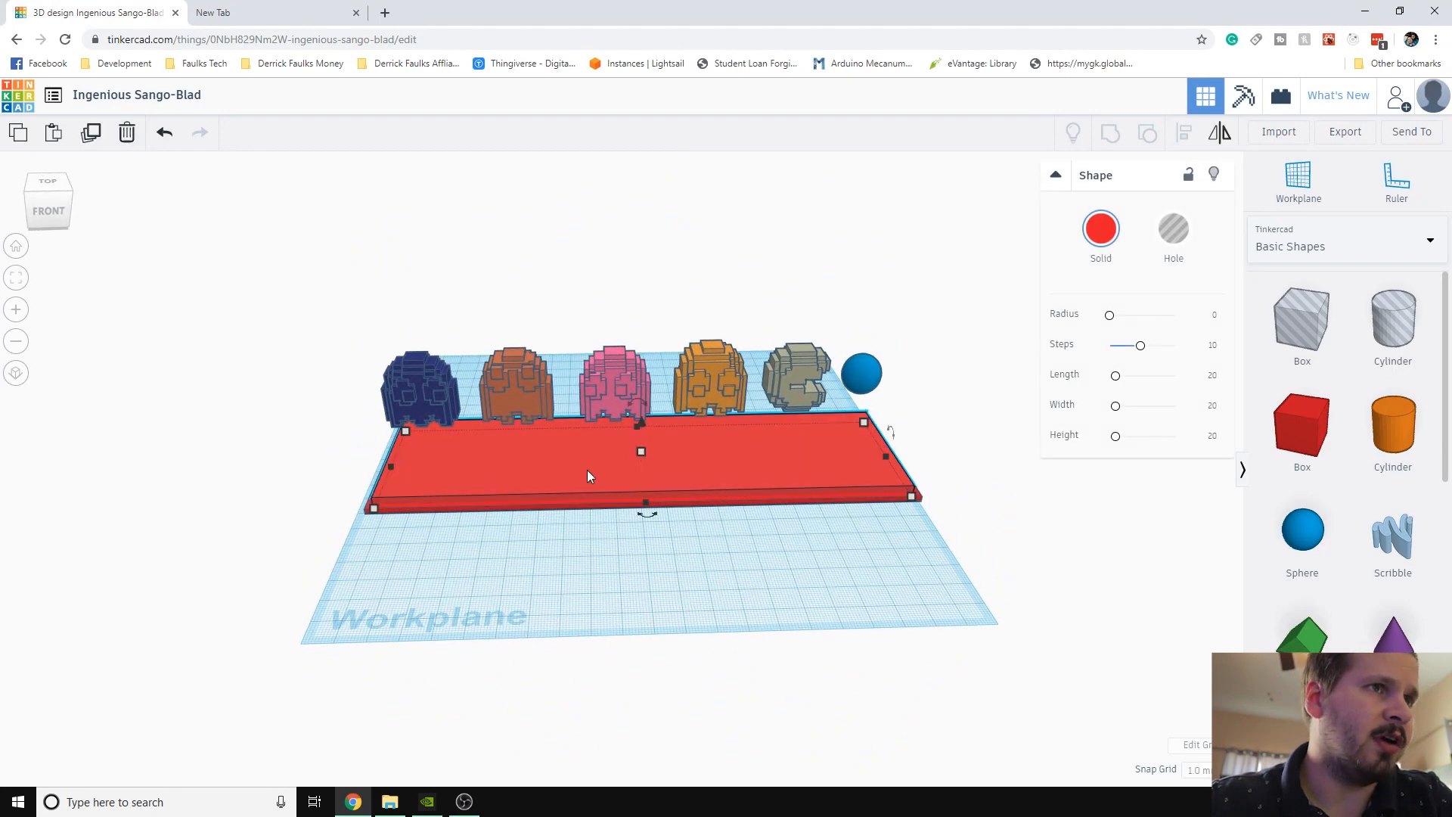
click(724, 530)
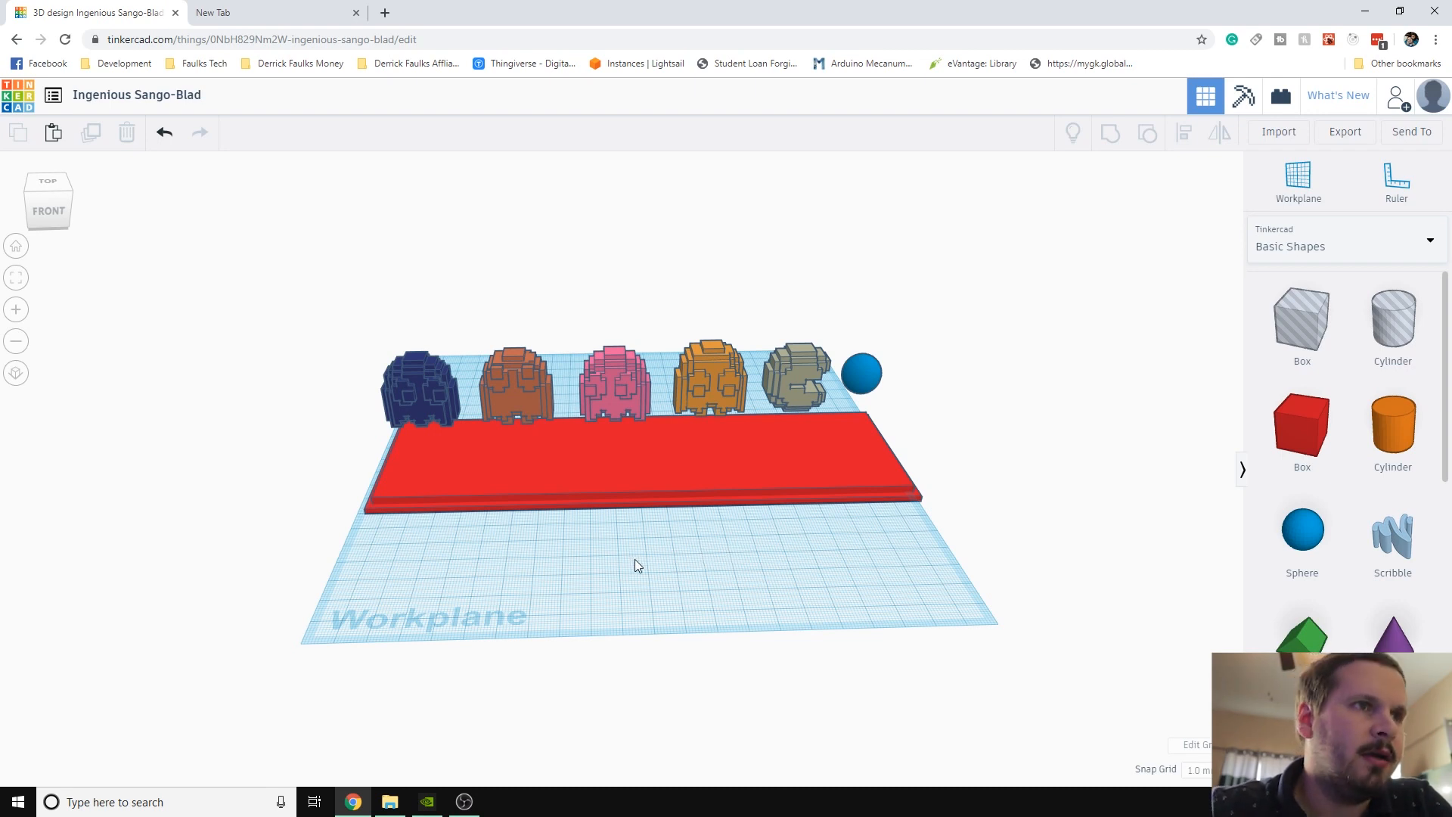
drag(634, 560, 708, 471)
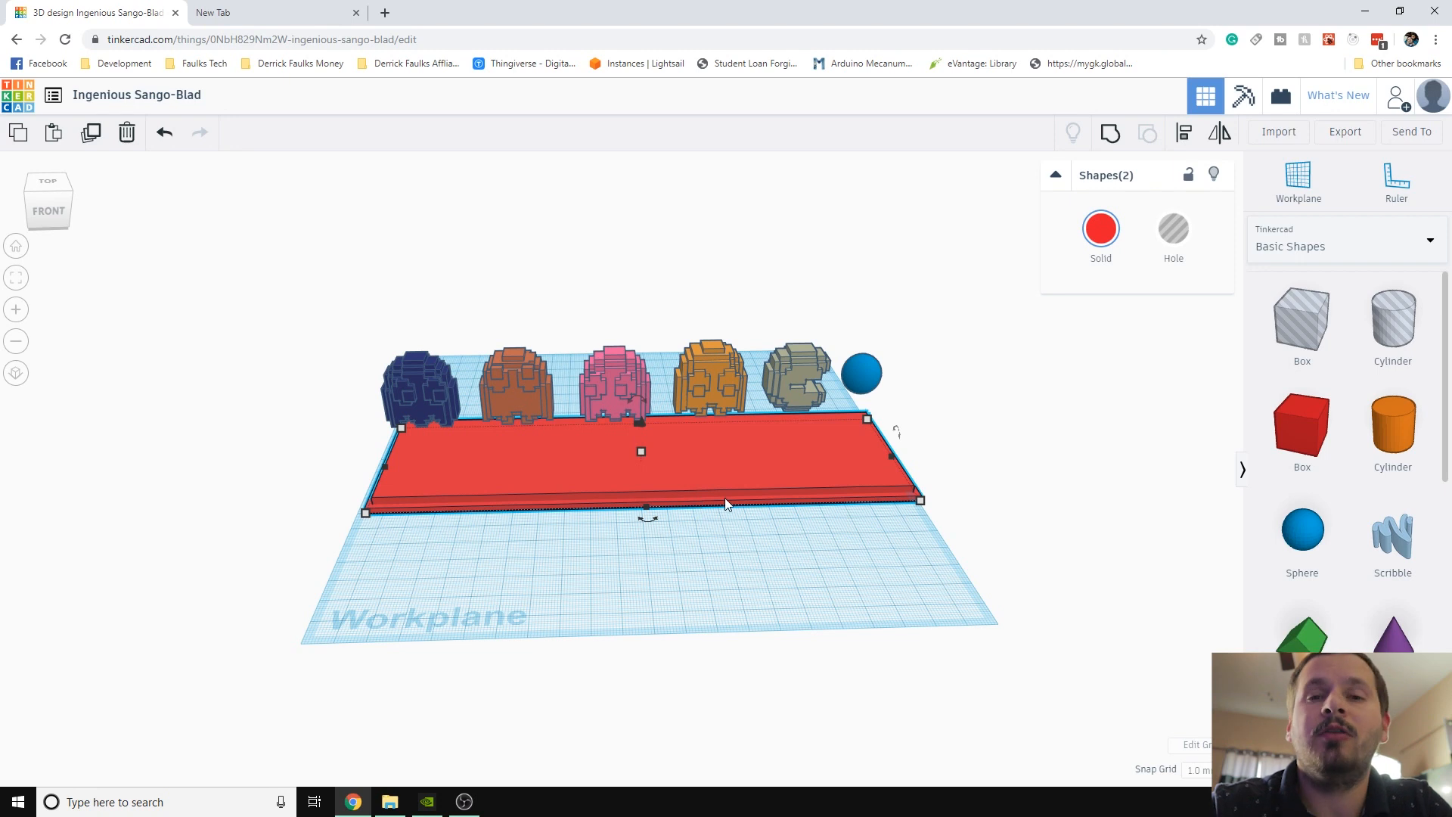
click(1110, 136)
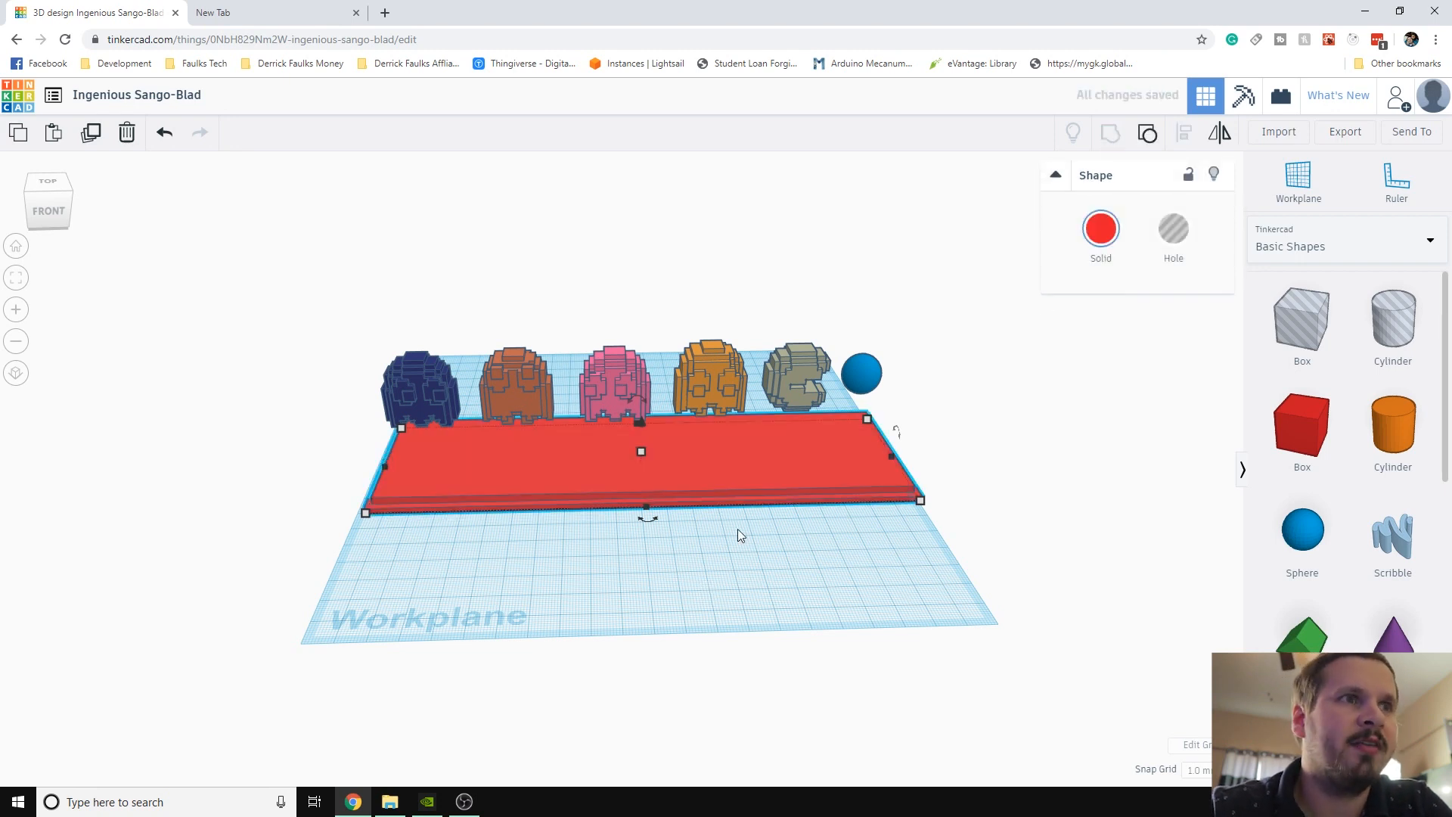
Reposition the grouped red base so it sits centrally beneath the row of raised figures
click(667, 593)
right_drag(609, 593, 702, 618)
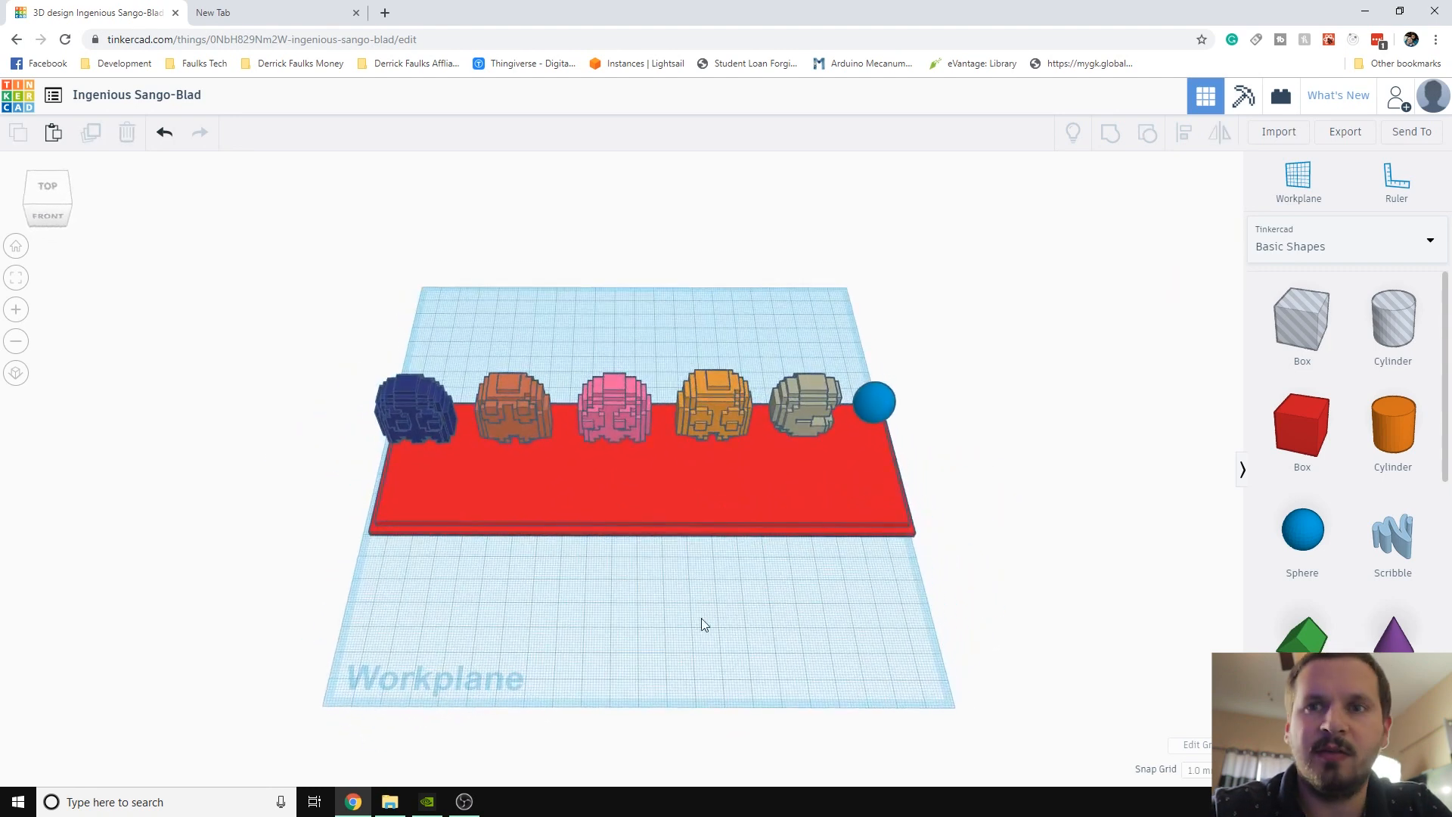
click(696, 527)
mouse_move(706, 499)
mouse_down()
mouse_move(706, 555)
mouse_move(719, 518)
mouse_move(697, 523)
mouse_up()
click(732, 597)
right_drag(732, 597, 697, 644)
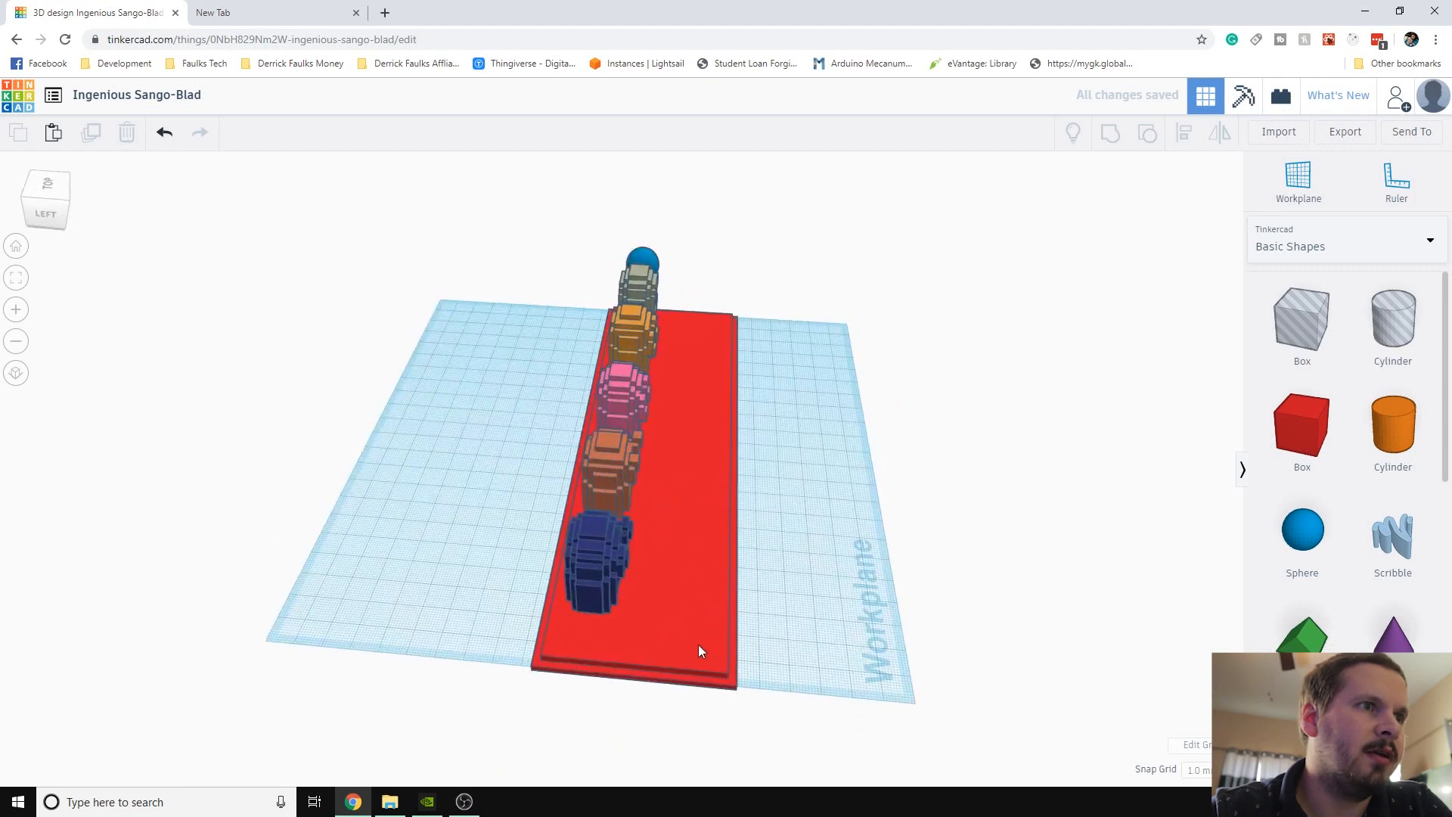
click(695, 644)
click(811, 614)
right_drag(811, 614, 555, 547)
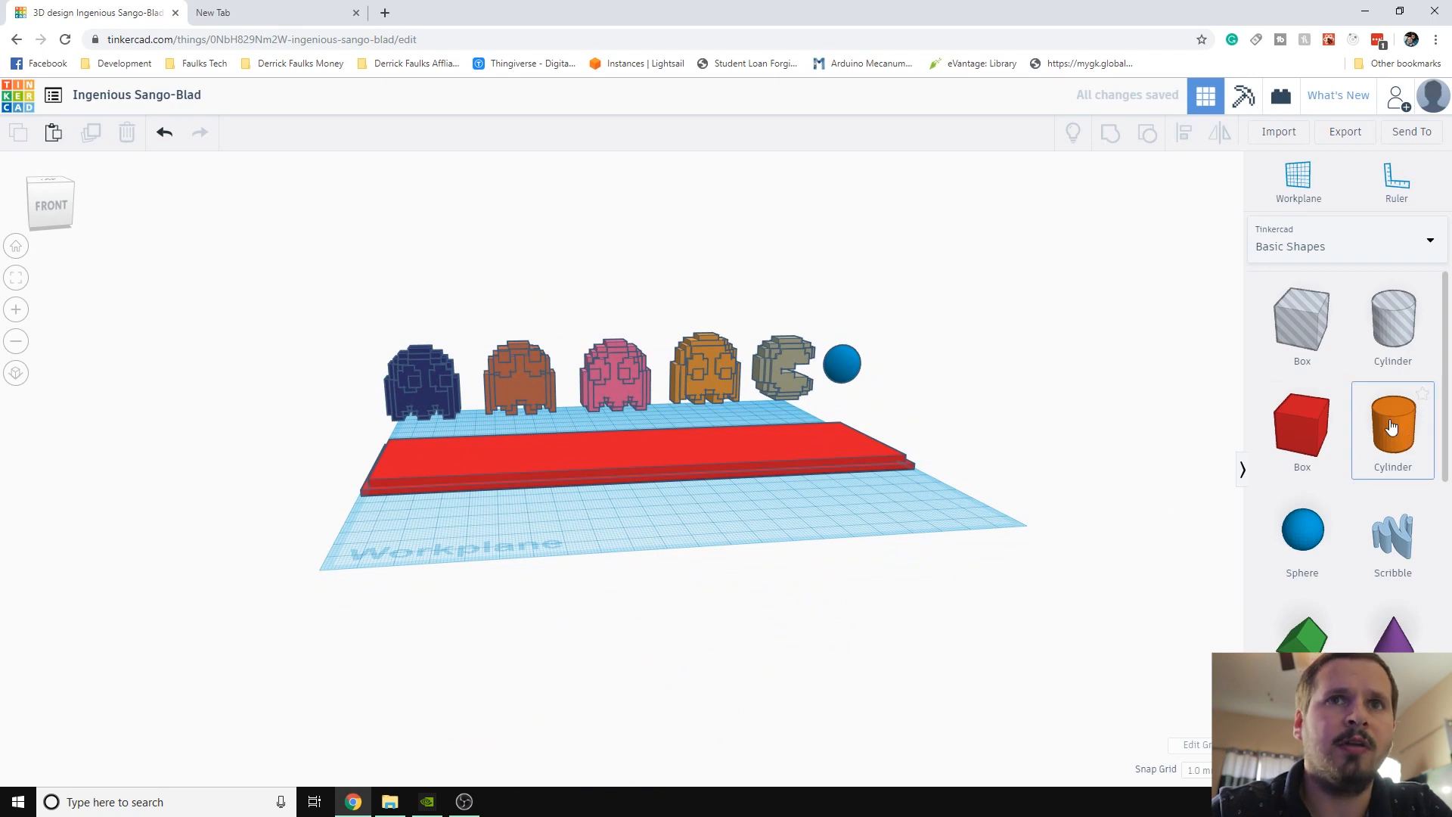
Place an orange cylinder on the red base and position it under the dark-blue ghost
drag(1390, 422, 428, 473)
right_drag(426, 512, 647, 552)
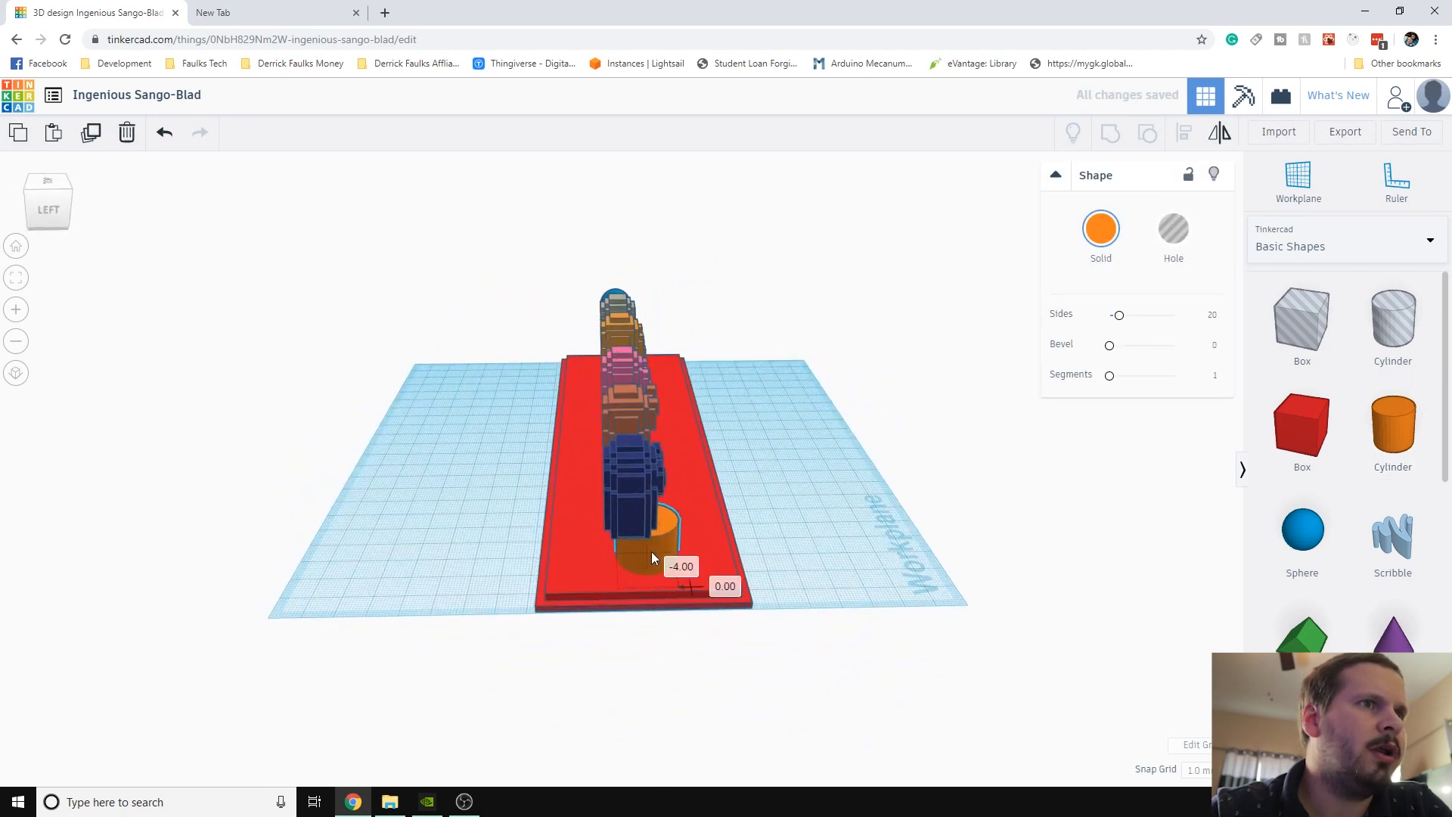
right_drag(870, 542, 549, 579)
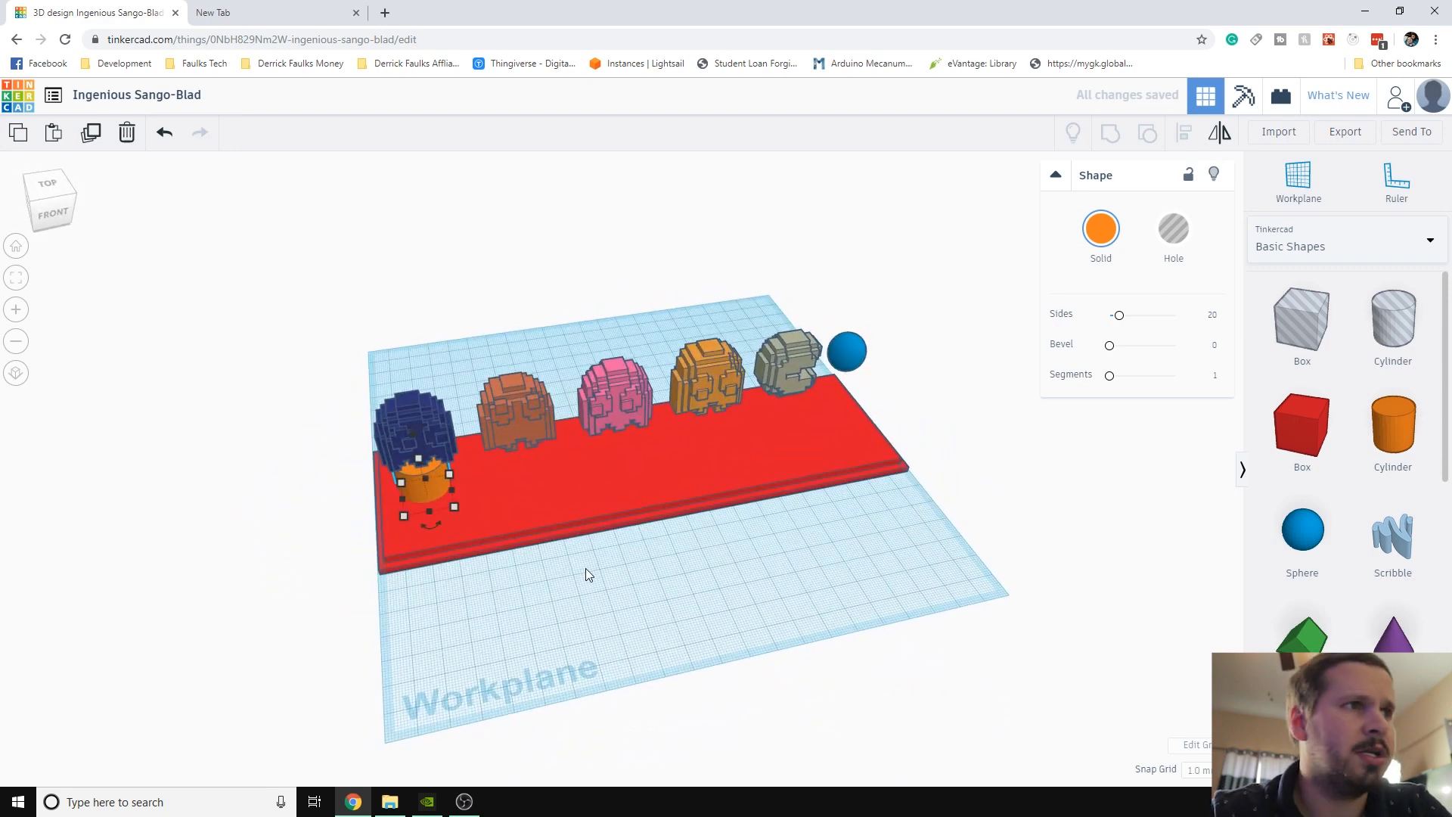
Set the orange cylinder's width and length to 12 mm
mouse_move(407, 516)
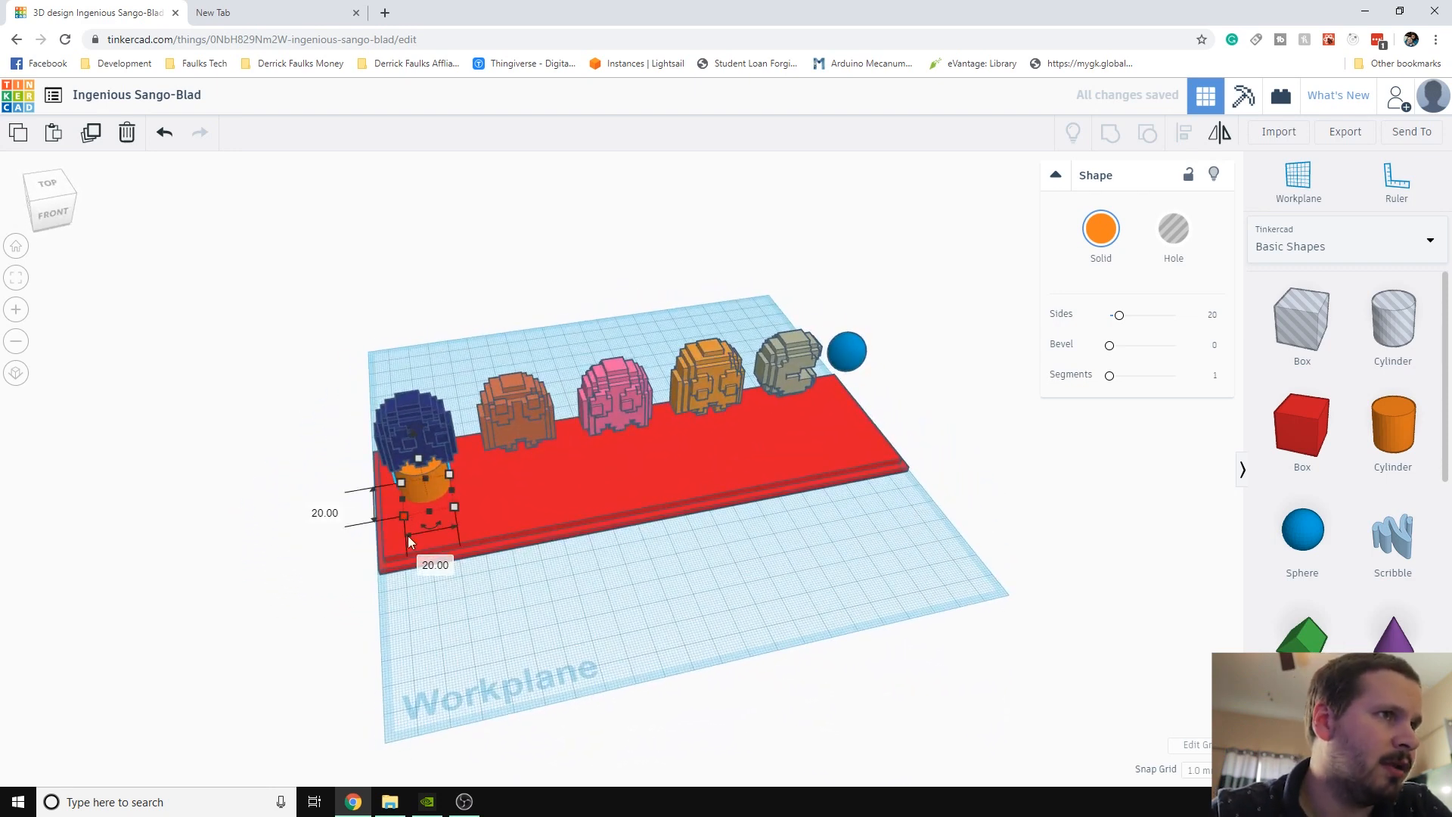
click(451, 561)
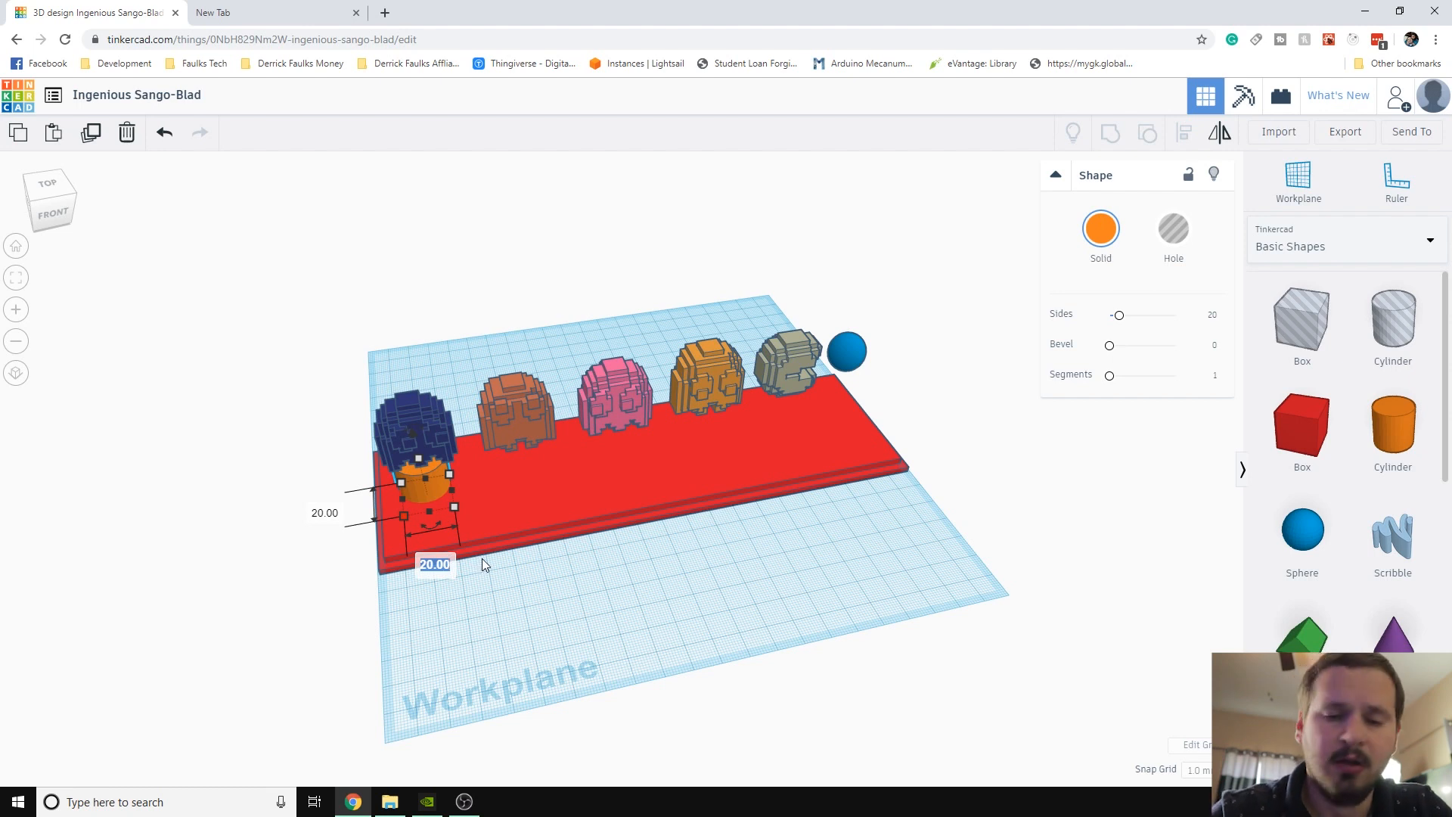
text(12)
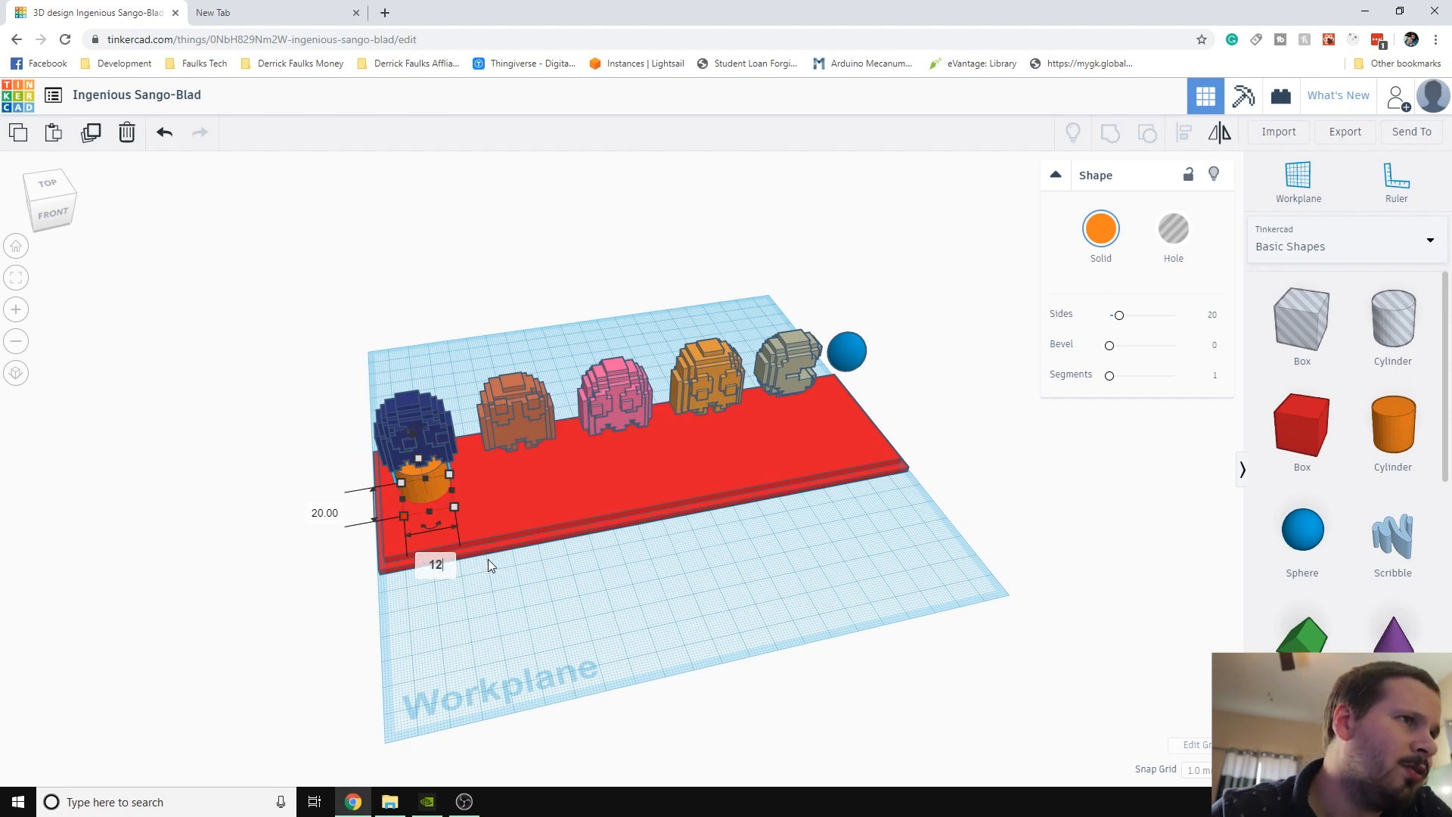
click(327, 515)
text(12)
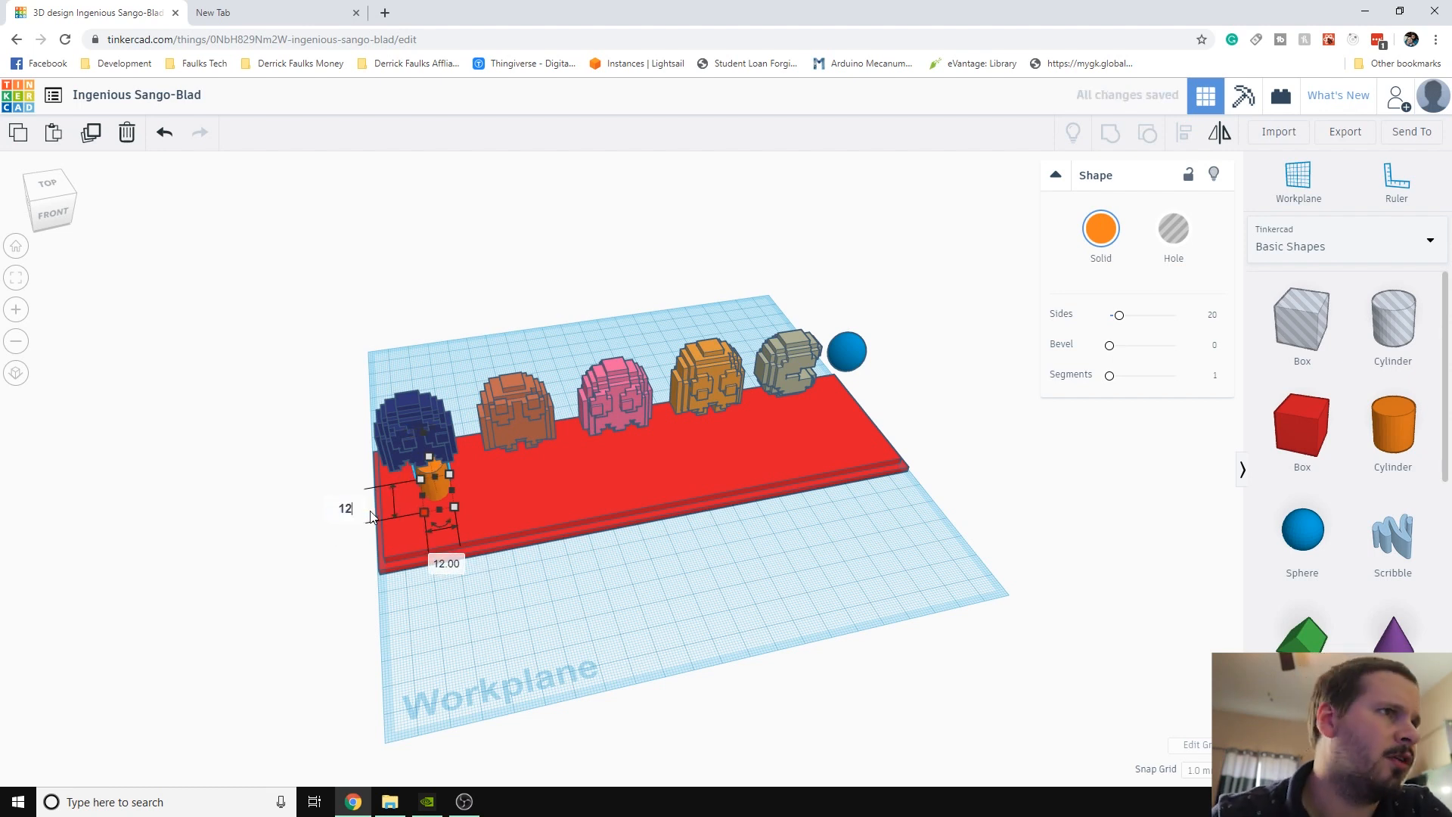
key(Return)
Set the orange cylinder's width and length to 8 mm each to make it a slim support
right_drag(539, 606, 570, 651)
mouse_move(428, 522)
click(359, 533)
key(Return)
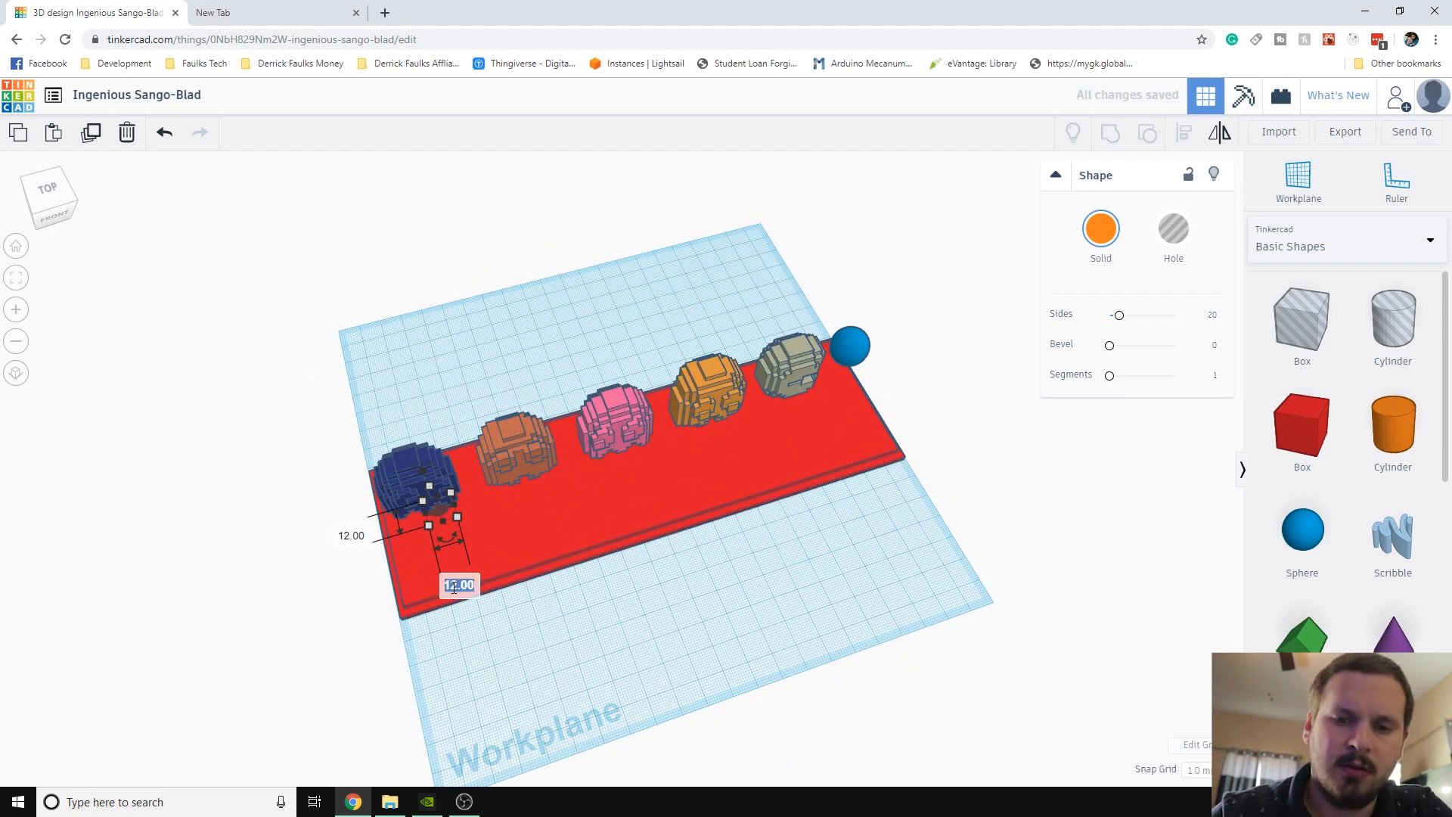
text(8)
click(353, 533)
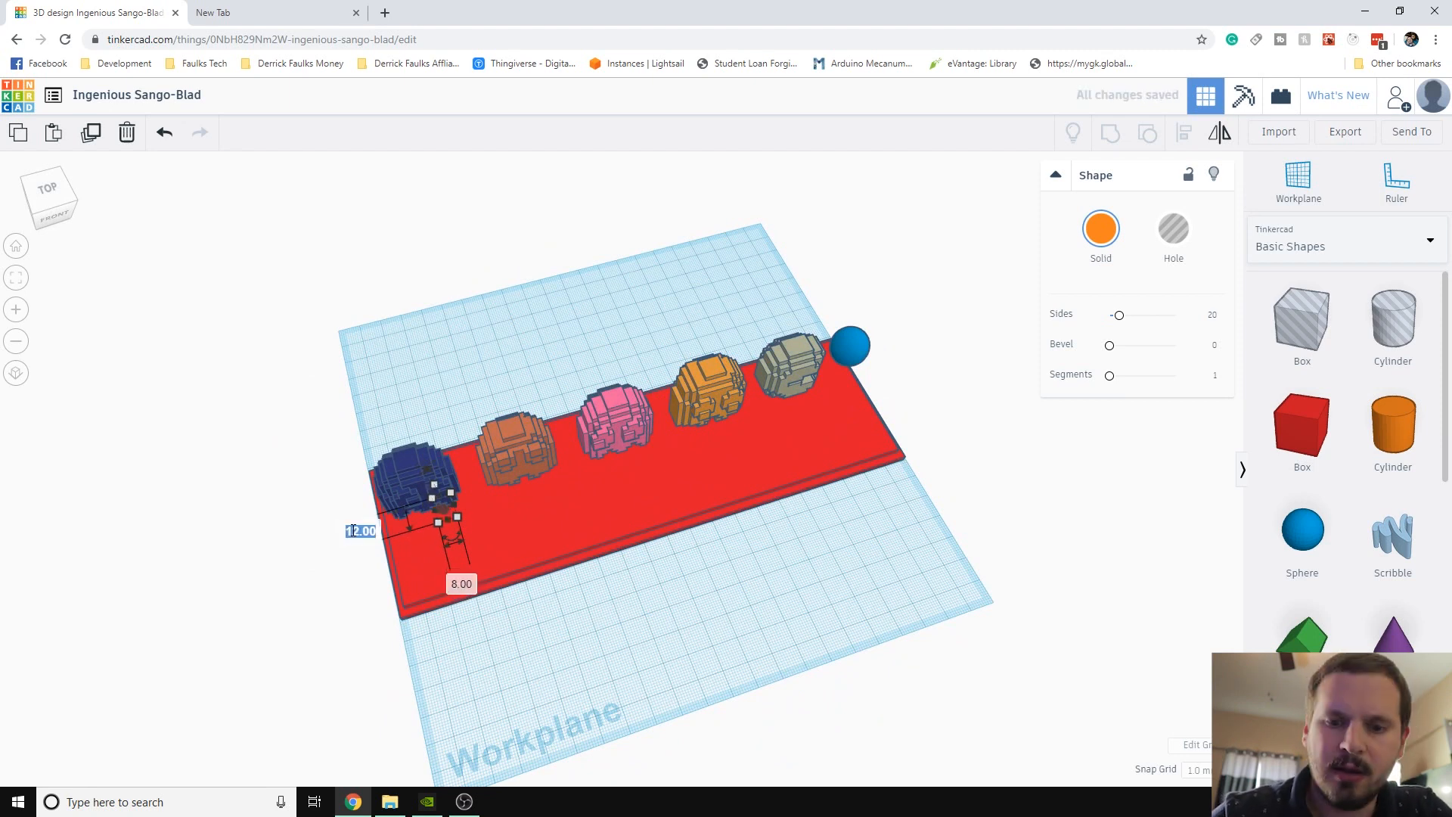
text(8)
key(Return)
Reposition the slim cylinder by eye beneath the dark-blue ghost
right_drag(592, 665, 839, 569)
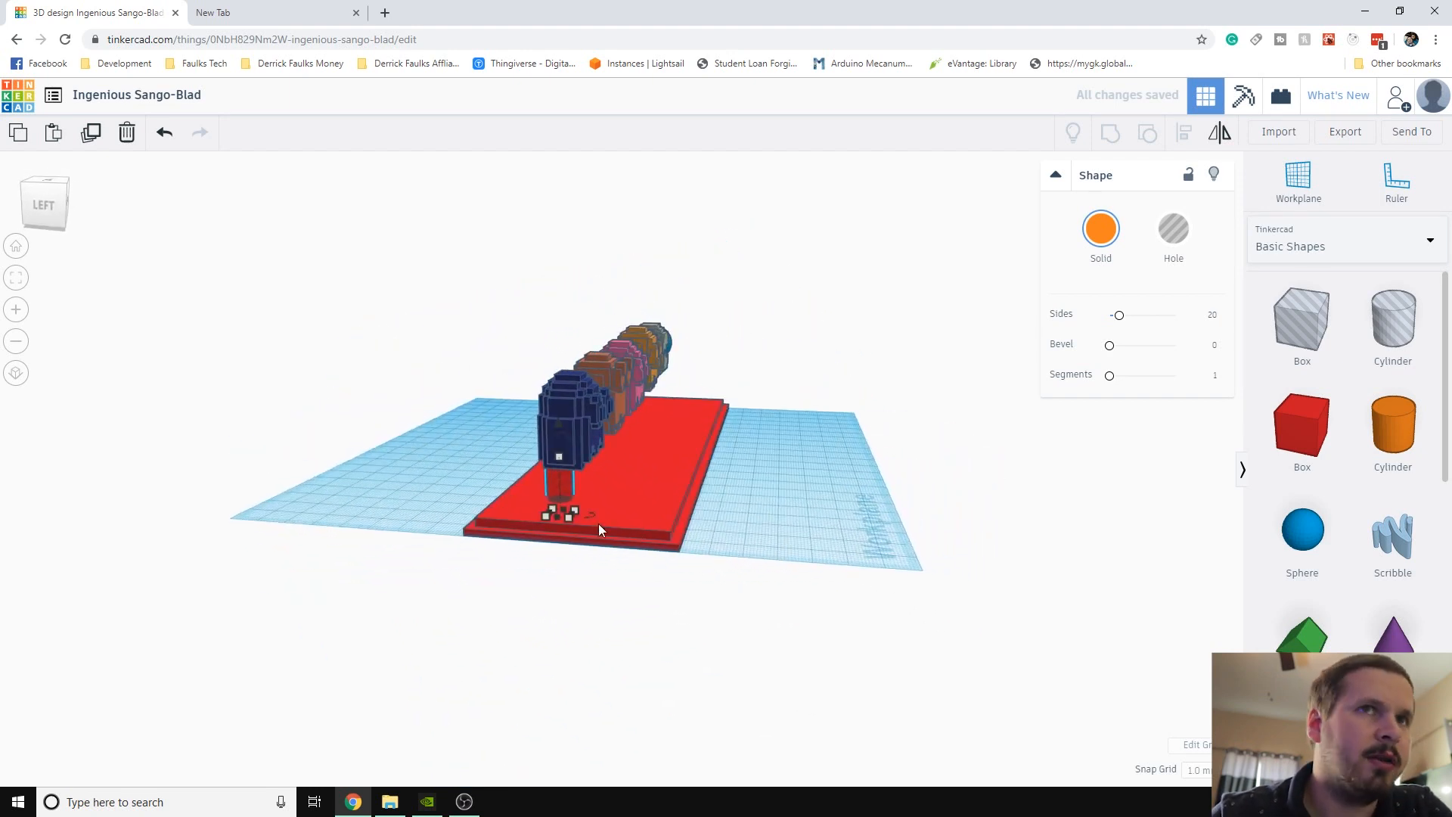
click(1101, 228)
click(885, 548)
right_drag(885, 547, 624, 550)
click(555, 510)
drag(610, 566, 787, 560)
right_drag(787, 560, 606, 595)
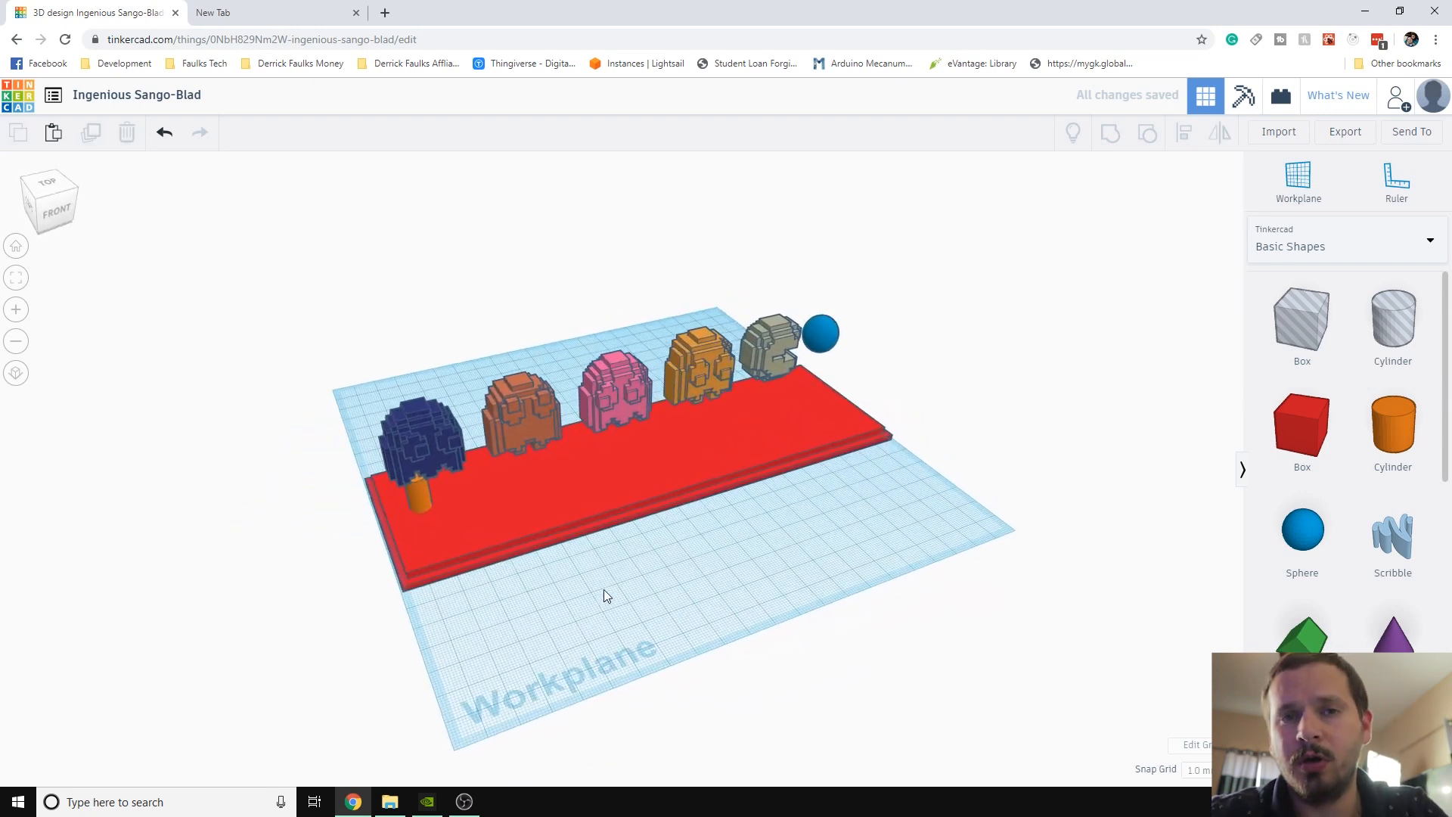
click(424, 492)
click(535, 634)
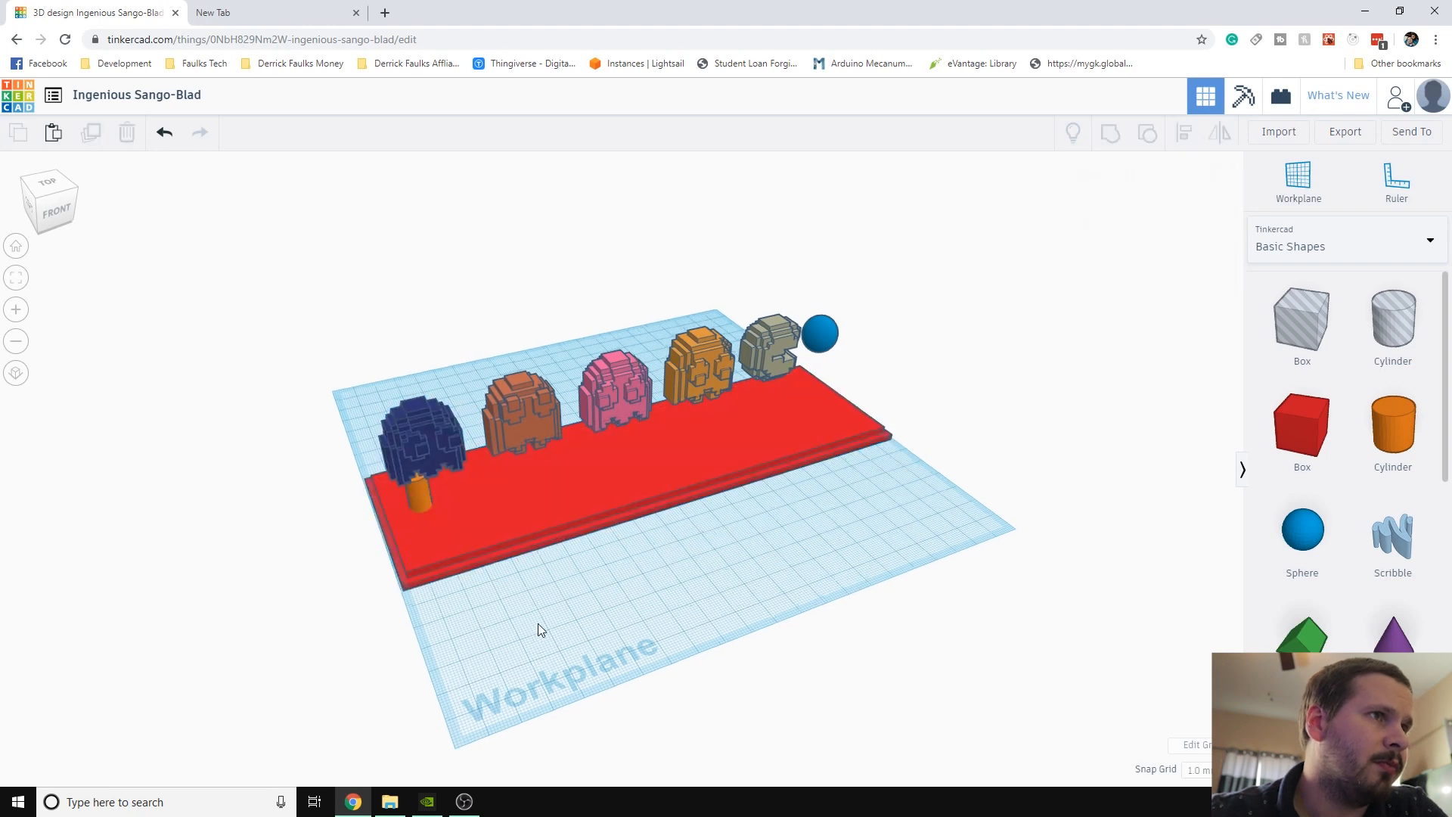
Align the cylinder with the dark-blue ghost so their centres match in both horizontal directions
right_drag(534, 633, 485, 473)
click(429, 416)
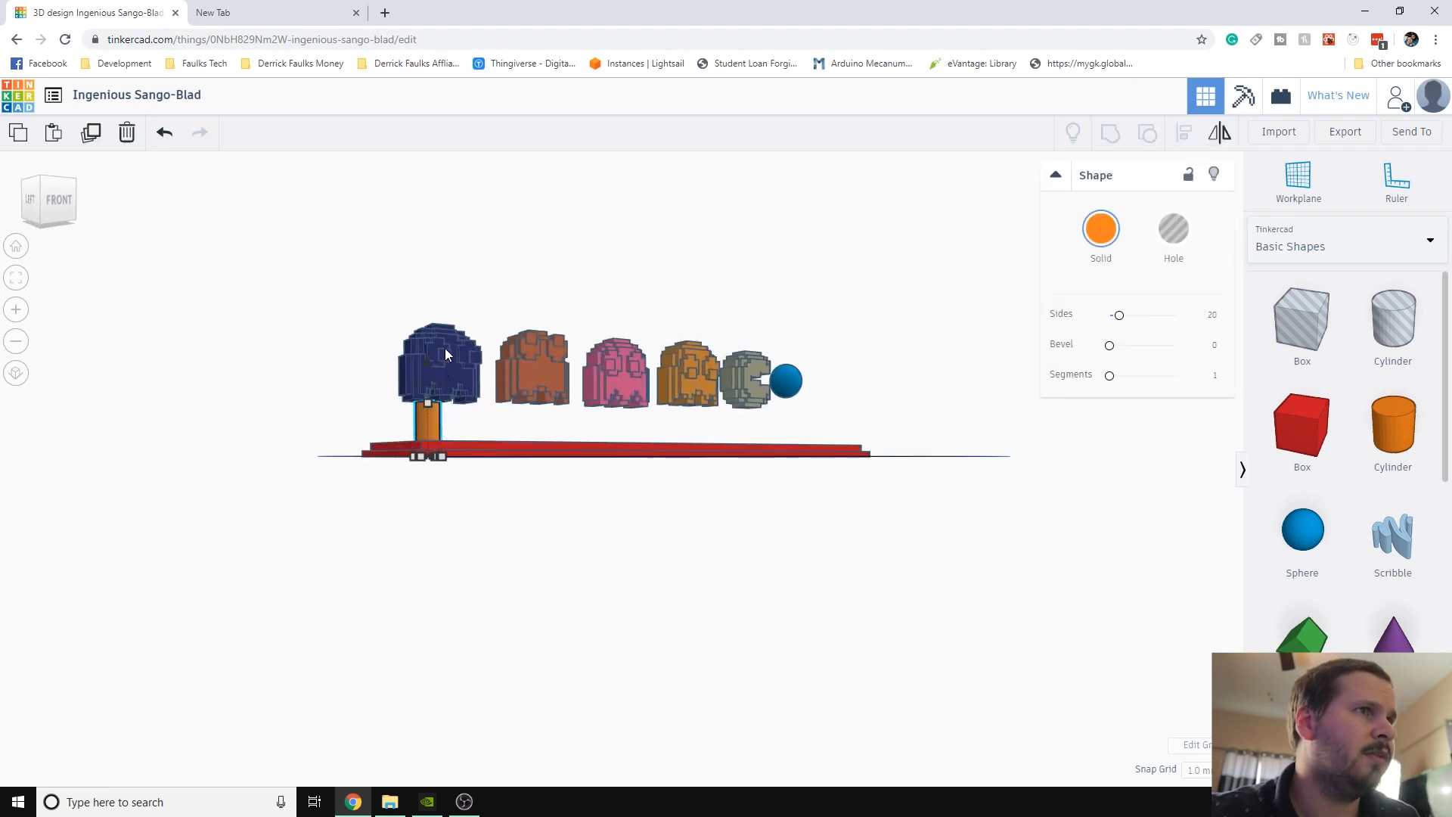
shift+click(445, 348)
click(1178, 133)
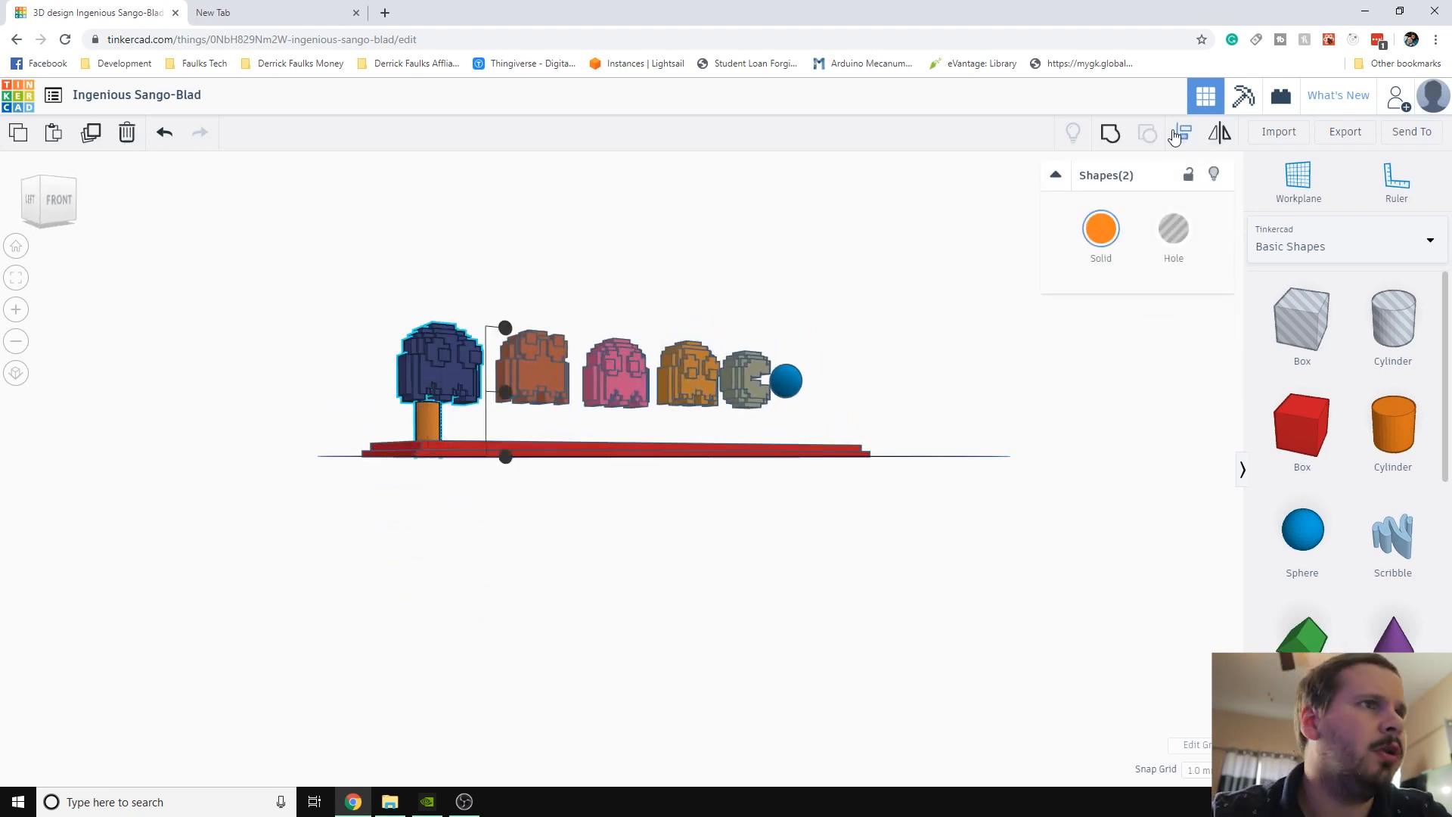
right_drag(519, 535, 437, 506)
click(377, 510)
click(438, 524)
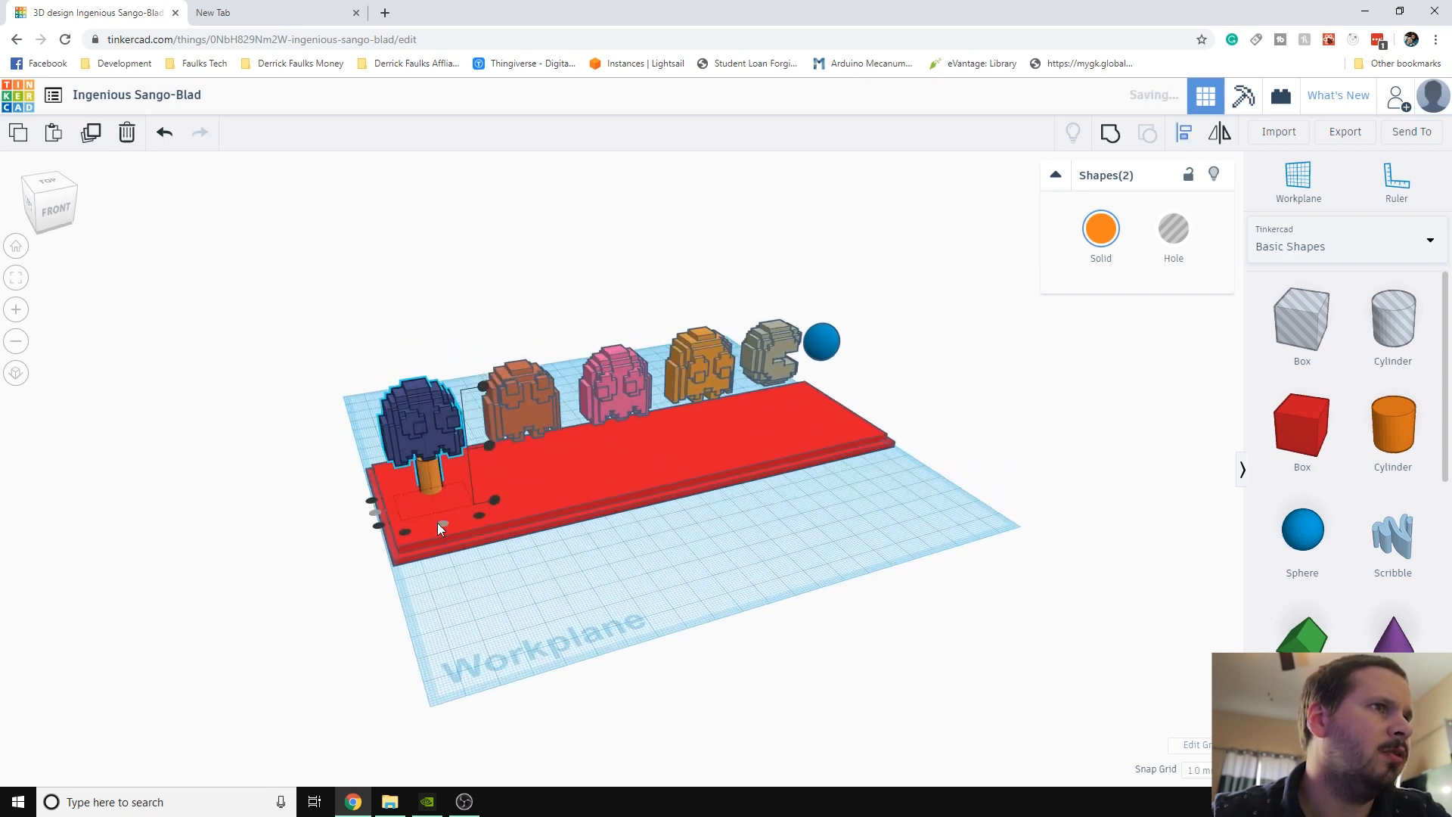
click(455, 577)
Raise the cylinder to 3 mm above the workplane so its top reaches into the dark-blue ghost
right_drag(455, 576, 471, 510)
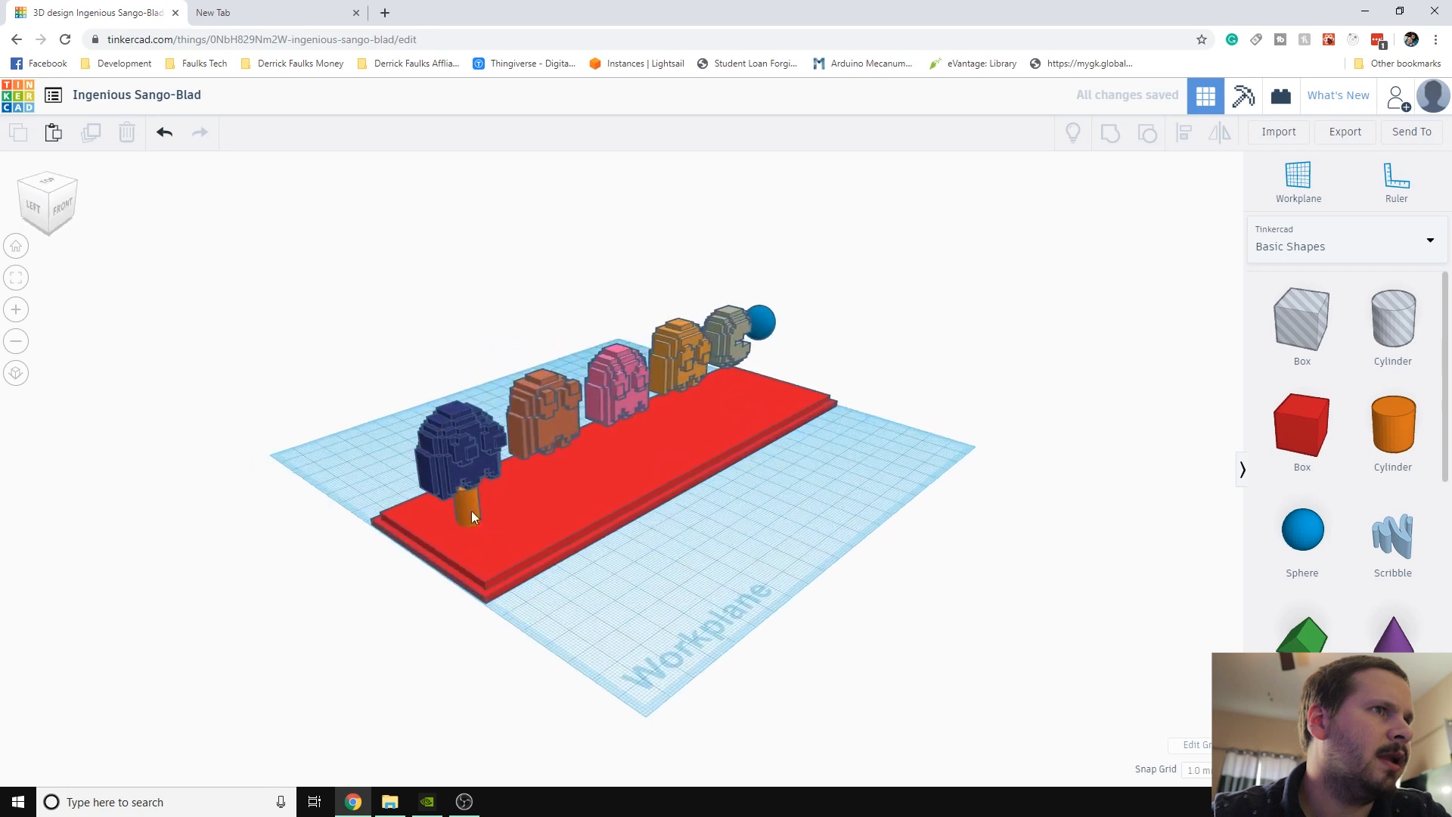
click(469, 508)
right_drag(618, 589, 487, 433)
drag(443, 417, 438, 392)
right_drag(438, 392, 474, 486)
drag(428, 389, 429, 354)
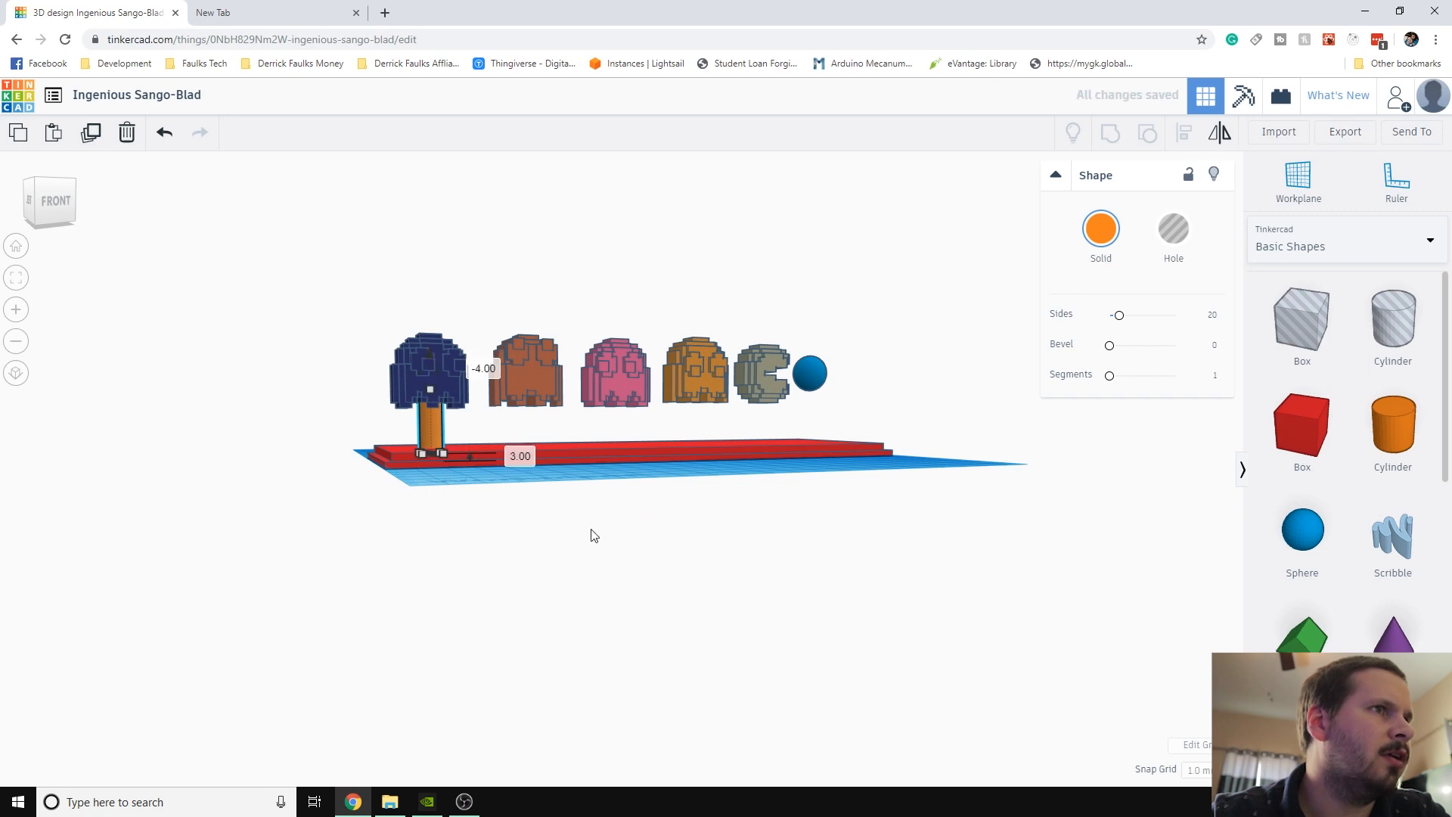
click(590, 469)
right_drag(590, 469, 502, 513)
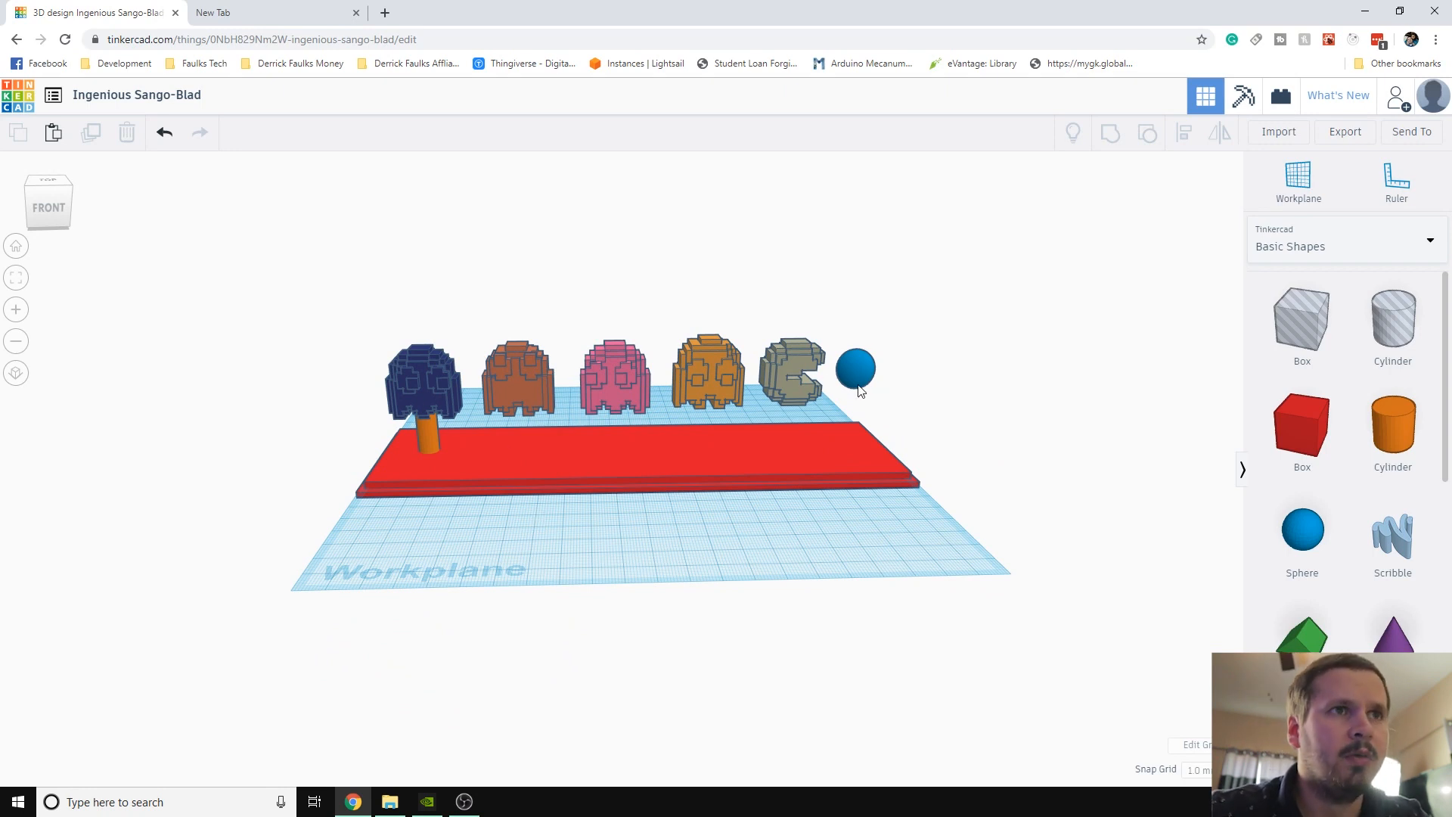
Select the four ghosts and Pac-Man and align their undersides to the same height
right_drag(886, 568, 847, 537)
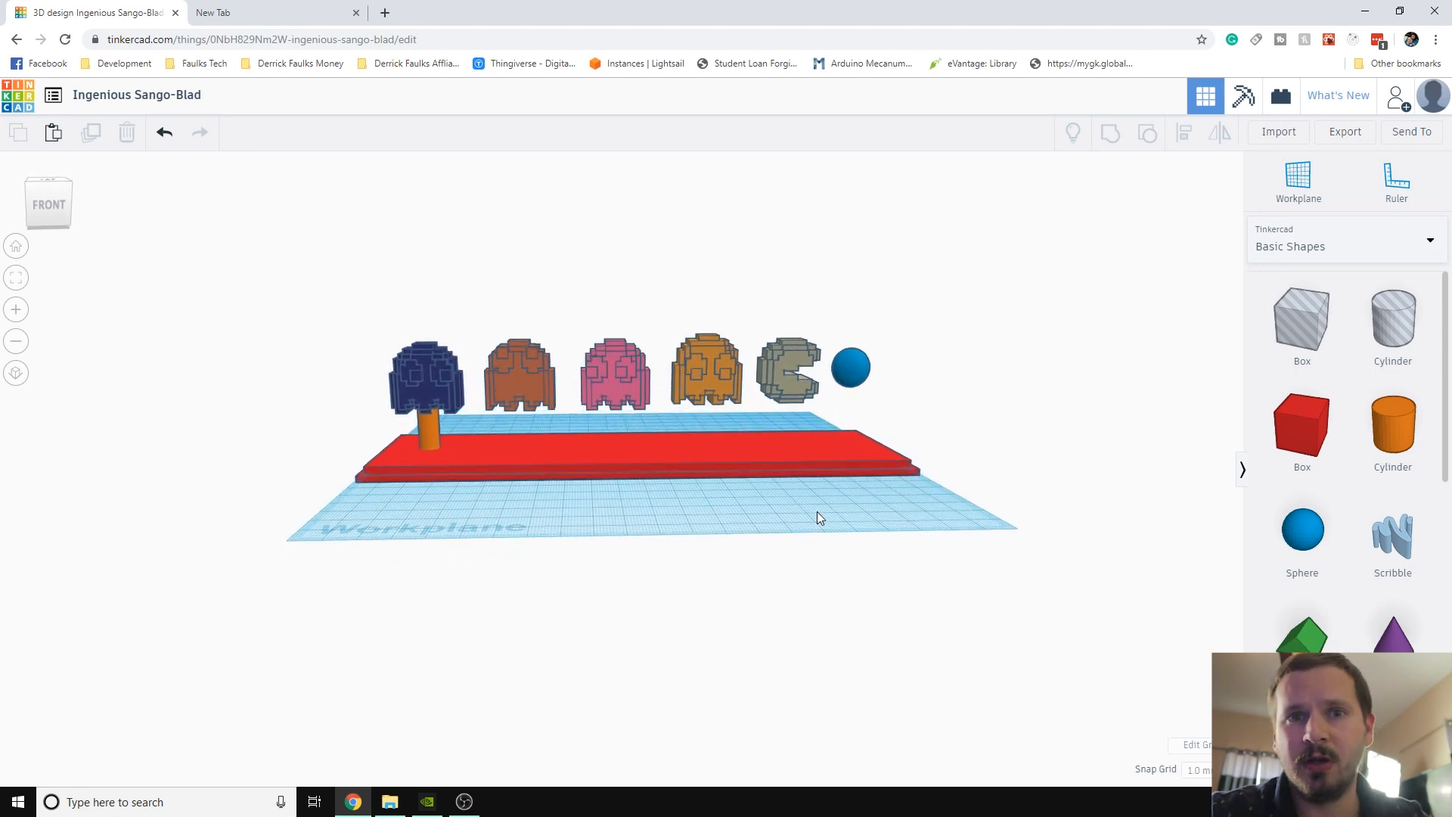
click(421, 378)
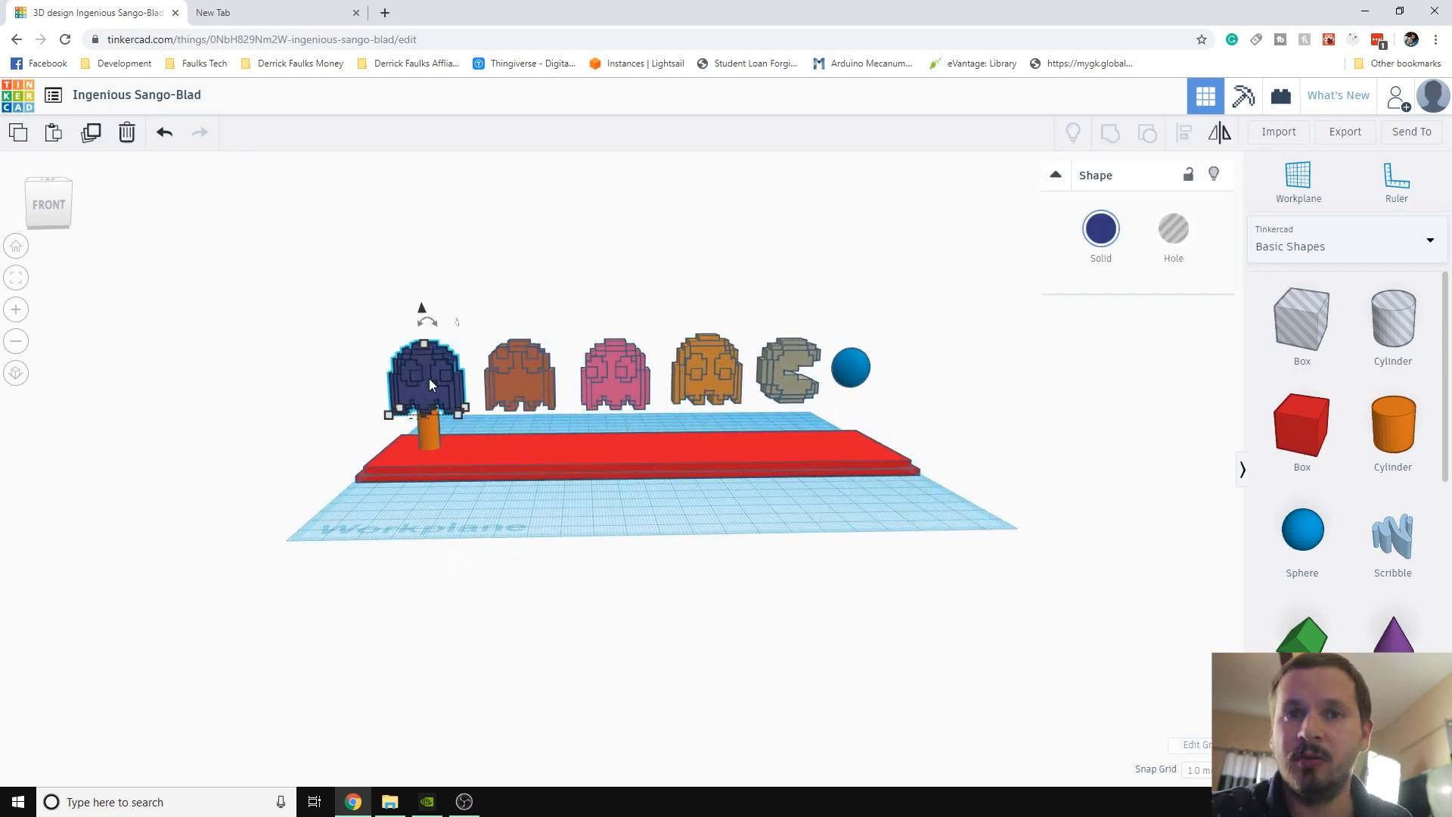
shift+click(522, 376)
shift+click(696, 380)
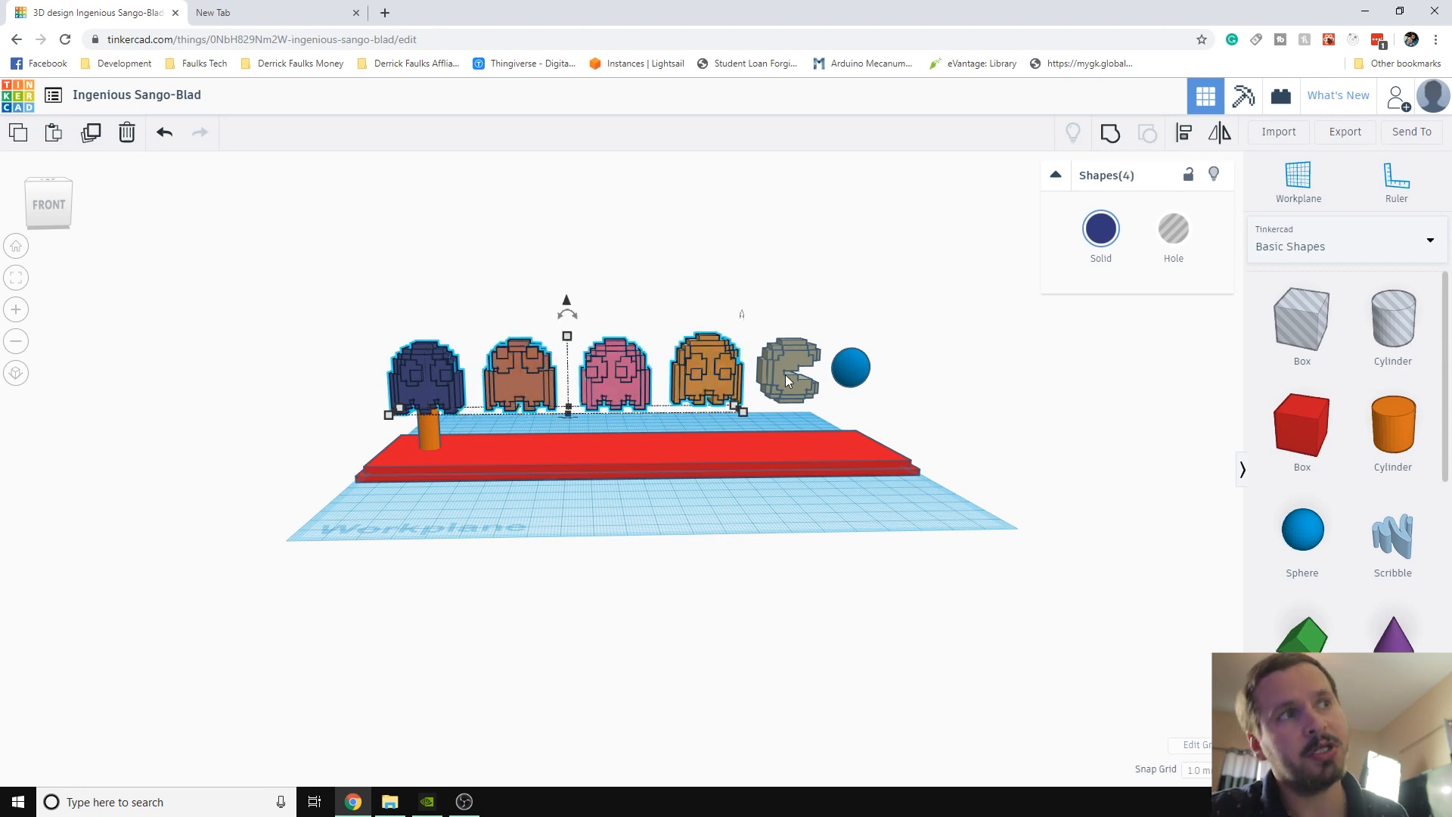
shift+click(785, 375)
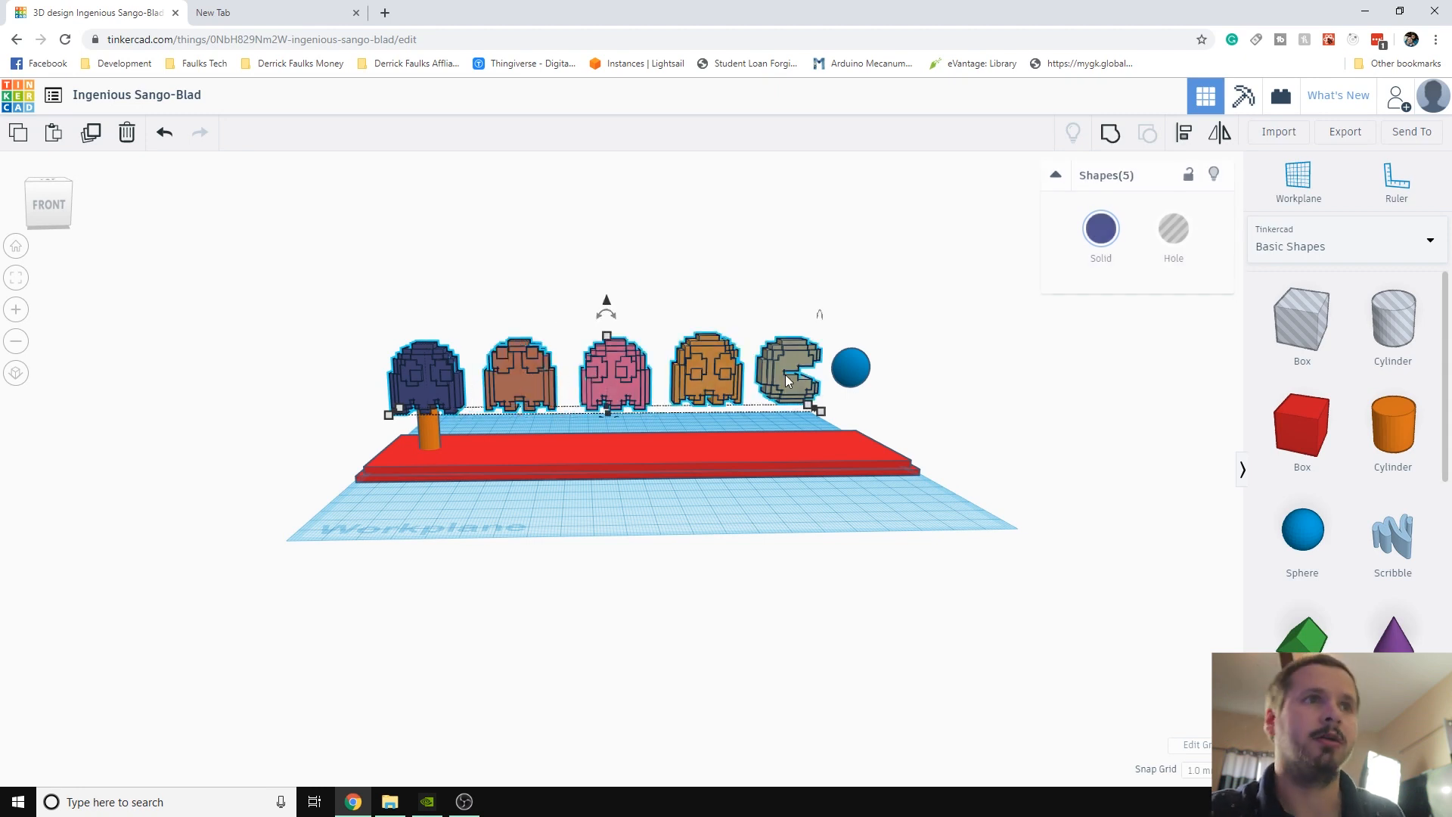
click(1185, 133)
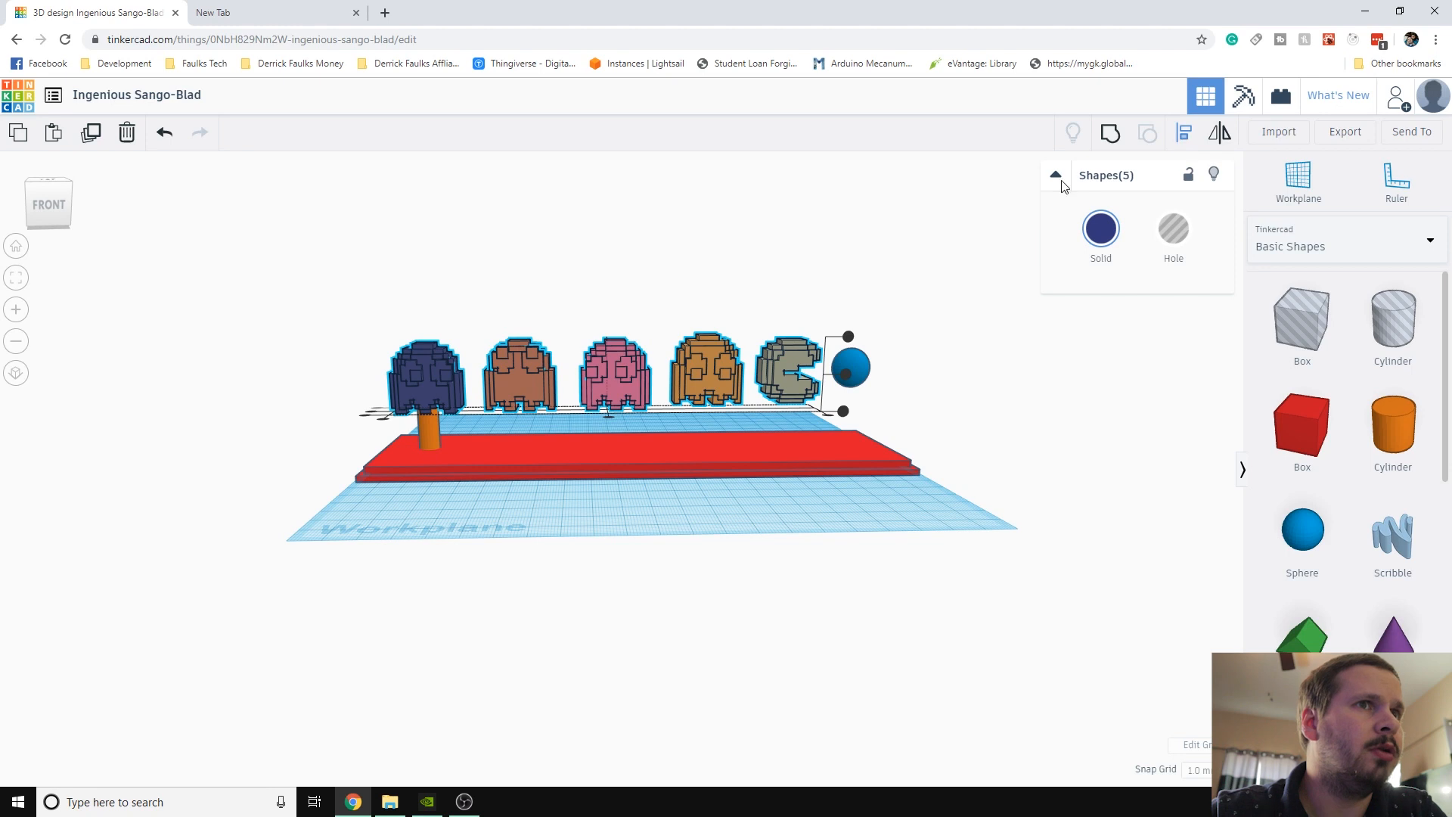
click(843, 413)
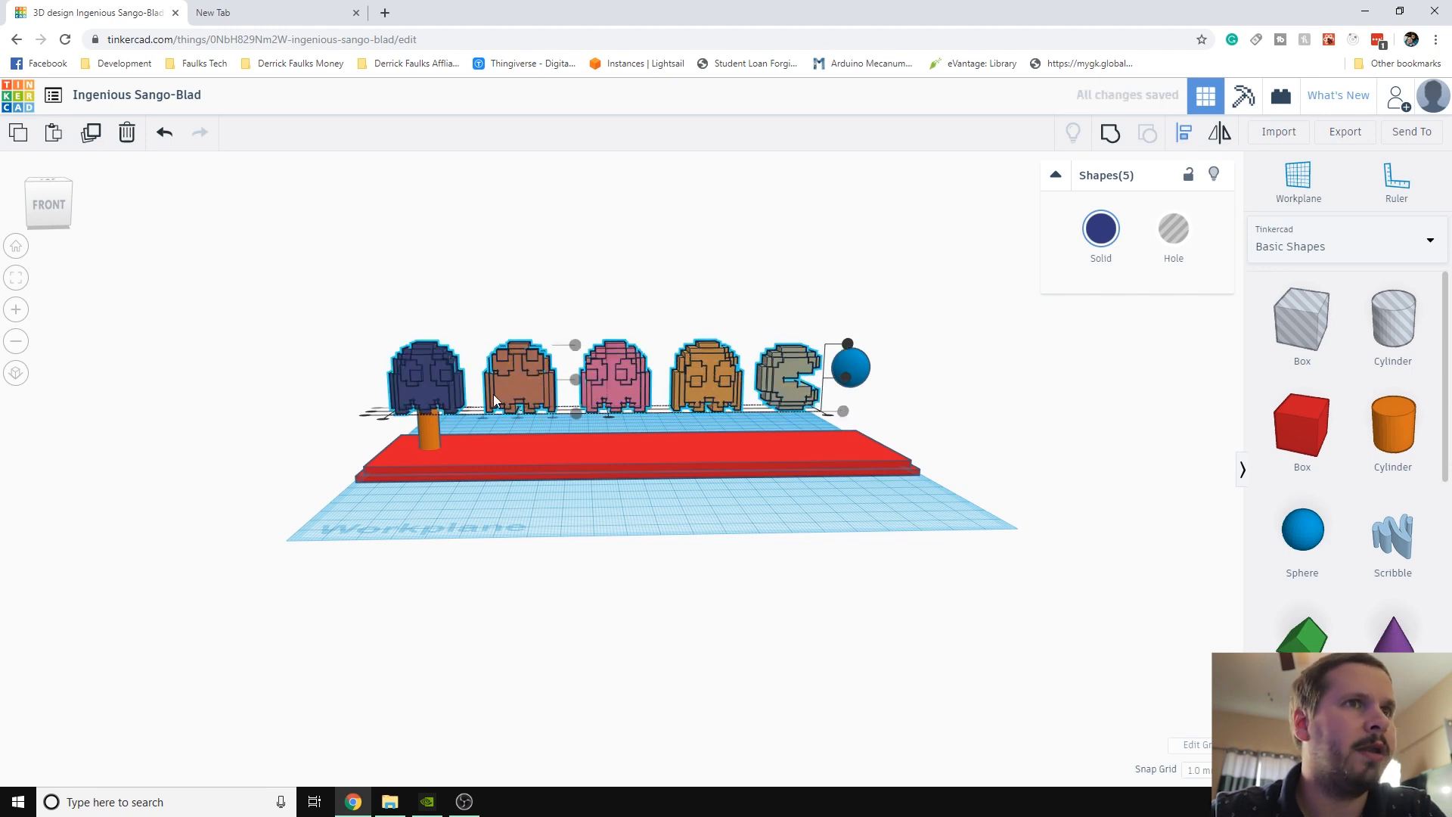
click(792, 517)
Align the blue sphere with Pac-Man so they are vertically centred on each other
right_drag(790, 513, 506, 462)
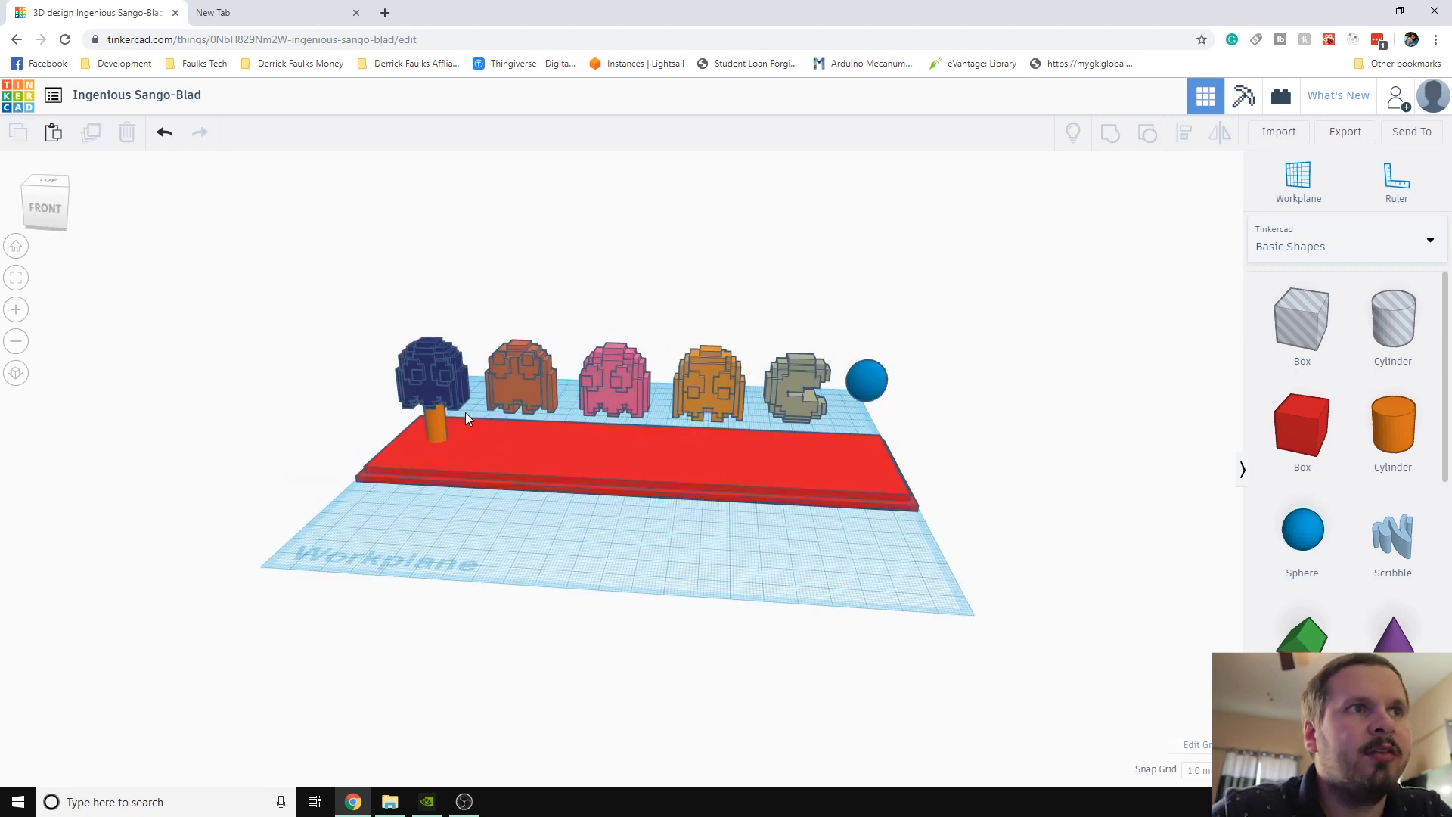
click(862, 386)
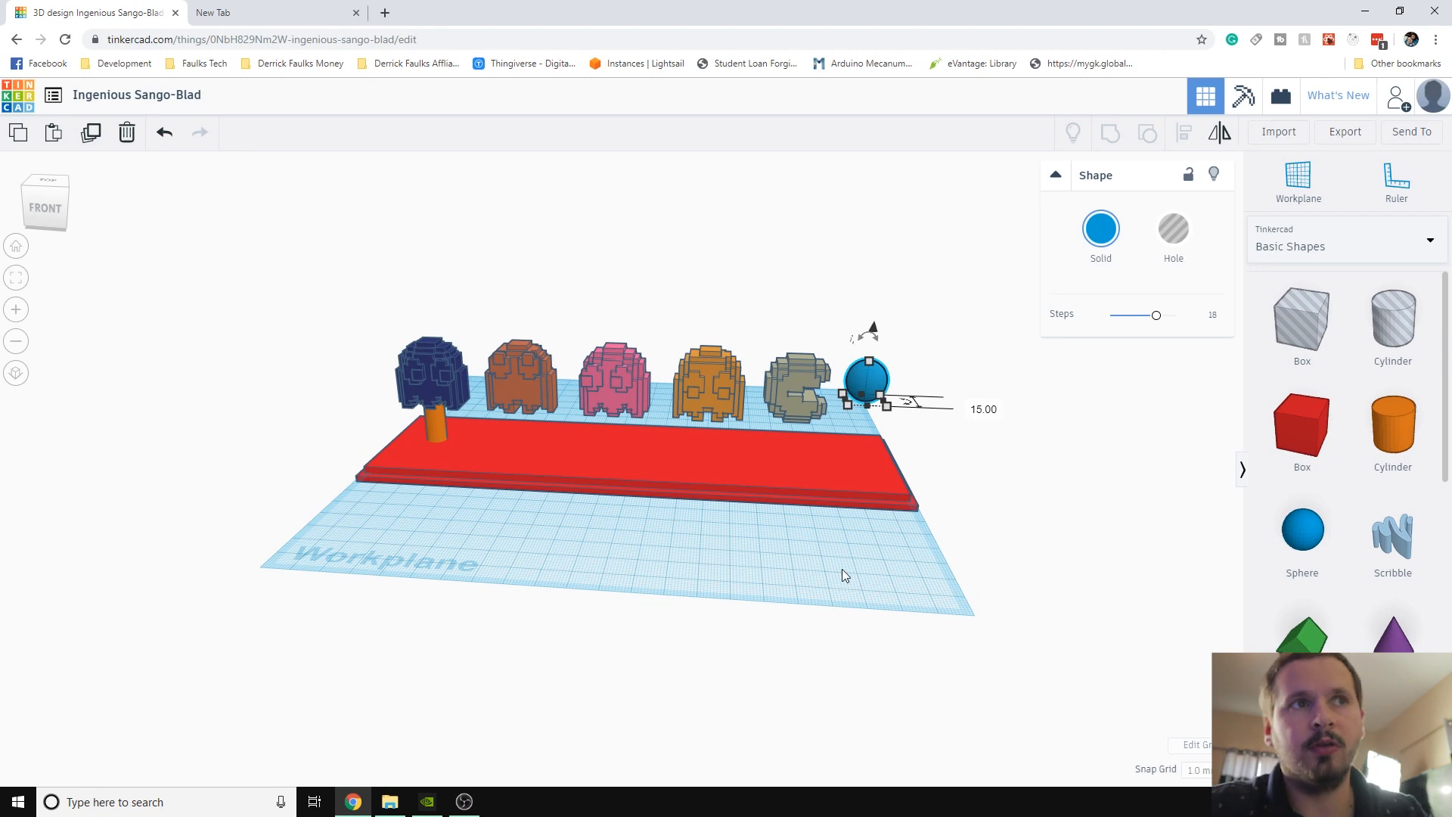
shift+click(802, 391)
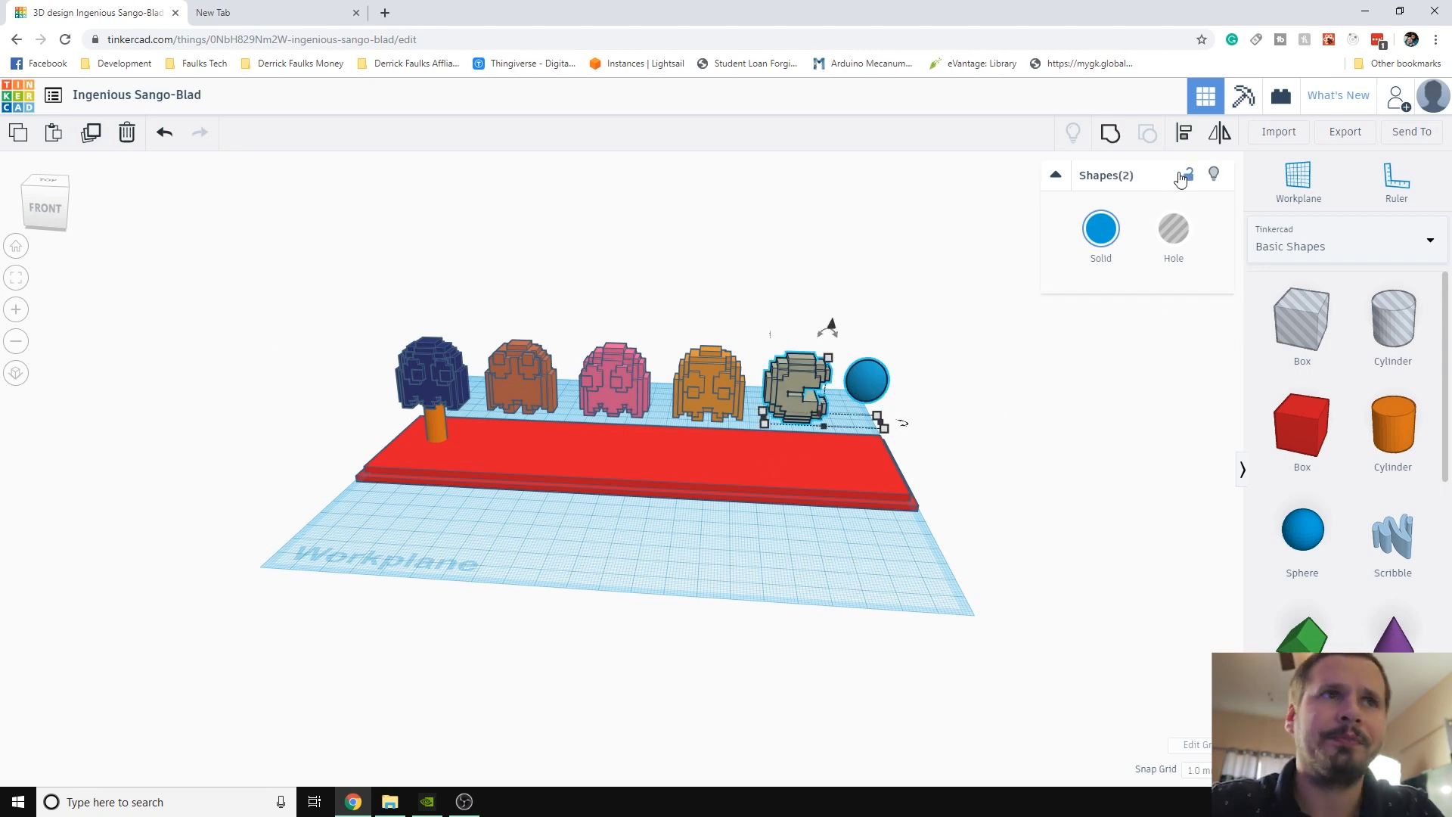
click(1185, 133)
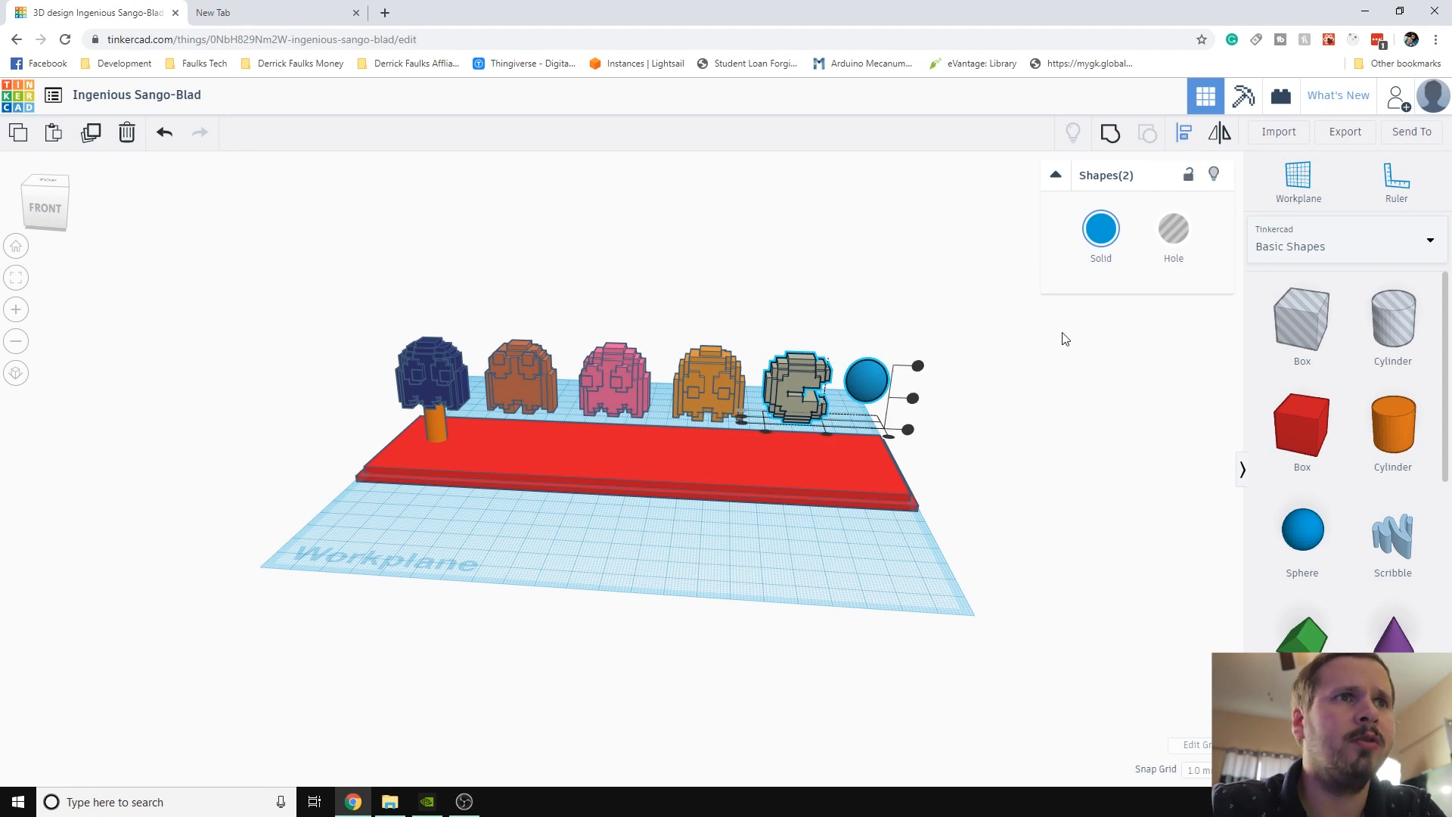
click(913, 398)
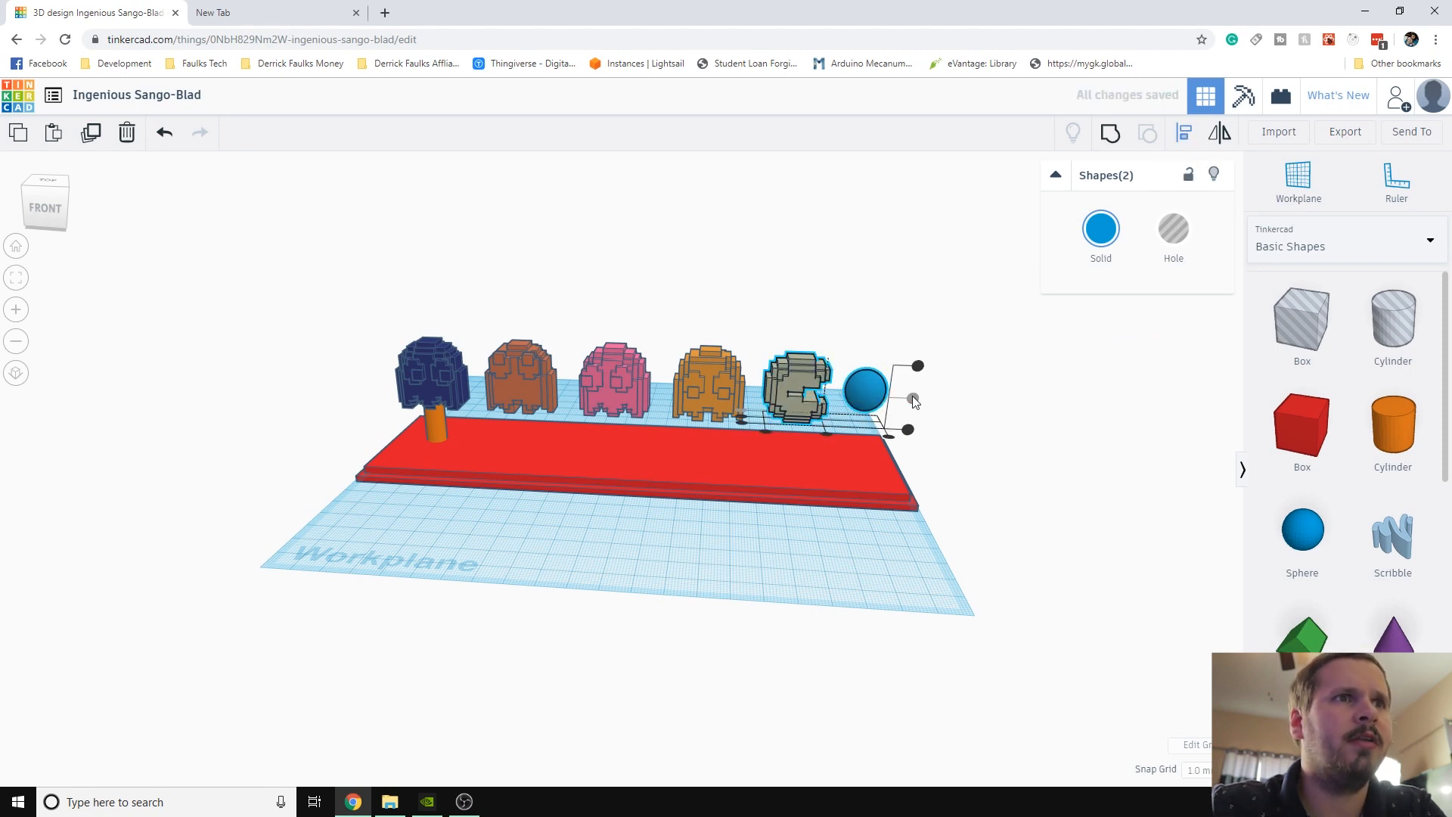
right_drag(872, 480, 744, 410)
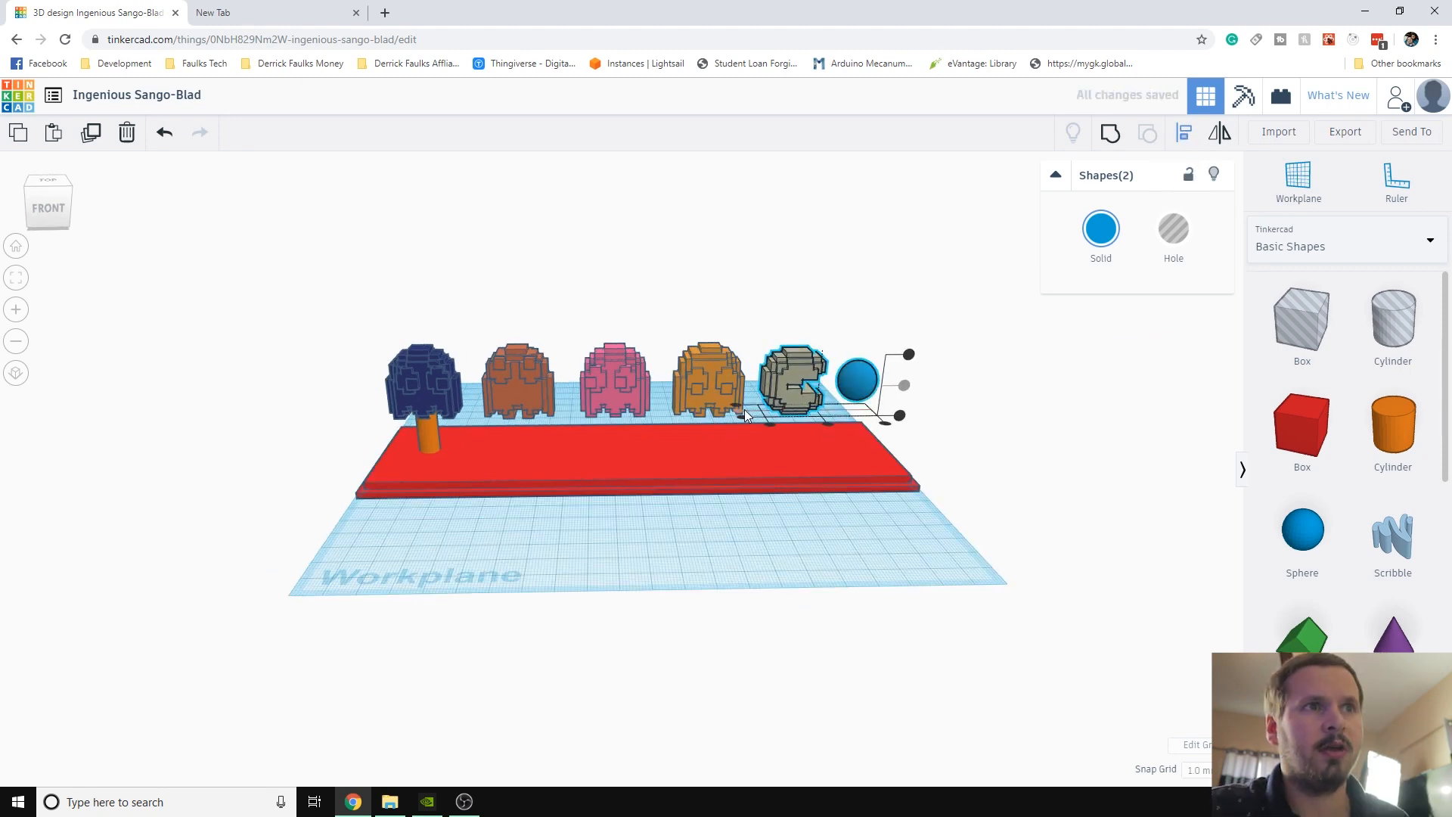
click(777, 515)
Make five copies of the cylinder support under the dark-blue ghost
right_drag(778, 564, 745, 565)
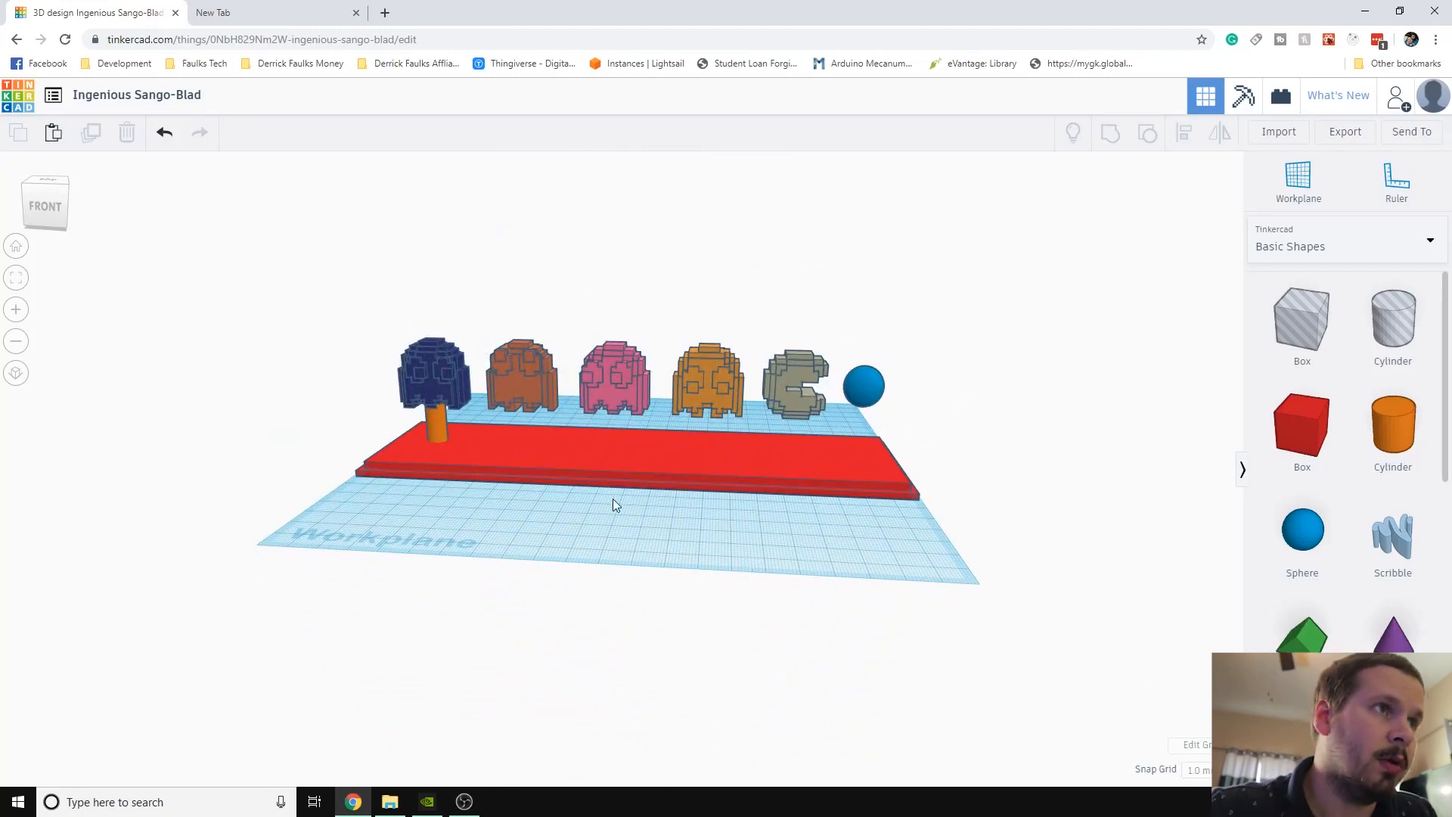
click(436, 430)
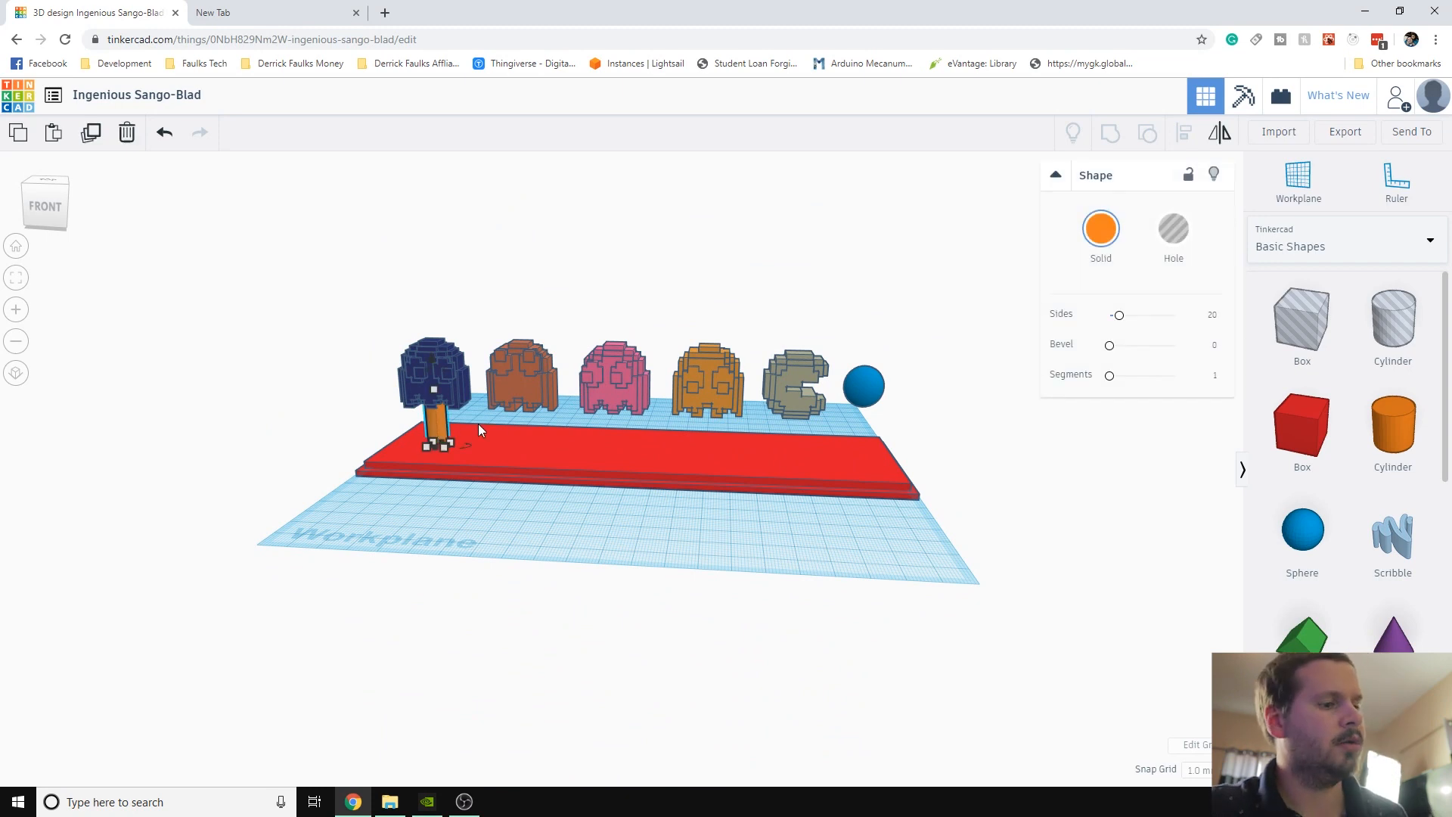
key(ctrl+v)
key(ctrl+v)
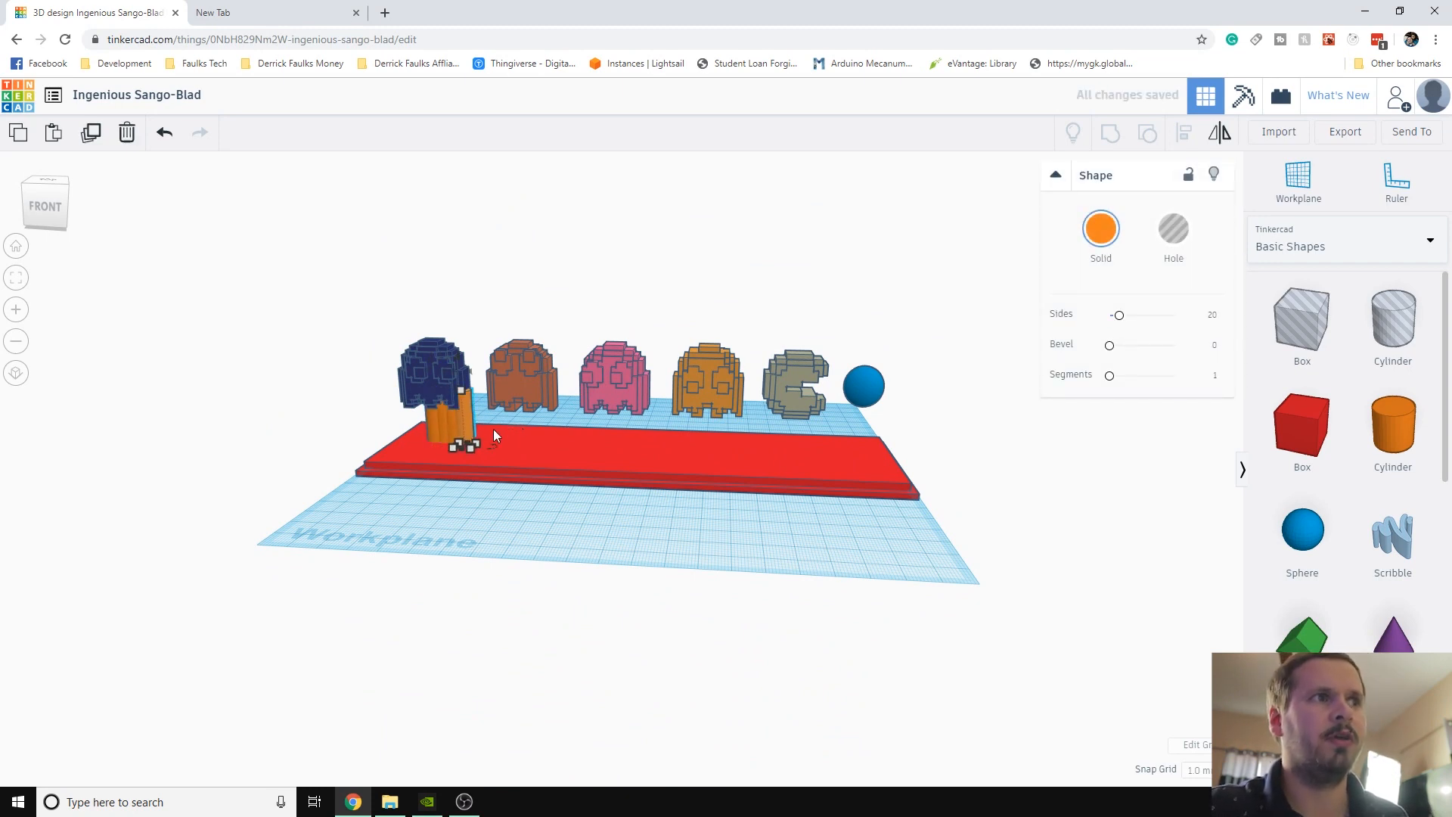
key(ctrl+v)
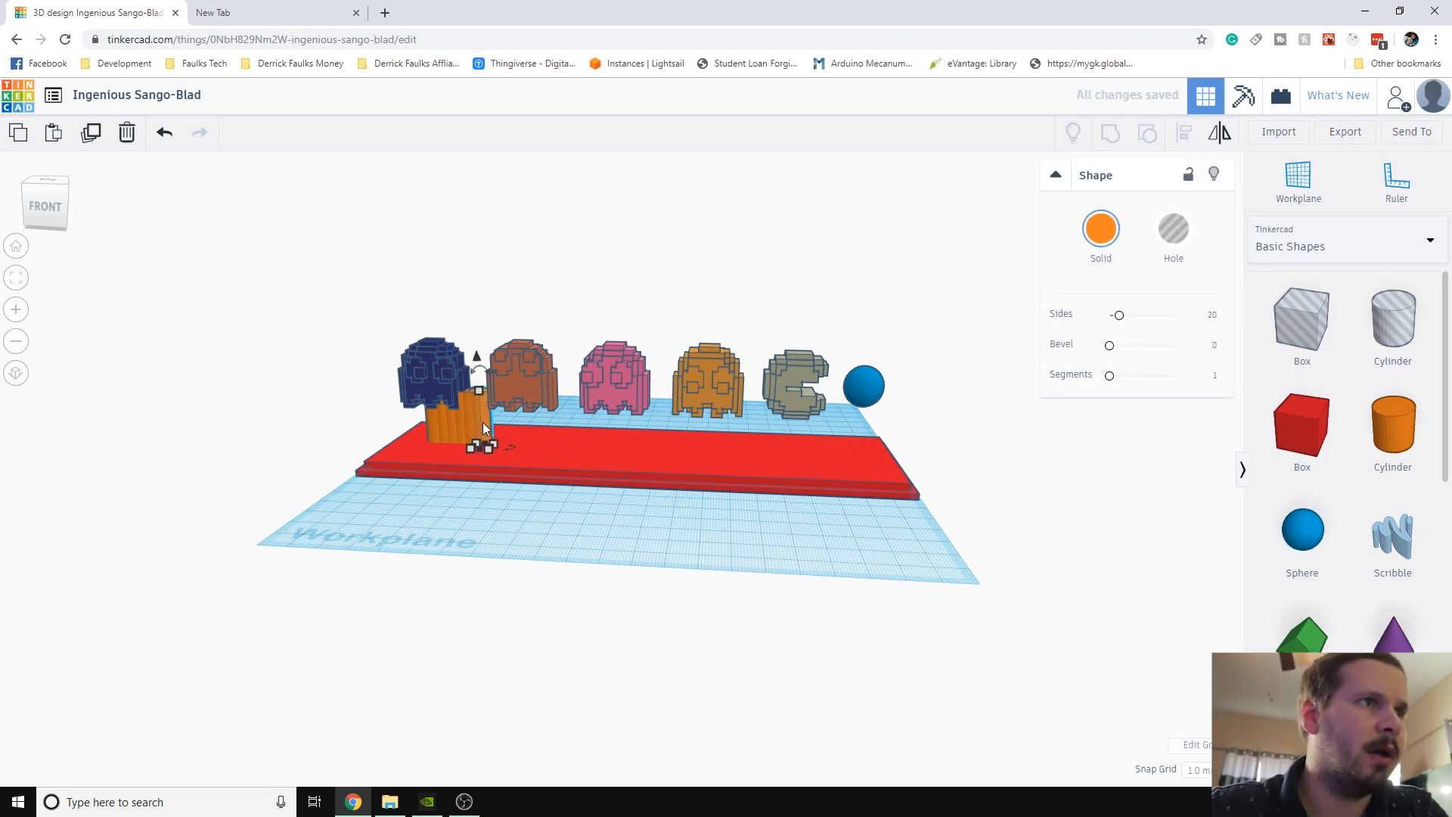
click(512, 526)
Place one cylinder copy beneath each of the sphere, Pac-Man, and the orange, pink and orange-red ghosts
scroll(510, 525, up, 3)
scroll(510, 530, up, 2)
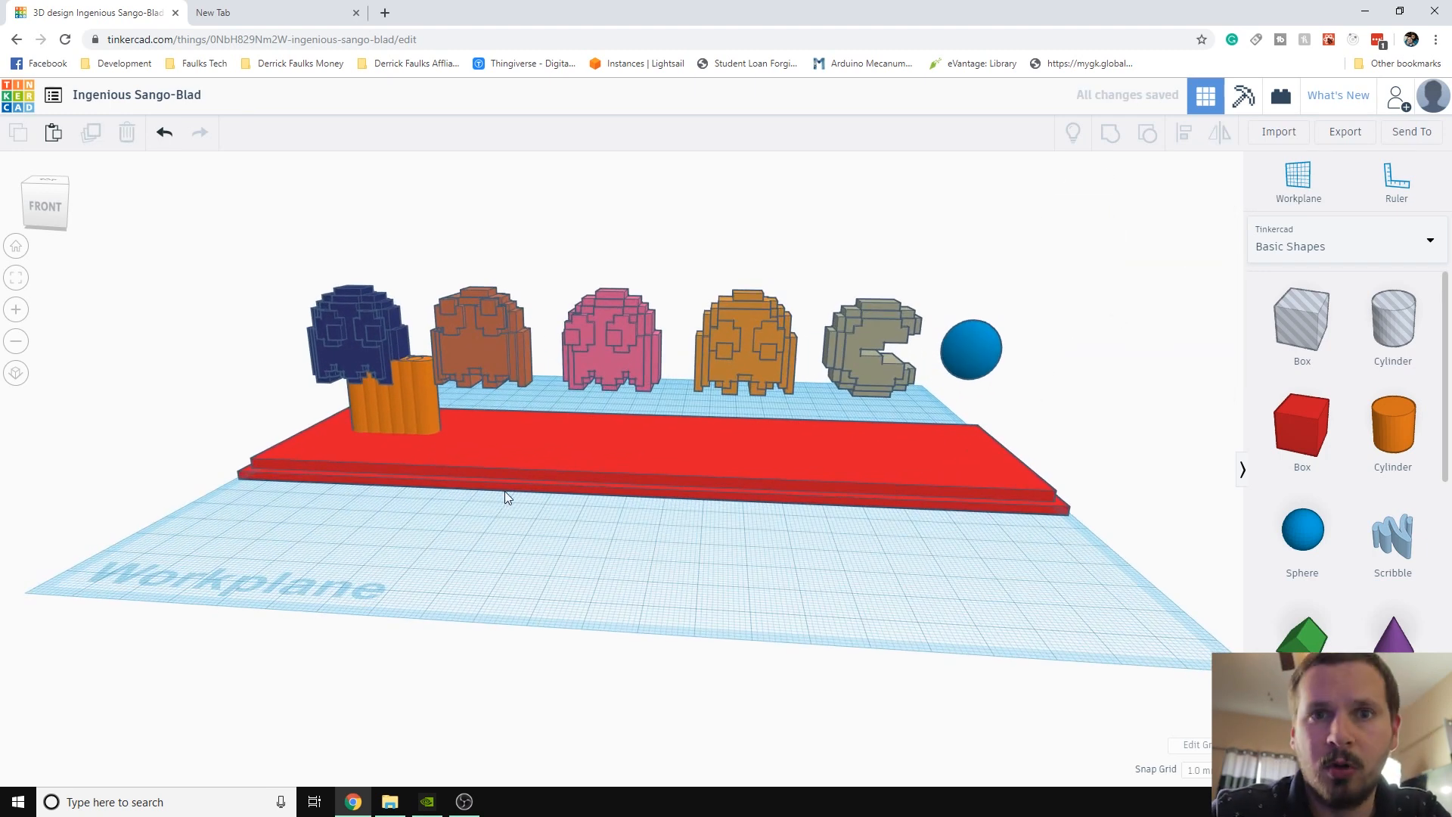
drag(414, 401, 967, 441)
drag(420, 415, 879, 430)
drag(406, 420, 753, 435)
drag(398, 419, 607, 425)
drag(381, 415, 492, 419)
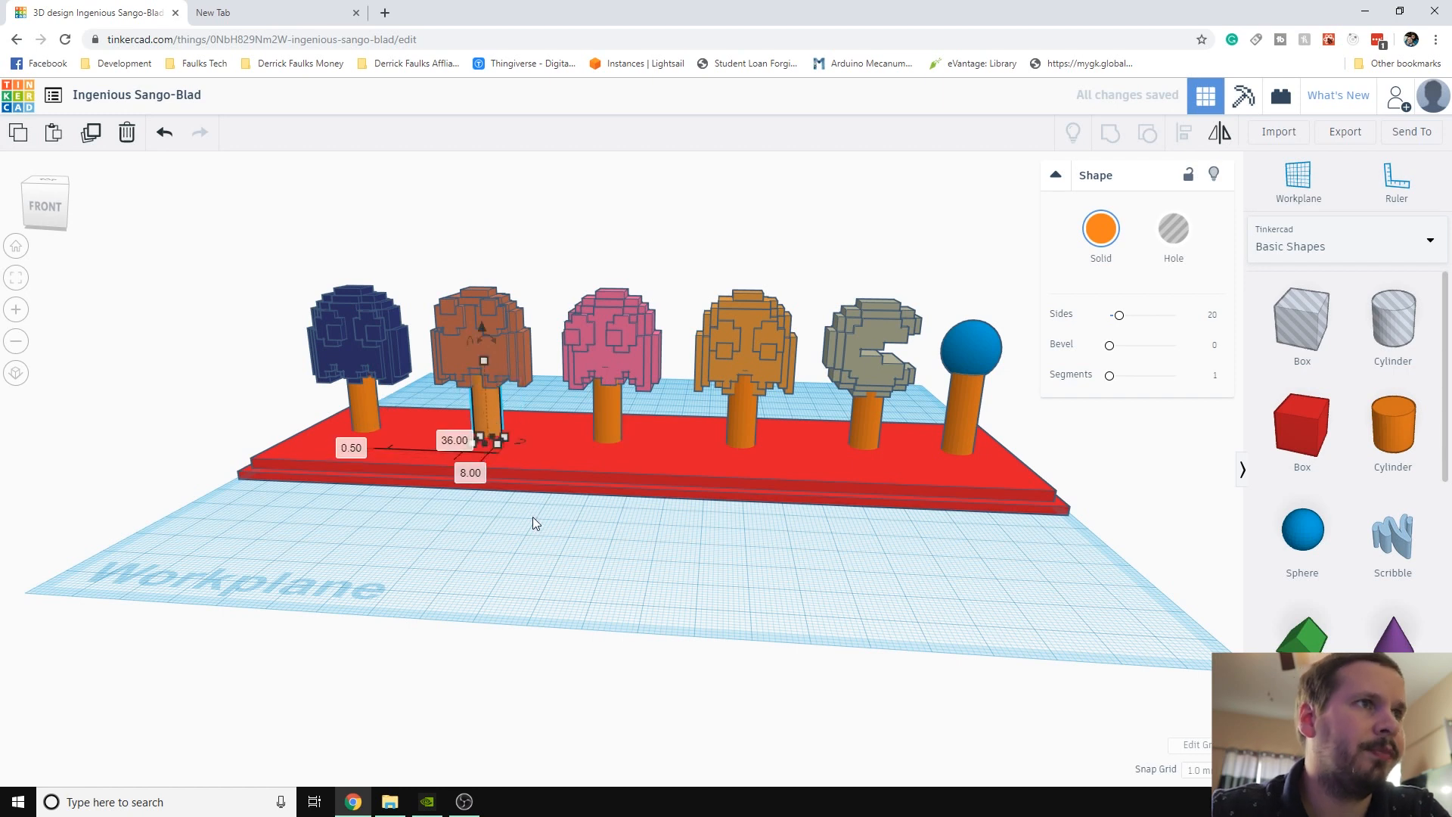
click(535, 522)
drag(464, 265, 524, 425)
click(638, 564)
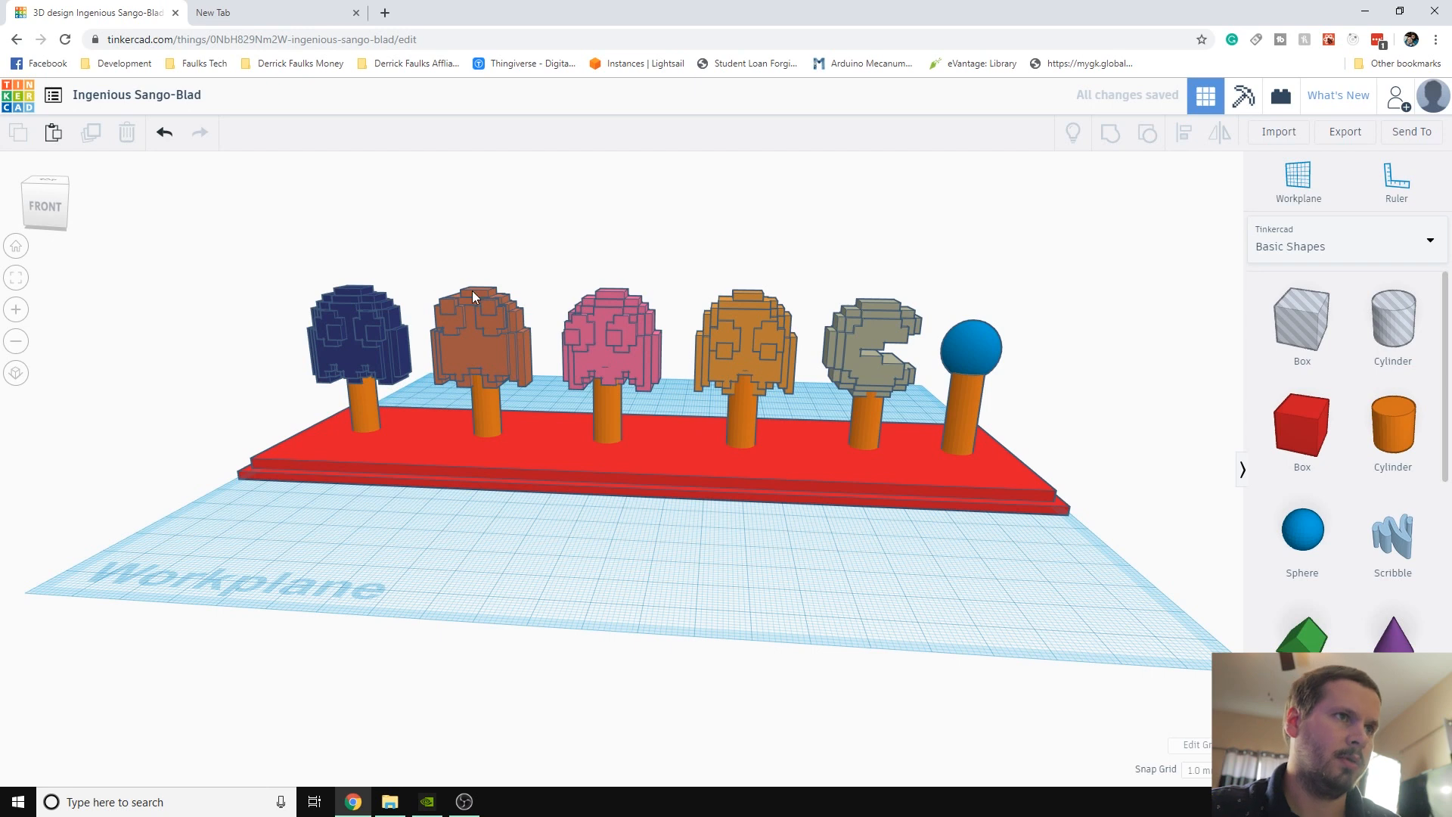
drag(481, 324, 498, 413)
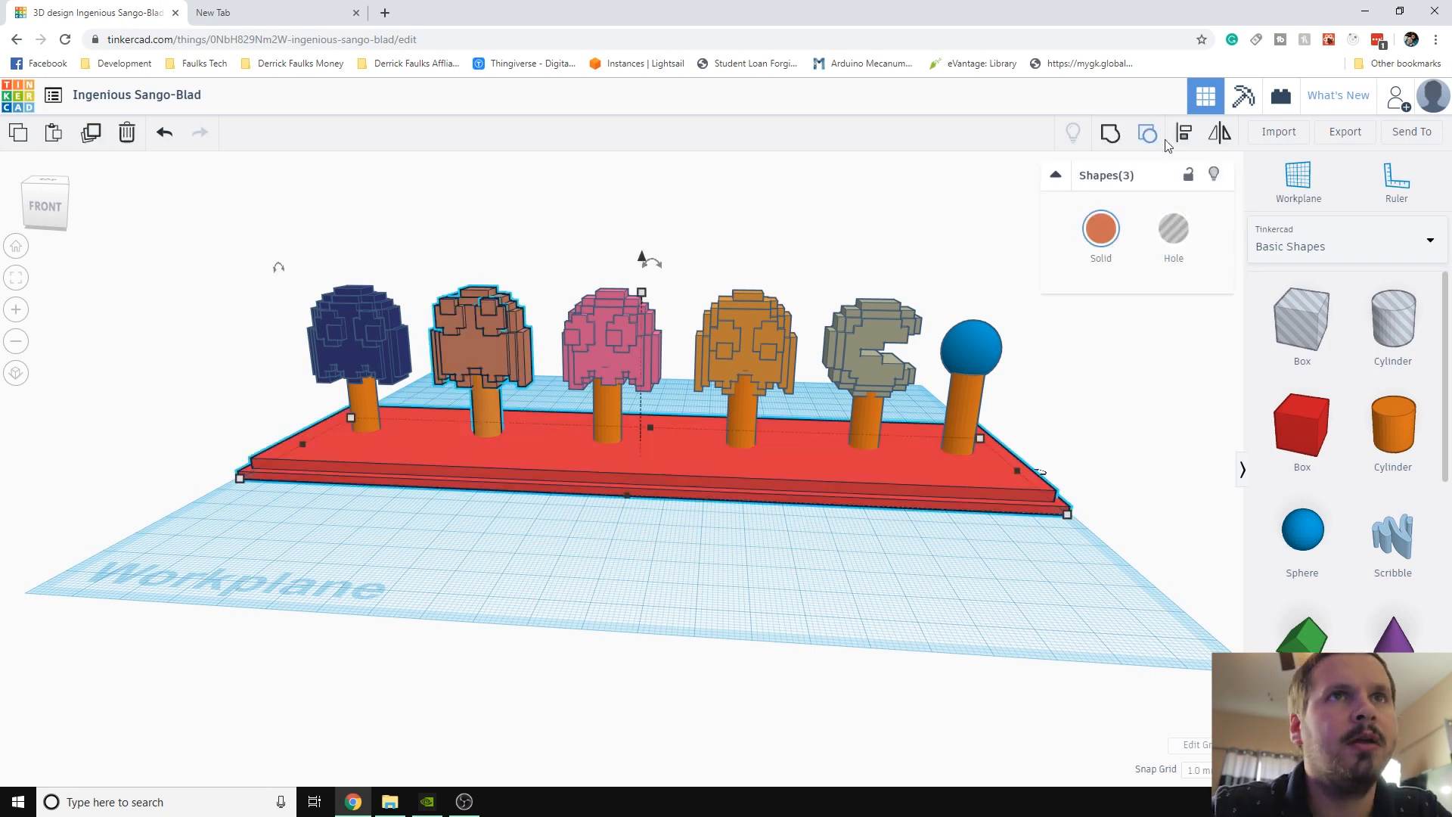
click(488, 597)
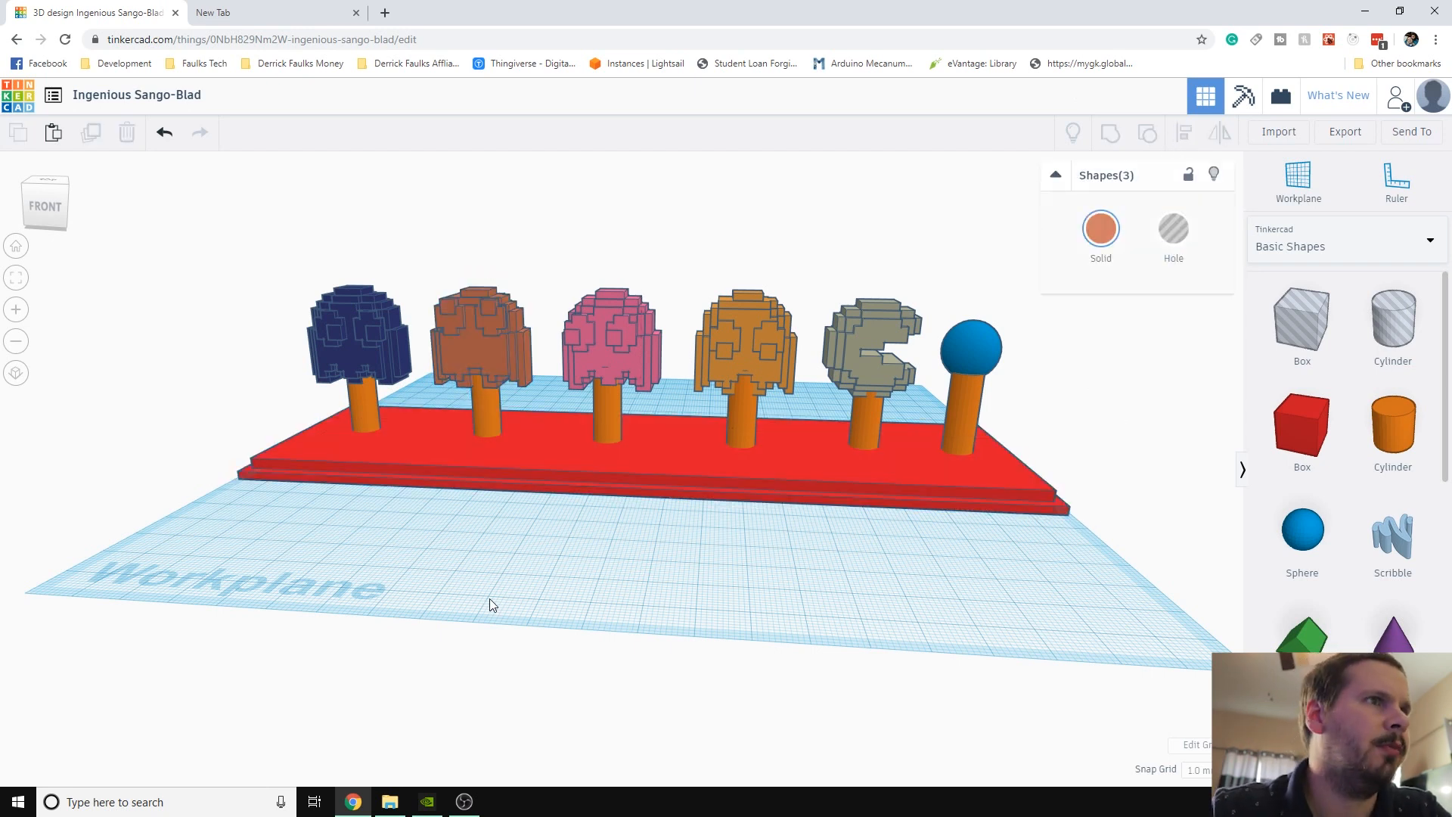
Select the orange-red ghost and its cylinder support and align them so they are centred on each other across their width
click(479, 361)
shift+click(489, 408)
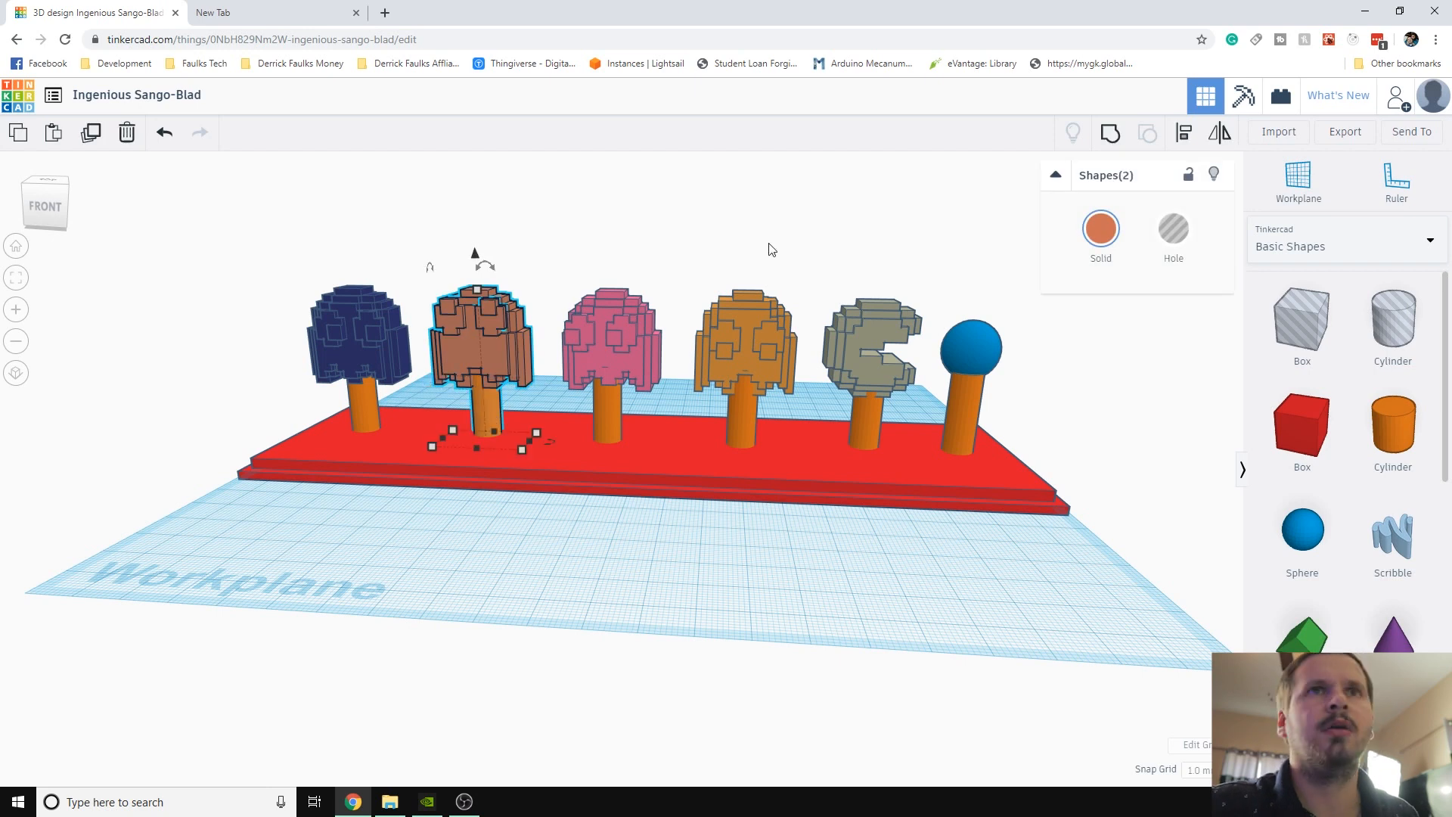
click(1182, 134)
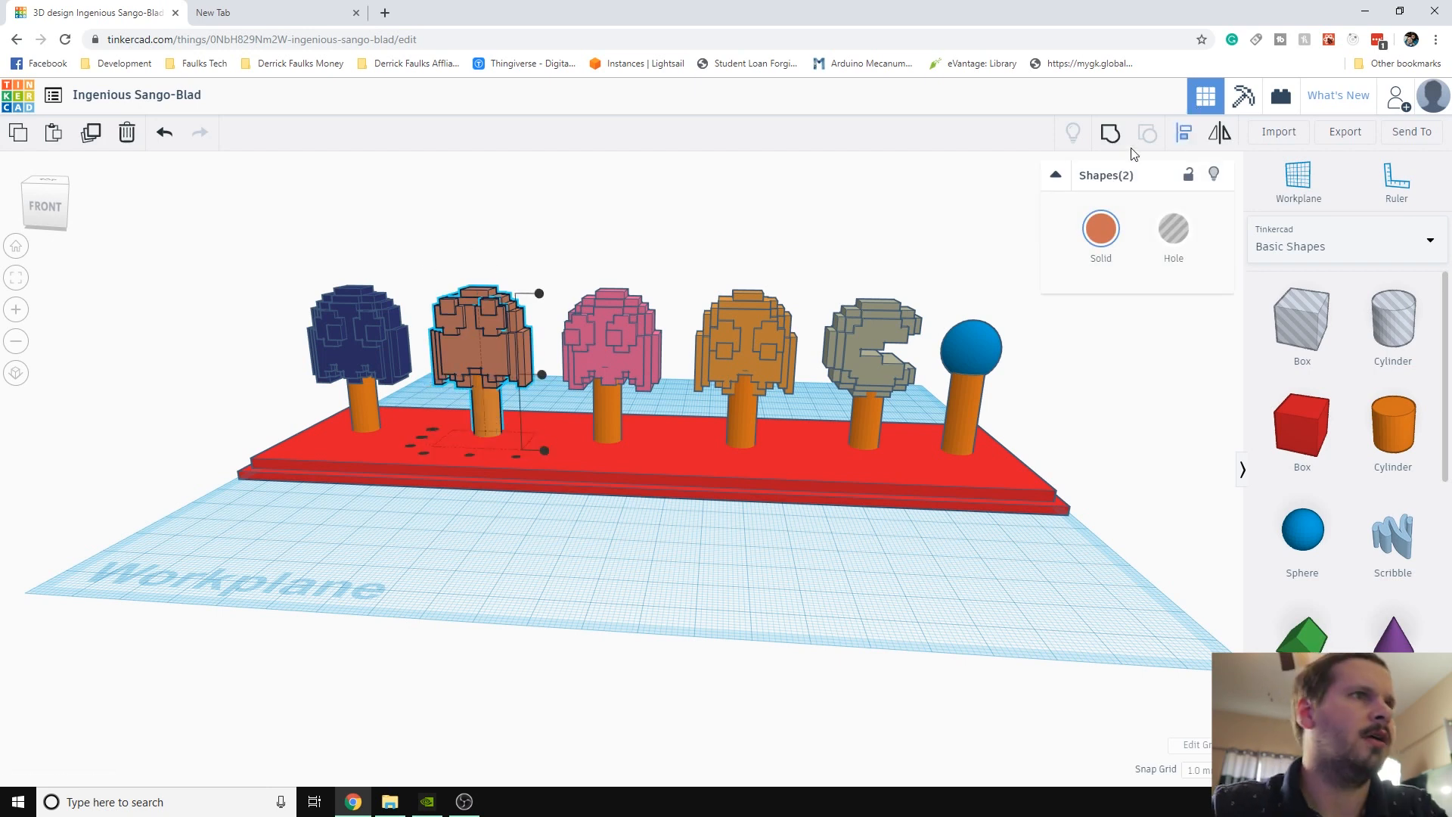
click(470, 456)
click(425, 436)
click(425, 437)
click(573, 558)
Align the orange-red ghost and its cylinder support so they are also centred front to back
right_drag(573, 558, 885, 549)
click(571, 365)
shift+click(570, 442)
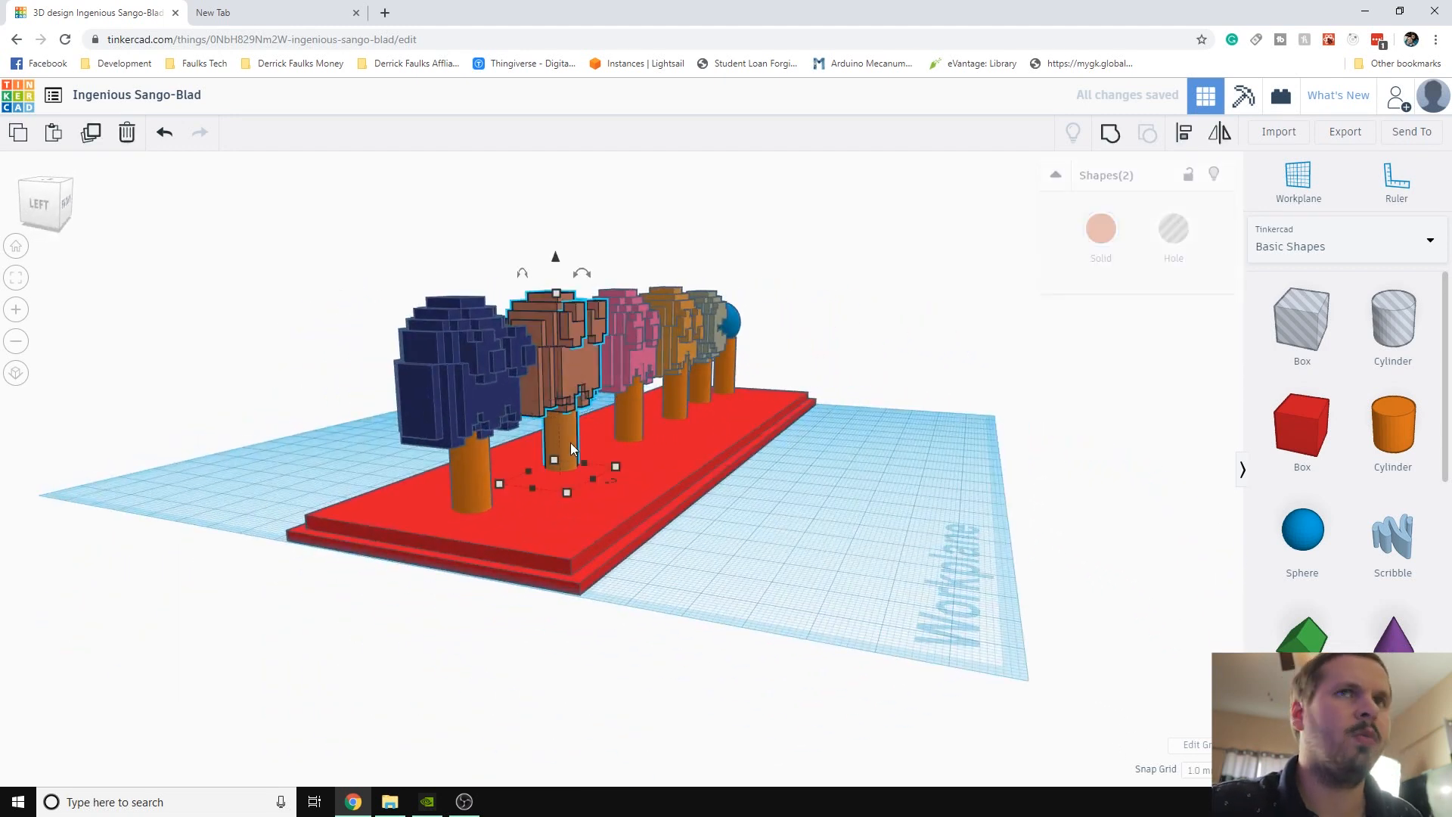
click(1185, 132)
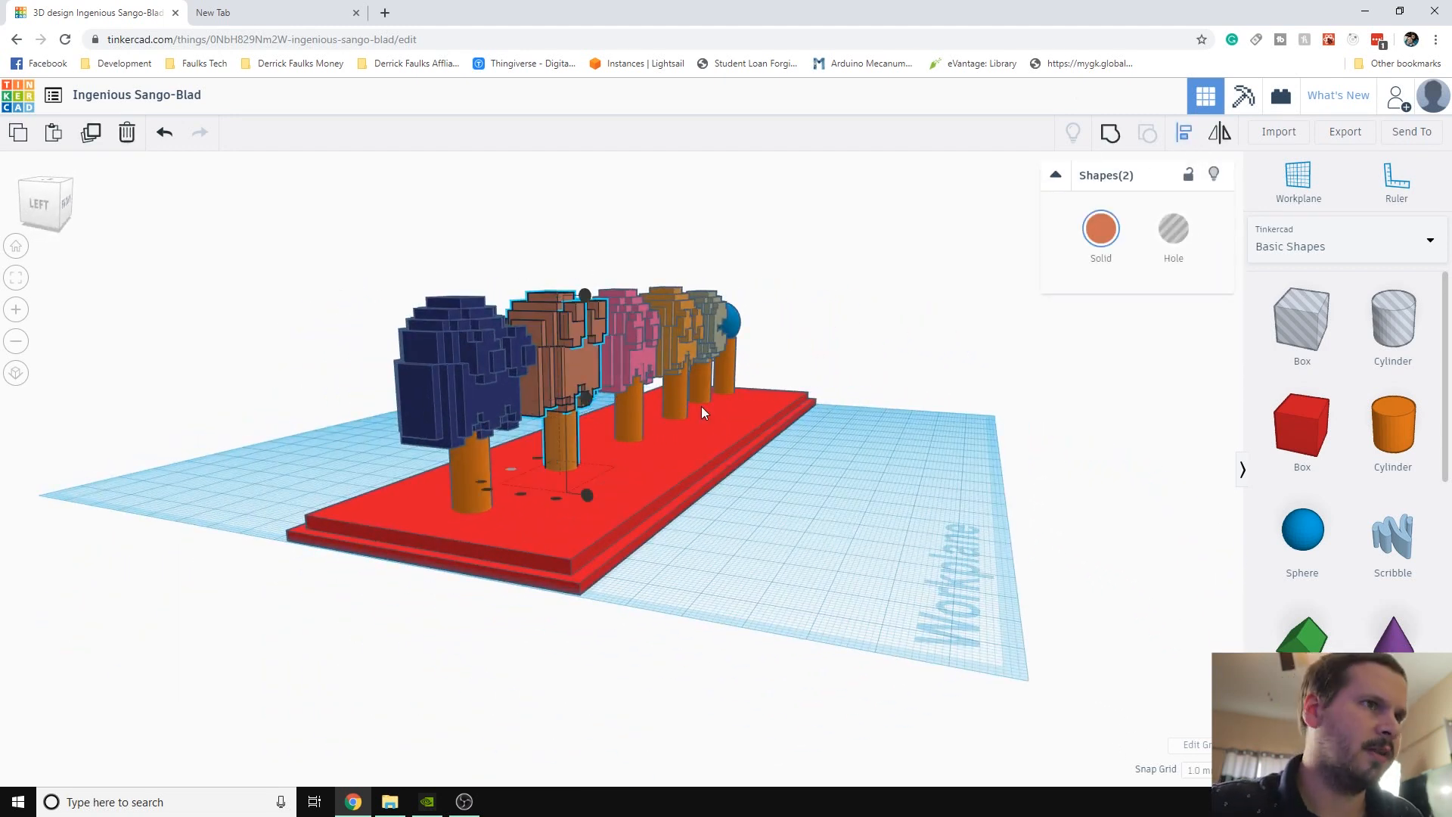
click(522, 493)
right_drag(835, 540, 560, 558)
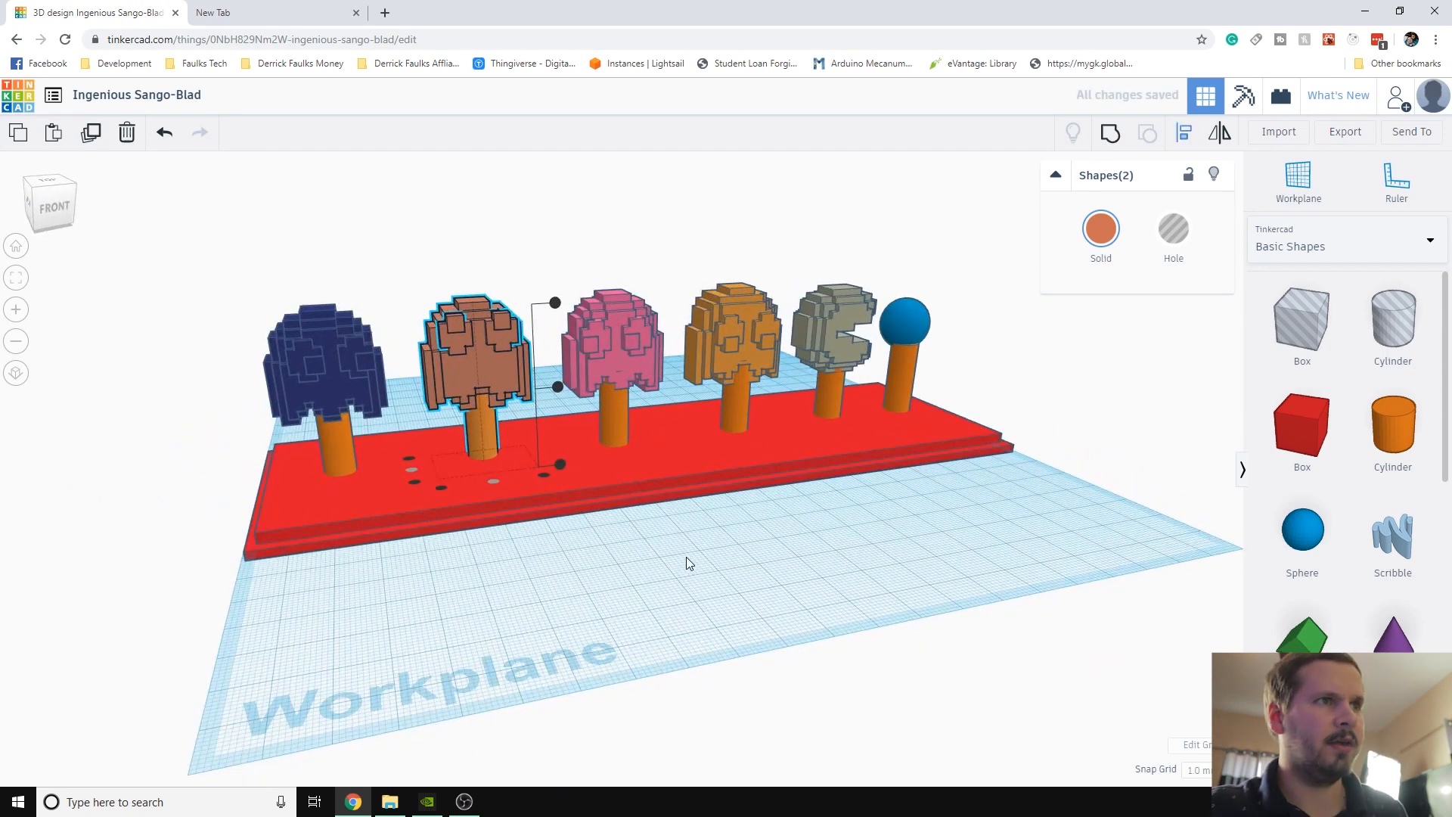
right_drag(480, 619, 567, 560)
click(569, 558)
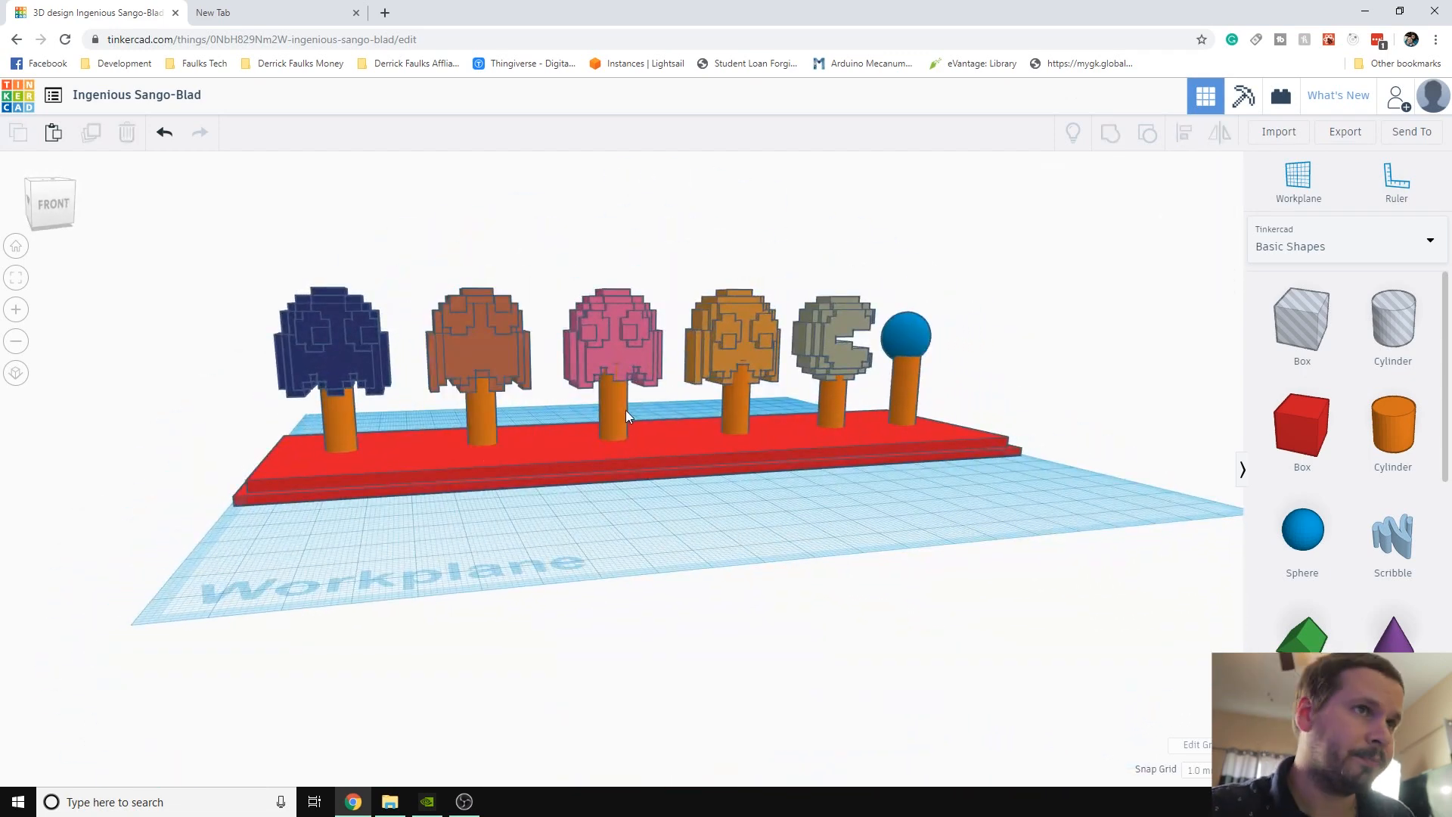
click(640, 363)
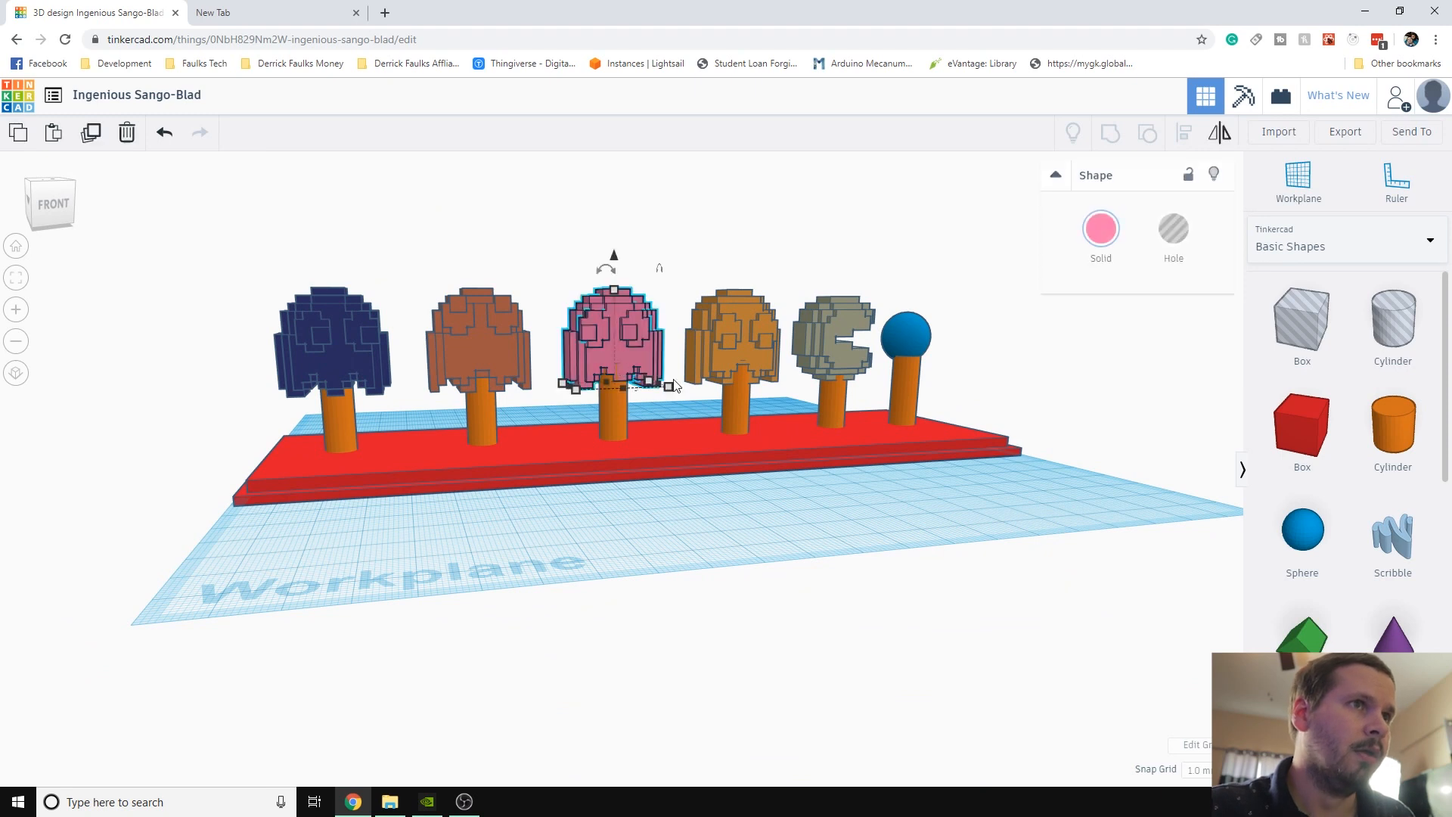
shift+click(619, 420)
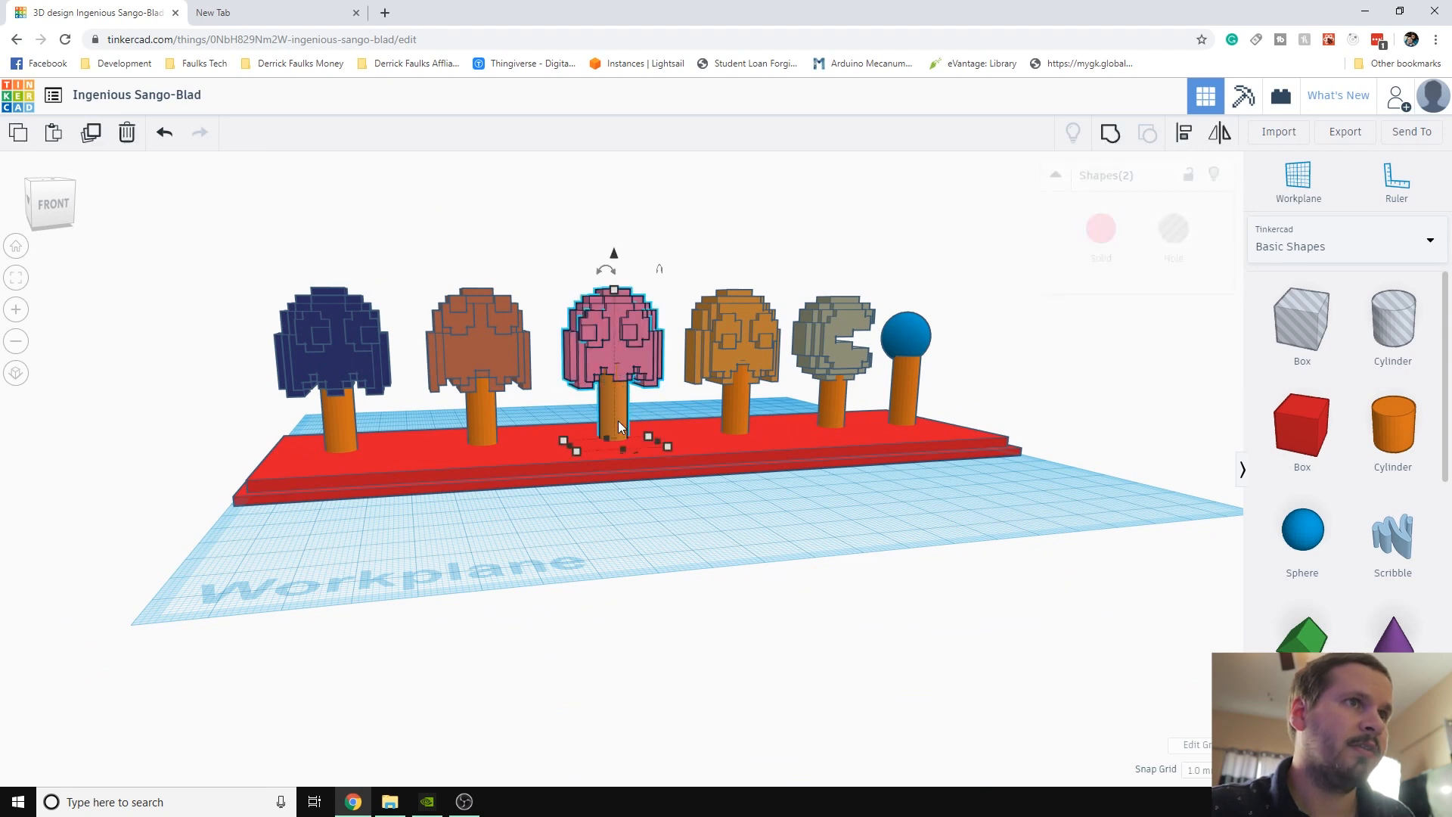
click(1182, 142)
click(547, 446)
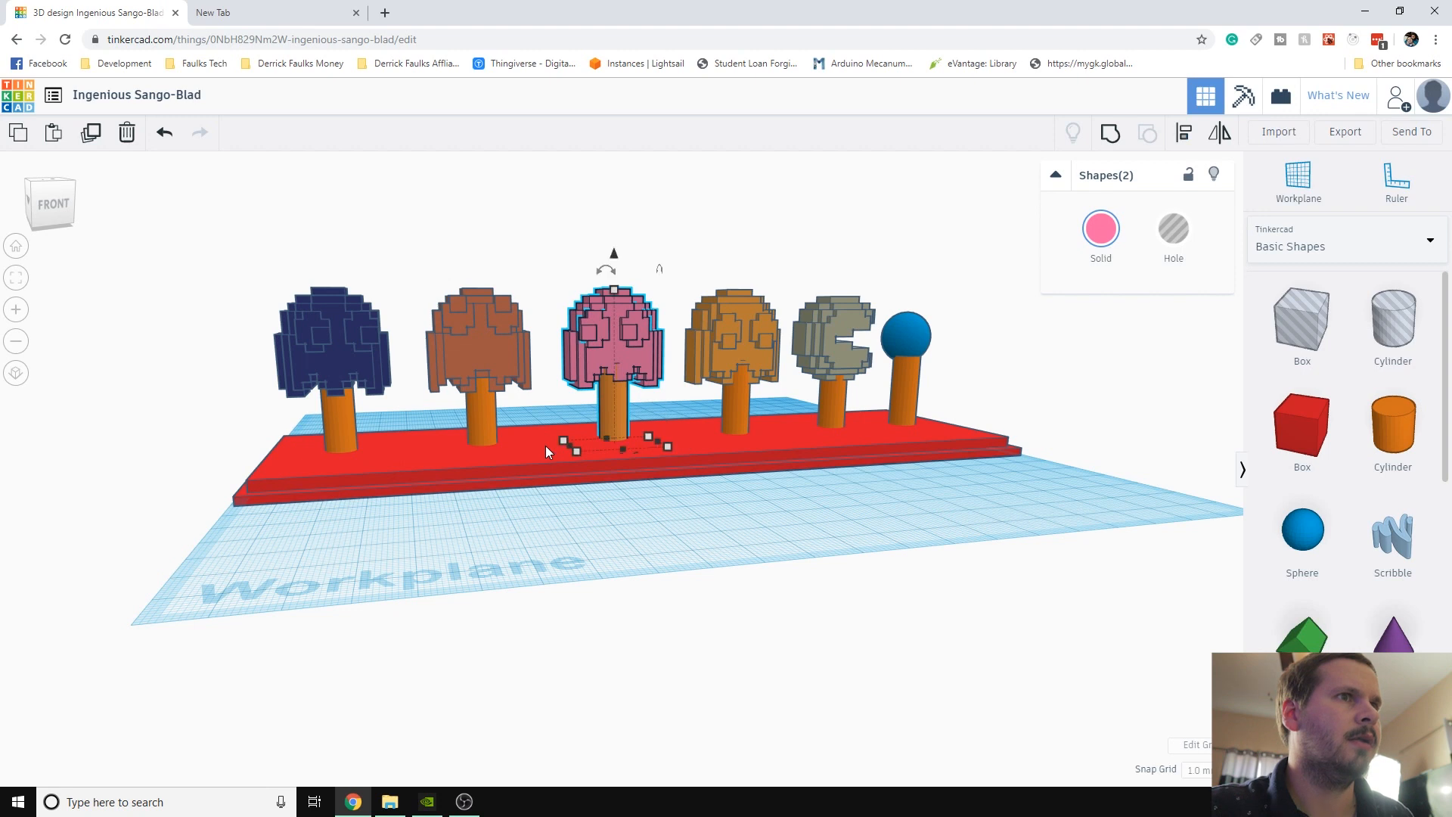
click(706, 533)
Align the pink ghost and its cylinder support so they are centred on each other in width and depth
right_drag(706, 533, 592, 369)
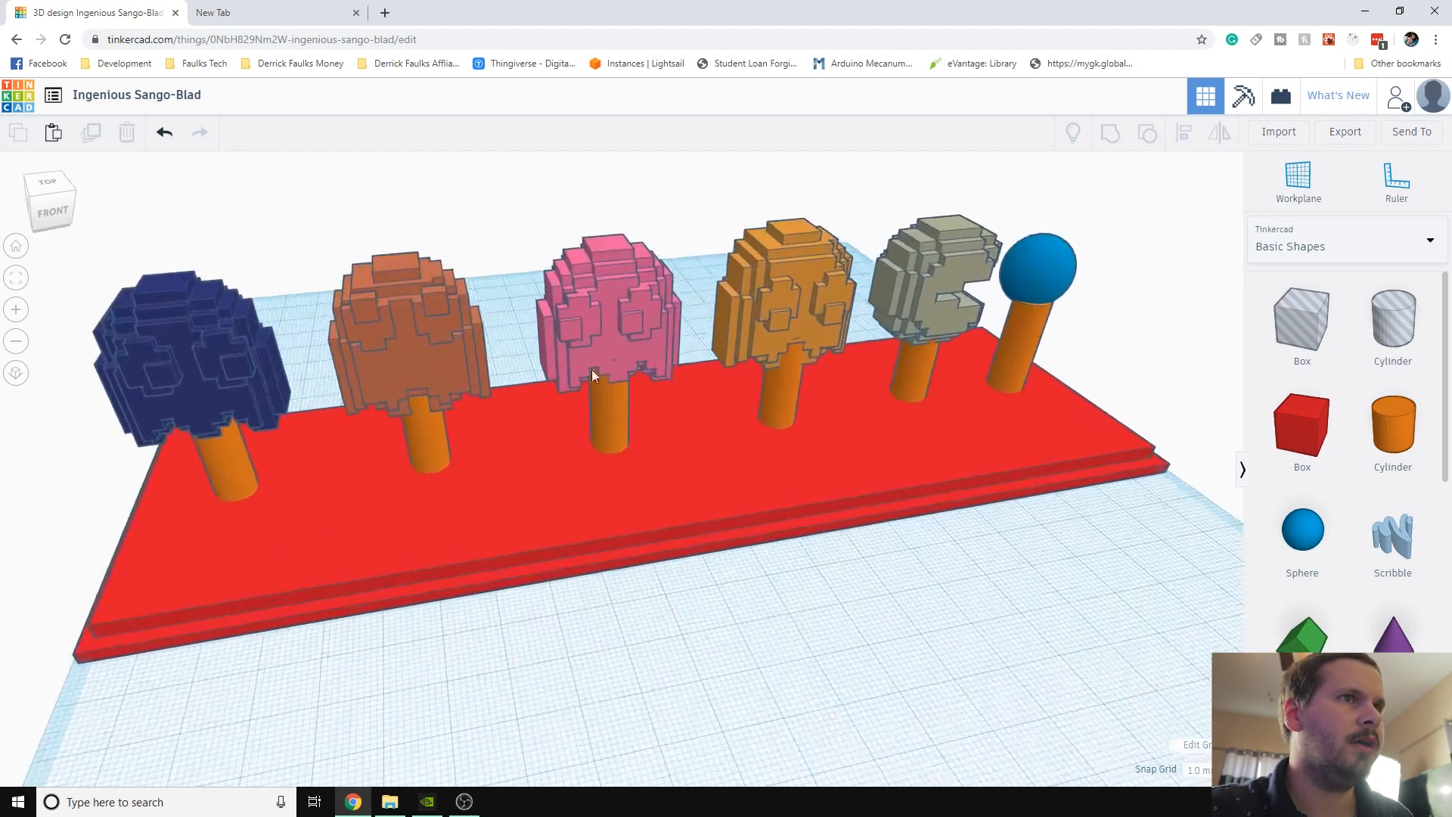
click(616, 387)
shift+click(611, 432)
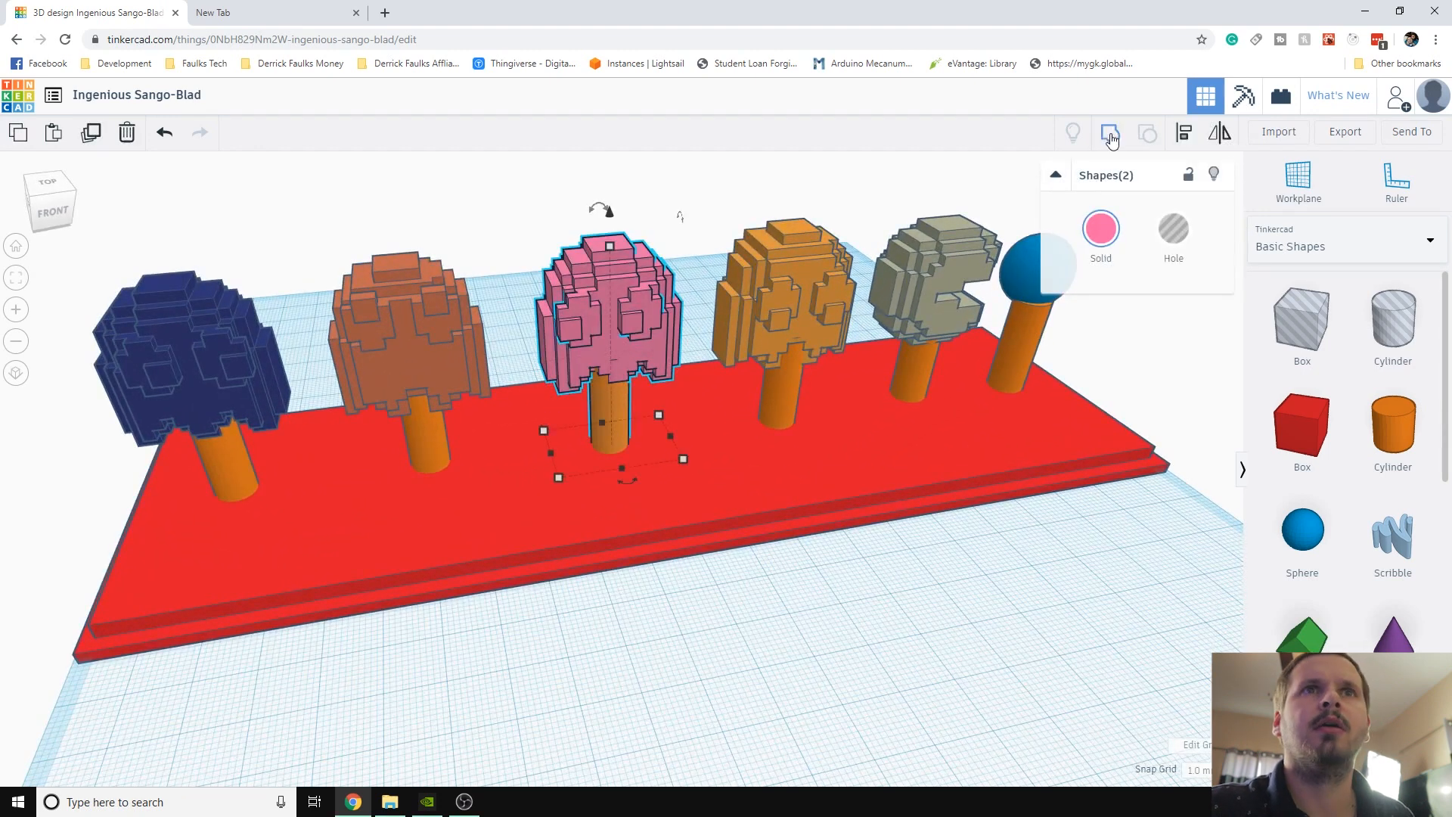
key(l)
click(529, 455)
click(628, 482)
key(Escape)
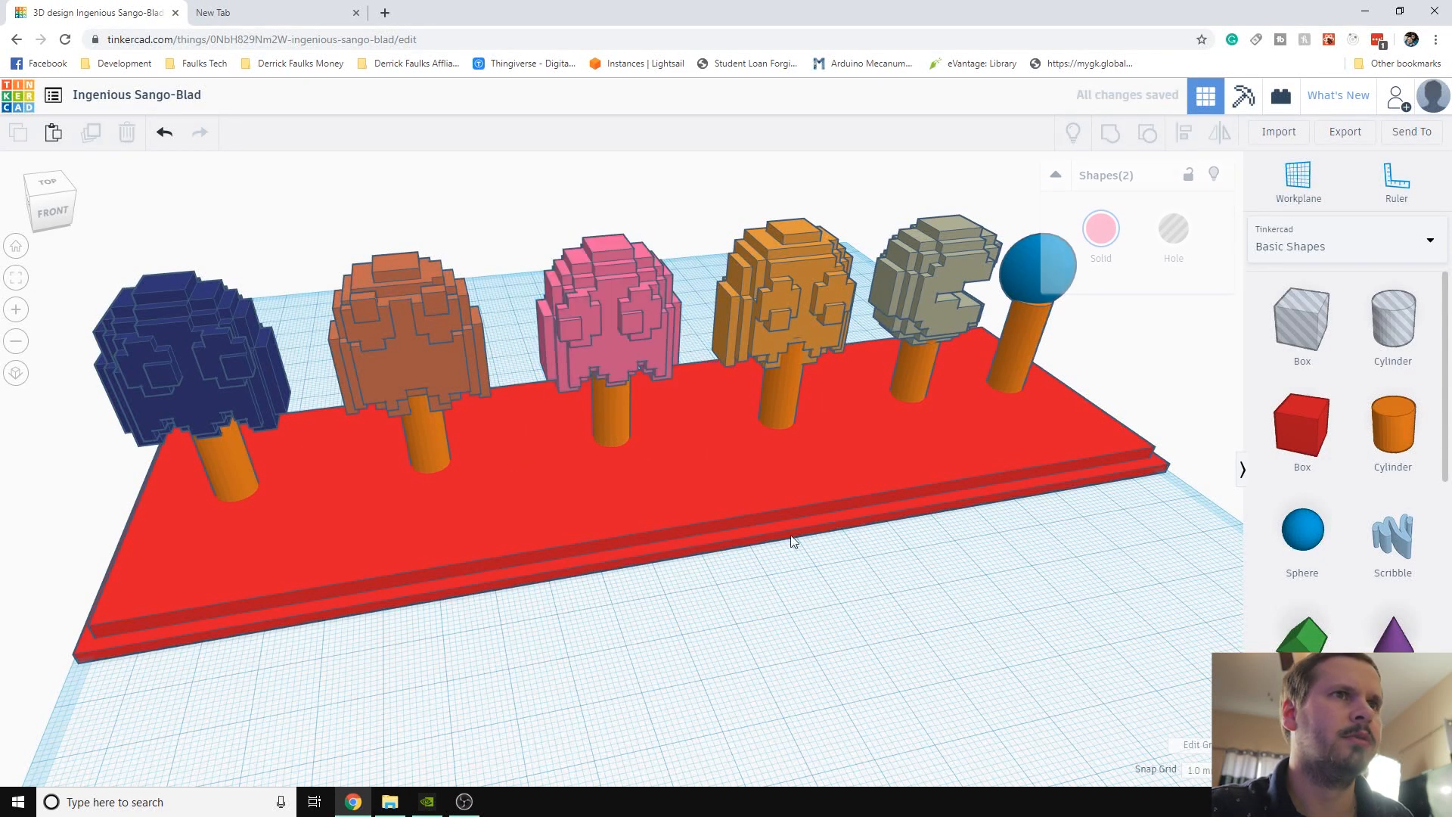
Align the orange ghost and its cylinder support so they are centred front to back
click(773, 338)
shift+click(782, 389)
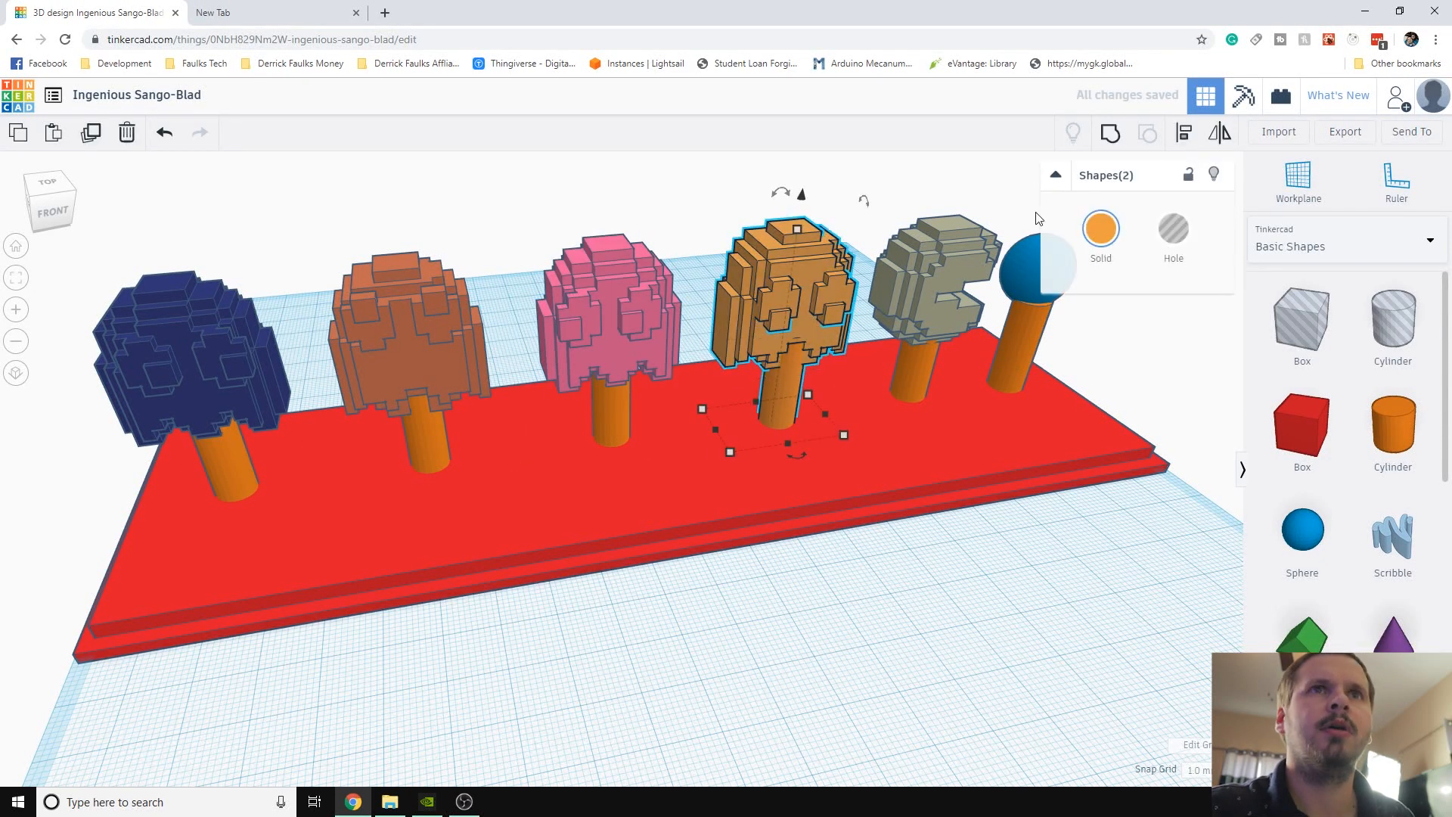
click(1184, 133)
click(699, 434)
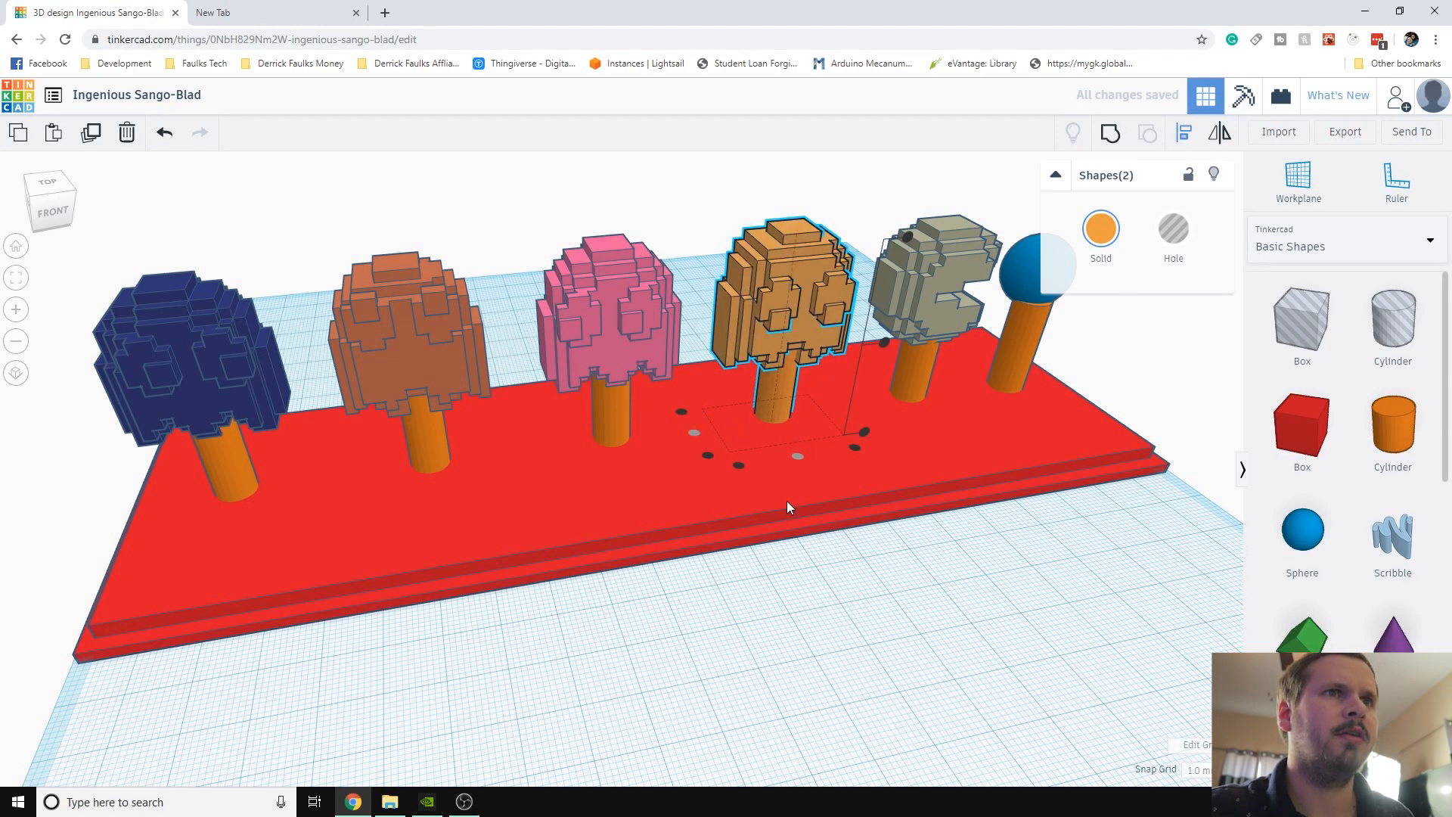
key(Escape)
Align Pac-Man and its cylinder support so they are centred on each other in width and depth
click(934, 314)
shift+click(920, 380)
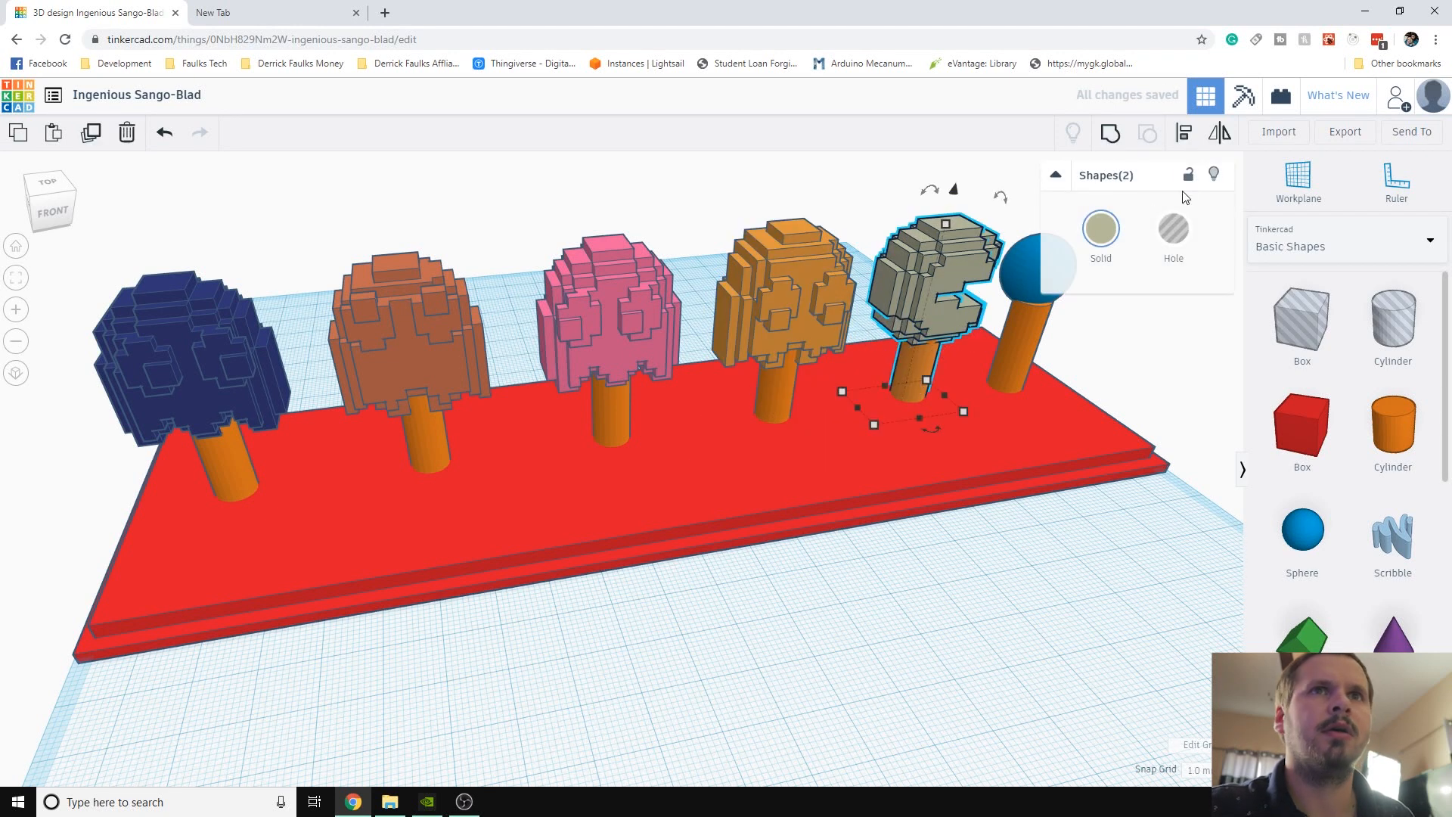
key(l)
click(932, 434)
click(840, 412)
click(1053, 578)
Align the blue sphere and its cylinder support so they are centred on each other in width and depth
drag(1021, 229, 1043, 328)
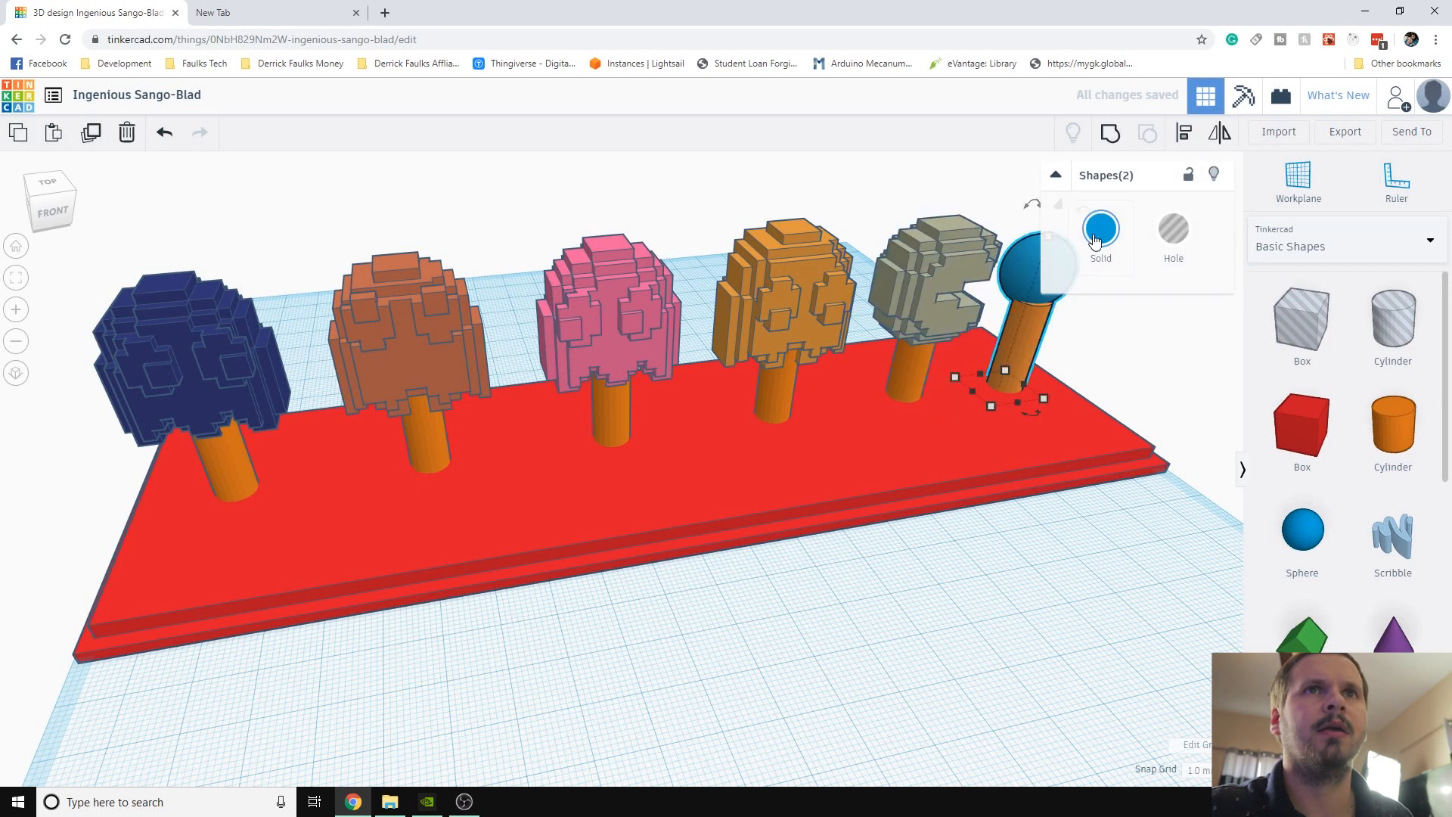
click(1182, 135)
click(947, 395)
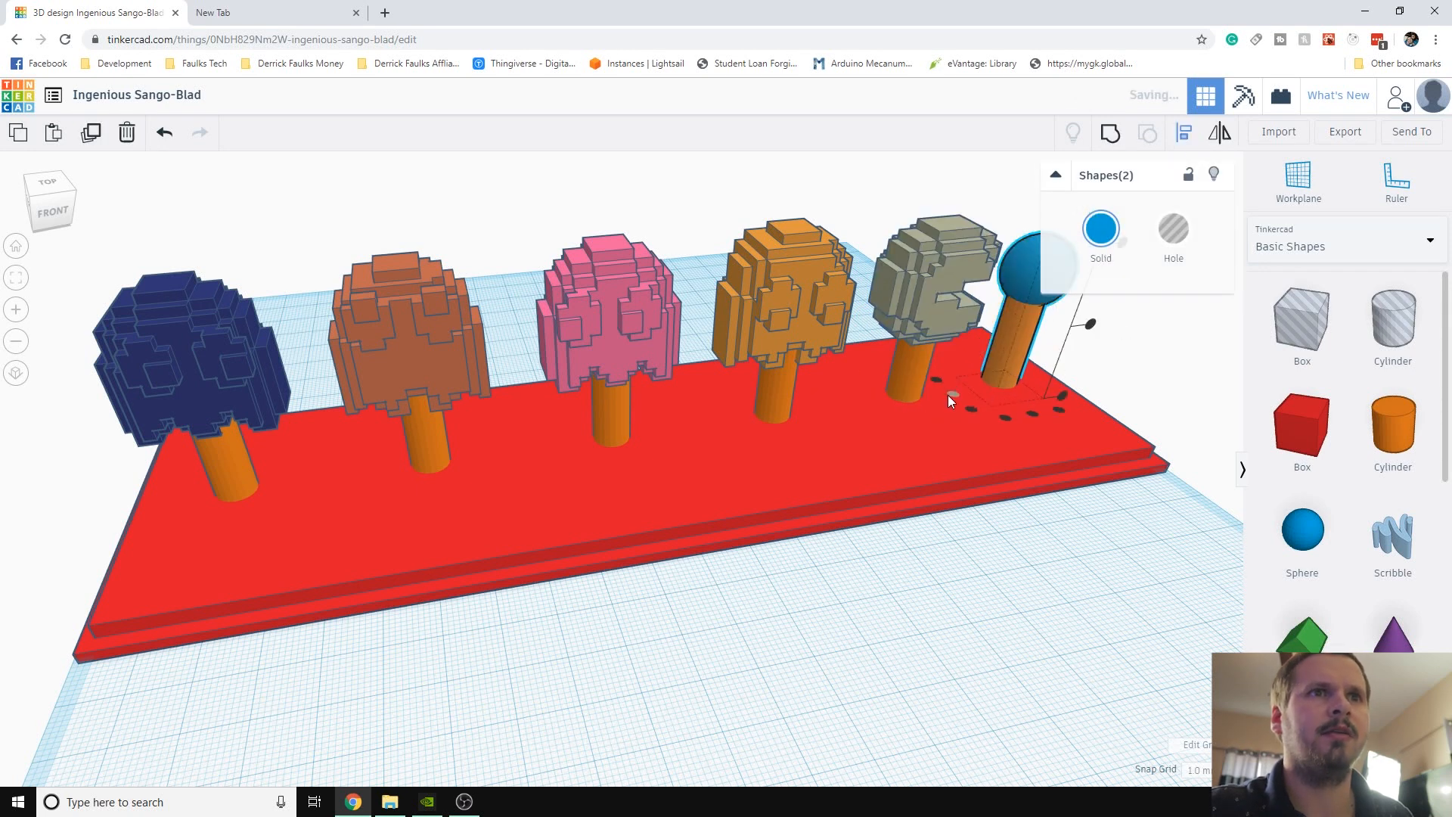
click(1035, 414)
click(1069, 558)
Lower the blue sphere further onto its cylinder support, to a height of 23 mm above the workplane
right_drag(1068, 559, 1069, 606)
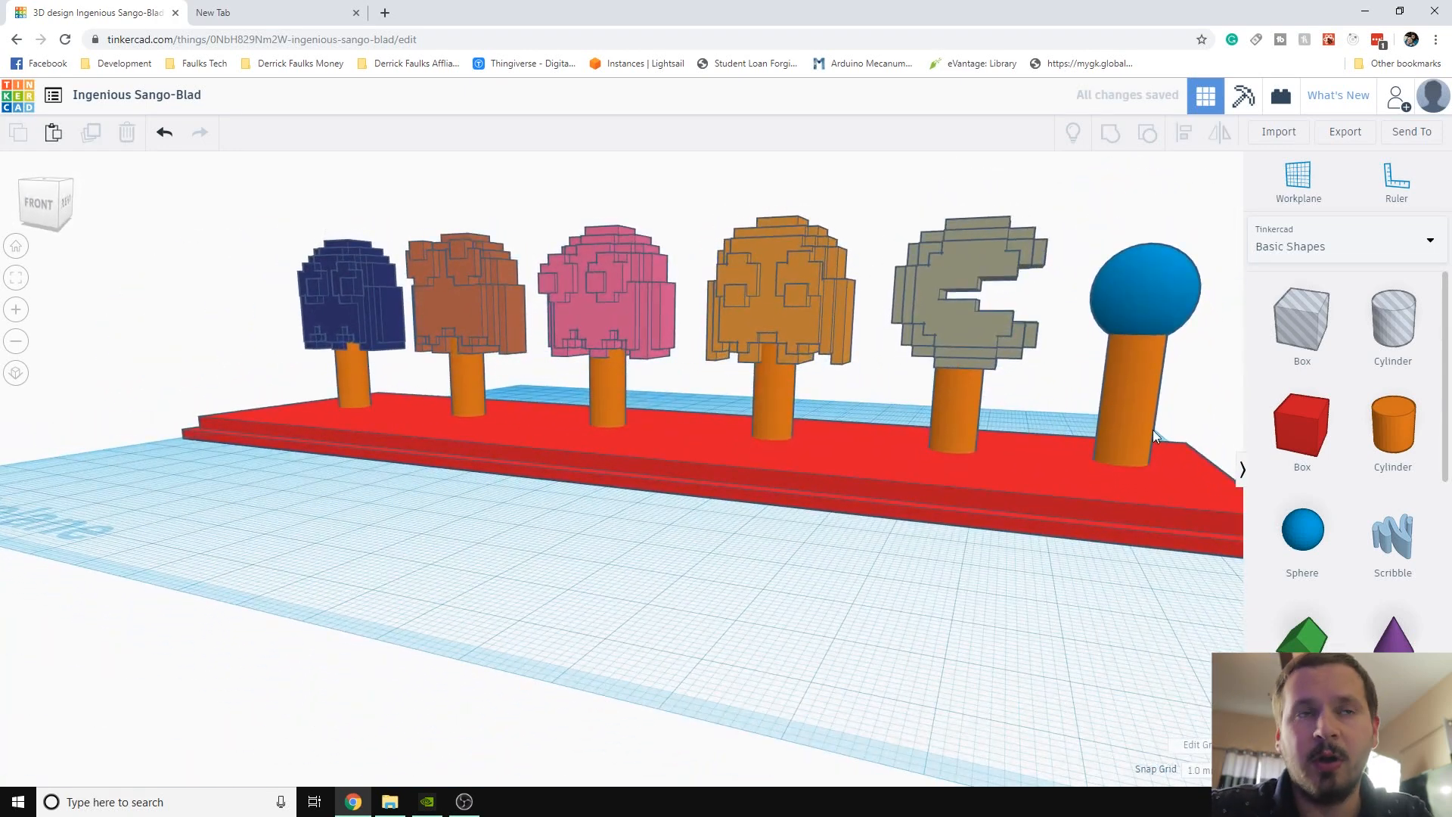
click(1137, 315)
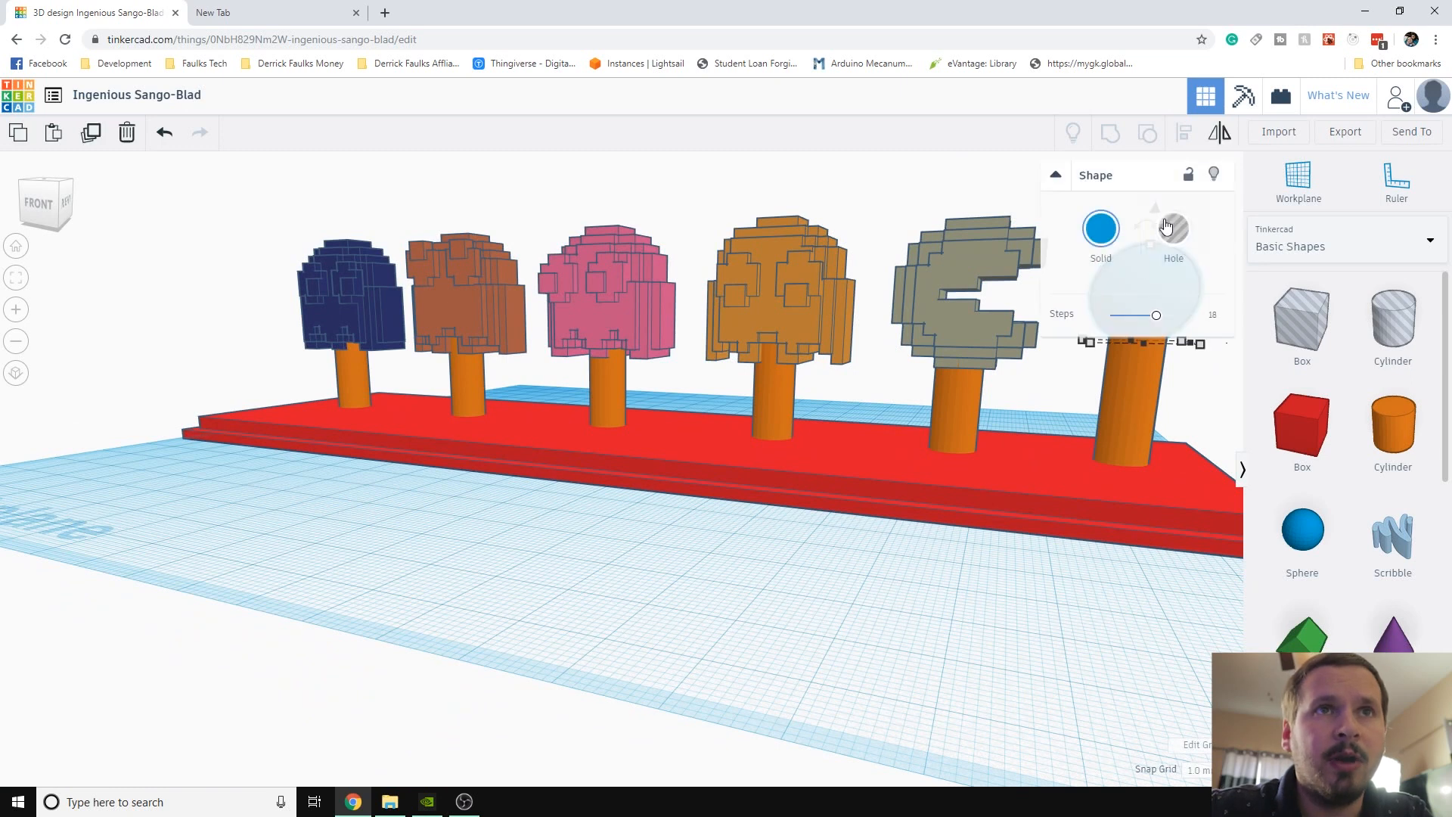
click(1049, 656)
click(1145, 290)
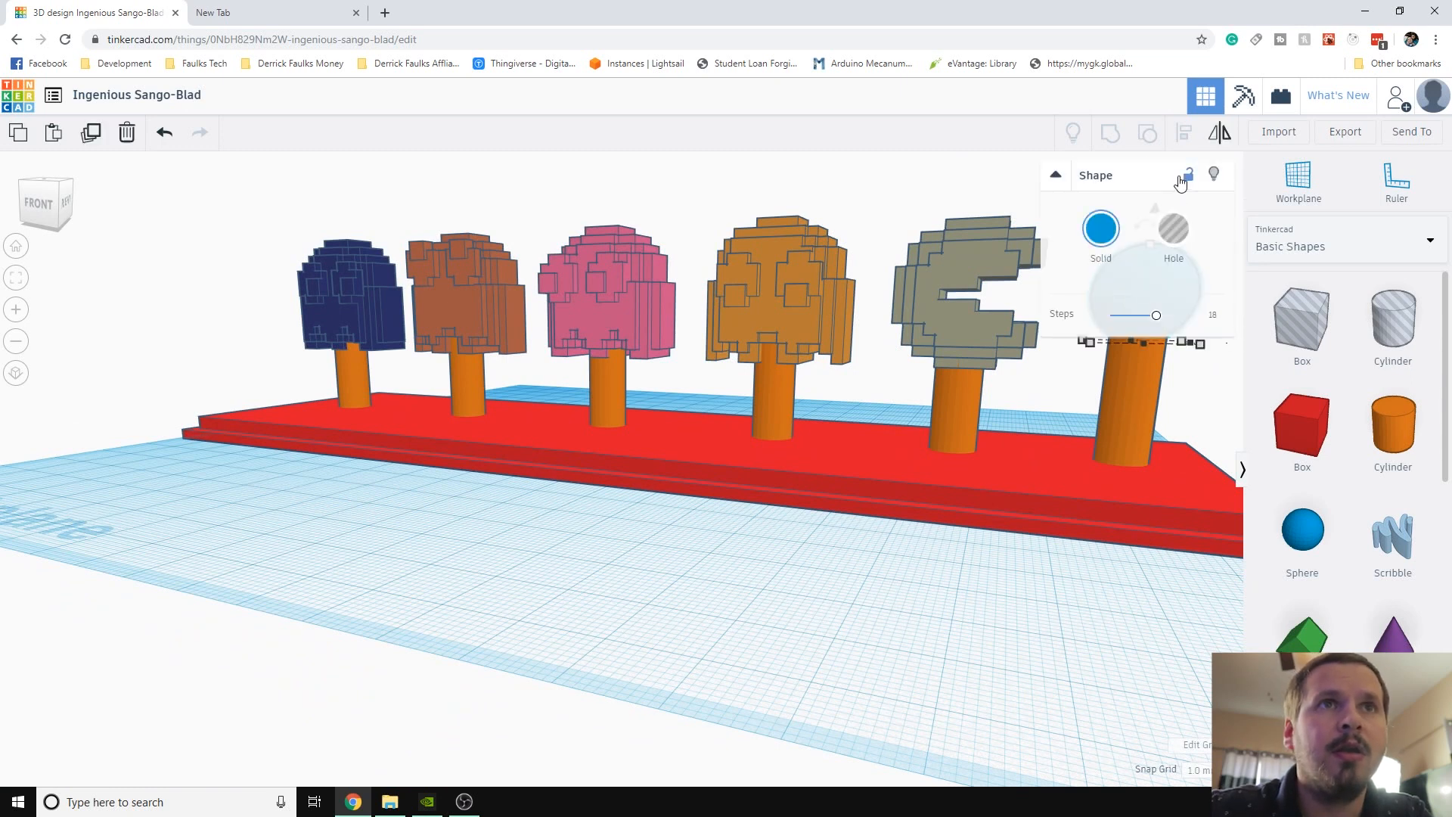
right_drag(1105, 552, 1058, 530)
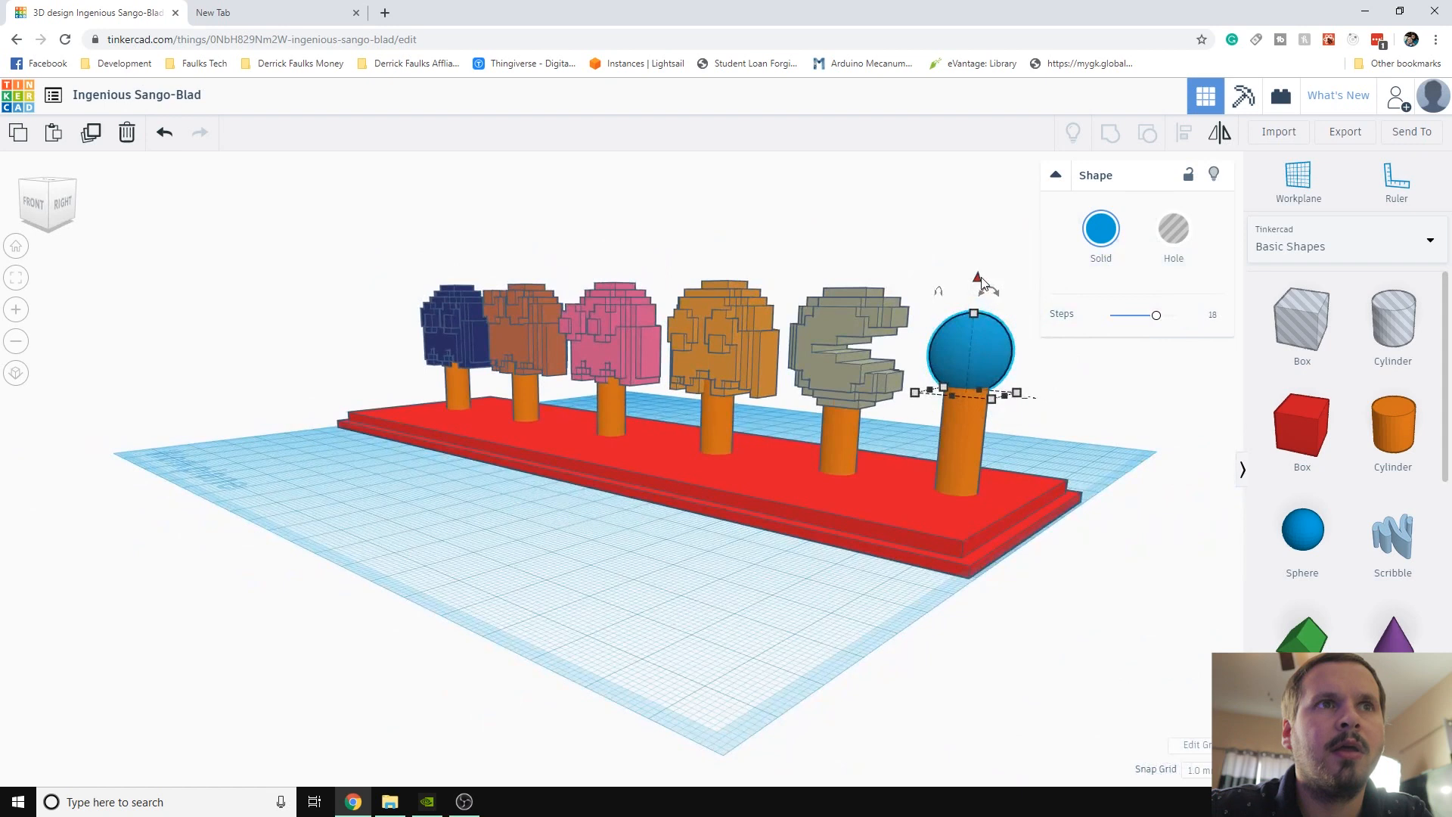
drag(975, 289, 976, 298)
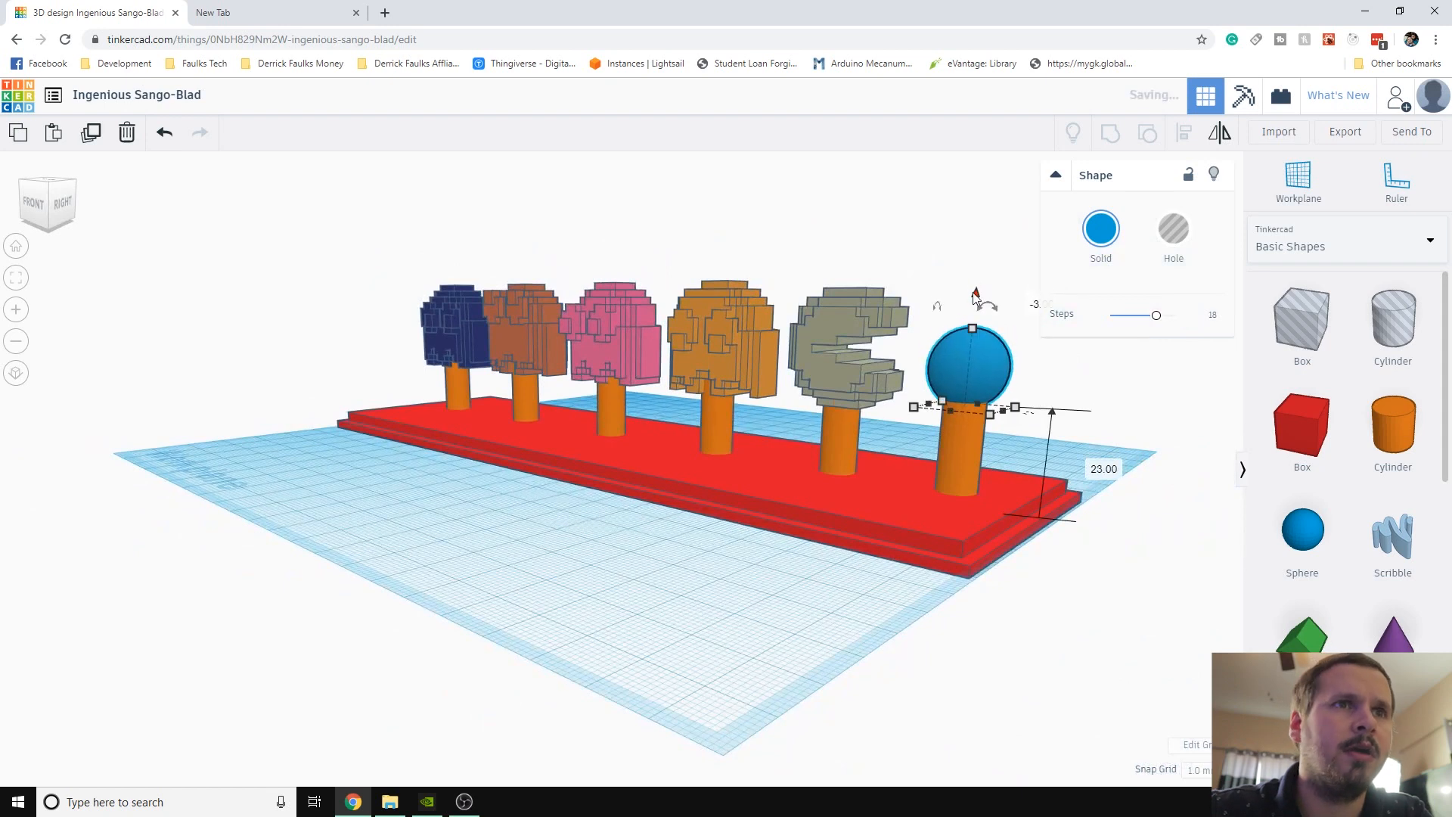
click(538, 699)
Undo the last change
right_drag(734, 640, 856, 453)
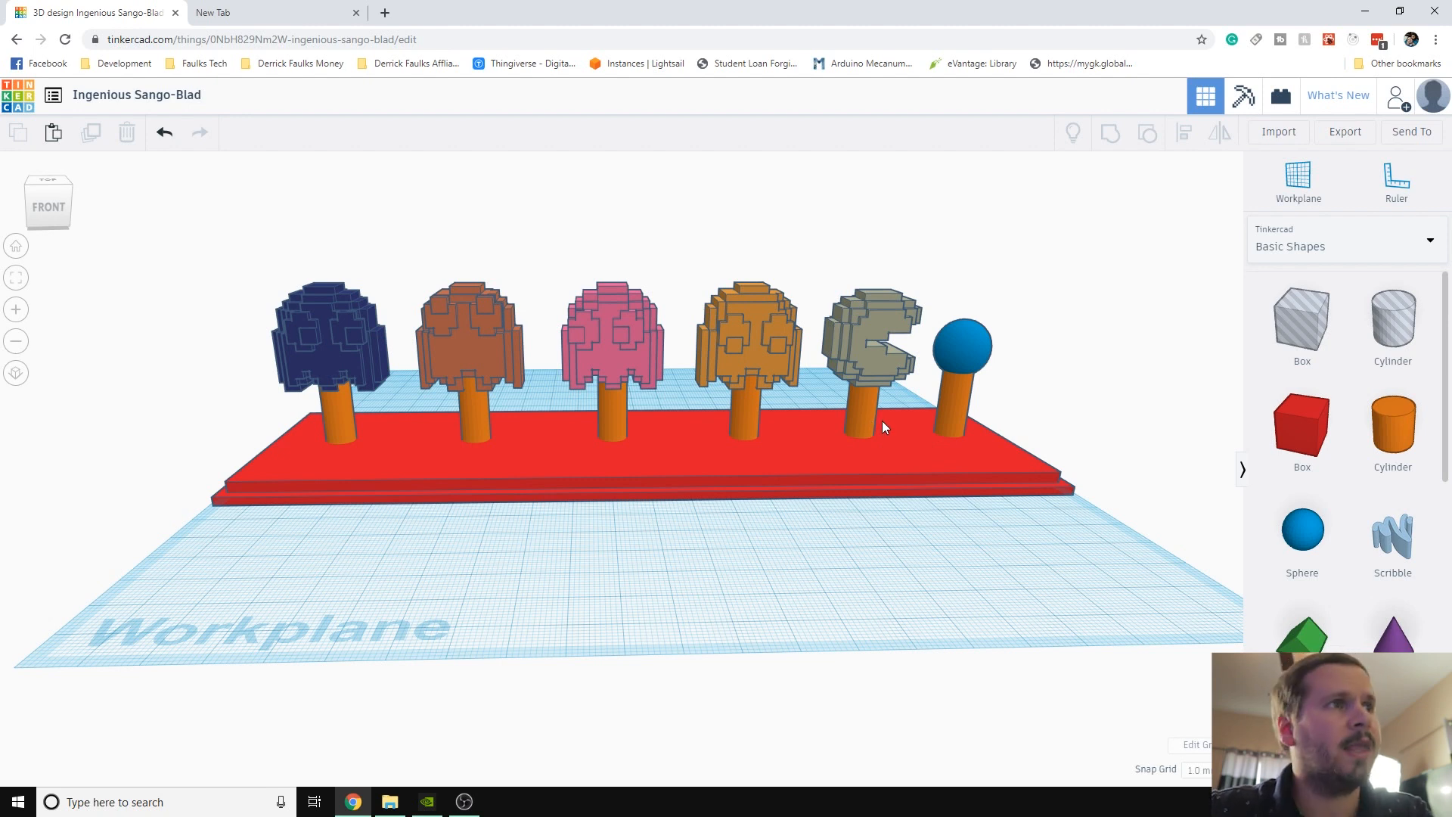
click(858, 429)
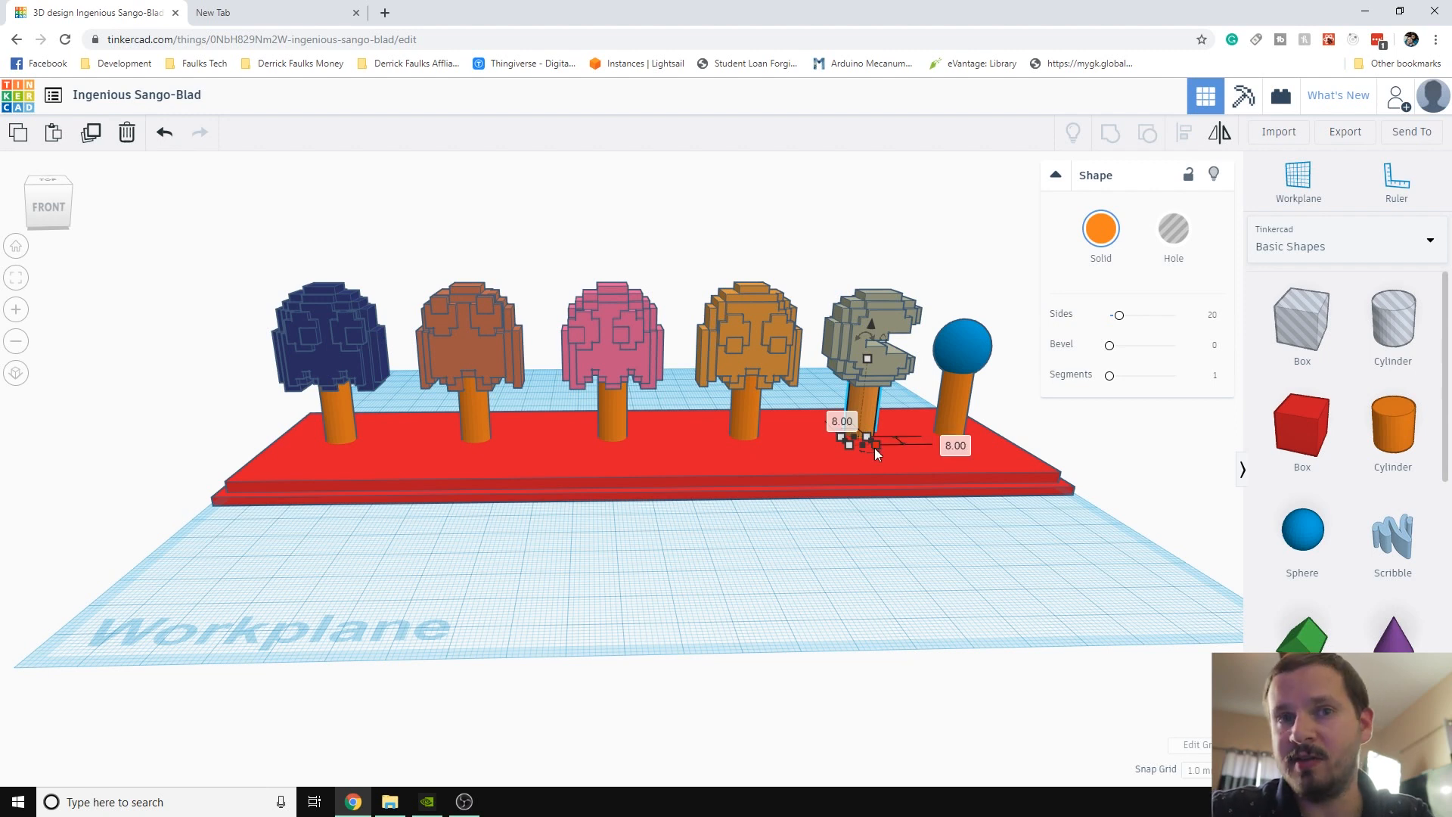
click(625, 532)
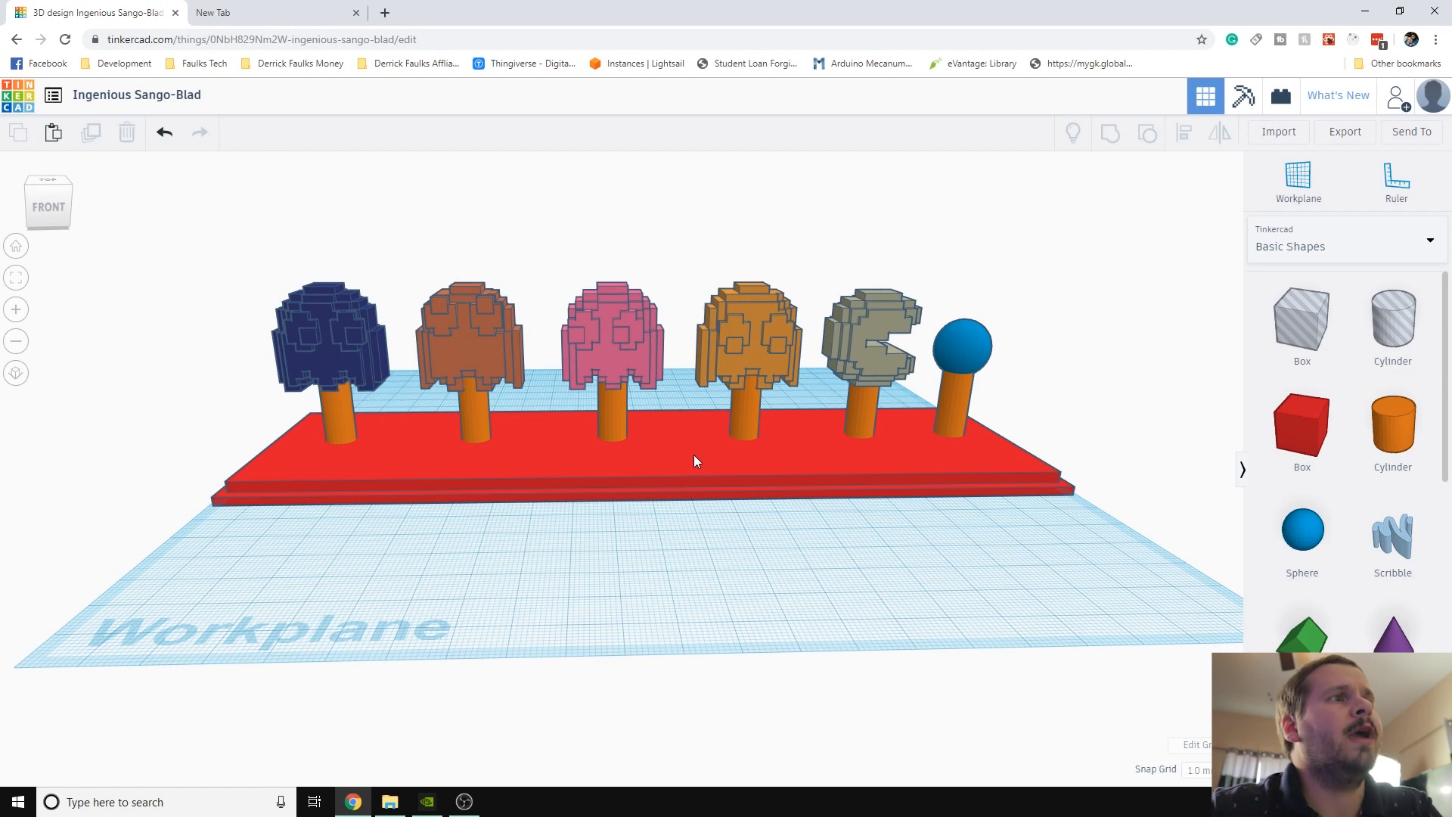
key(ctrl+z)
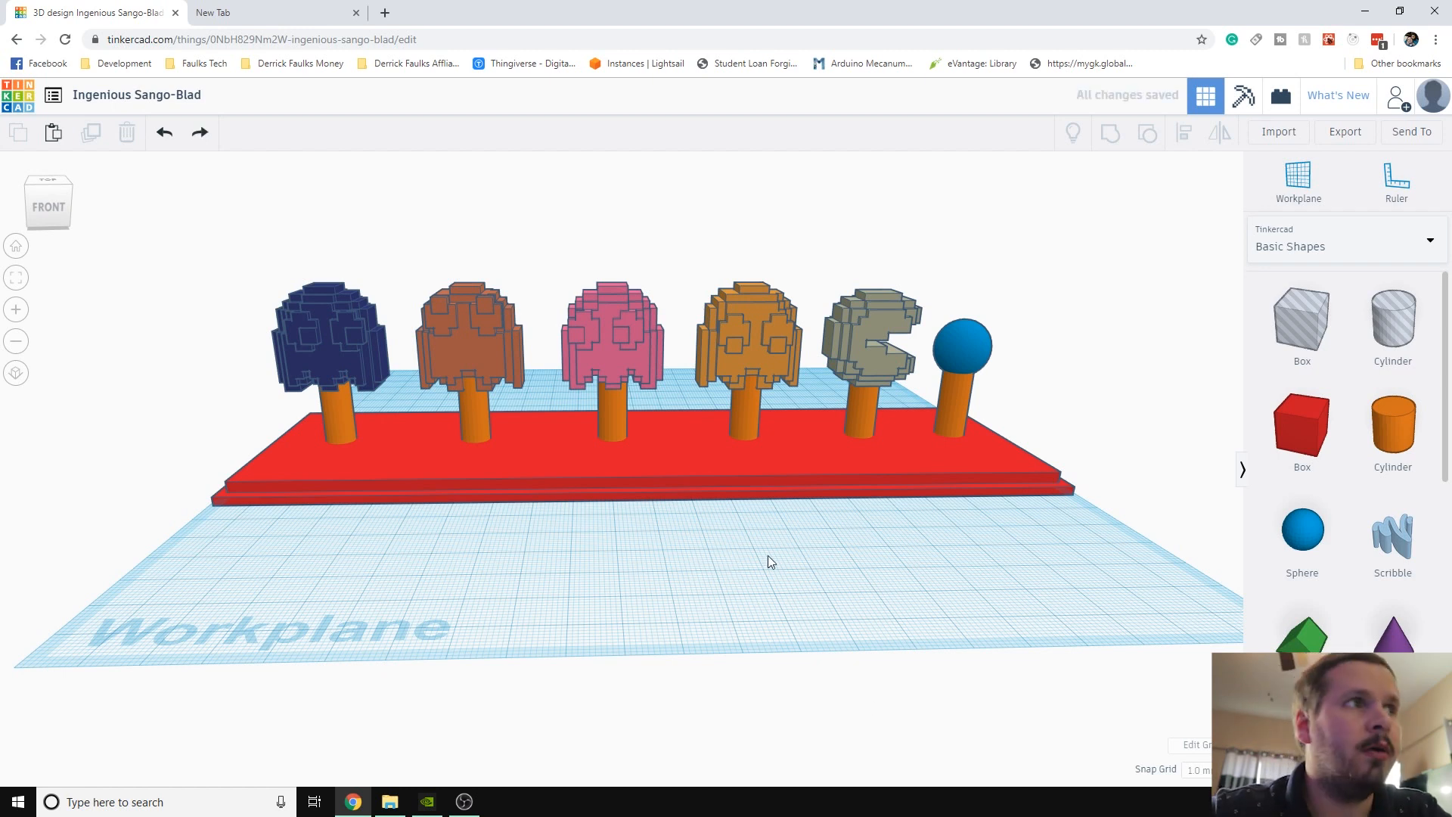
Select the four ghosts, Pac-Man and the sphere together with their cylinder supports and align them as a row
drag(290, 229, 976, 399)
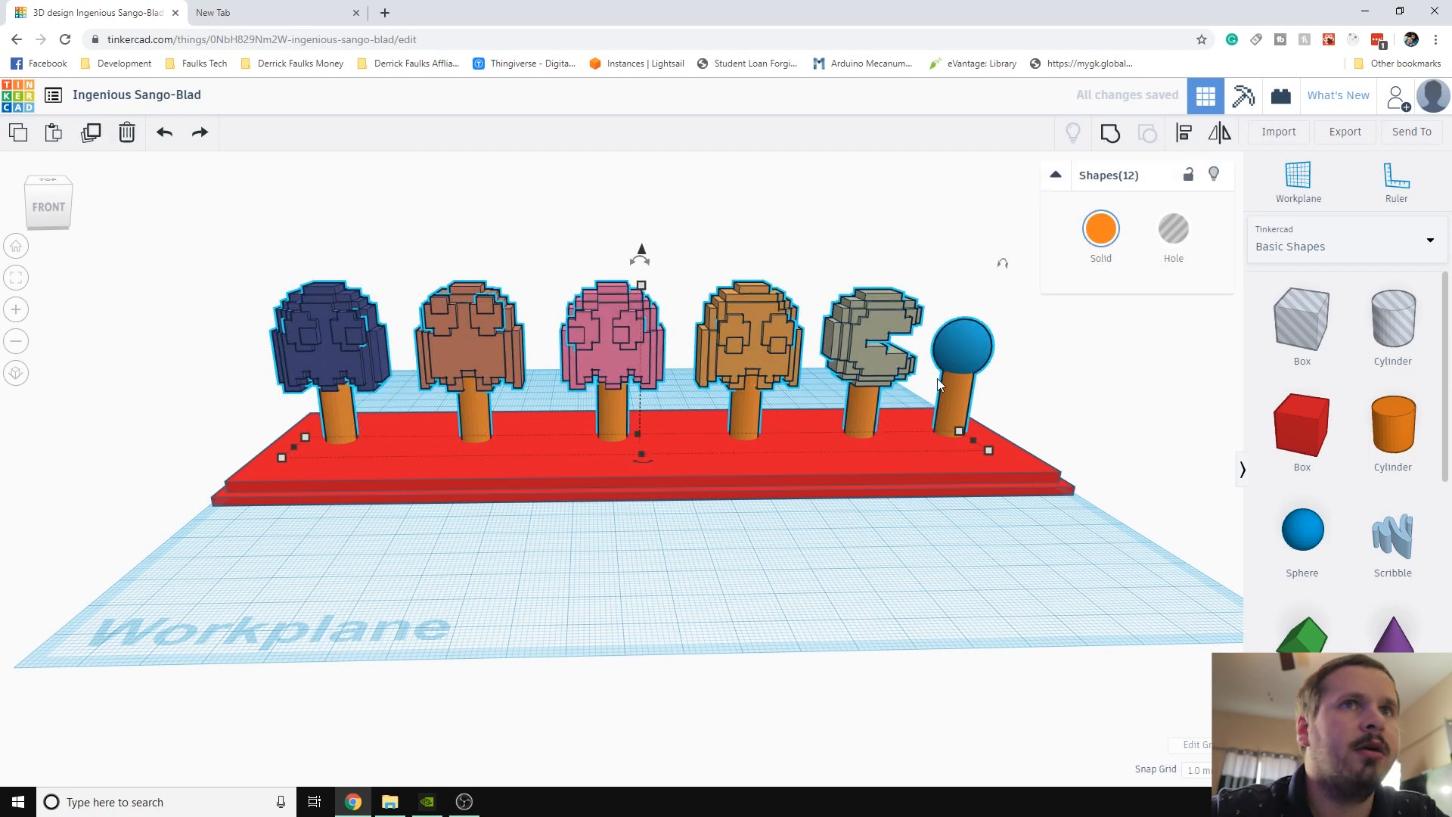
click(1185, 136)
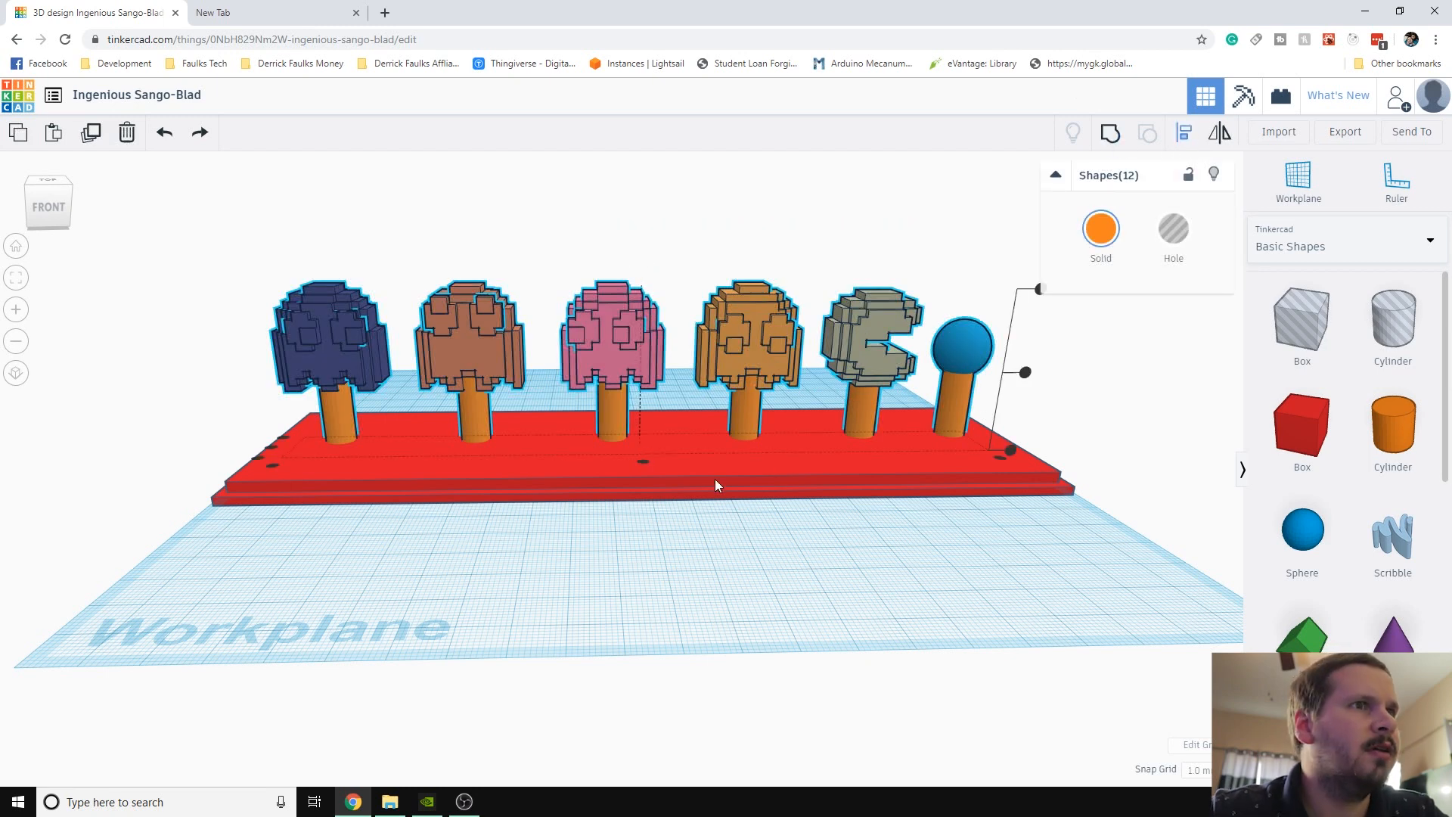
right_drag(452, 613, 779, 607)
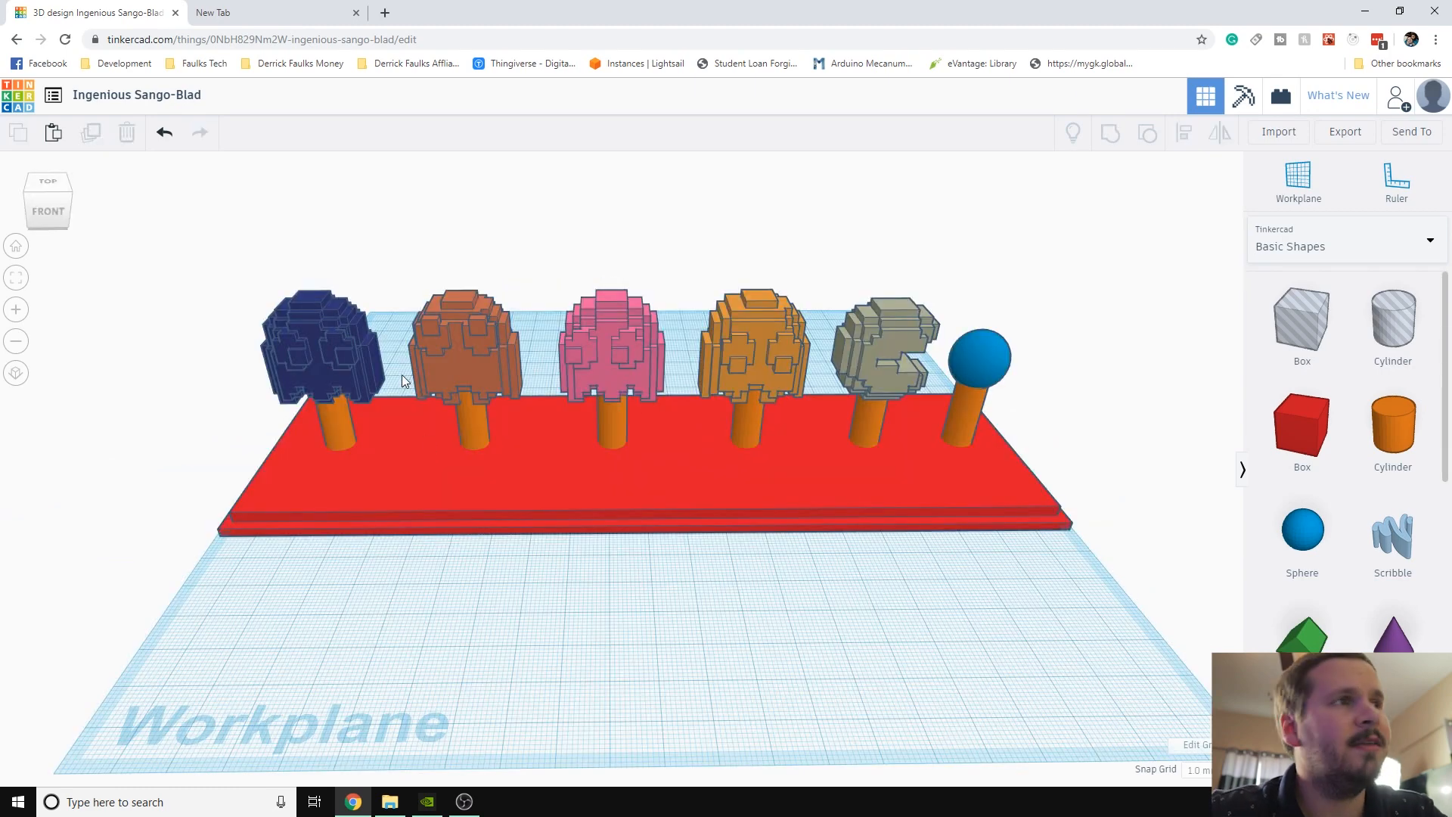
right_drag(757, 519, 544, 649)
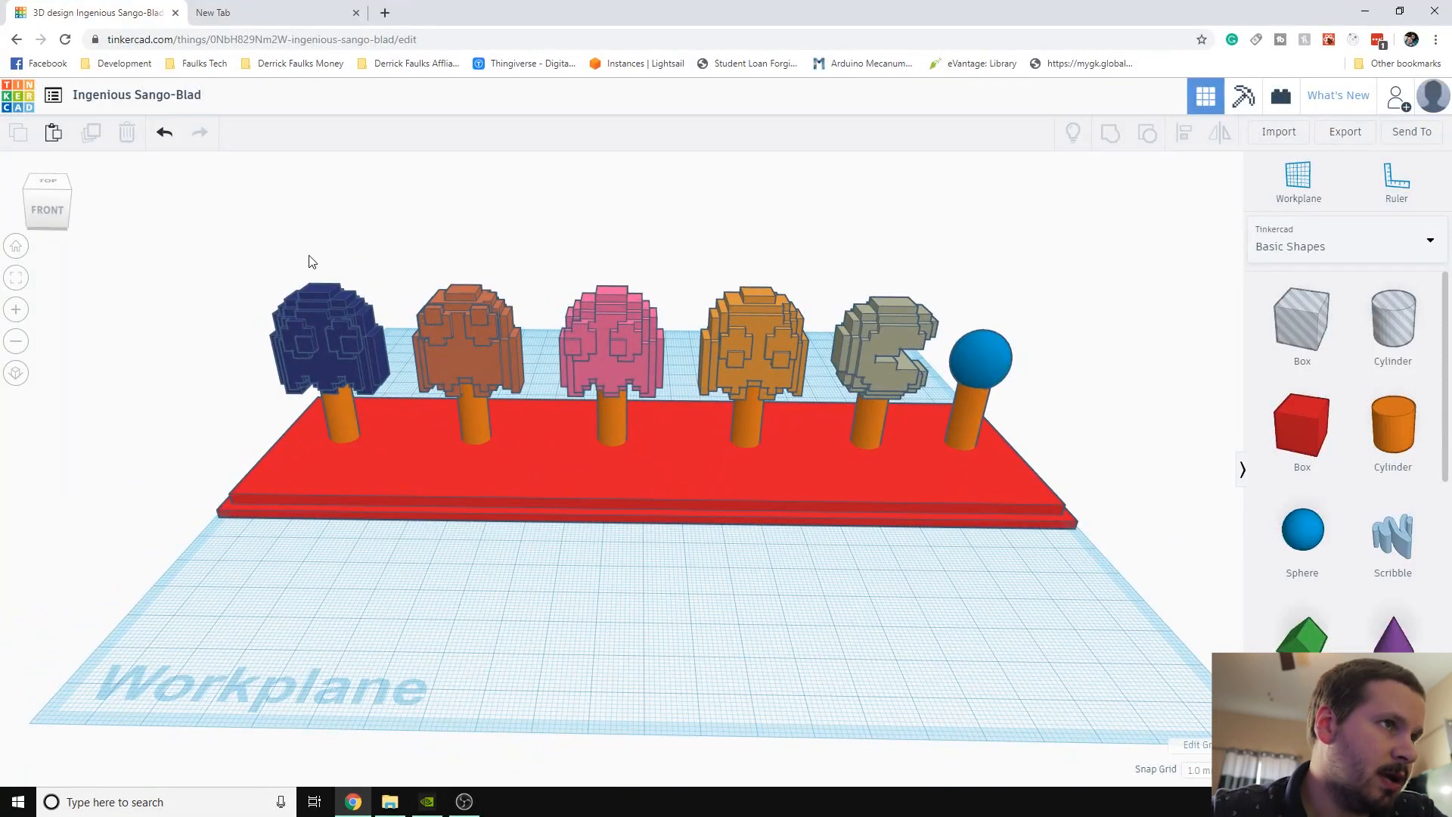
drag(300, 253, 1029, 414)
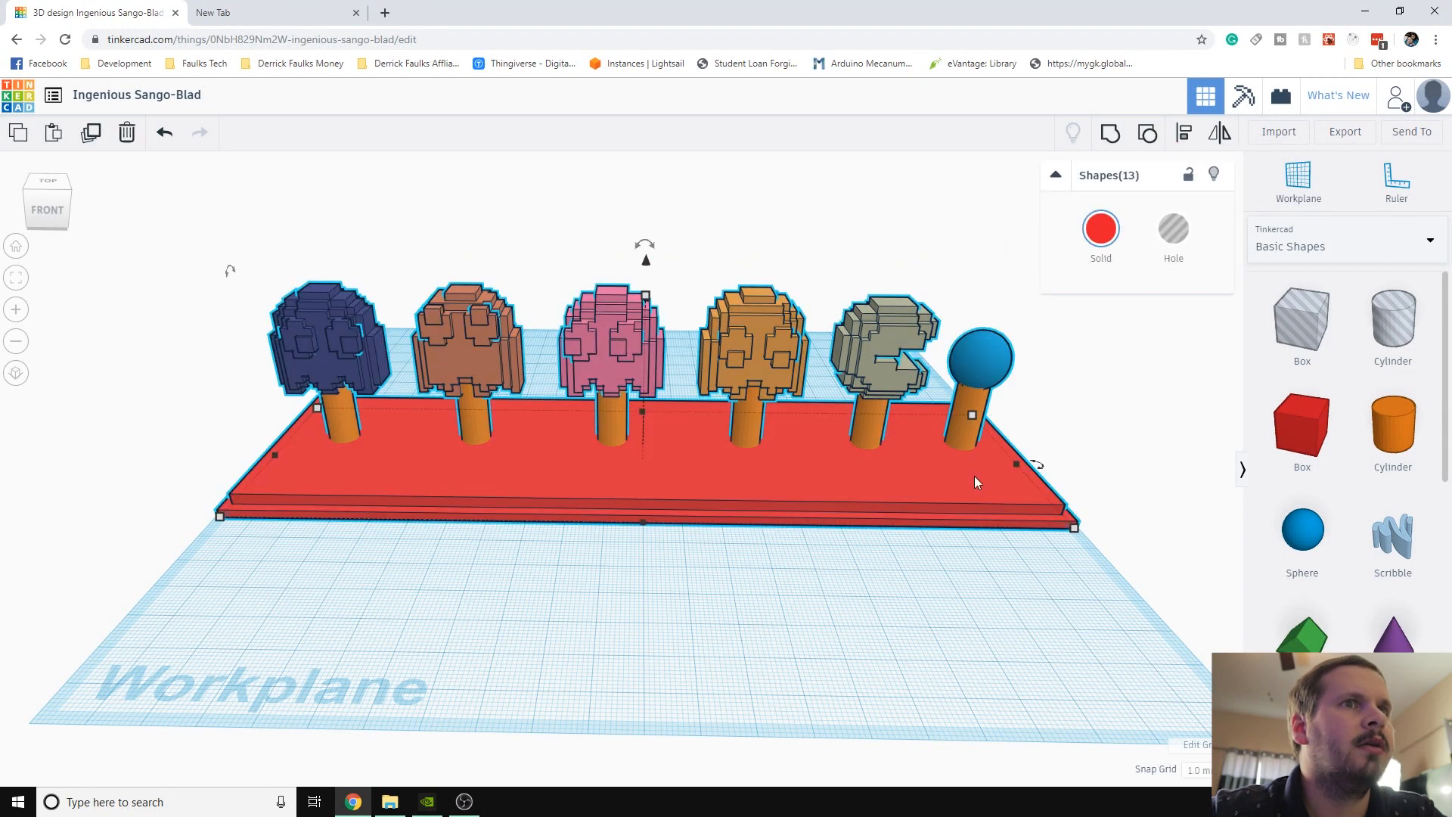
click(874, 588)
right_drag(878, 633, 951, 412)
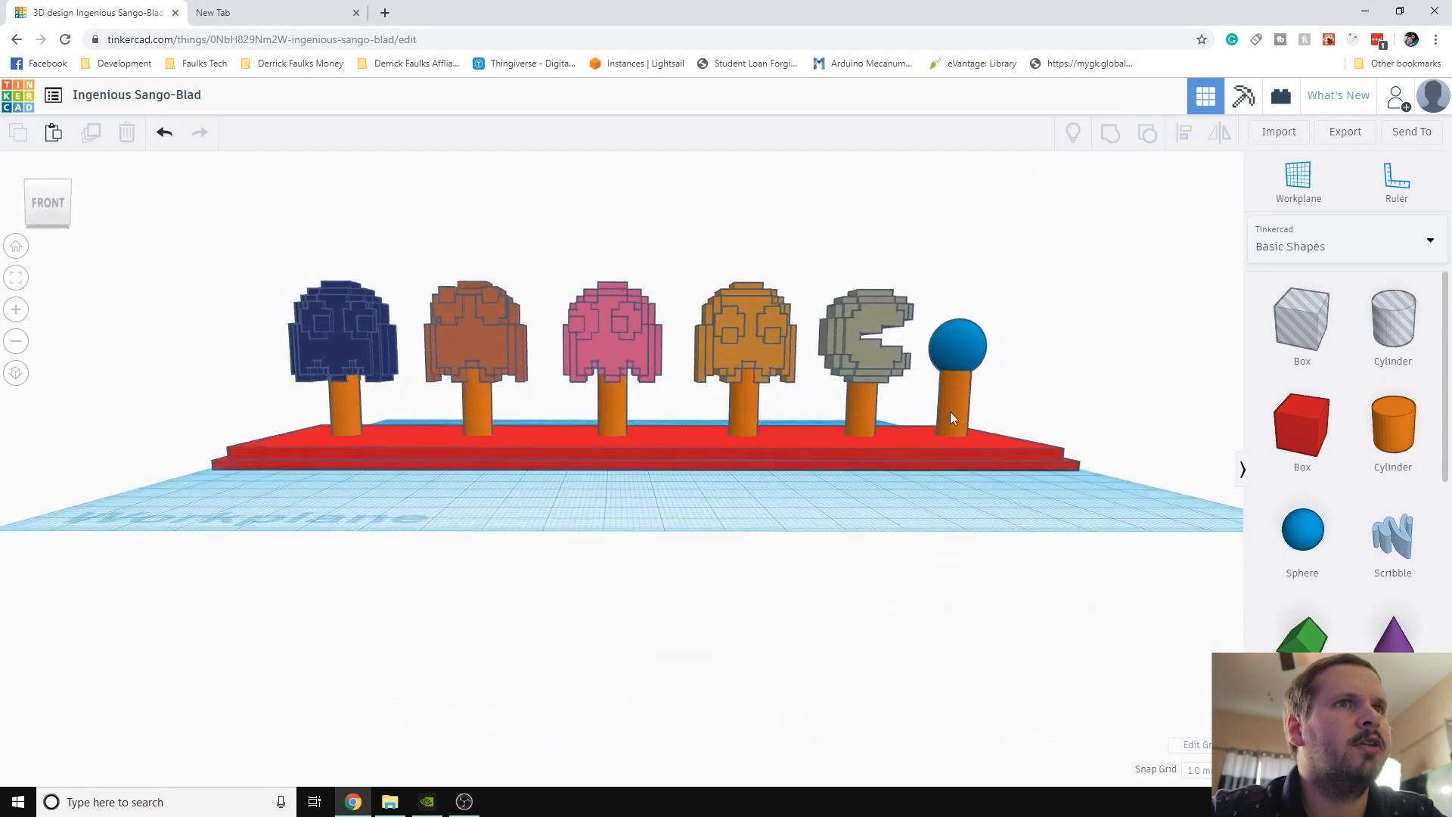
Group the four ghosts, Pac-Man and the sphere with their cylinder supports, and centre the group on the red base
drag(1033, 378, 340, 370)
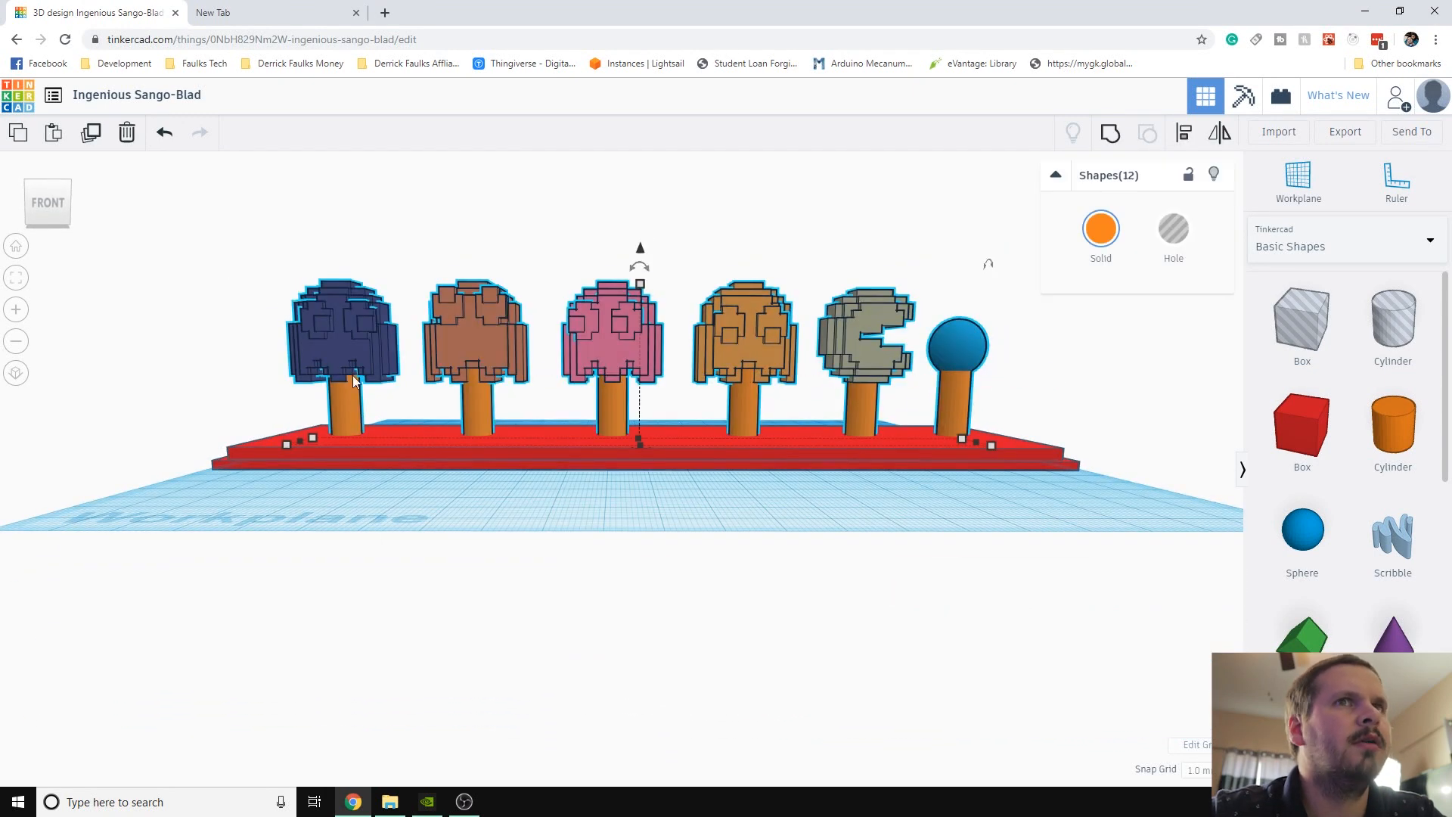
click(1112, 136)
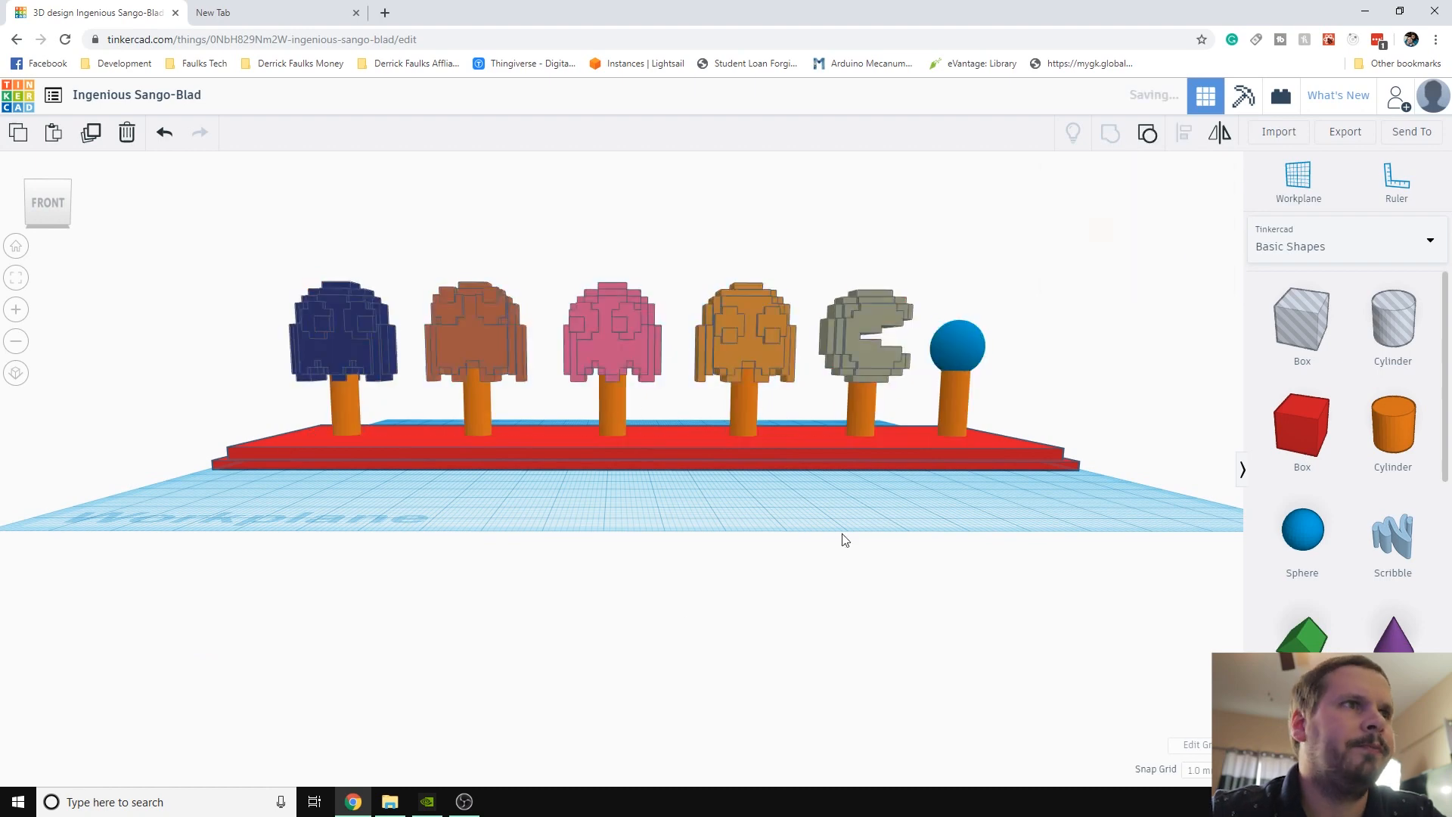
right_drag(552, 486, 594, 551)
shift+click(638, 522)
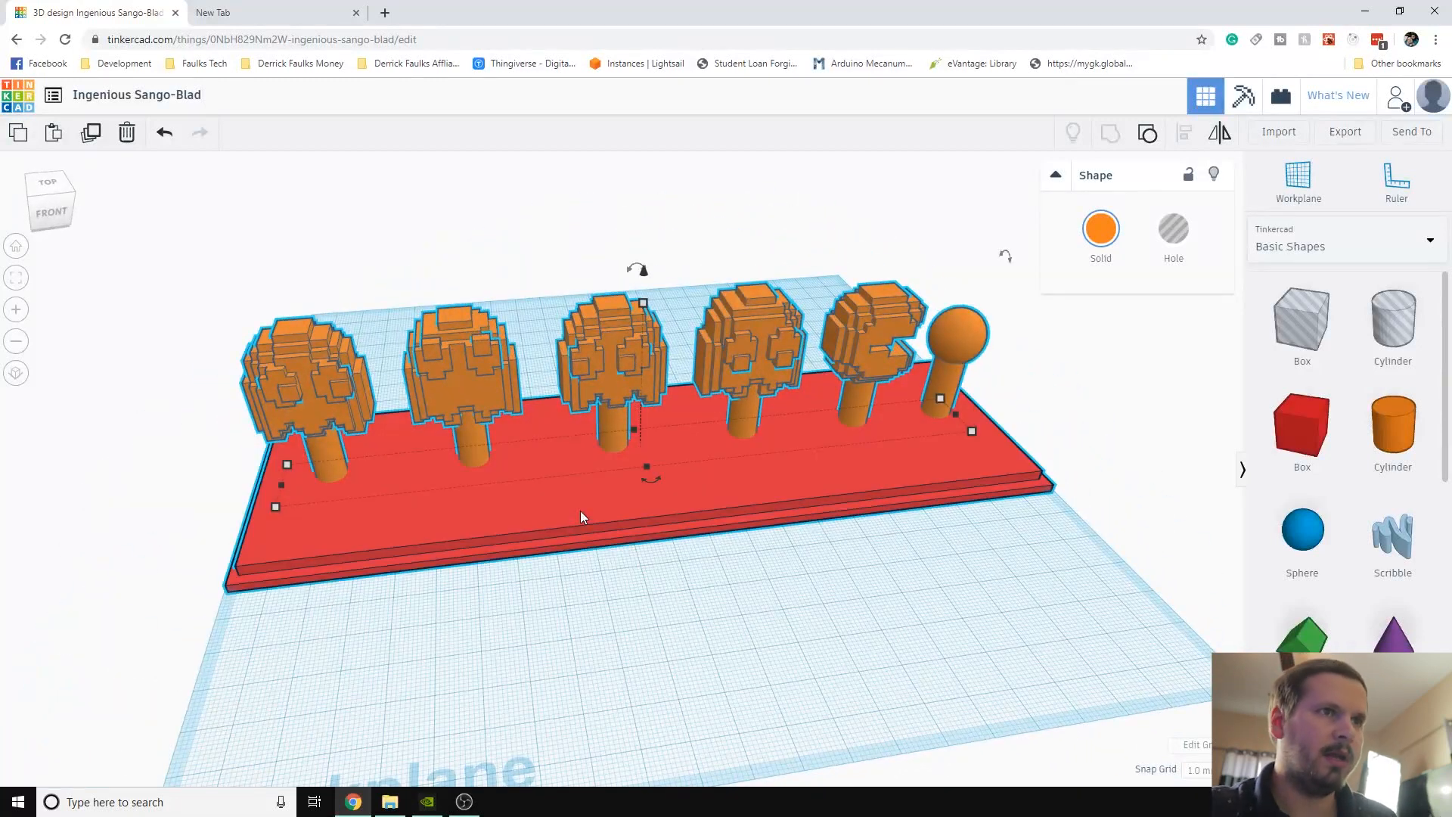
click(1181, 138)
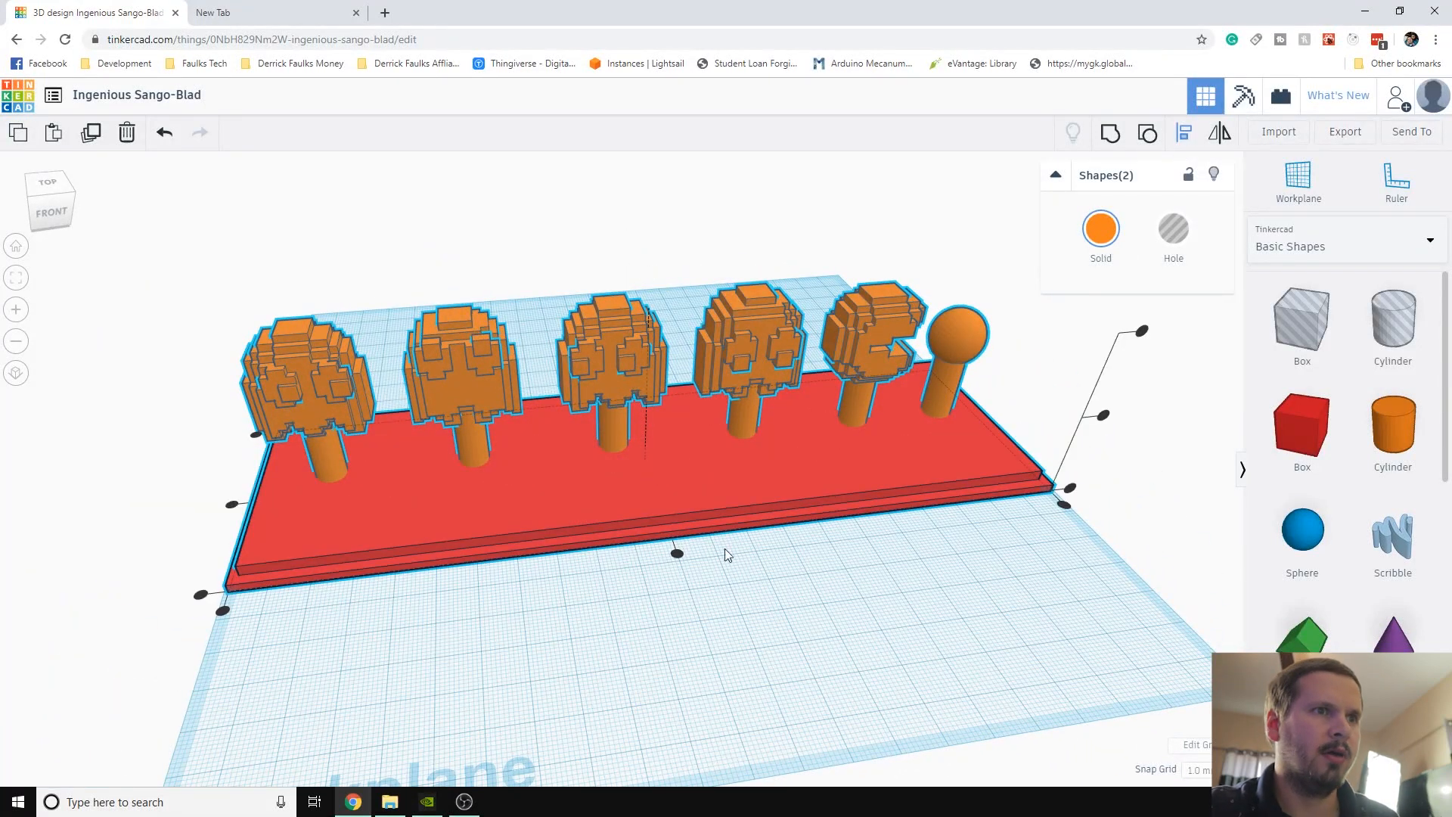
click(677, 553)
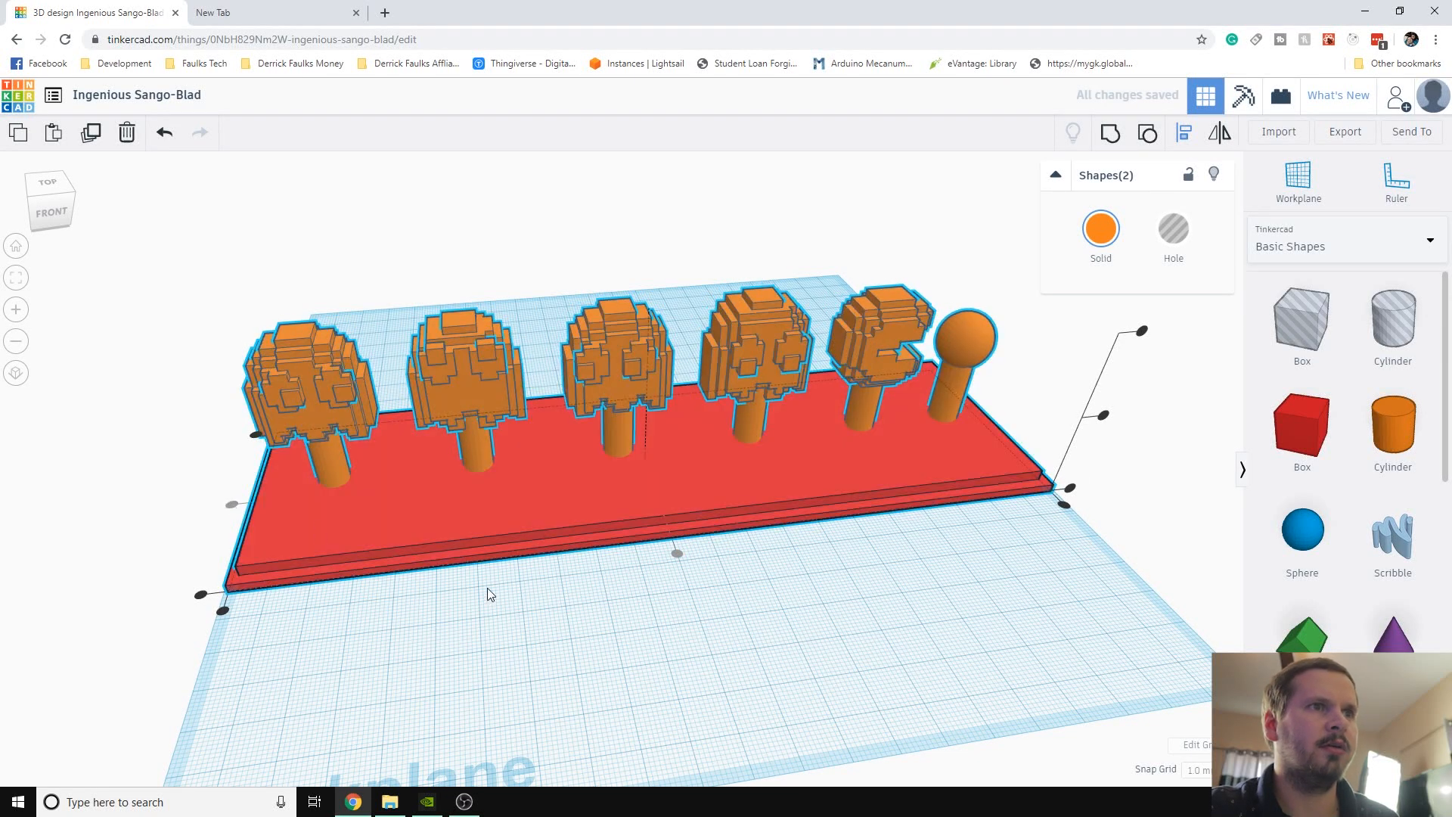
click(646, 633)
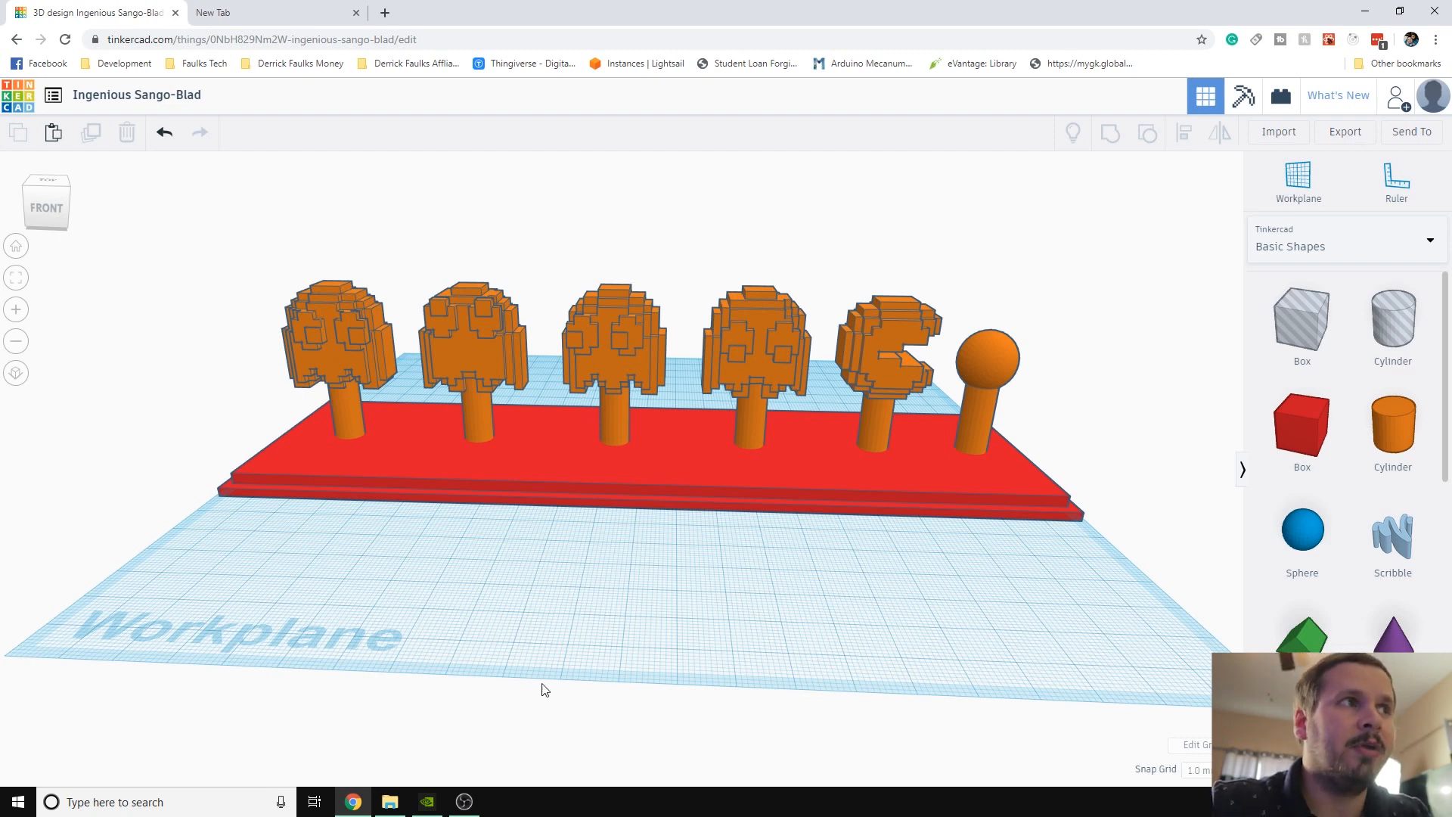
Ungroup the scene and move the four ghosts, Pac-Man and the sphere off their supports to behind the base
drag(293, 241, 1029, 420)
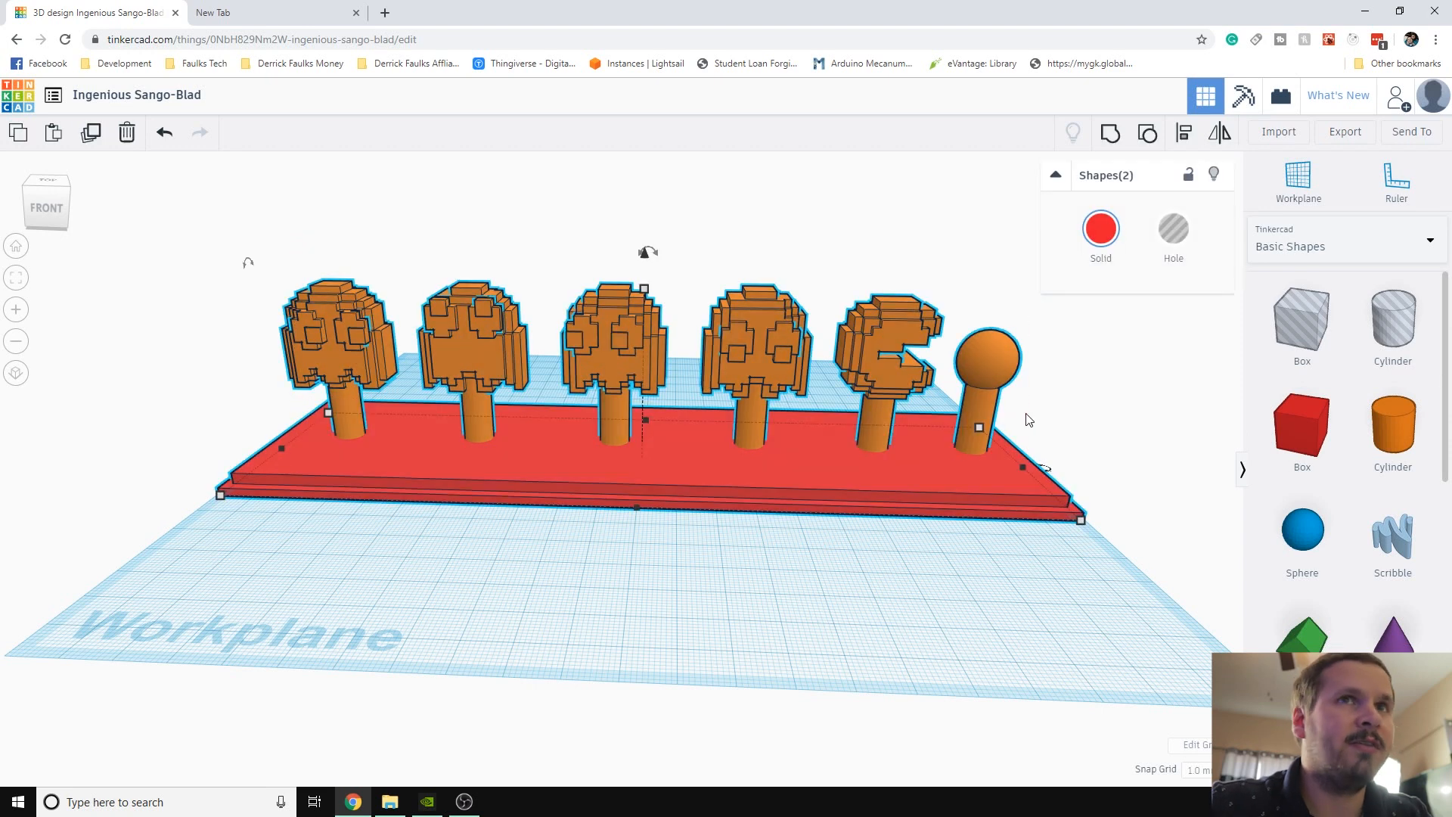
click(1146, 133)
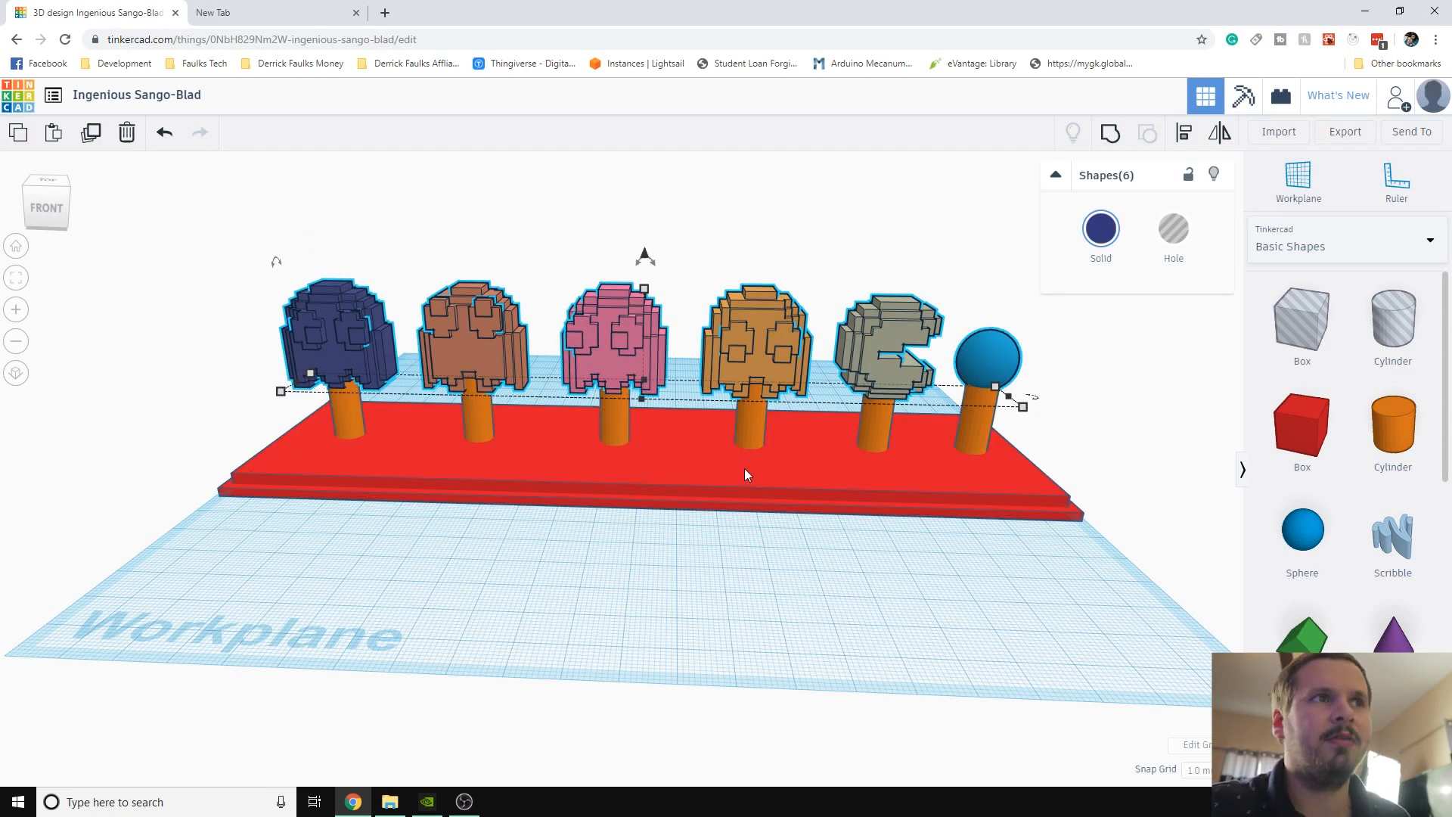
right_drag(575, 590, 647, 447)
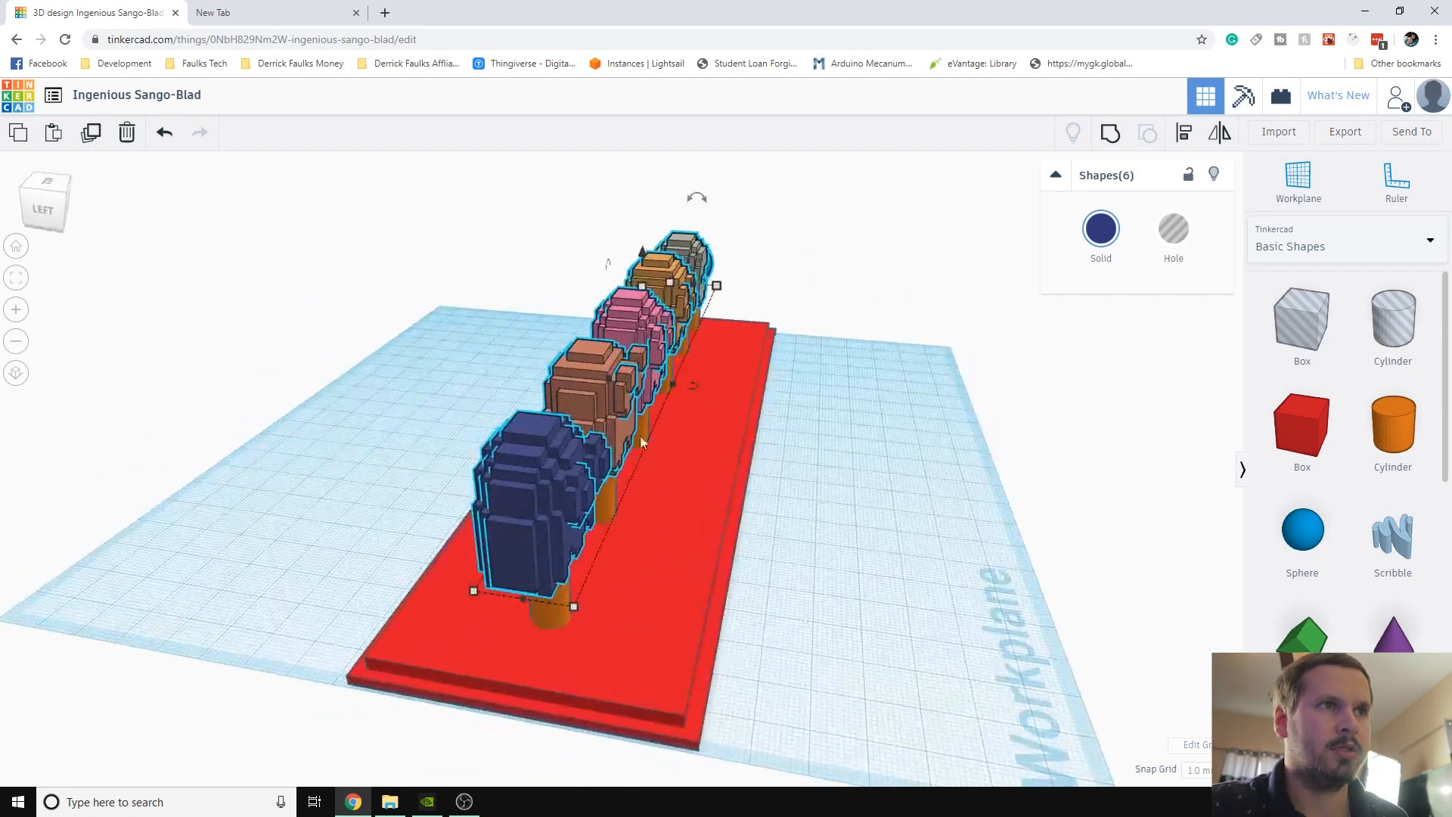
drag(613, 411, 309, 375)
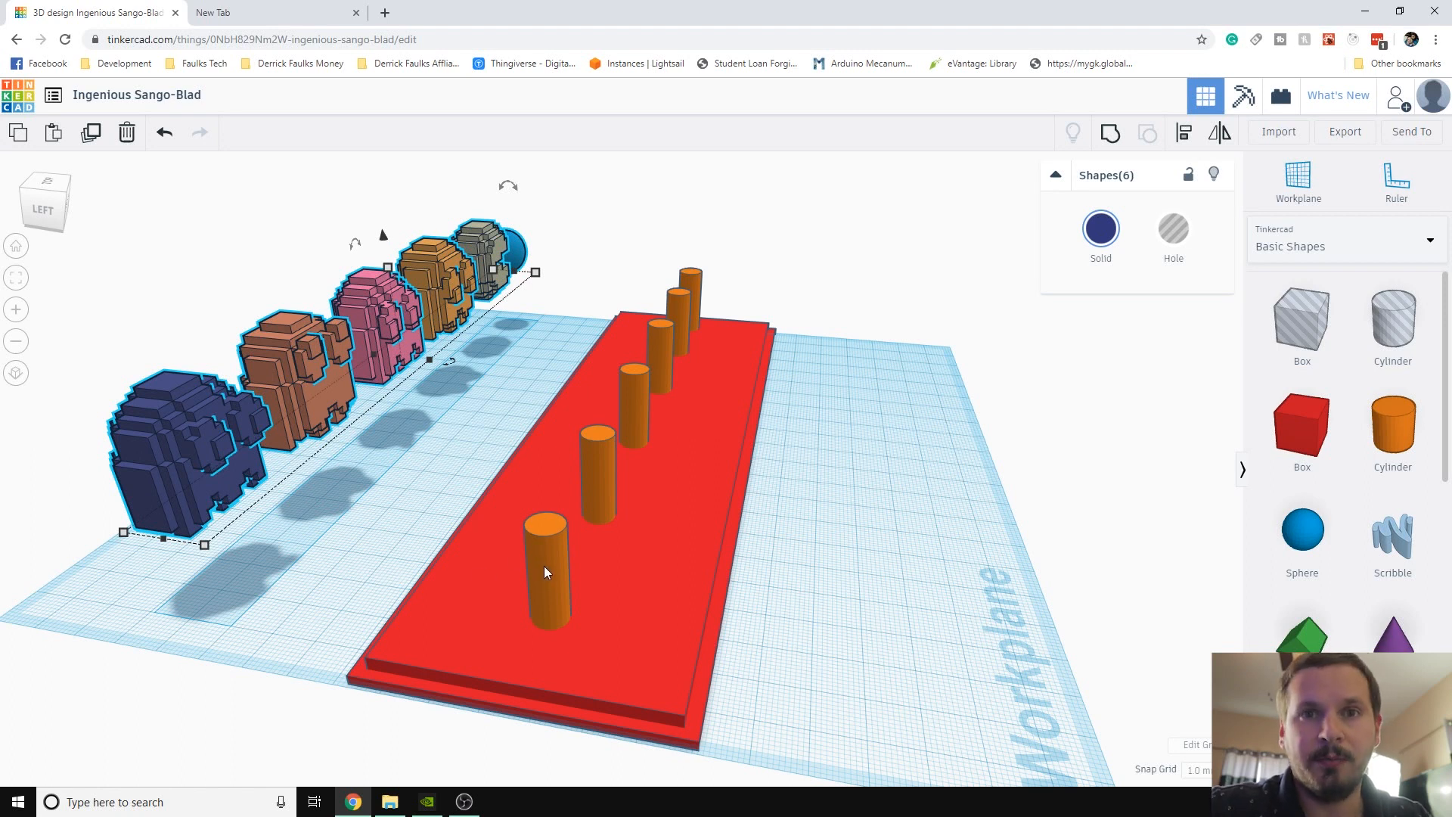
Group the six cylinder supports with the stepped red base into one shape
right_drag(924, 594, 638, 597)
drag(254, 367, 1120, 579)
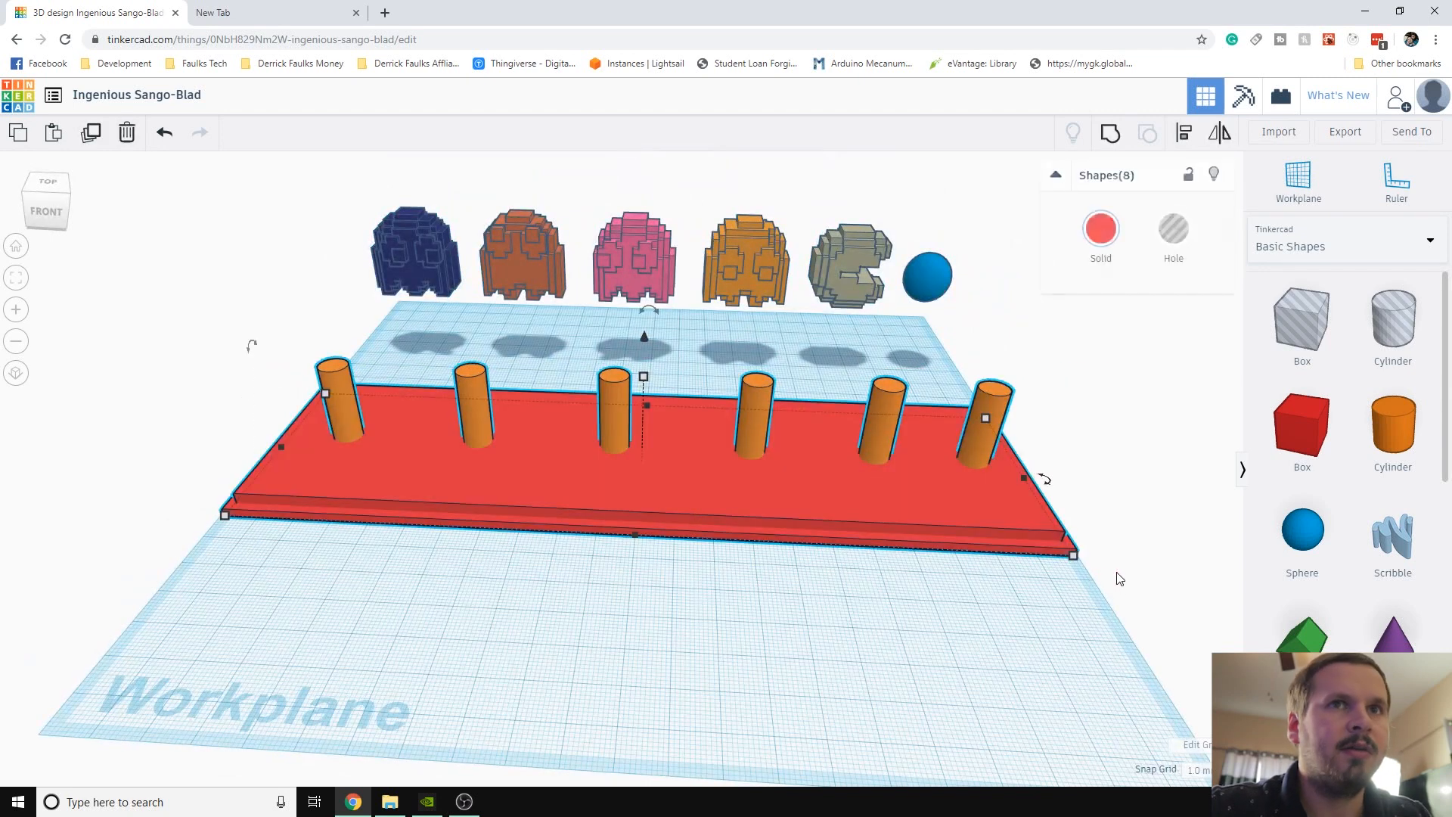
click(1112, 134)
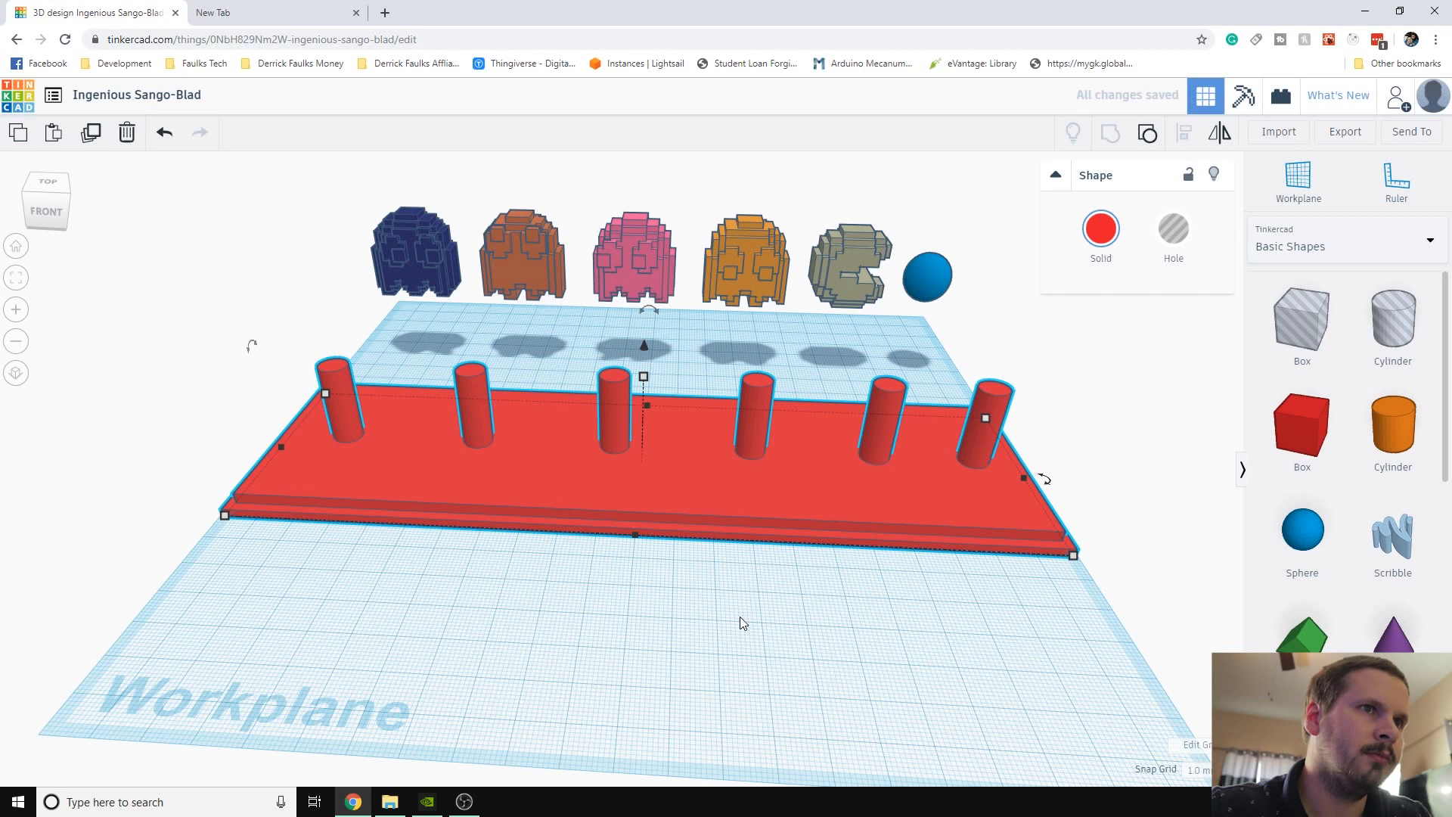
click(741, 614)
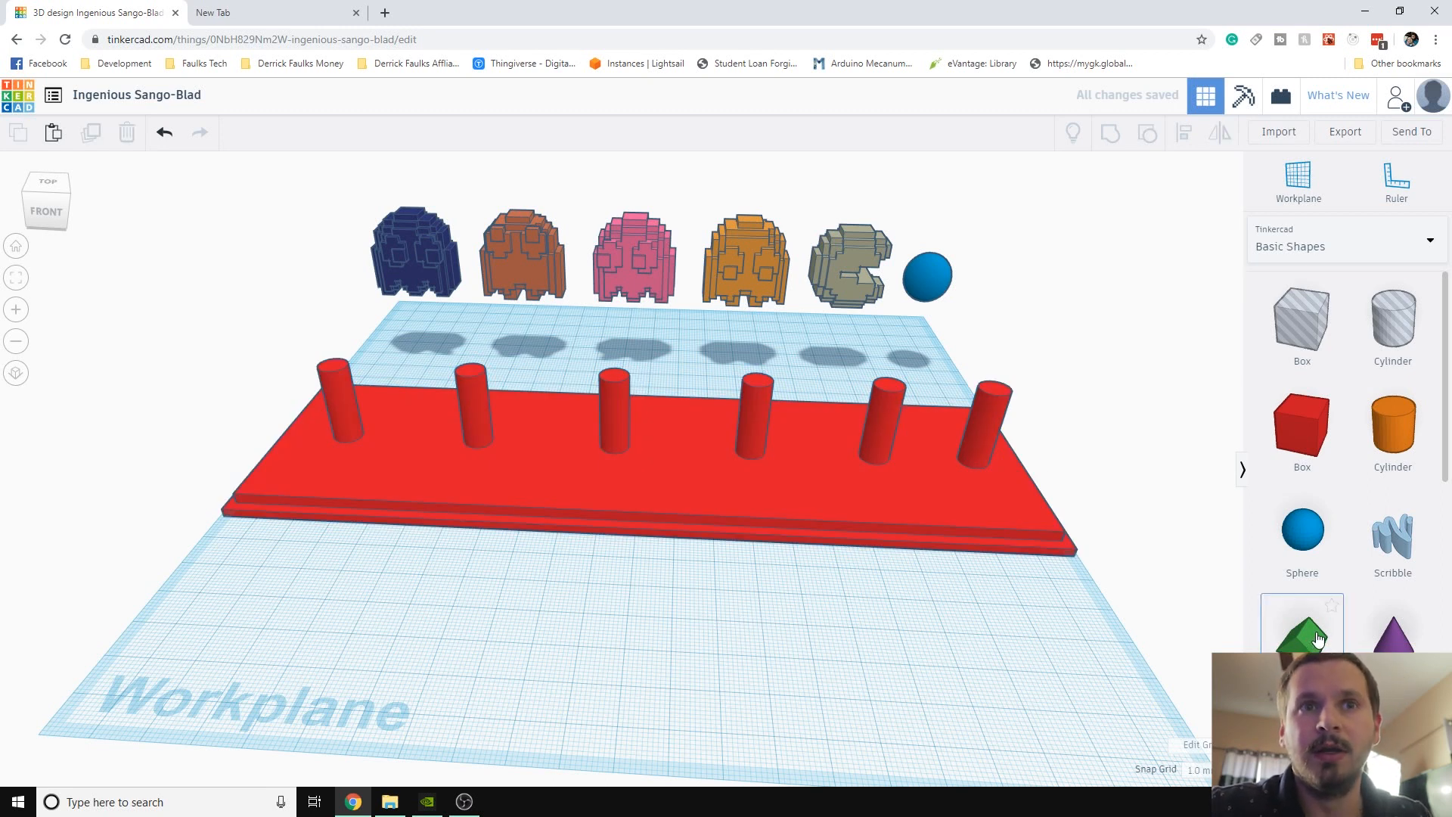
Add a green roof shape and place it on the red base in front of the middle cylinders
drag(1312, 635, 613, 692)
right_drag(726, 748, 850, 681)
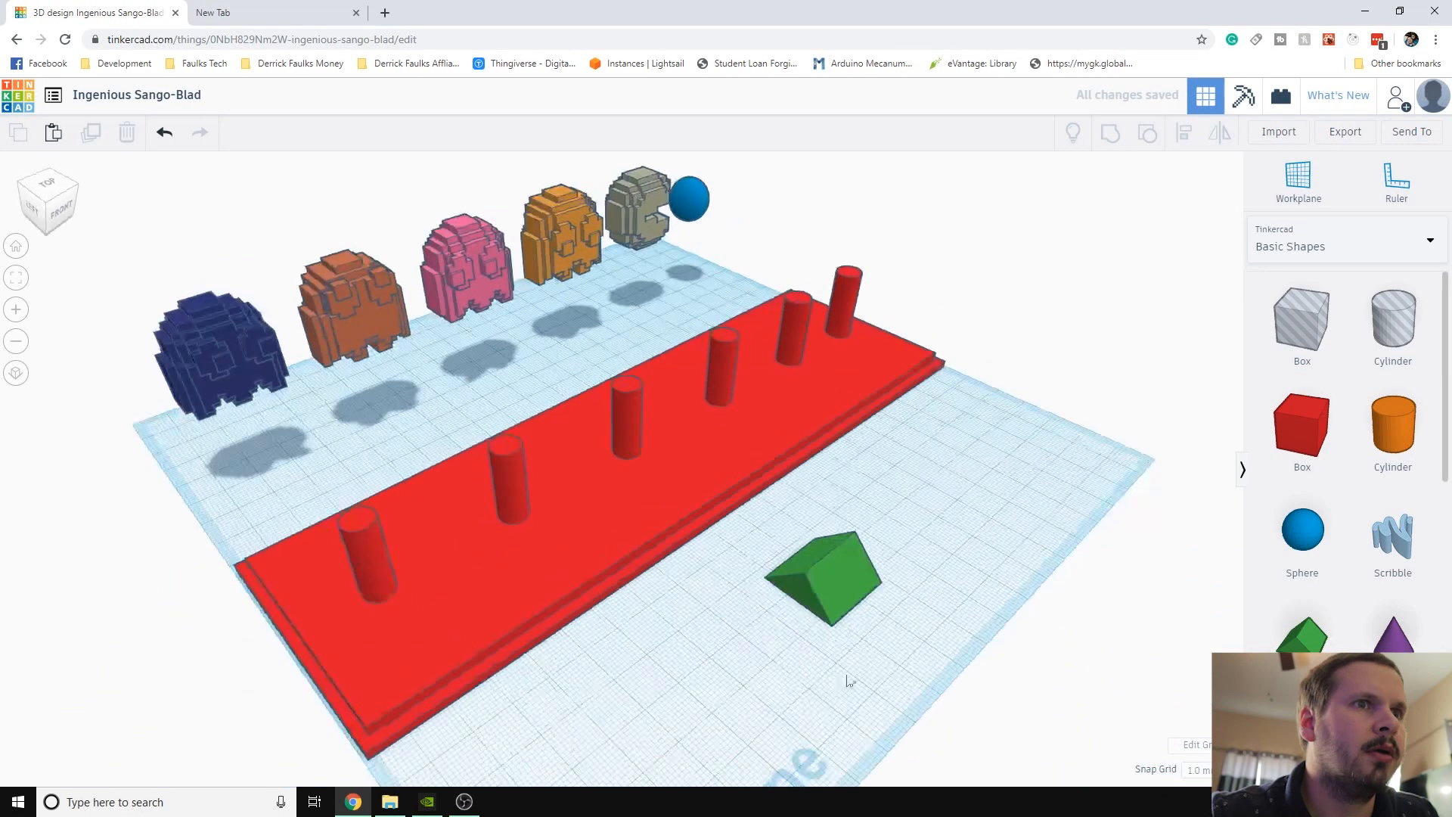
drag(829, 581, 682, 433)
click(800, 603)
right_drag(800, 603, 634, 560)
drag(633, 570, 628, 470)
Align the green roof to the centre of the red base along its length
click(1183, 134)
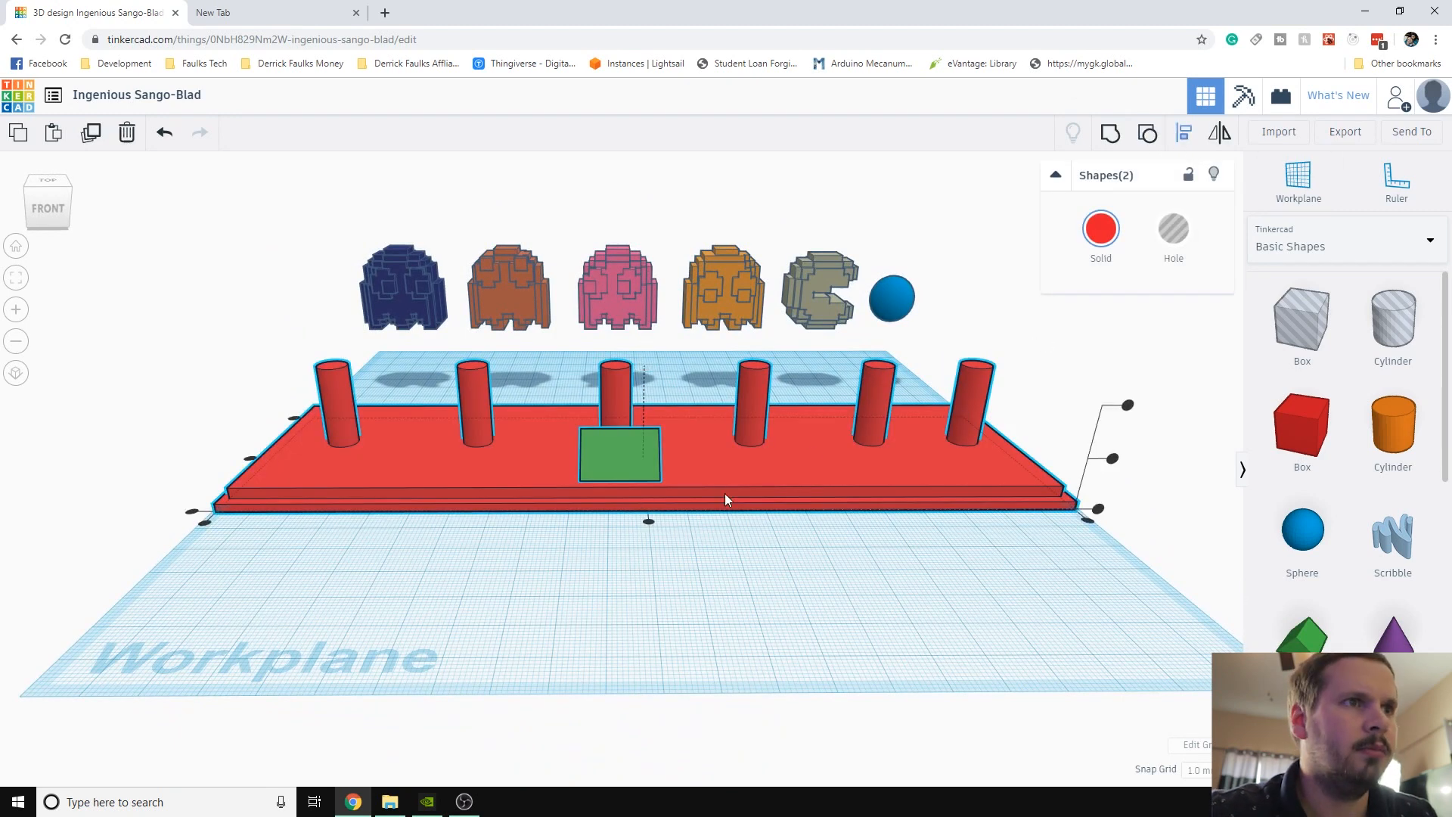
click(650, 522)
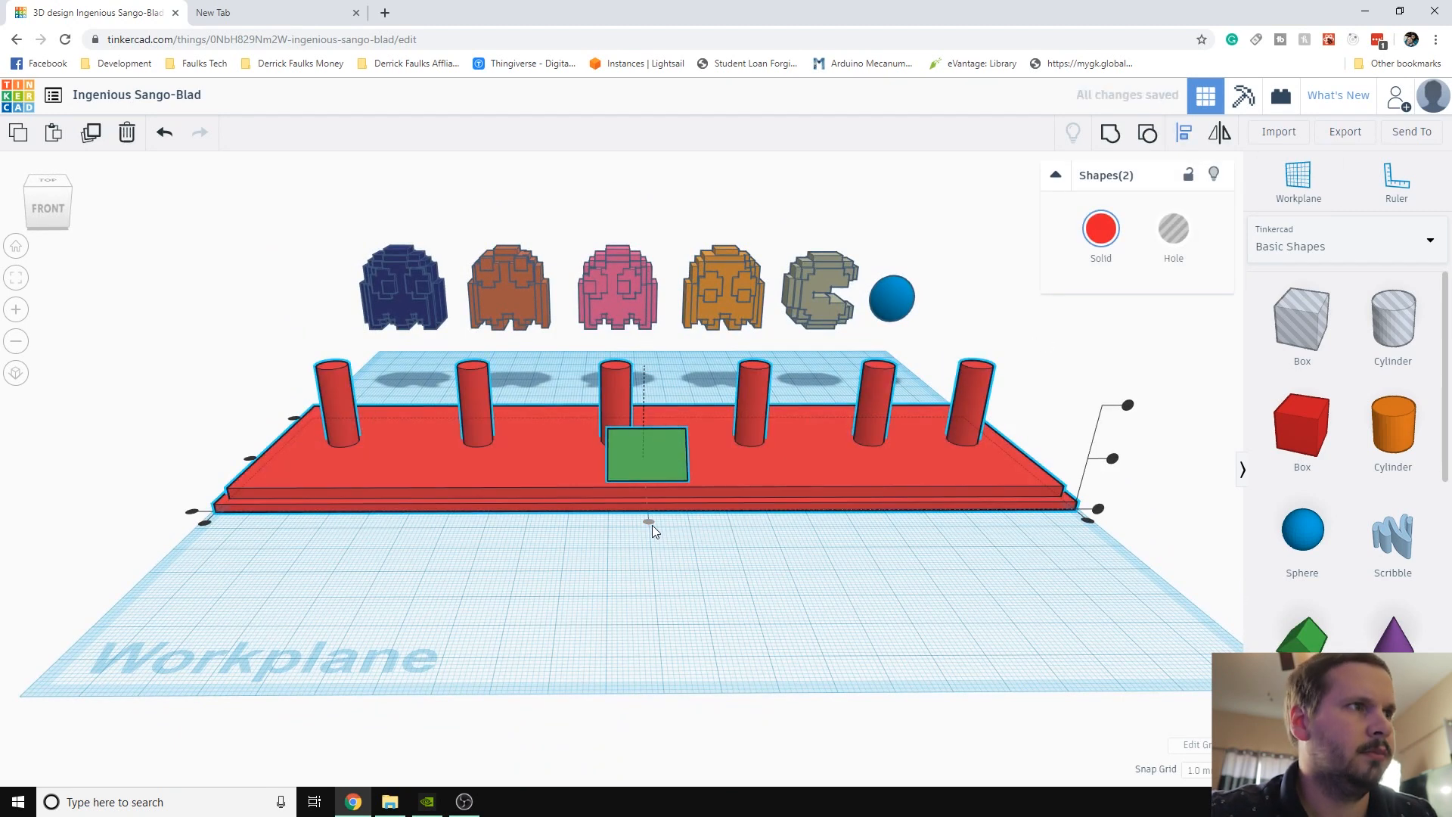
click(720, 574)
Set the green roof's width to 40 mm and move it back to the middle of the base
click(662, 475)
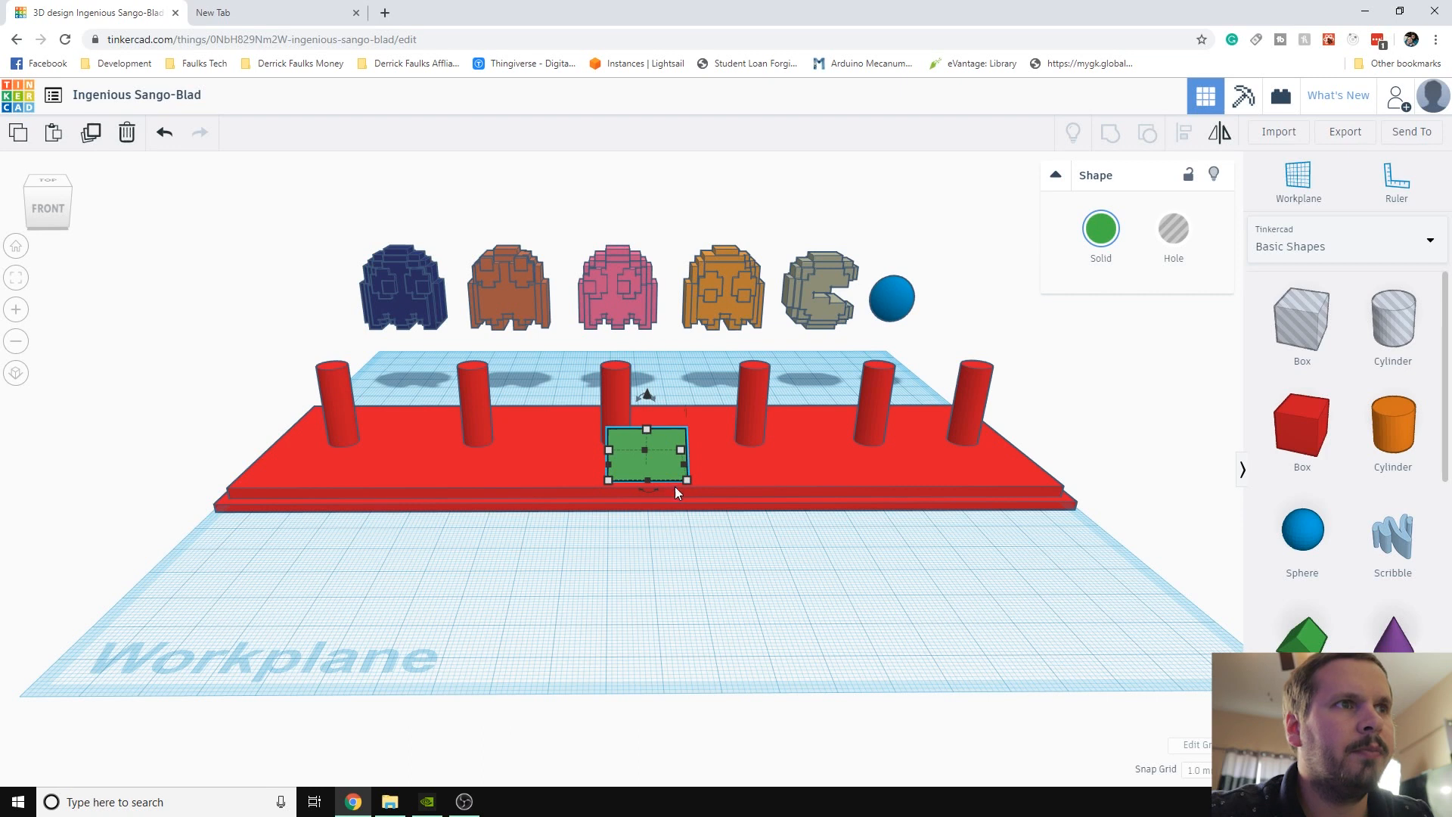
mouse_move(684, 475)
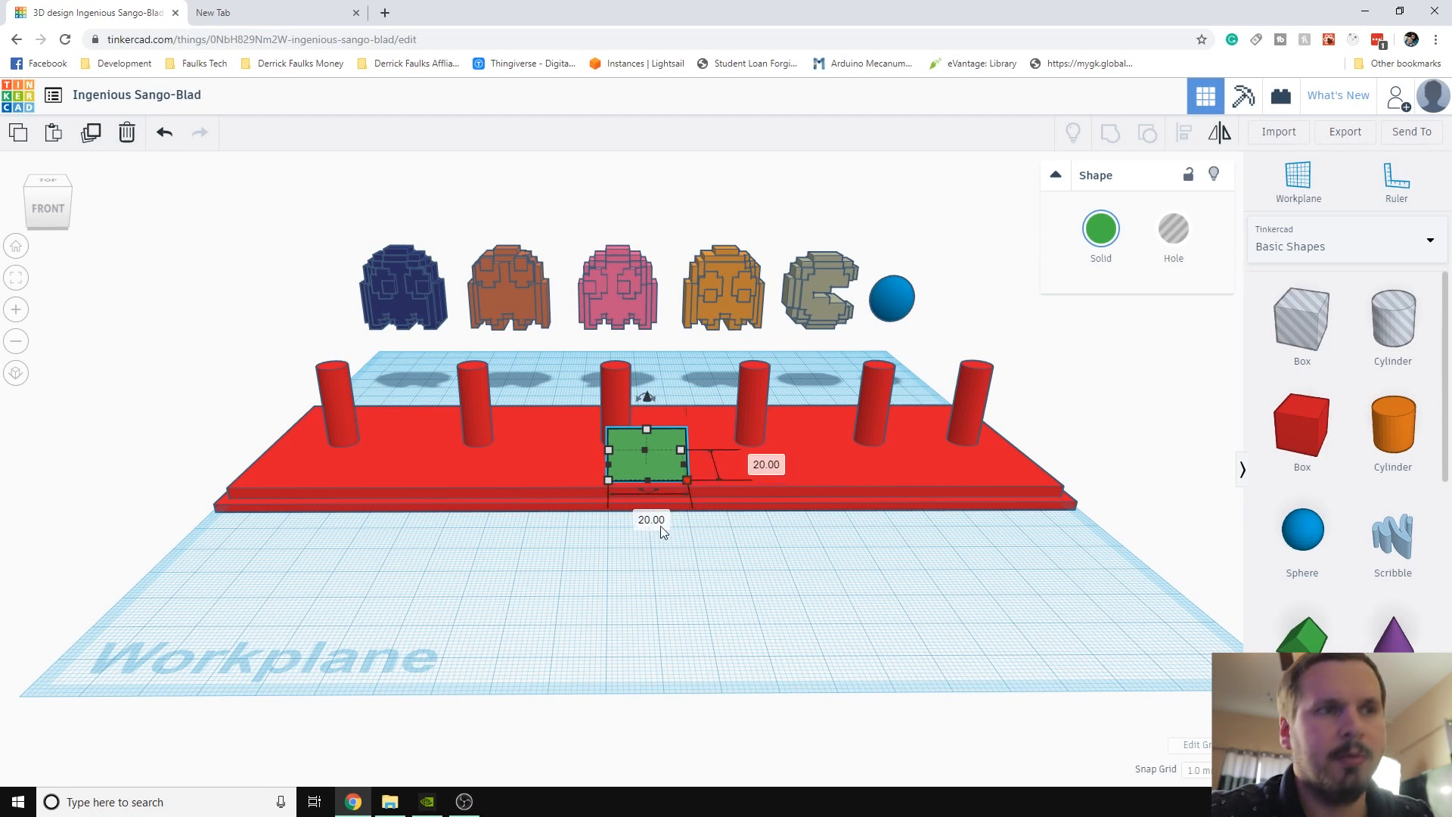
text(40)
key(Return)
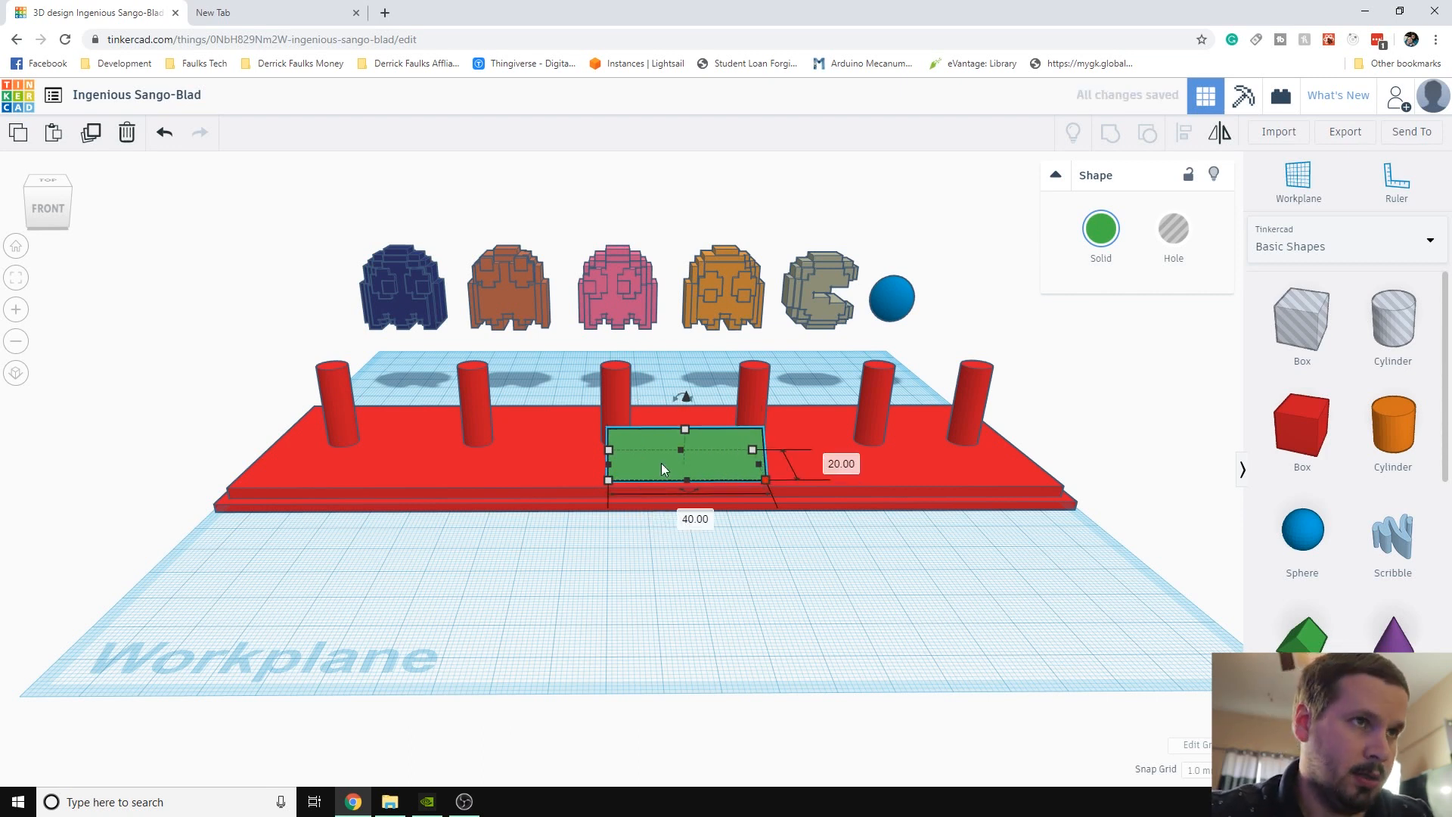
drag(628, 553, 661, 477)
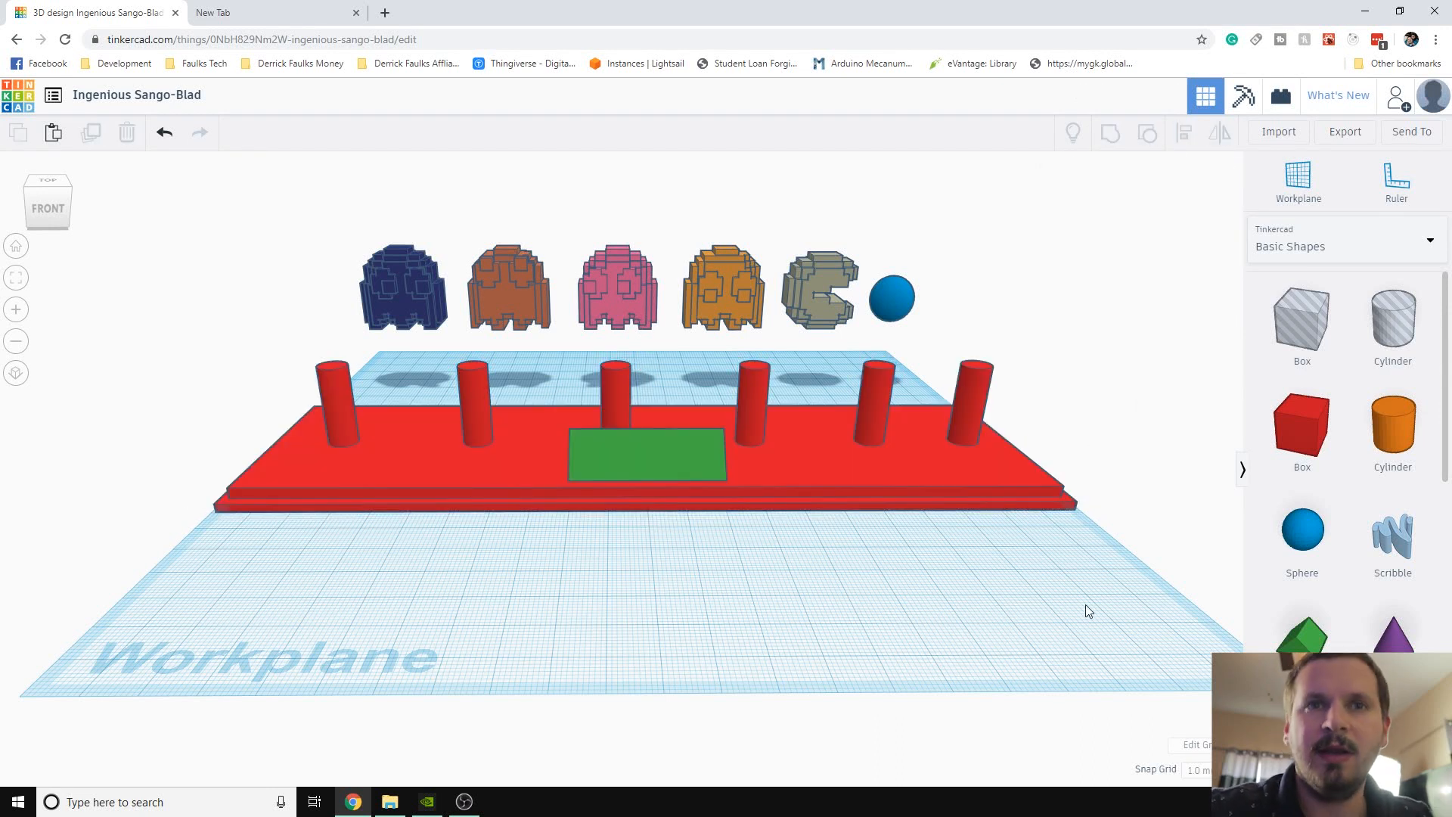
Add a text shape in front of the base and set its text to PAC-MAN
scroll(1347, 454, down, 3)
drag(1394, 590, 716, 616)
click(1137, 316)
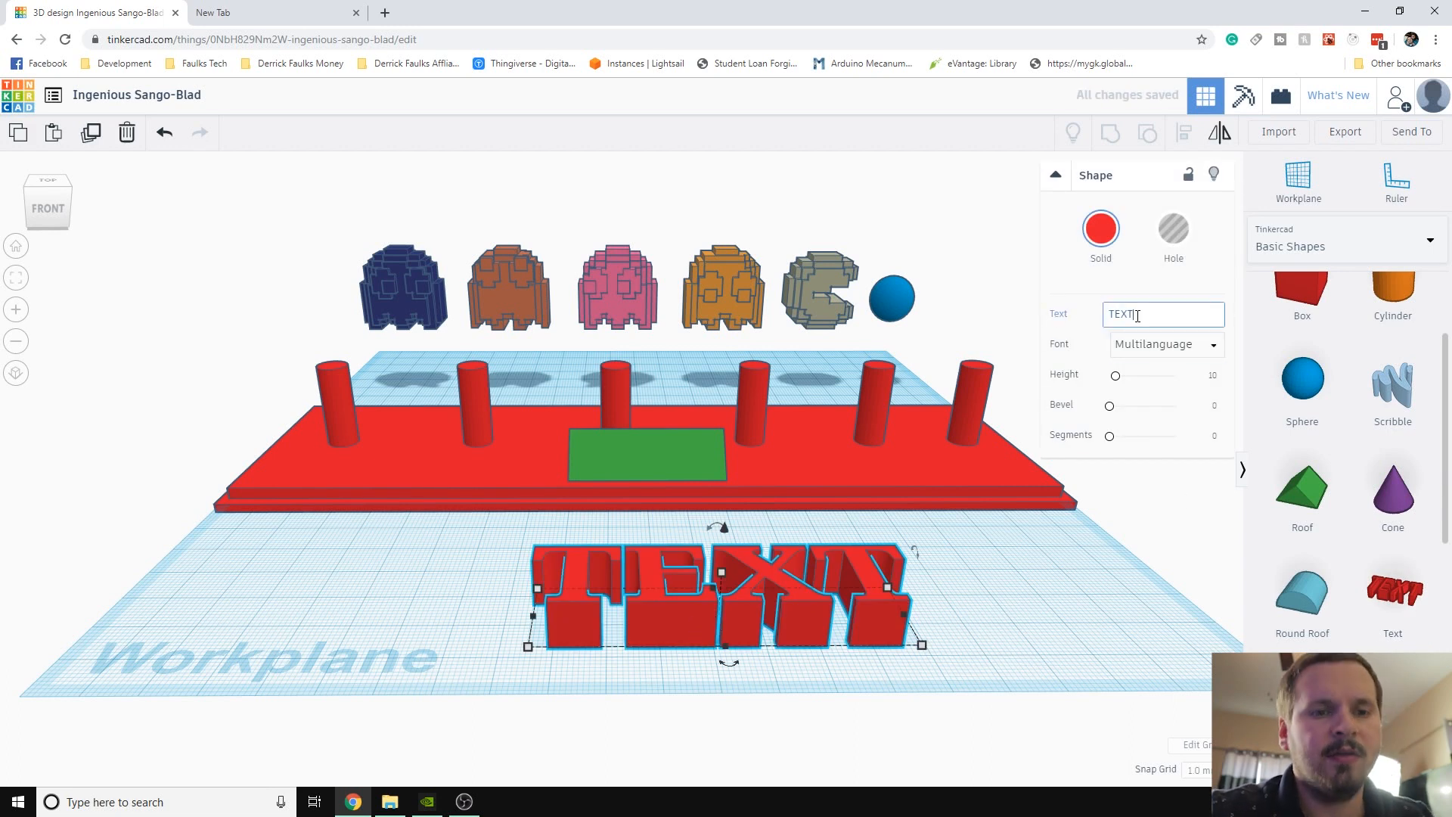
key(BackSpace)
key(BackSpace)
key(BackSpace)
key(BackSpace)
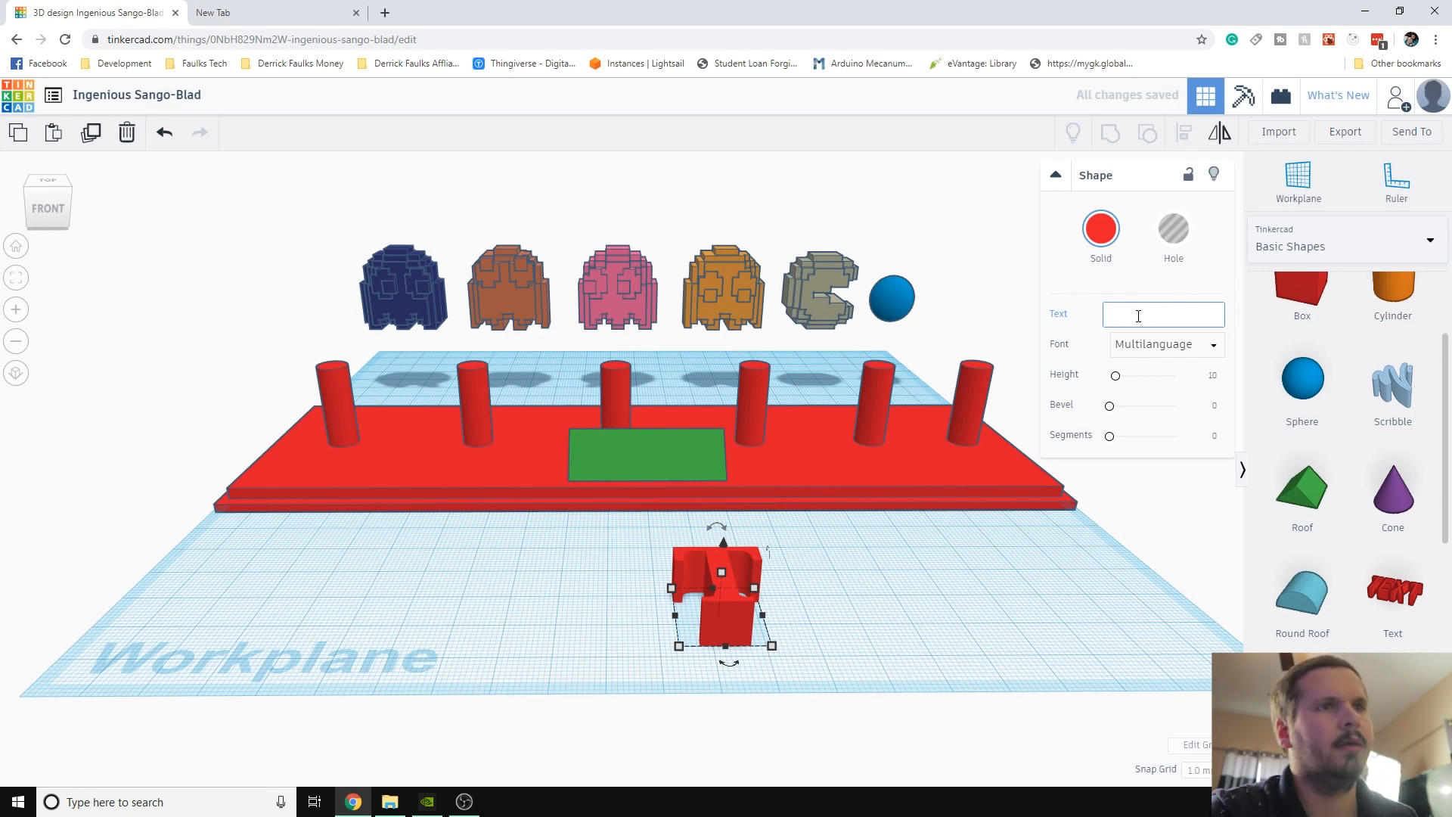
text(pac)
key(BackSpace)
key(BackSpace)
key(BackSpace)
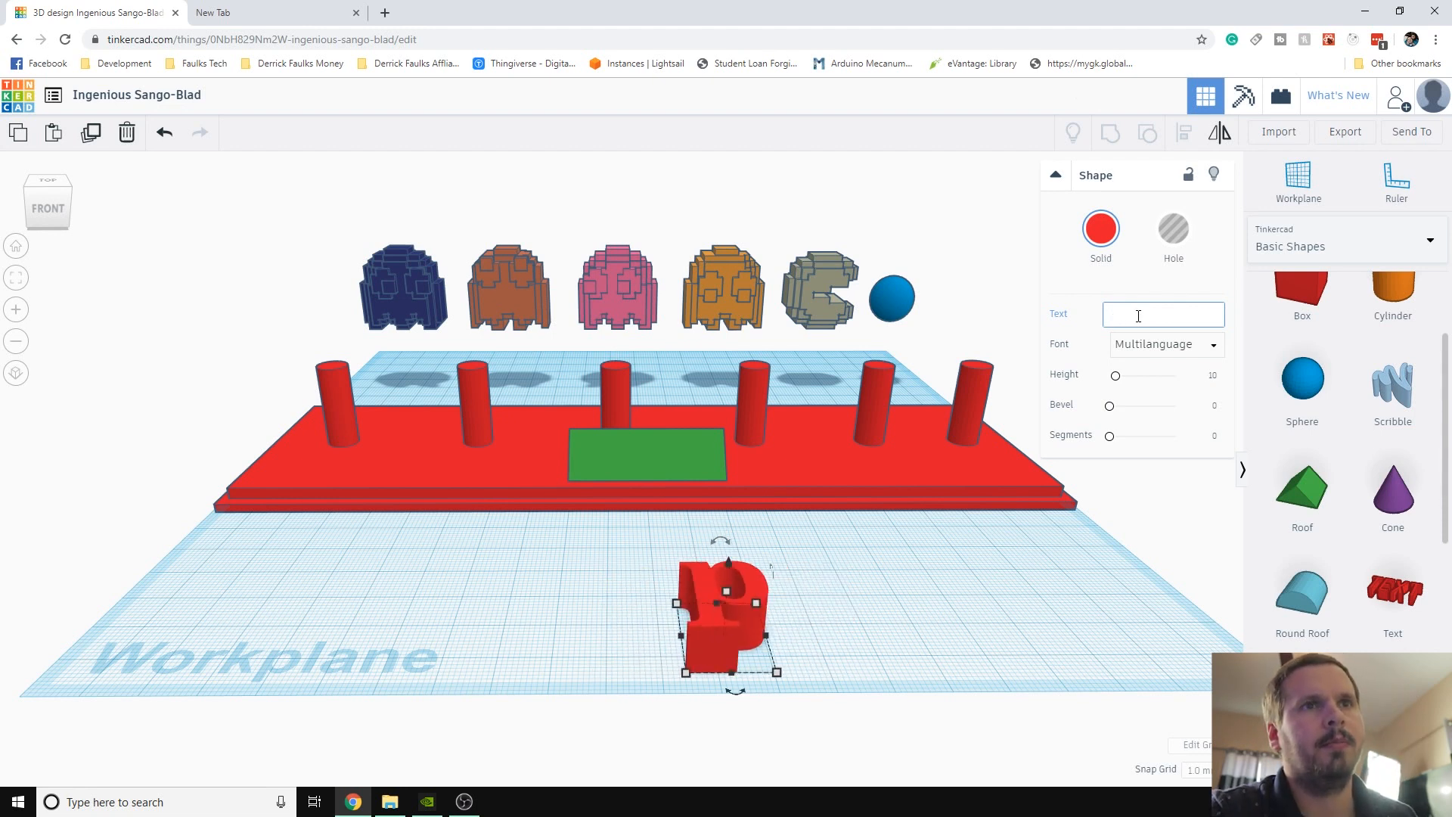
text(PAC)
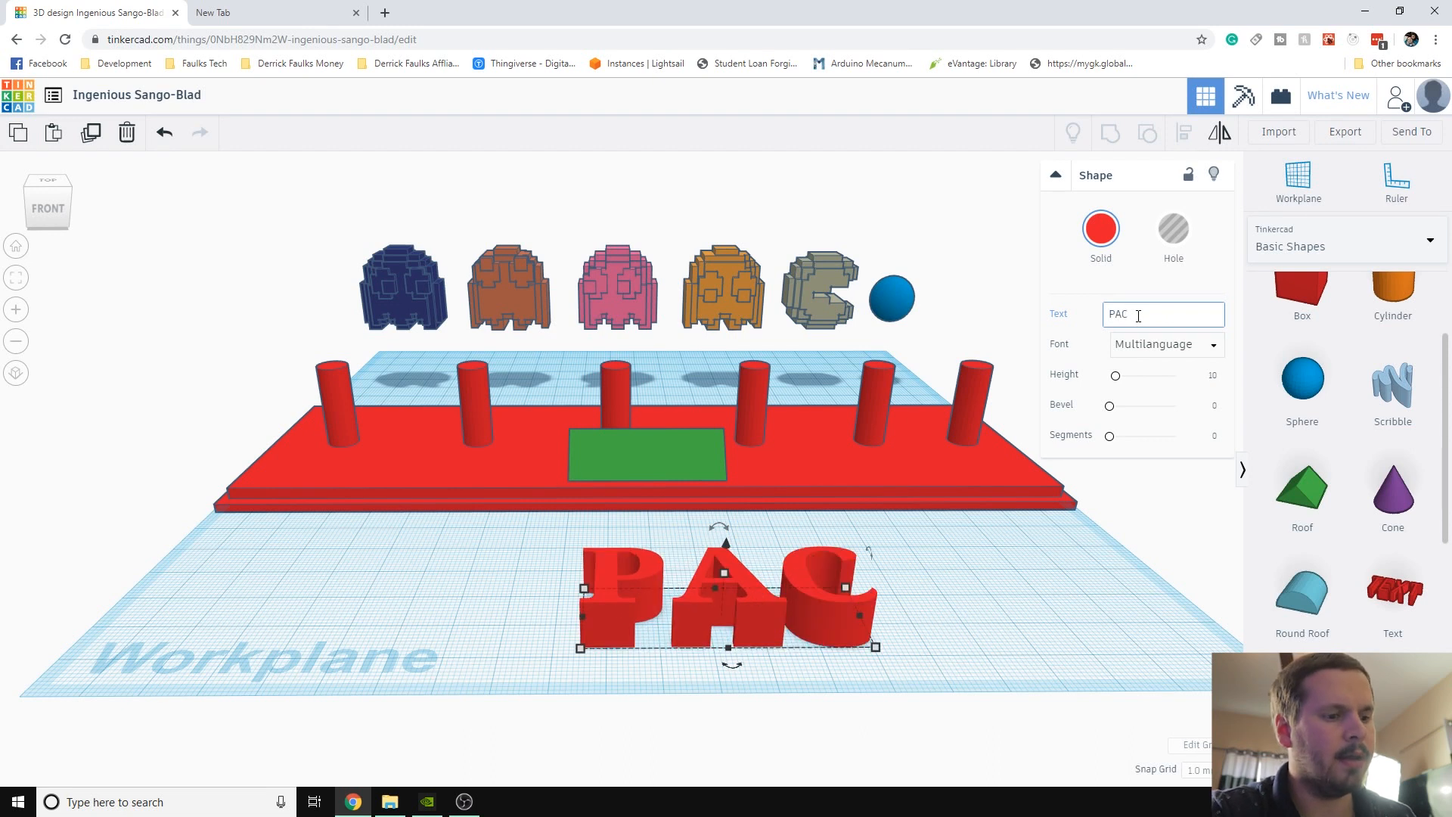
text(-MAN)
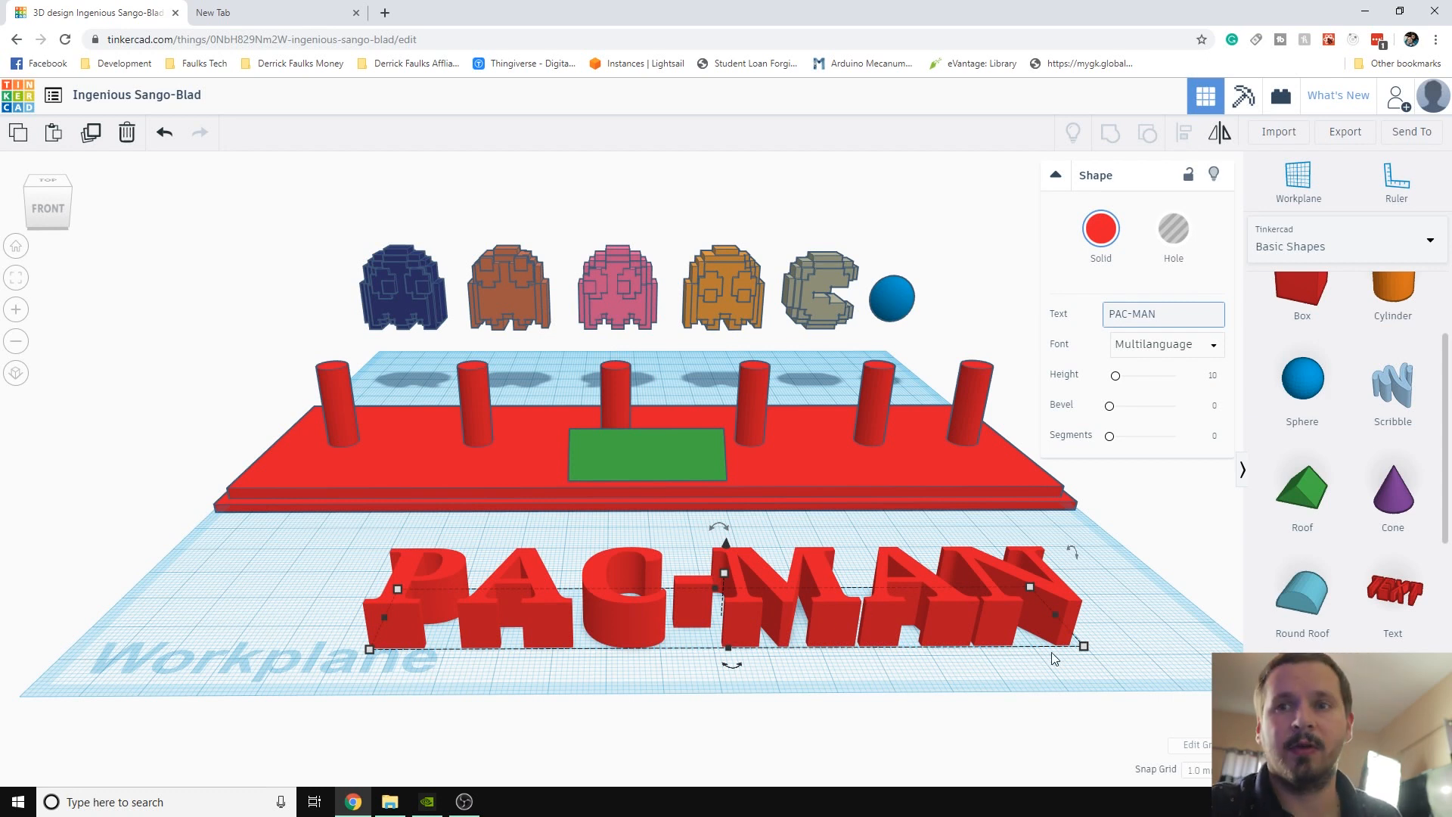
Scale the PAC-MAN text down to about 37 mm wide and move it in front of the green roof
drag(1089, 652, 521, 612)
right_drag(661, 645, 888, 652)
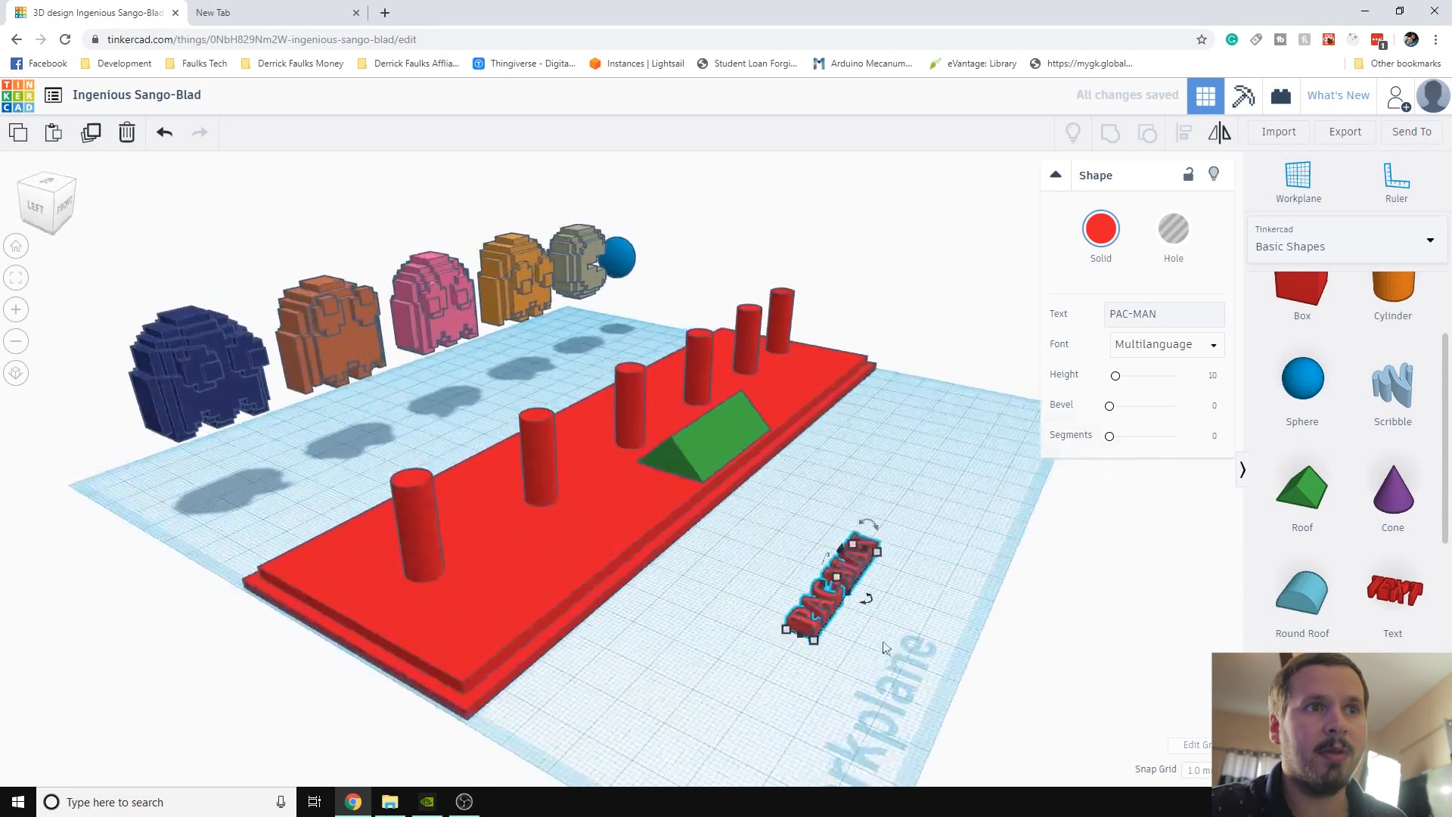
drag(822, 597, 789, 479)
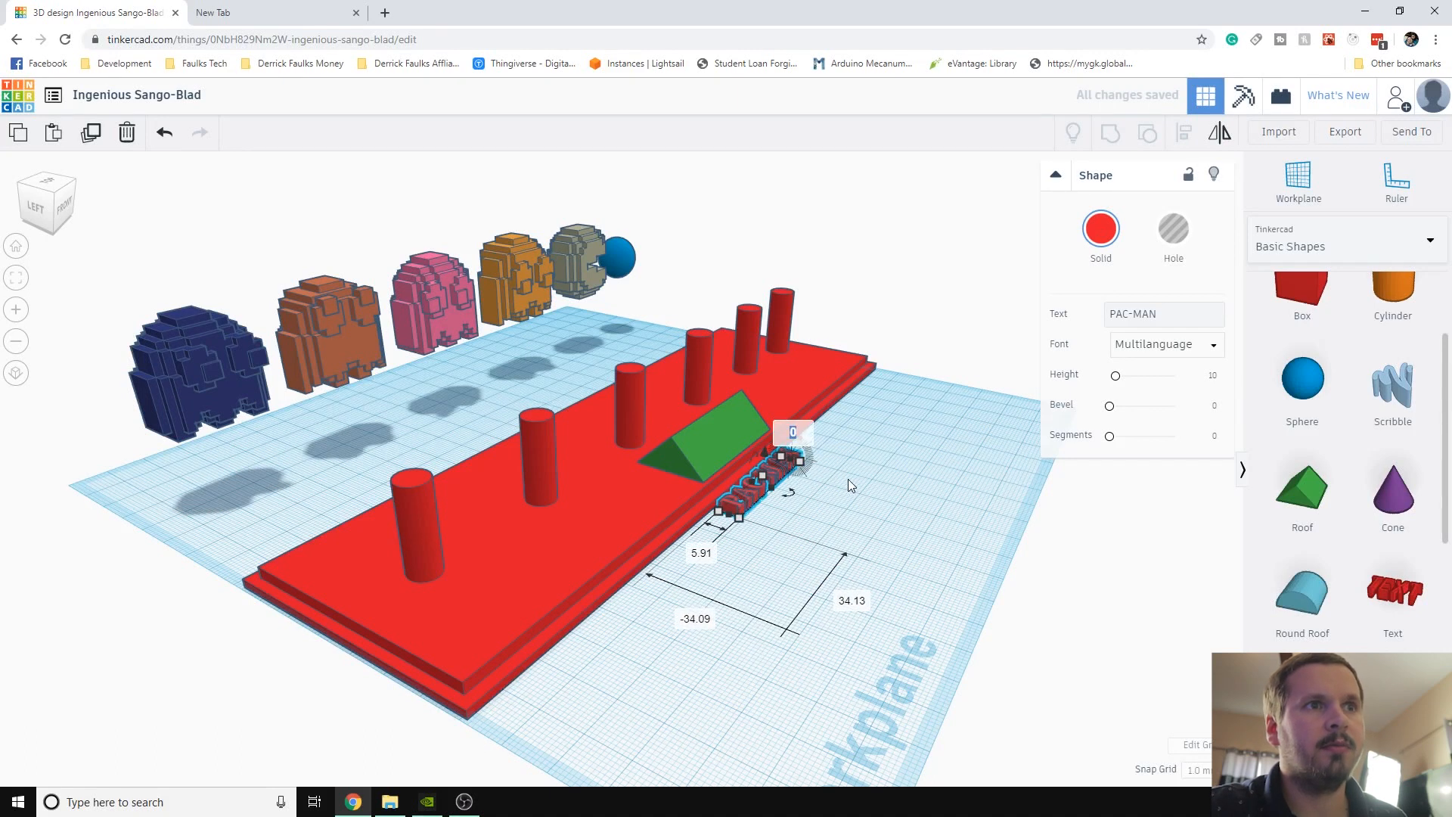
Tilt the PAC-MAN text to match the roof's front slope and raise it onto that face
scroll(843, 503, up, 3)
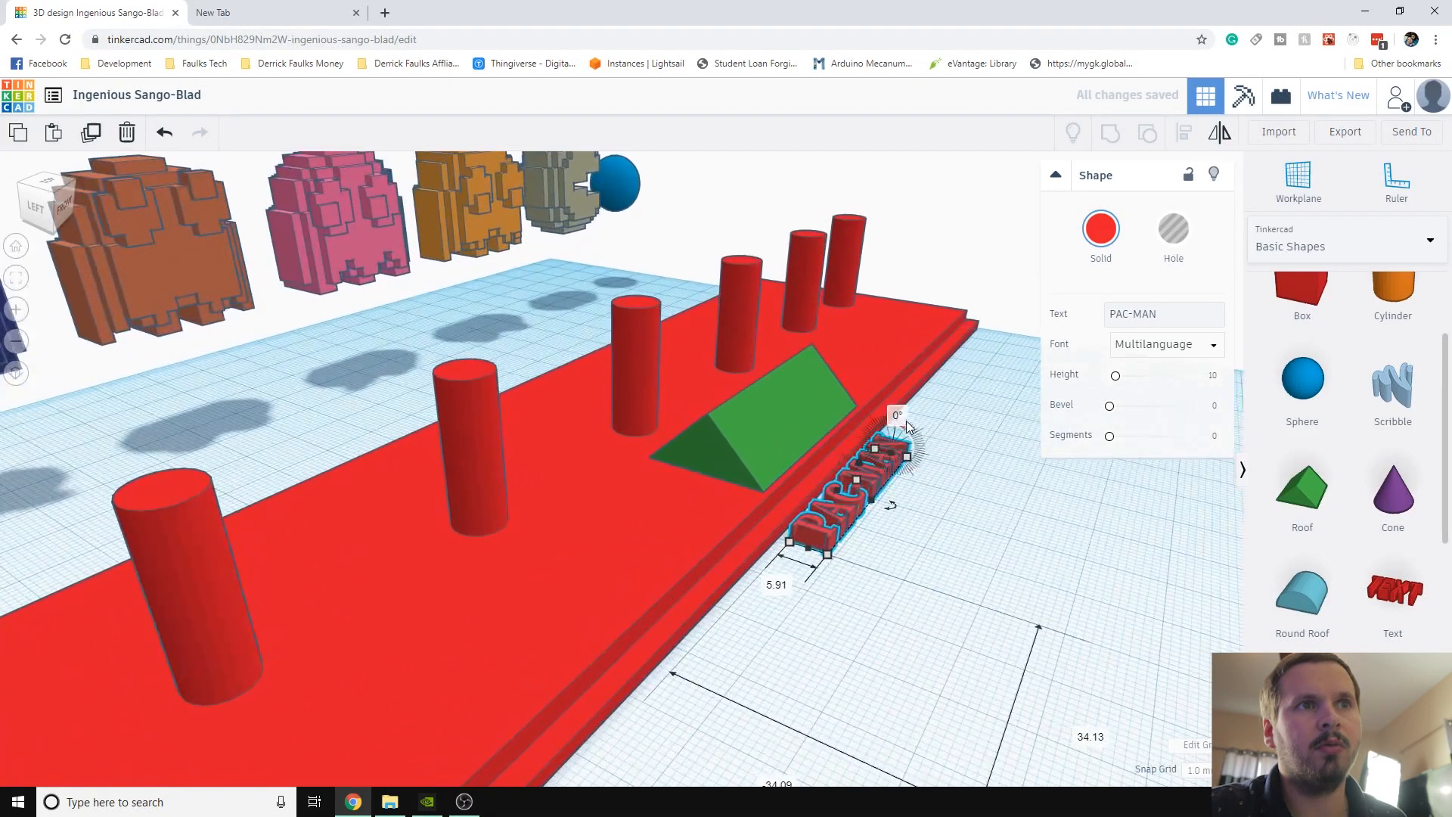
mouse_move(906, 432)
mouse_down()
mouse_move(932, 458)
mouse_move(926, 437)
mouse_up()
drag(857, 497, 843, 343)
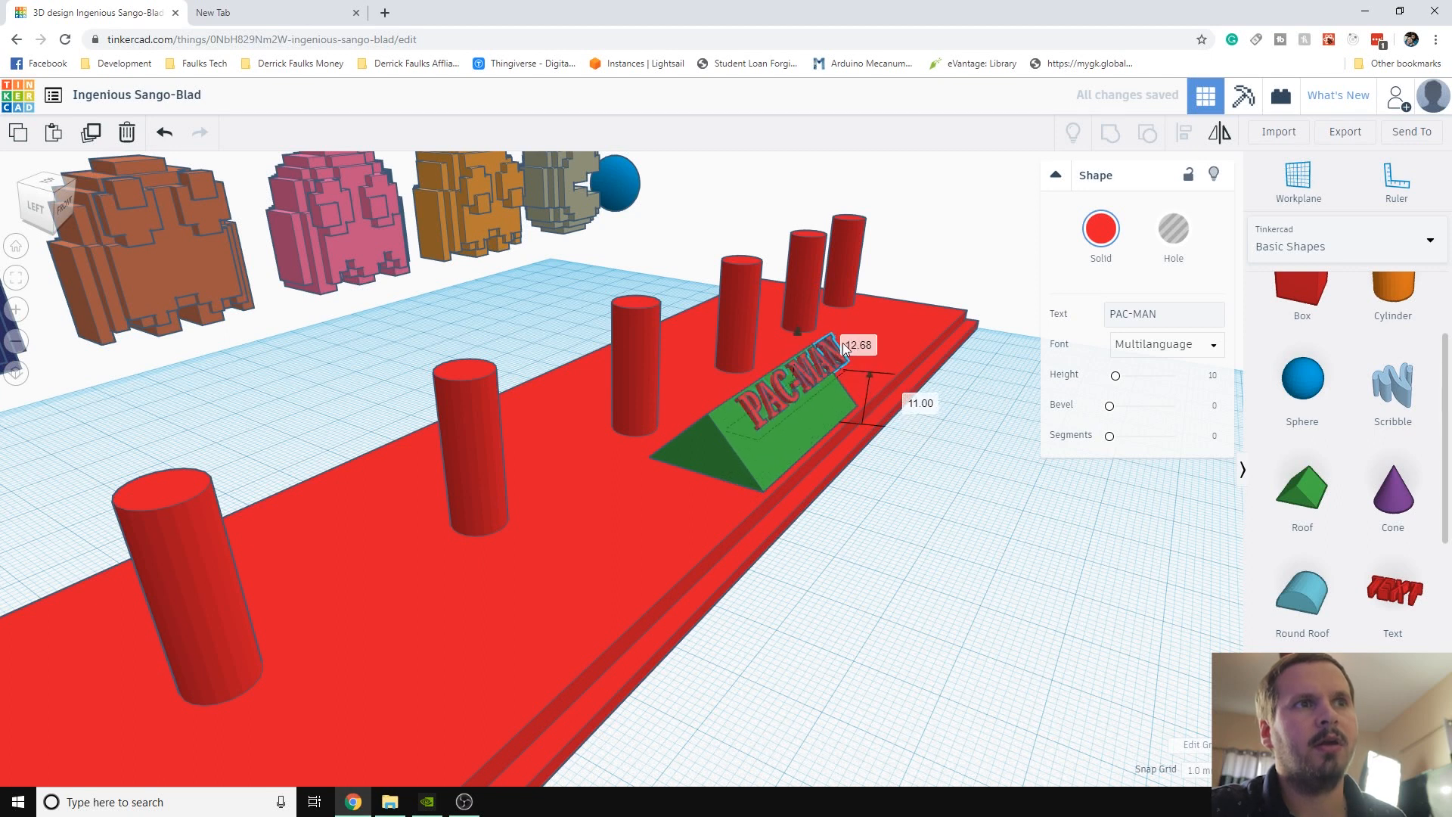
right_drag(1056, 547, 779, 559)
drag(780, 560, 770, 530)
key(ctrl+z)
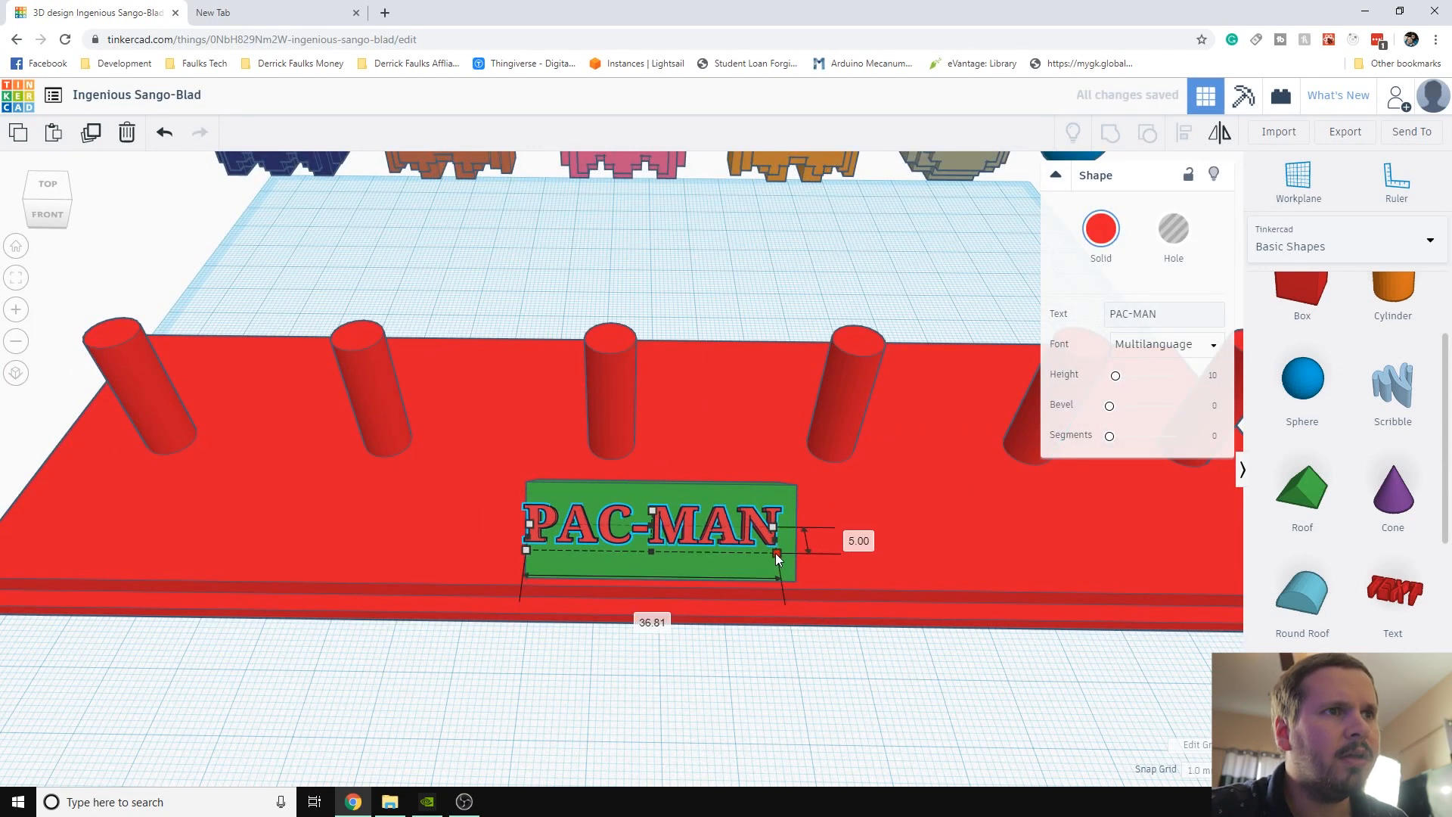
drag(746, 538, 752, 540)
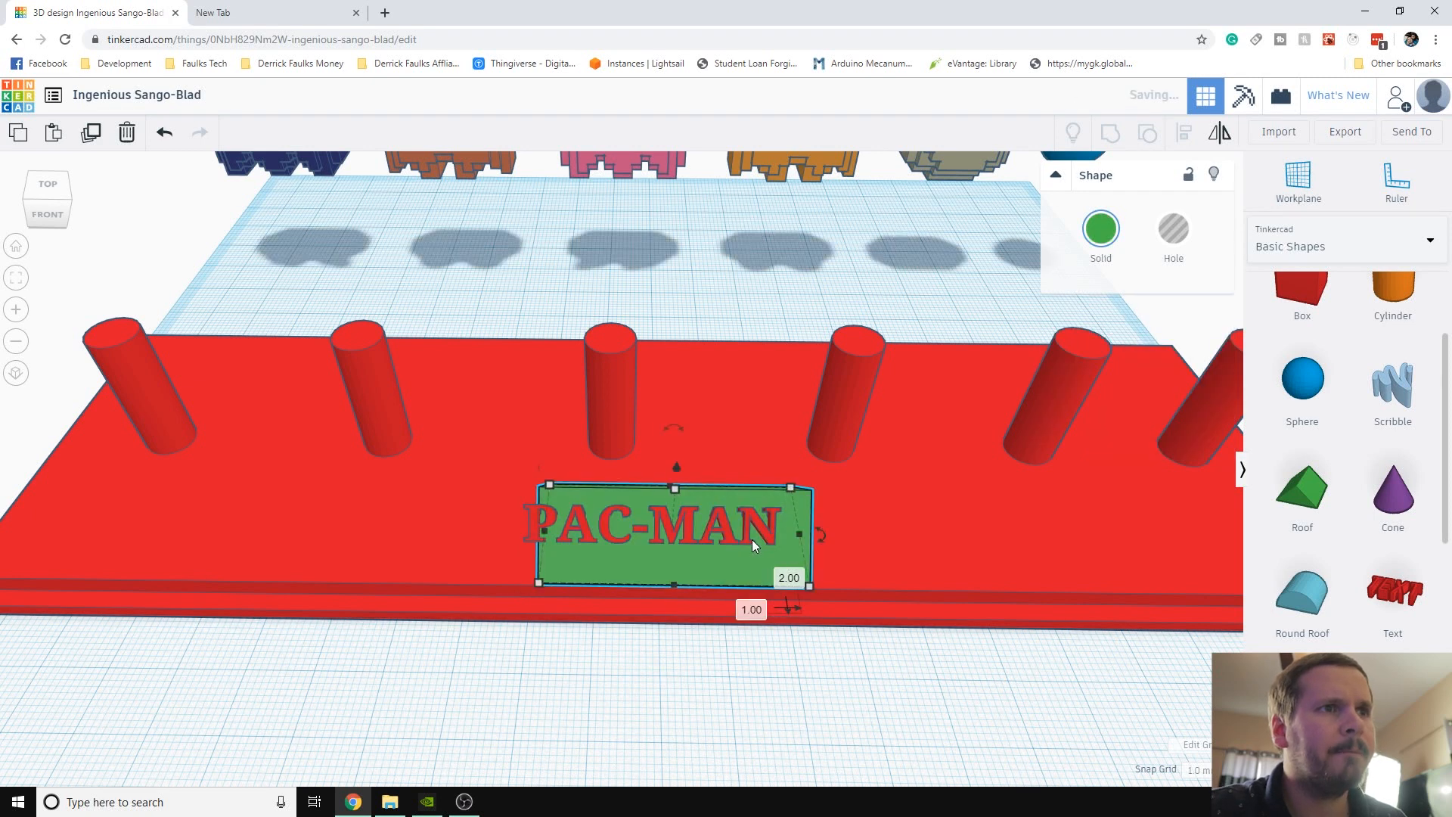
key(ctrl+z)
Shift the PAC-MAN text sideways to centre it on the front face of the green roof
click(758, 523)
drag(754, 523, 761, 529)
click(720, 661)
right_drag(720, 666, 725, 633)
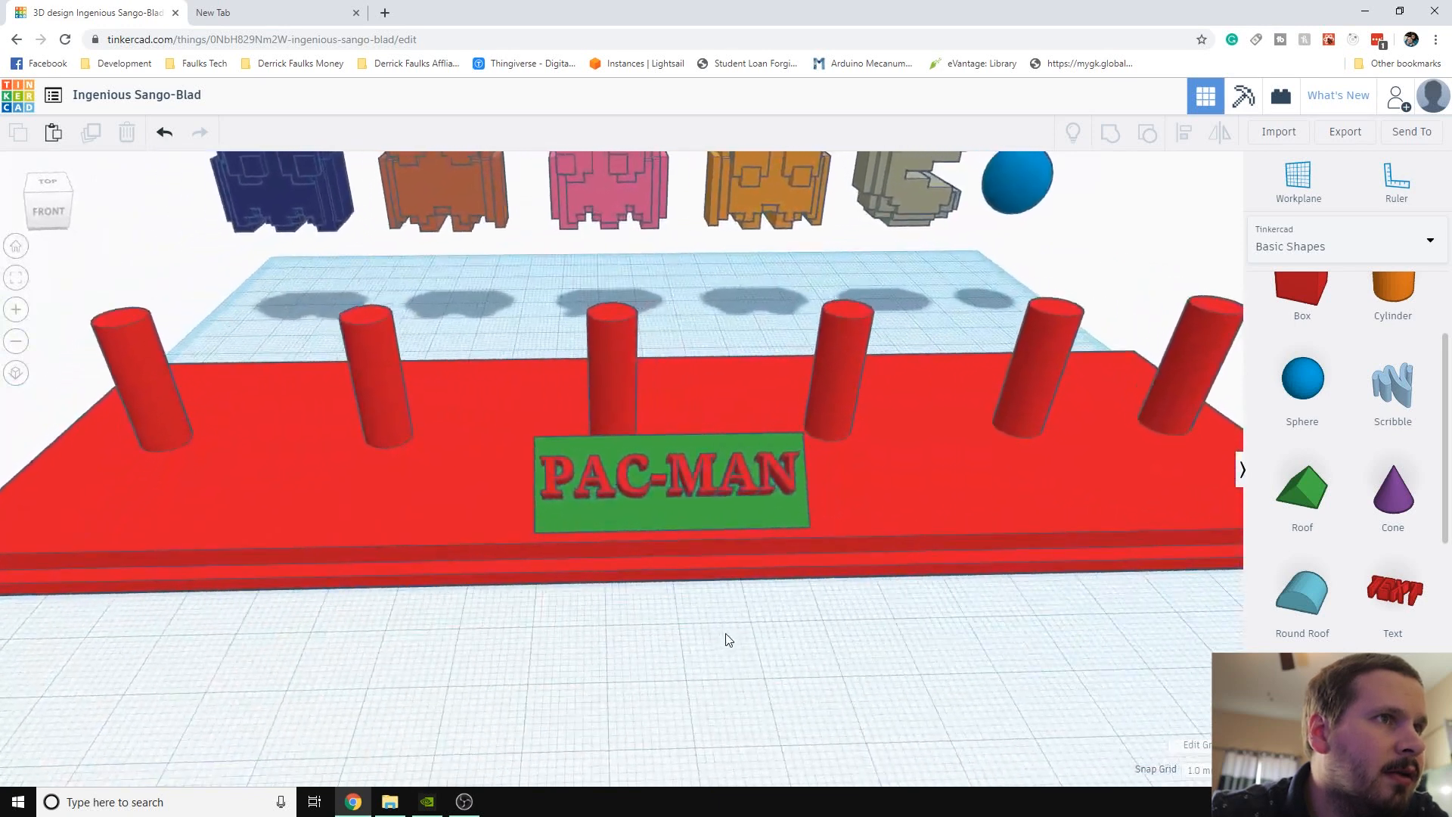
scroll(733, 633, down, 3)
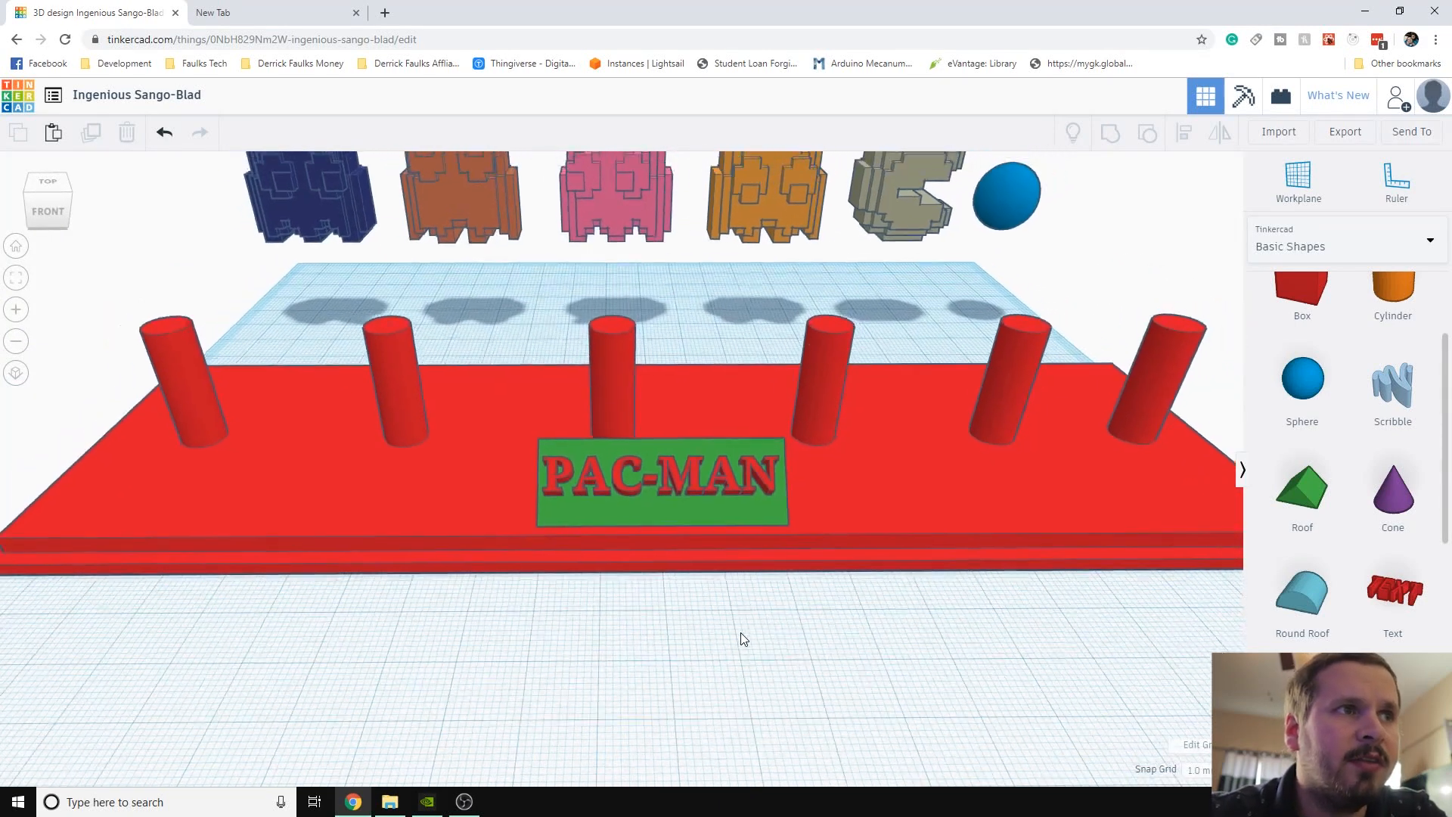
Try to reposition the PAC-MAN text against the front slope of the green roof
right_drag(745, 632, 774, 488)
click(747, 458)
right_drag(889, 575, 995, 525)
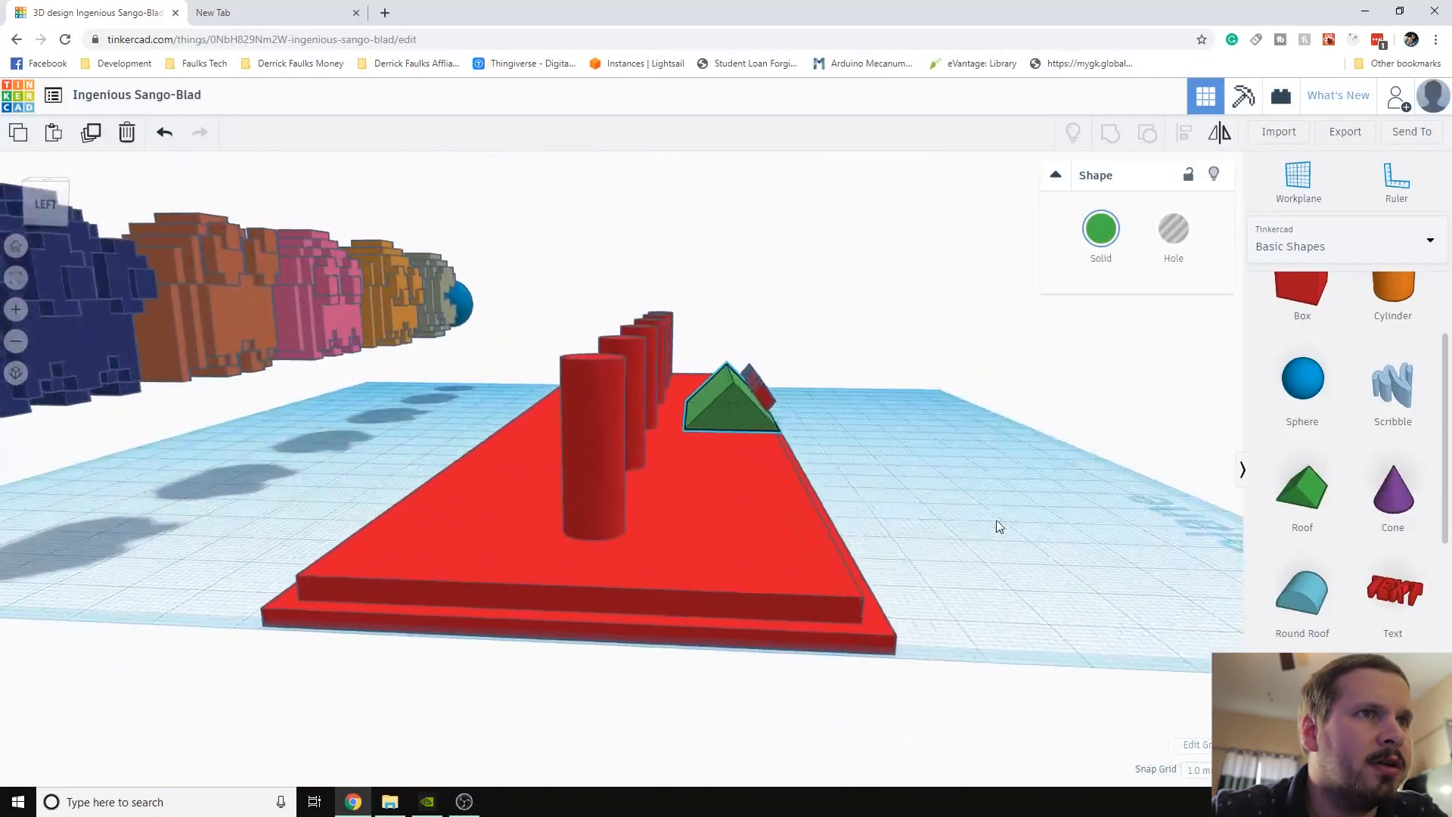
click(755, 399)
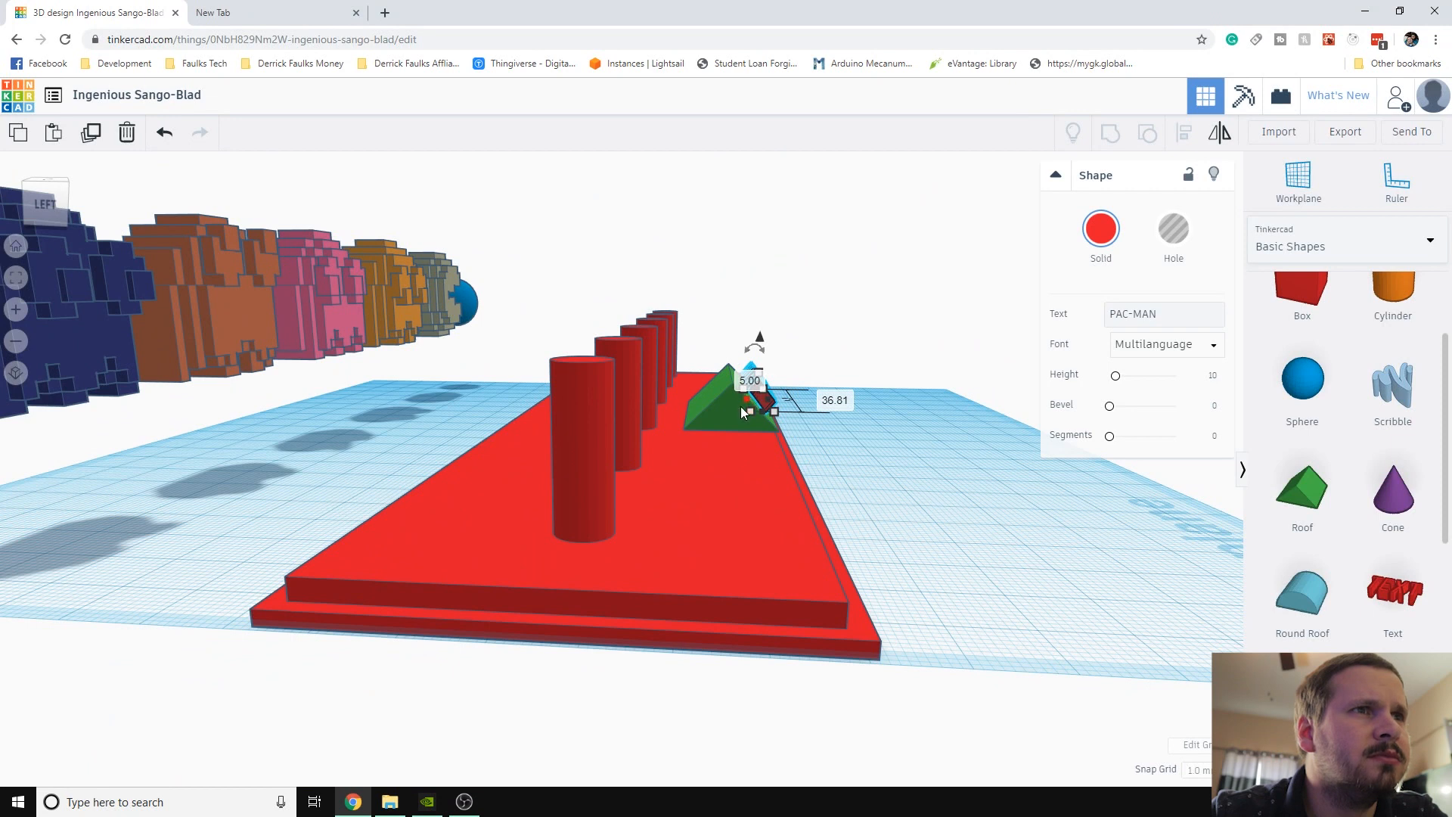
drag(746, 411, 750, 403)
right_drag(983, 478, 832, 590)
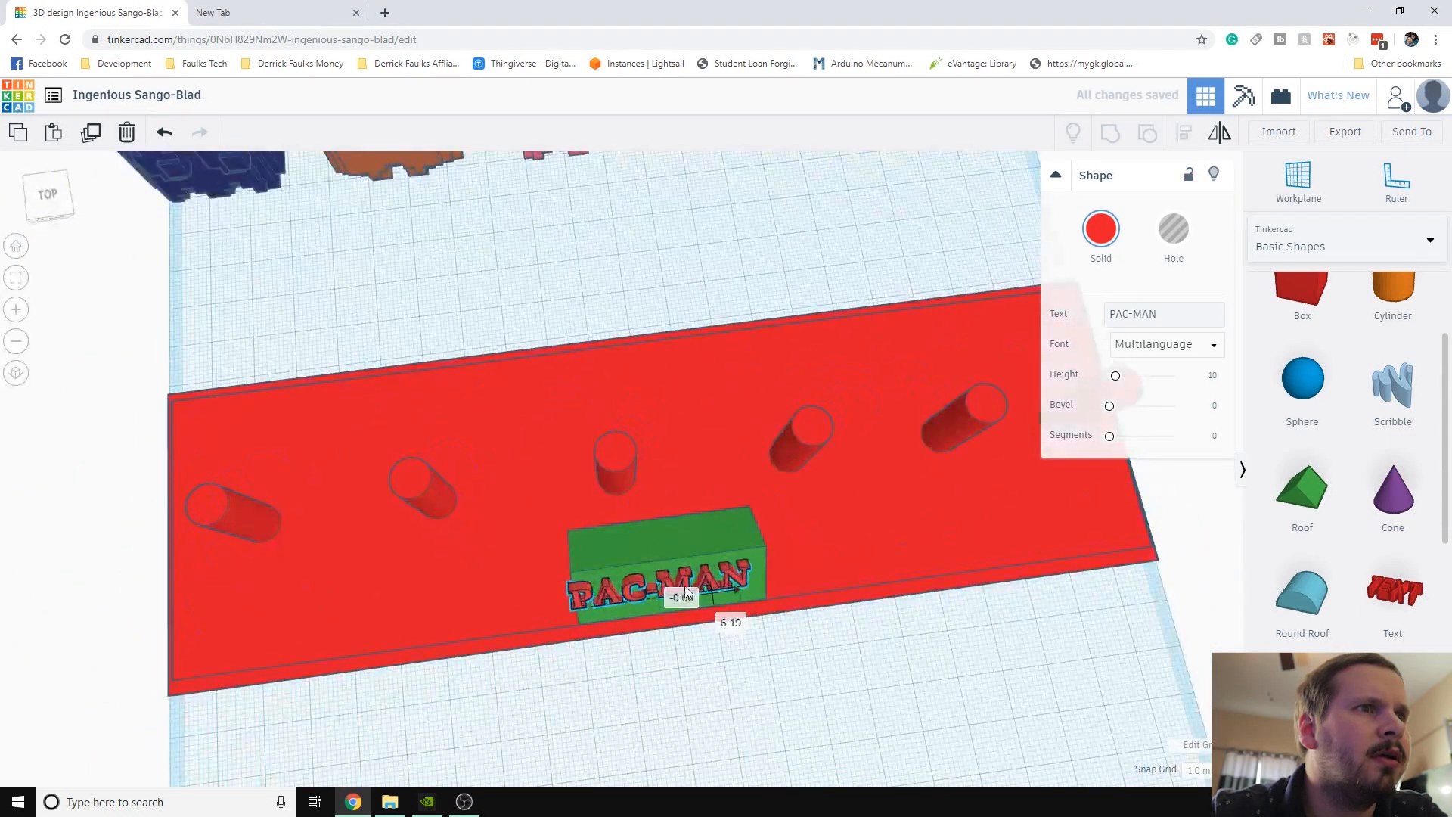
click(761, 664)
right_drag(761, 664, 920, 554)
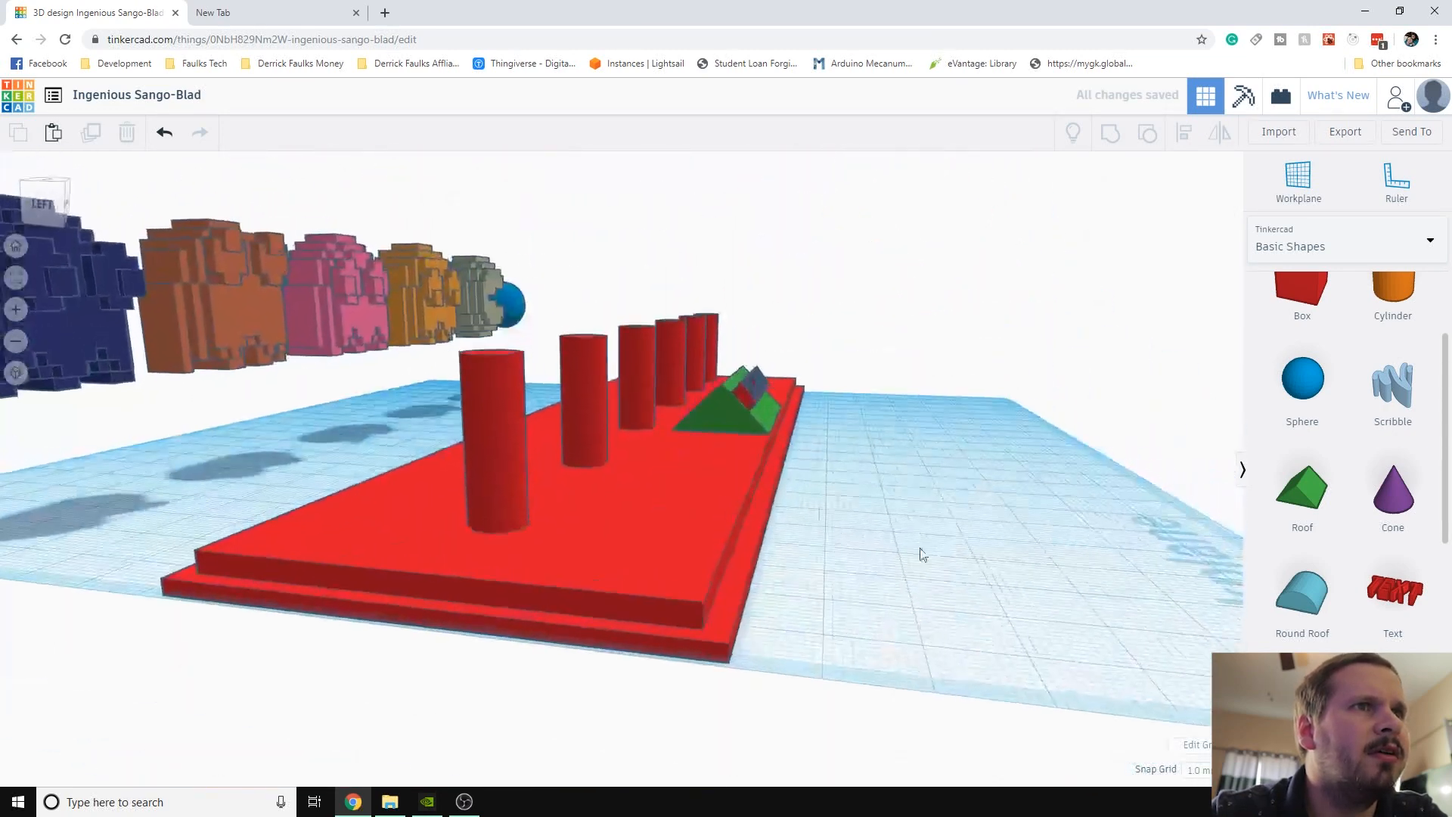
scroll(930, 581, up, 4)
click(930, 581)
key(f)
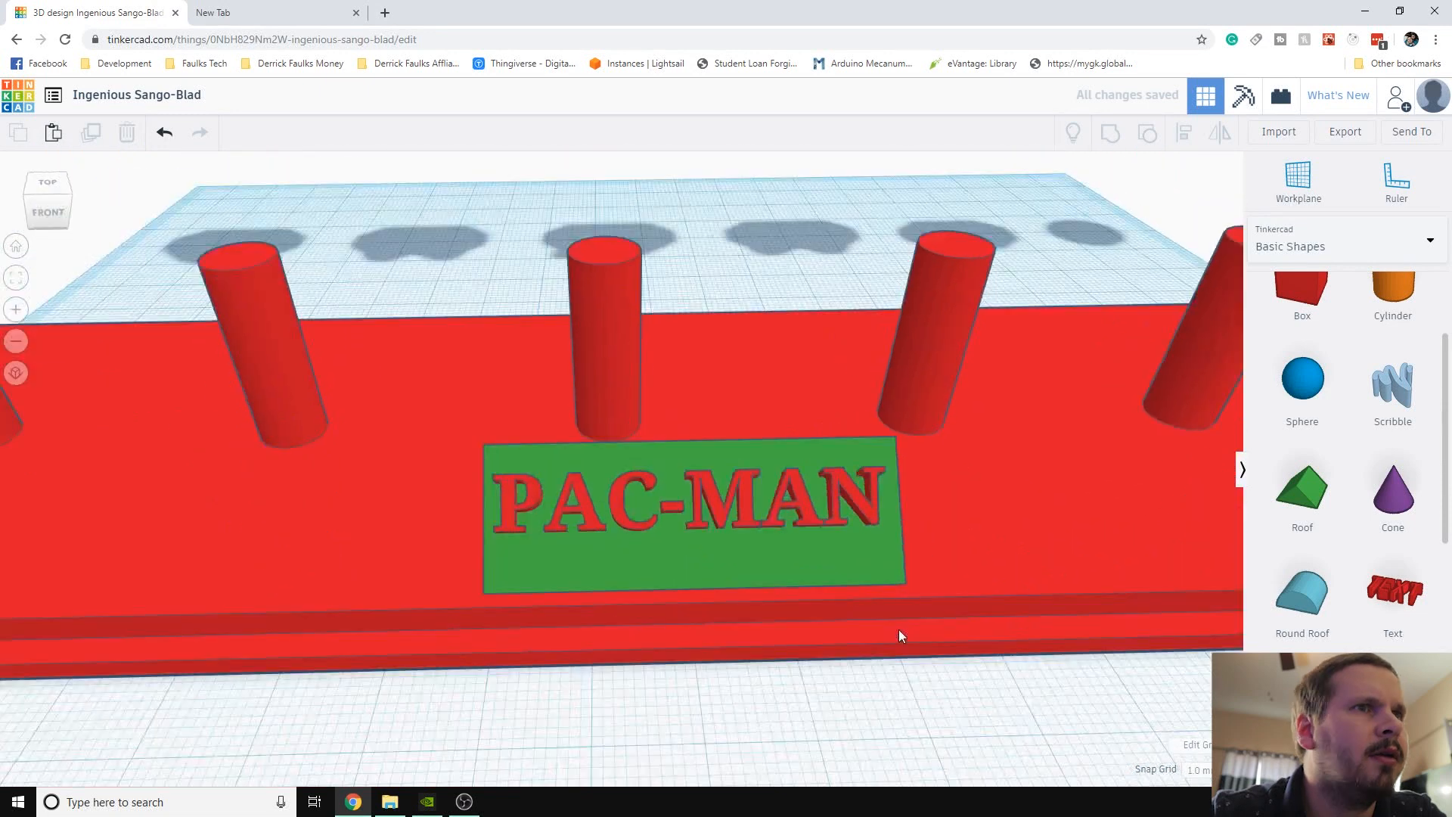
Shift the PAC-MAN text slightly along the front face of the green roof
click(707, 511)
click(715, 479)
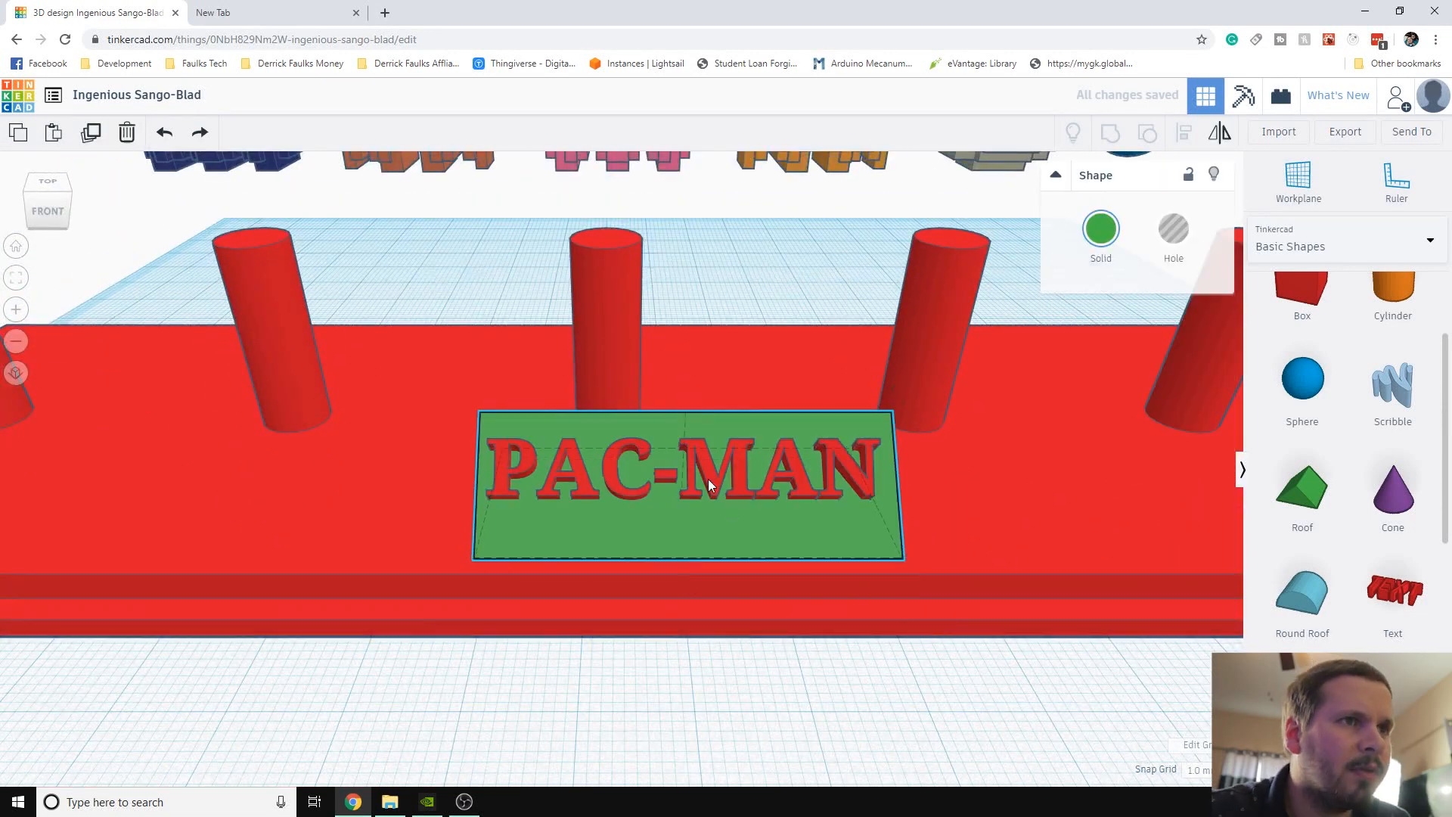
drag(708, 479, 709, 500)
right_drag(710, 673, 912, 675)
drag(860, 405, 847, 401)
key(f)
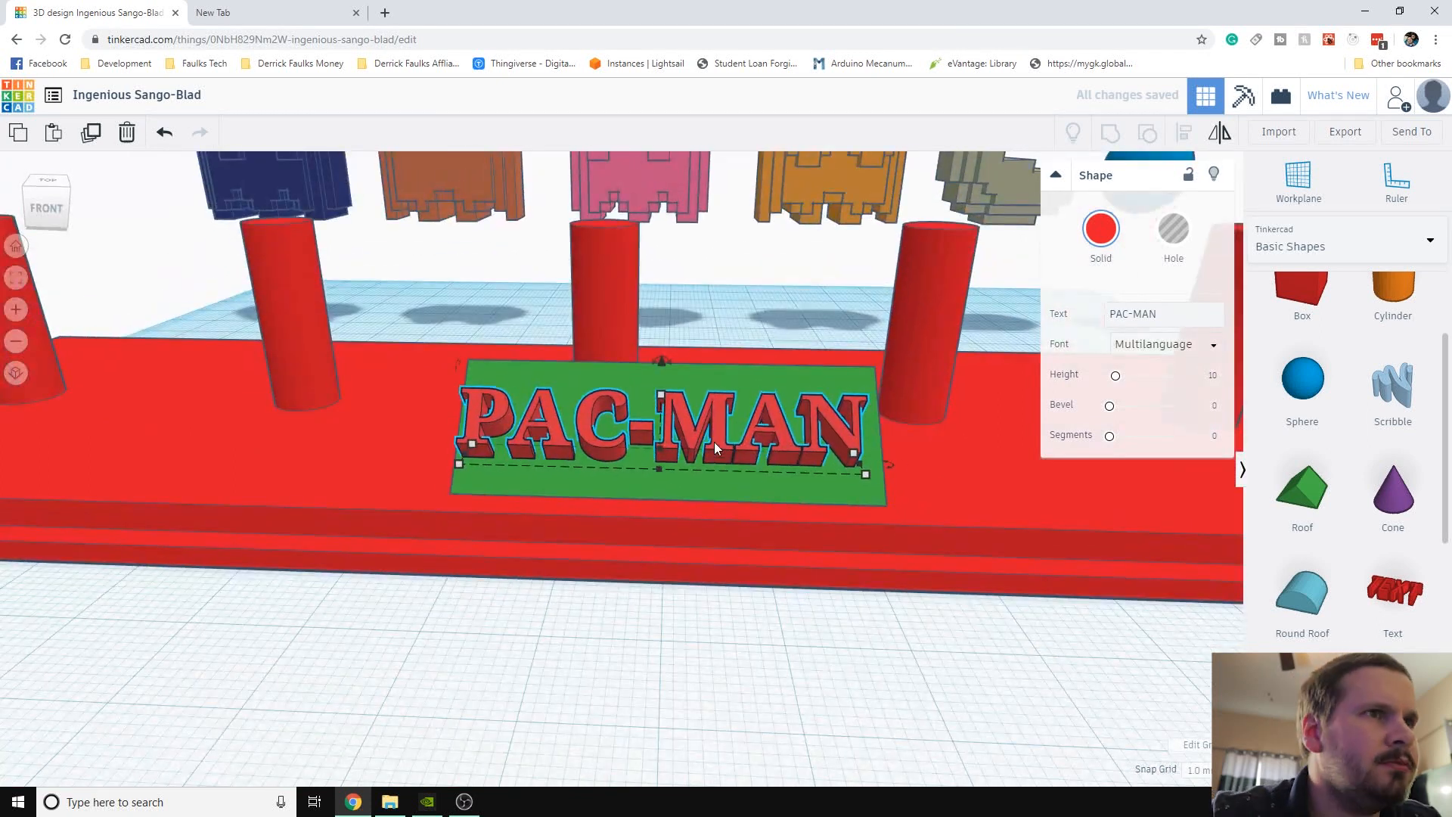
right_drag(711, 439, 404, 409)
drag(404, 408, 370, 410)
Sink the PAC-MAN text into the roof's front slope so that only thin raised letters remain
right_drag(370, 410, 938, 315)
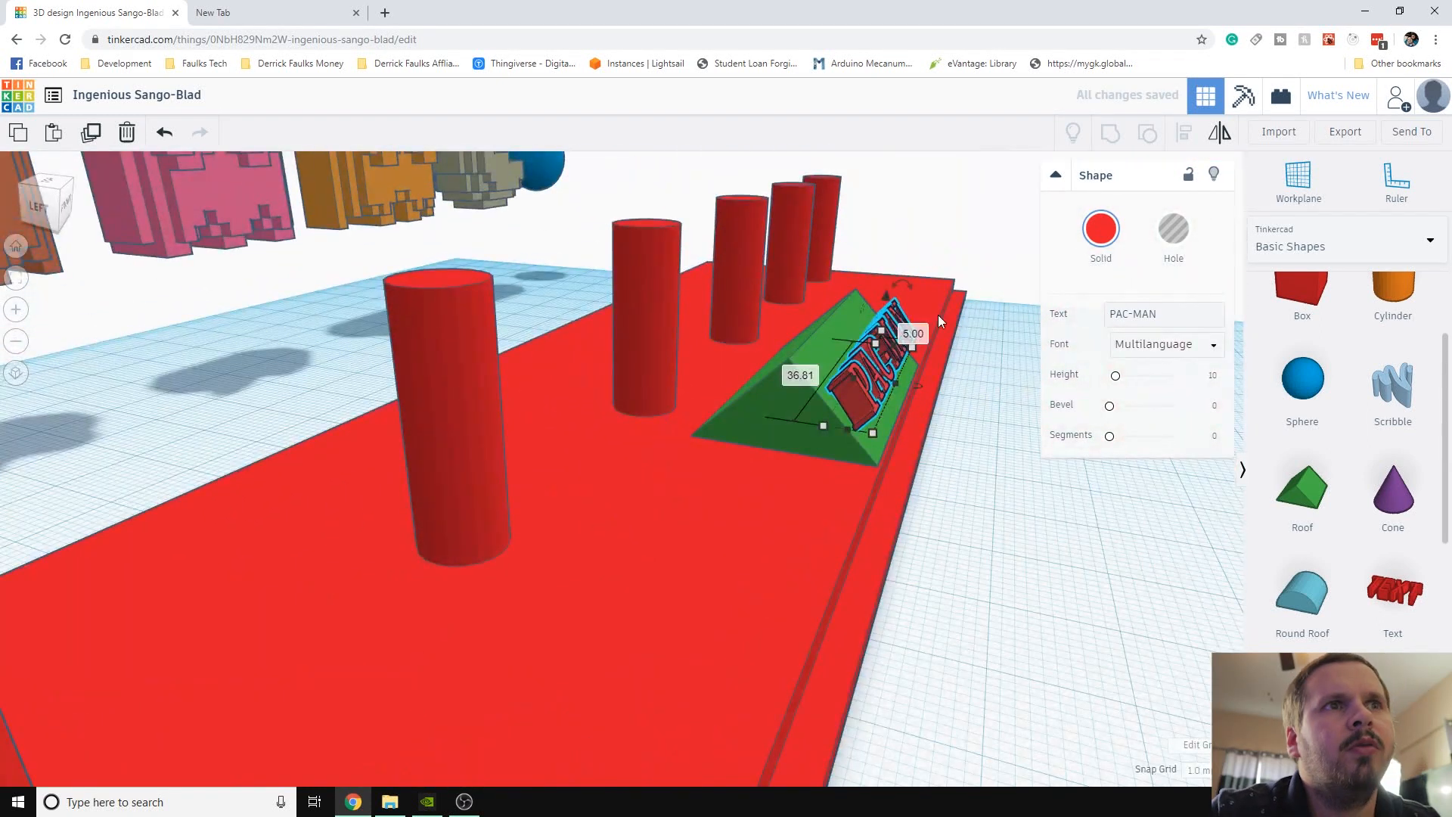
click(872, 278)
click(883, 362)
scroll(948, 374, up, 3)
drag(988, 231, 977, 261)
right_drag(974, 264, 763, 641)
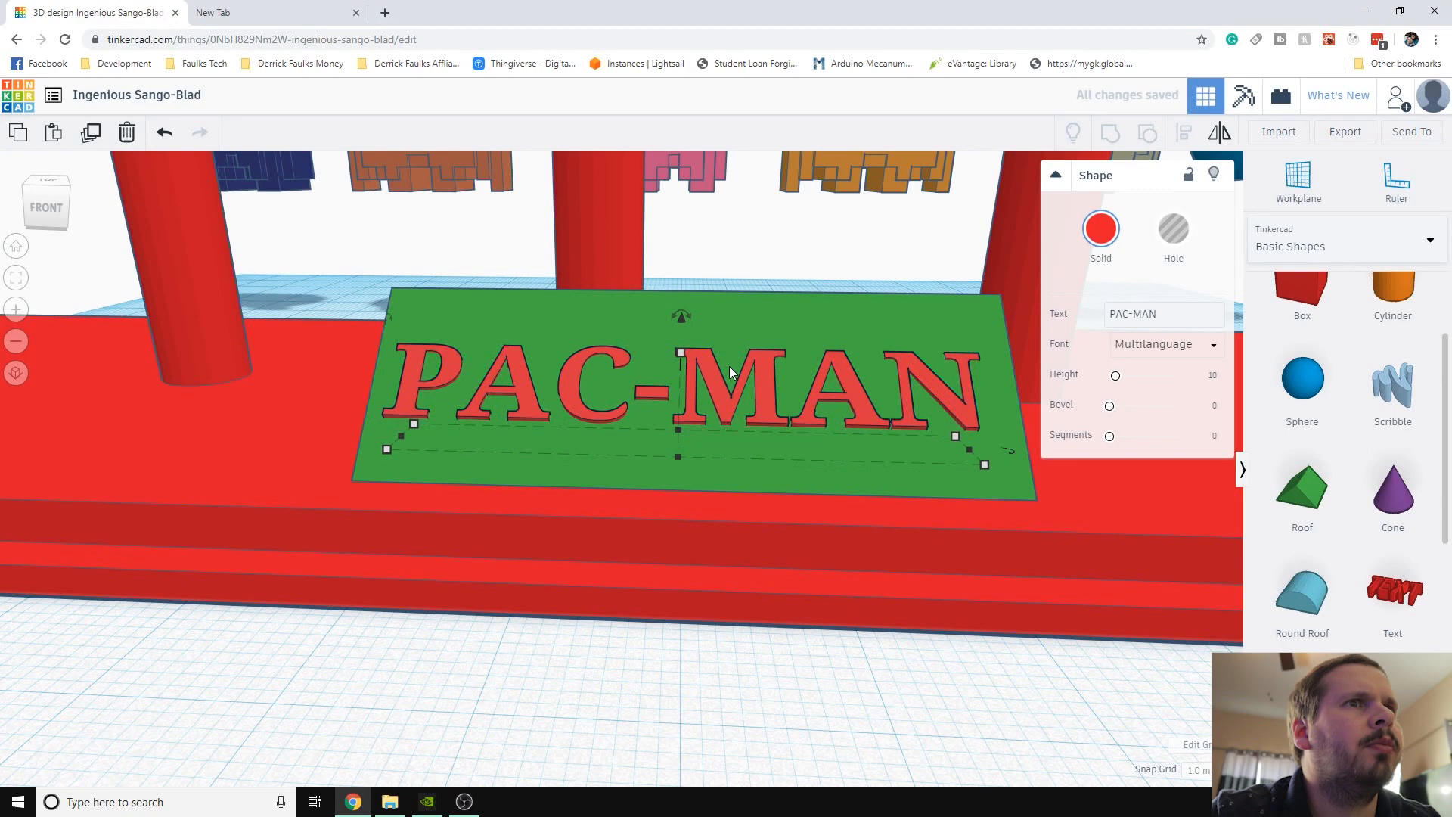
Examine the fit of the PAC-MAN lettering on the roof from the side and the front
right_drag(678, 324, 978, 397)
right_drag(1018, 454, 742, 612)
scroll(986, 590, down, 5)
click(956, 575)
scroll(741, 613, up, 5)
click(752, 470)
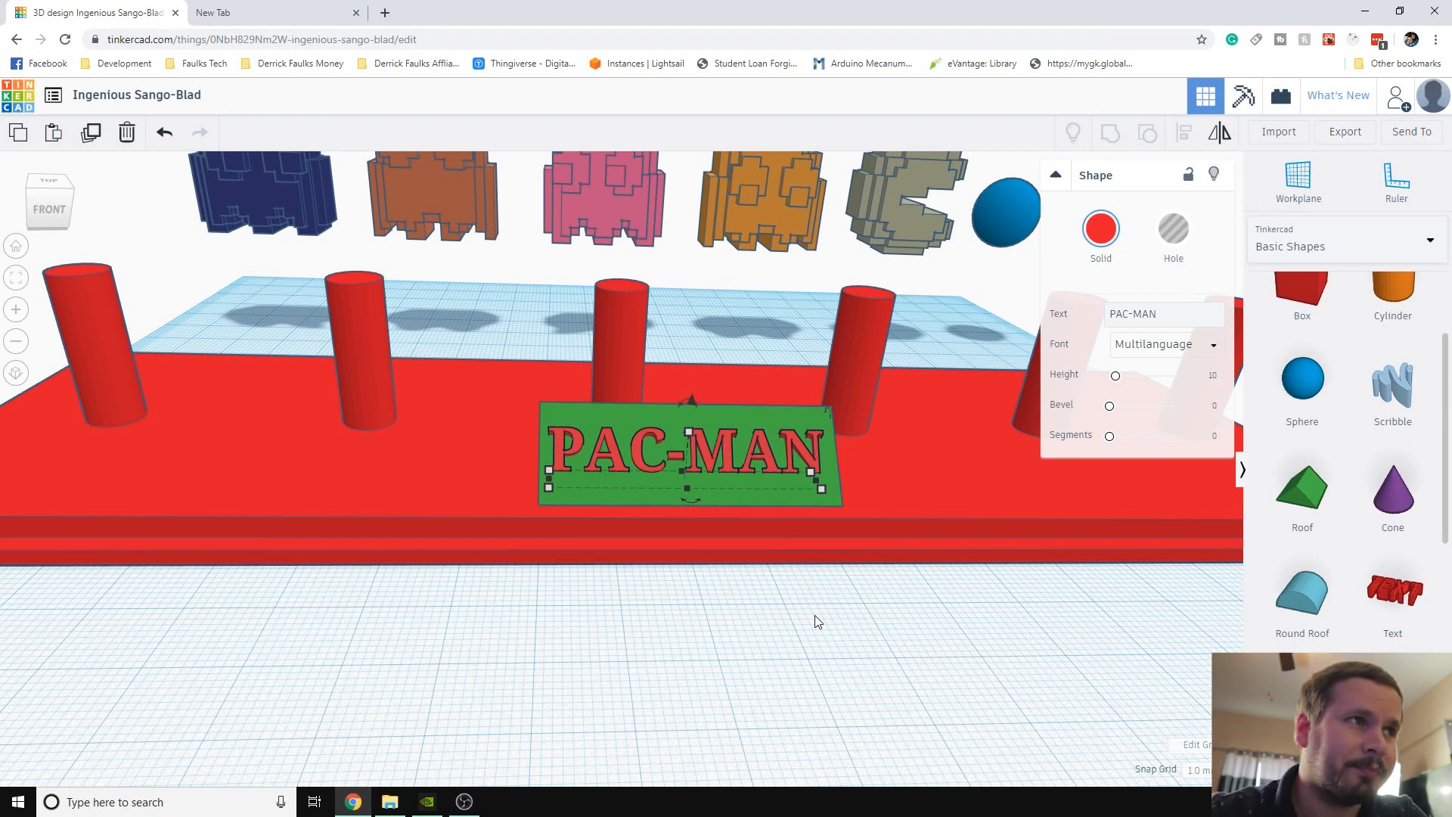
scroll(874, 638, down, 5)
click(784, 596)
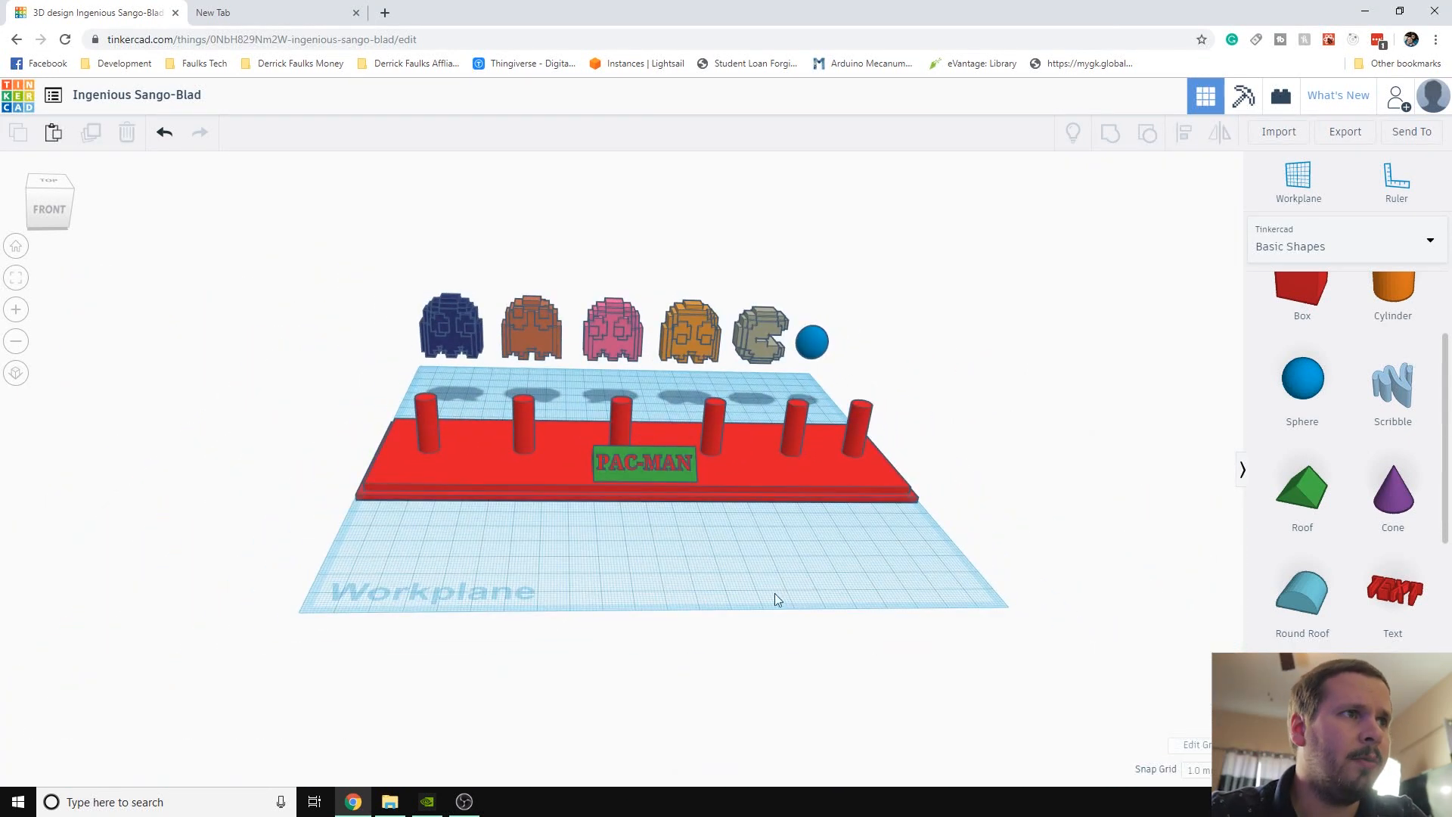
Group the red base with its cylinders, the green roof and the PAC-MAN text into one shape
drag(476, 403, 972, 511)
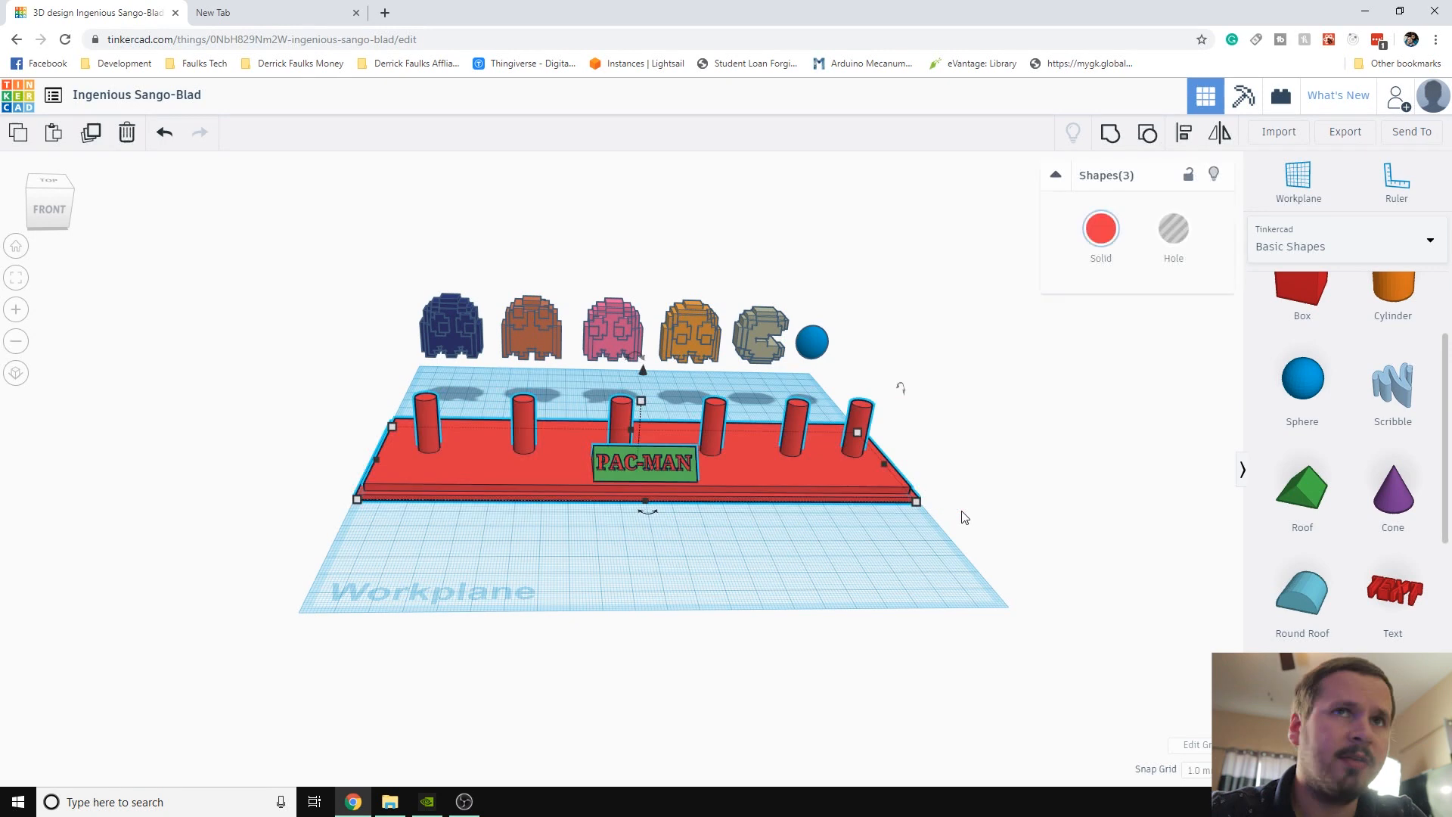
click(1112, 138)
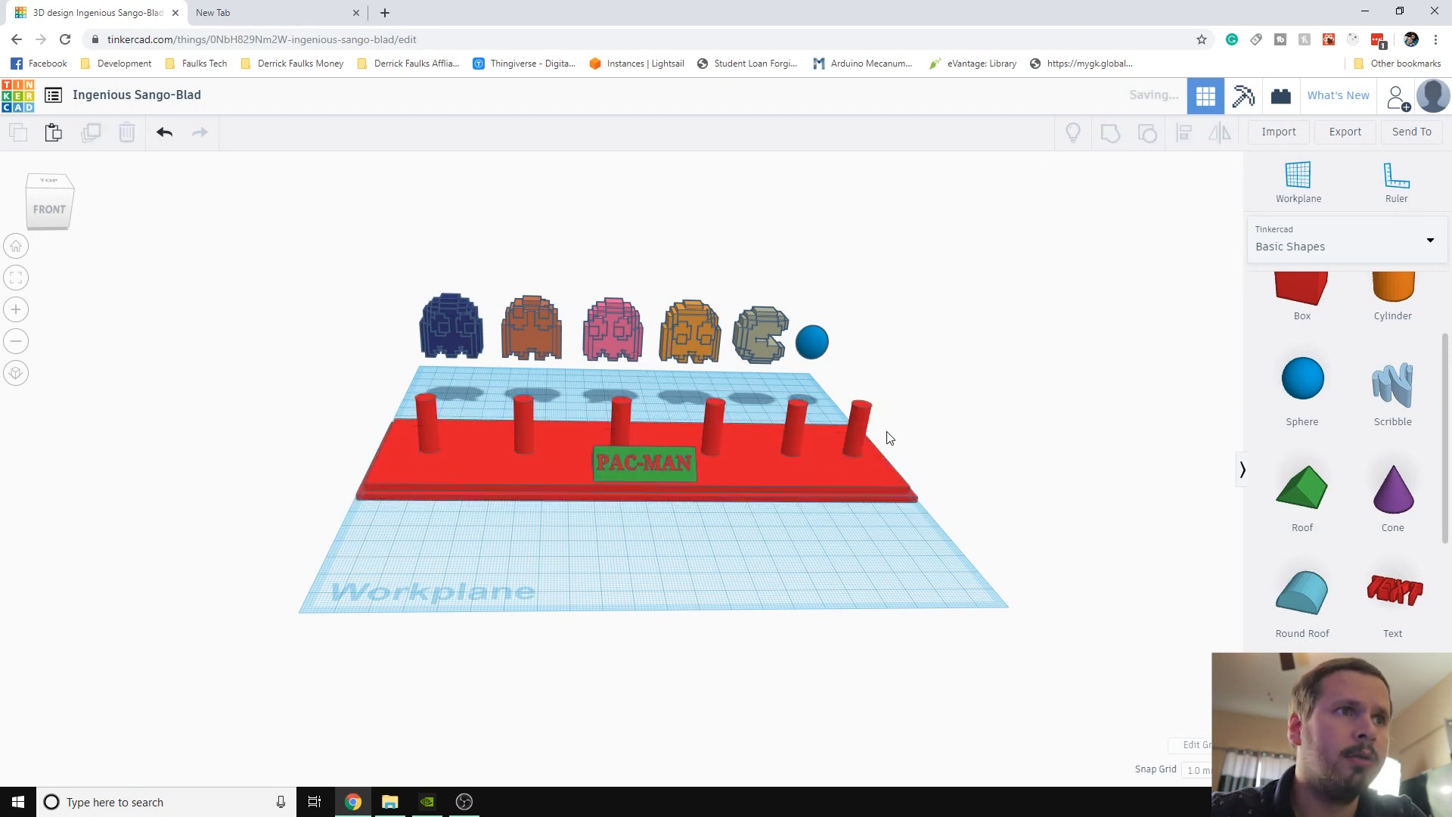
click(786, 560)
scroll(788, 555, up, 5)
scroll(724, 432, up, 2)
scroll(835, 582, down, 3)
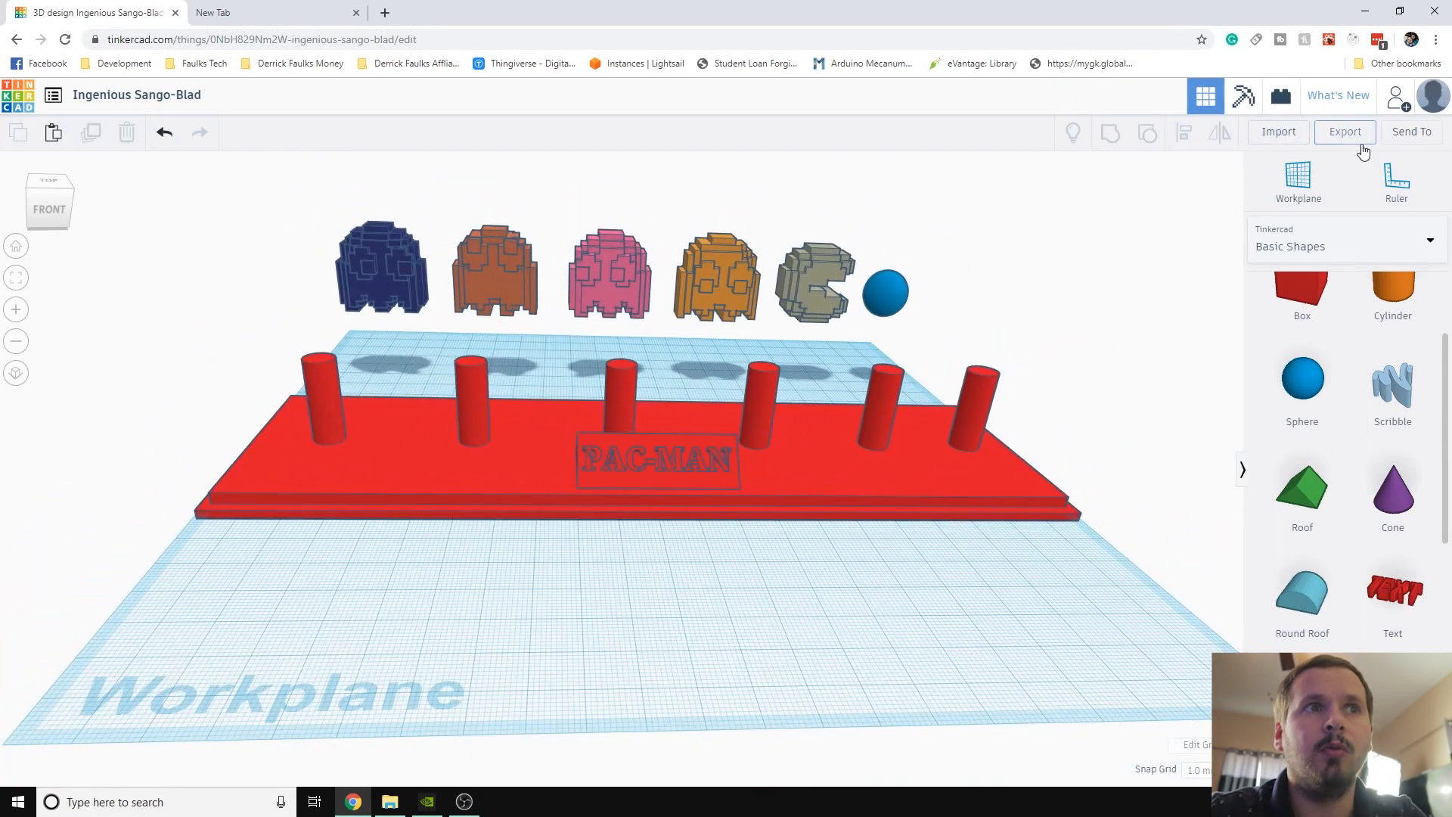
Rename the design pac-man_stand and export only the grouped stand as an STL file
click(814, 497)
click(1346, 131)
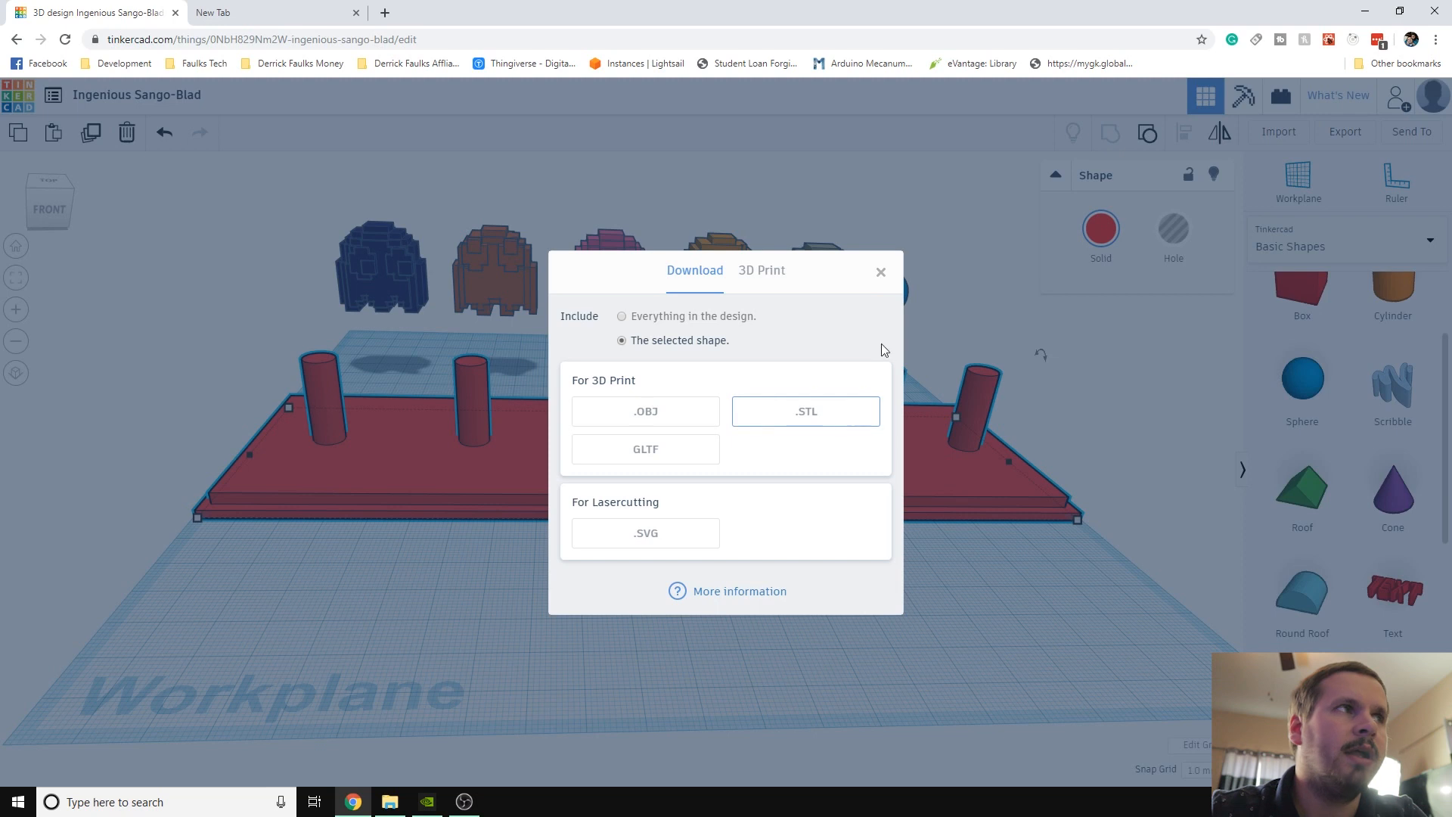
click(879, 272)
click(139, 95)
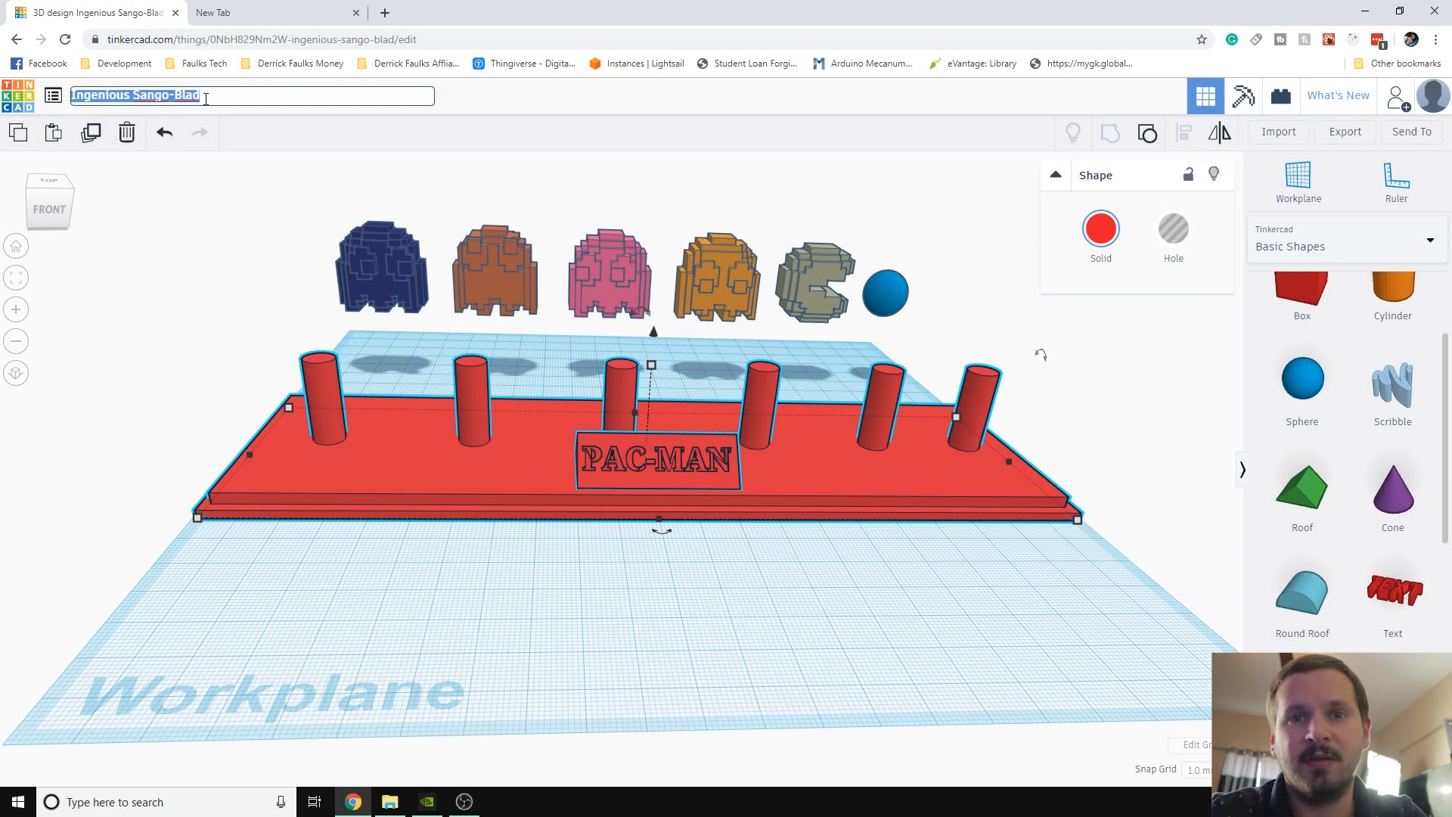
key(BackSpace)
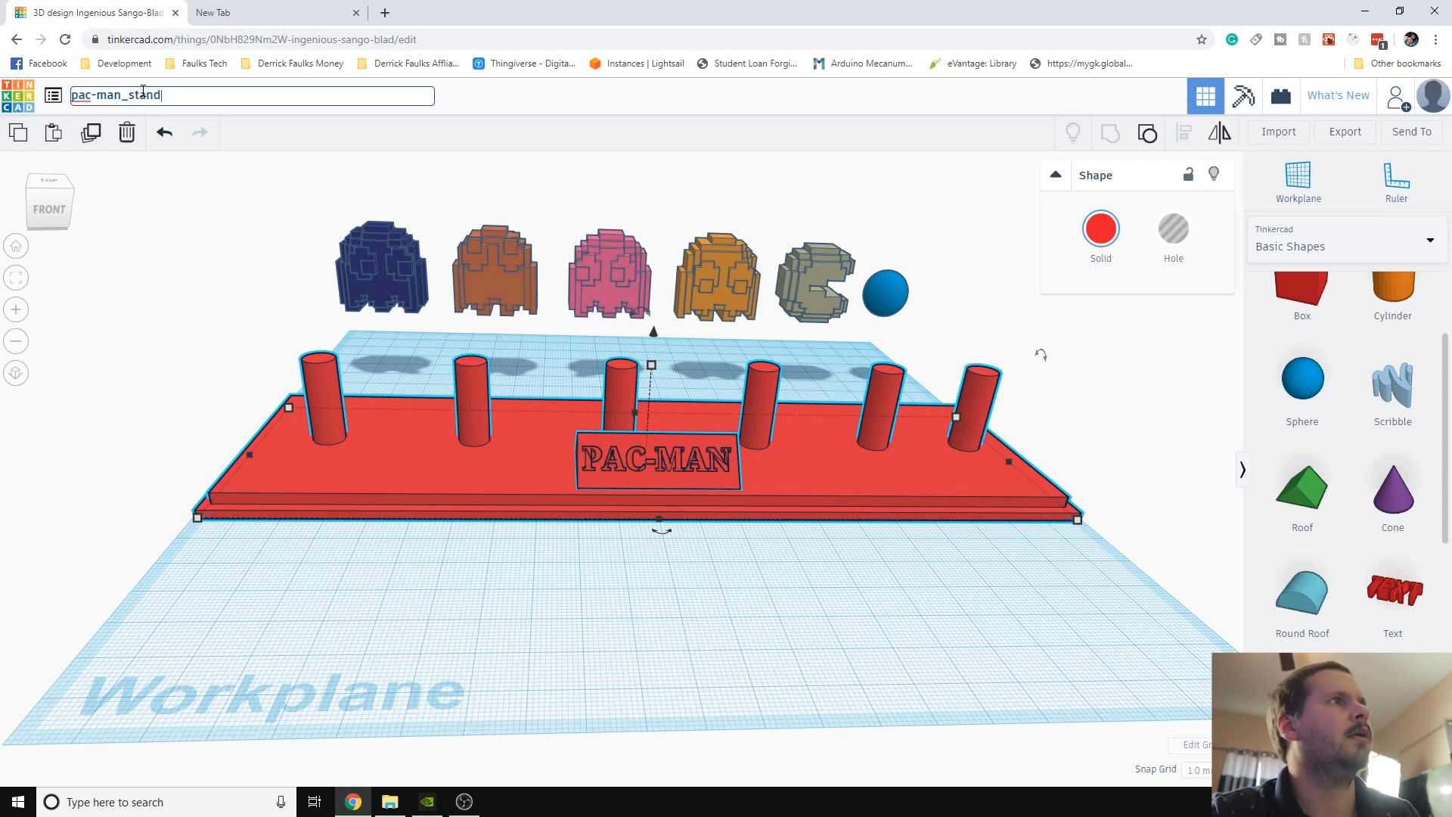
click(1345, 132)
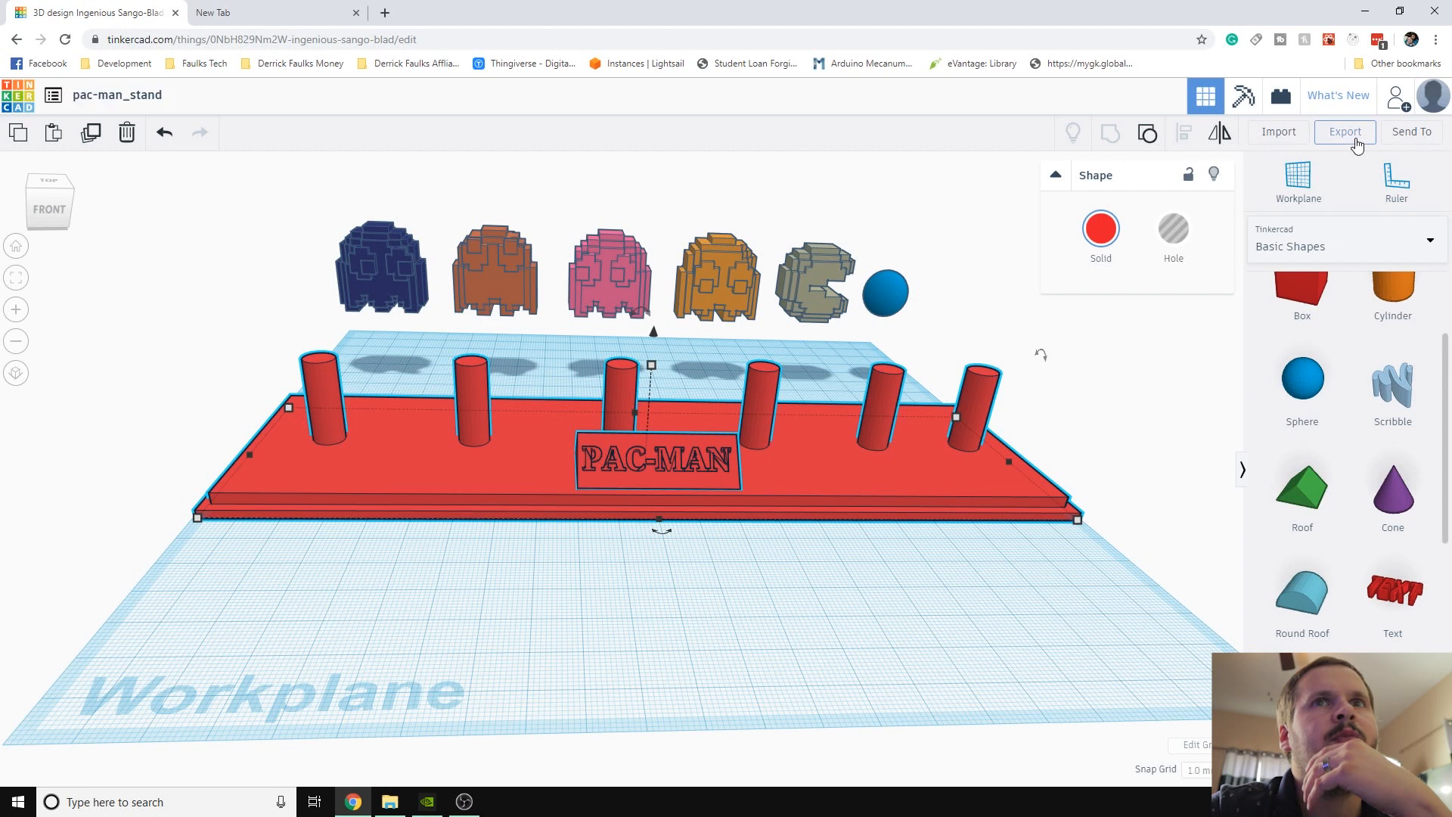
click(876, 418)
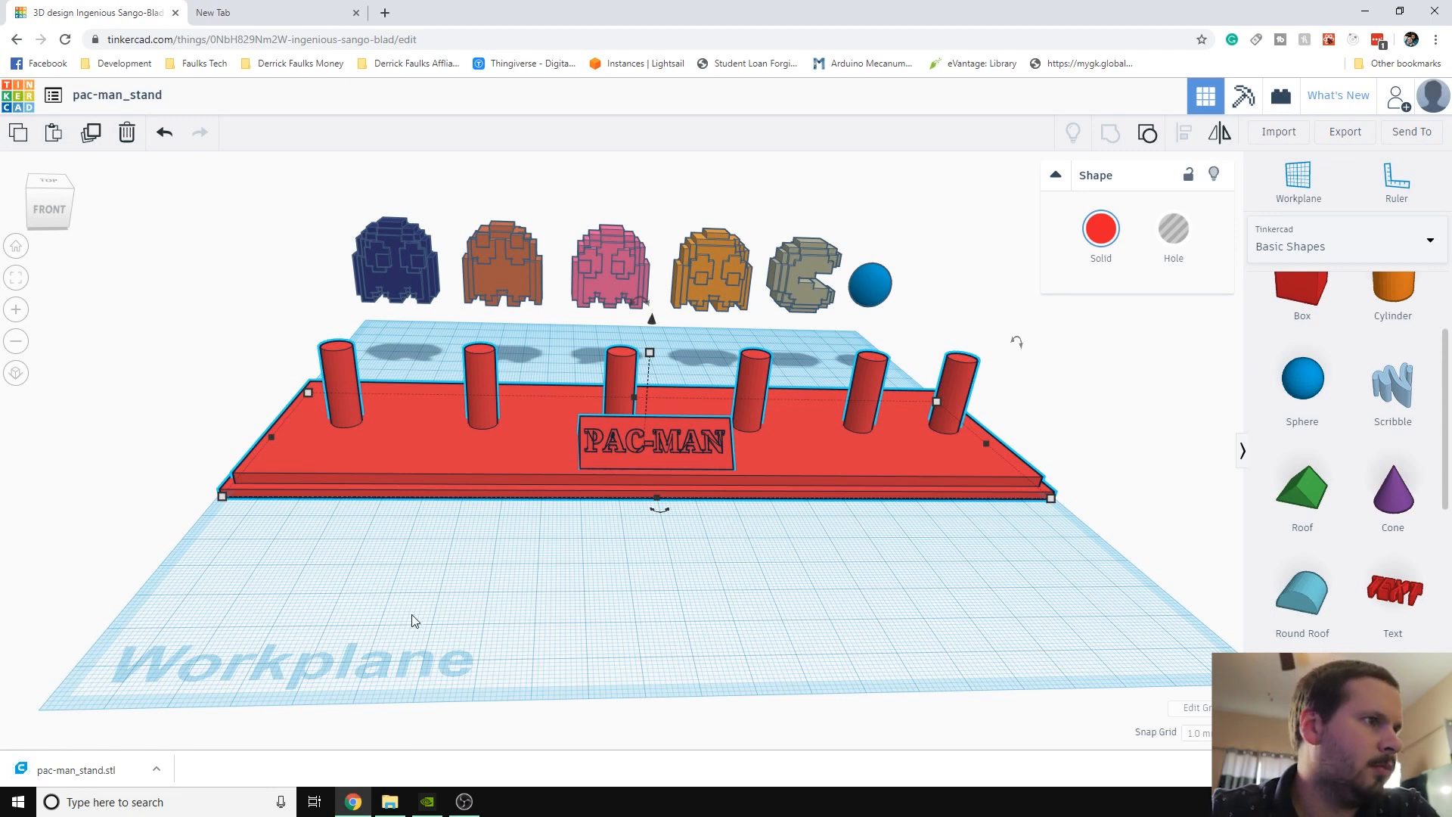
Hide the grouped red stand so that only the figures remain on the workplane
scroll(424, 329, up, 3)
right_drag(424, 329, 358, 154)
scroll(337, 555, down, 5)
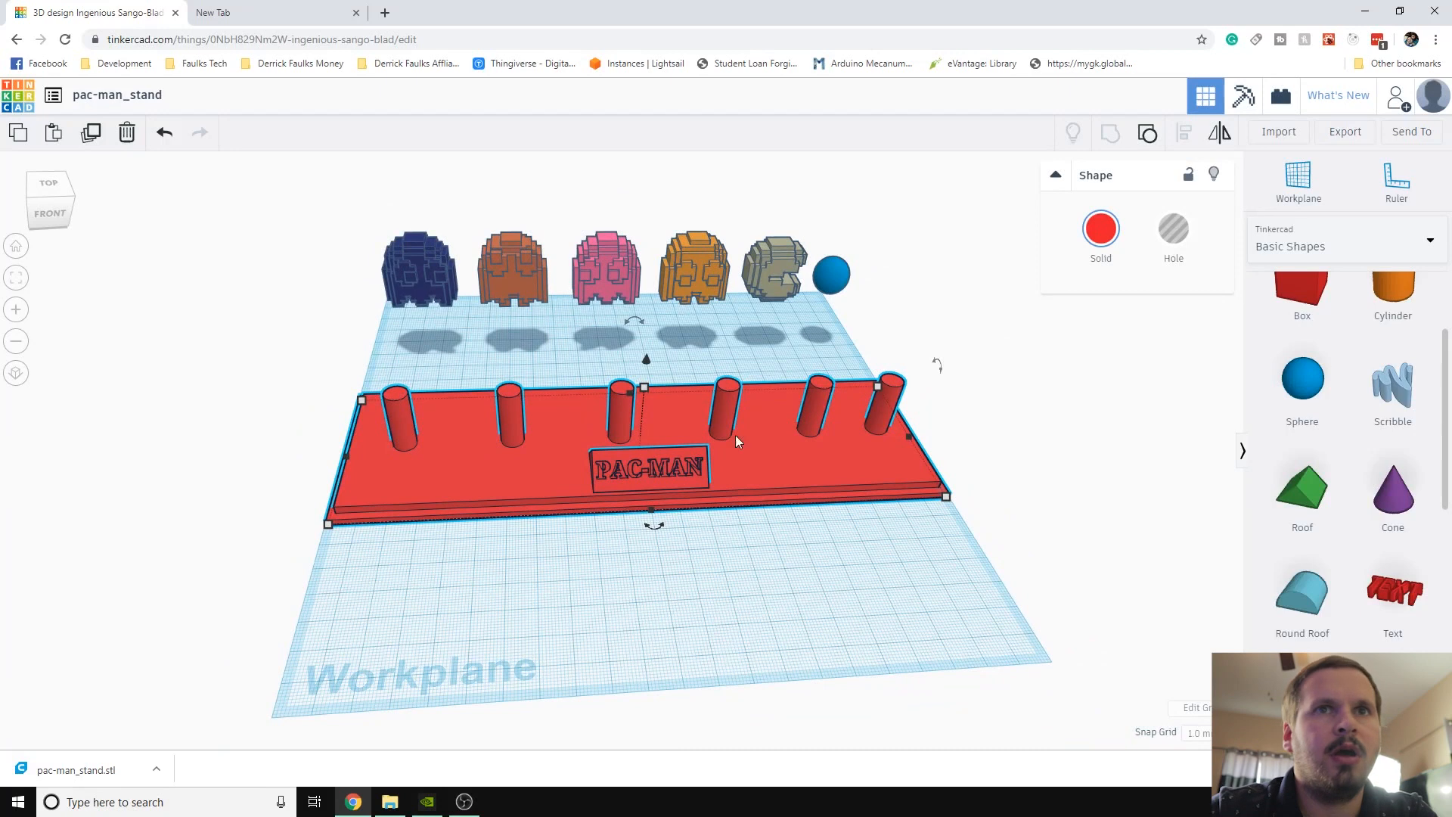
scroll(617, 424, up, 2)
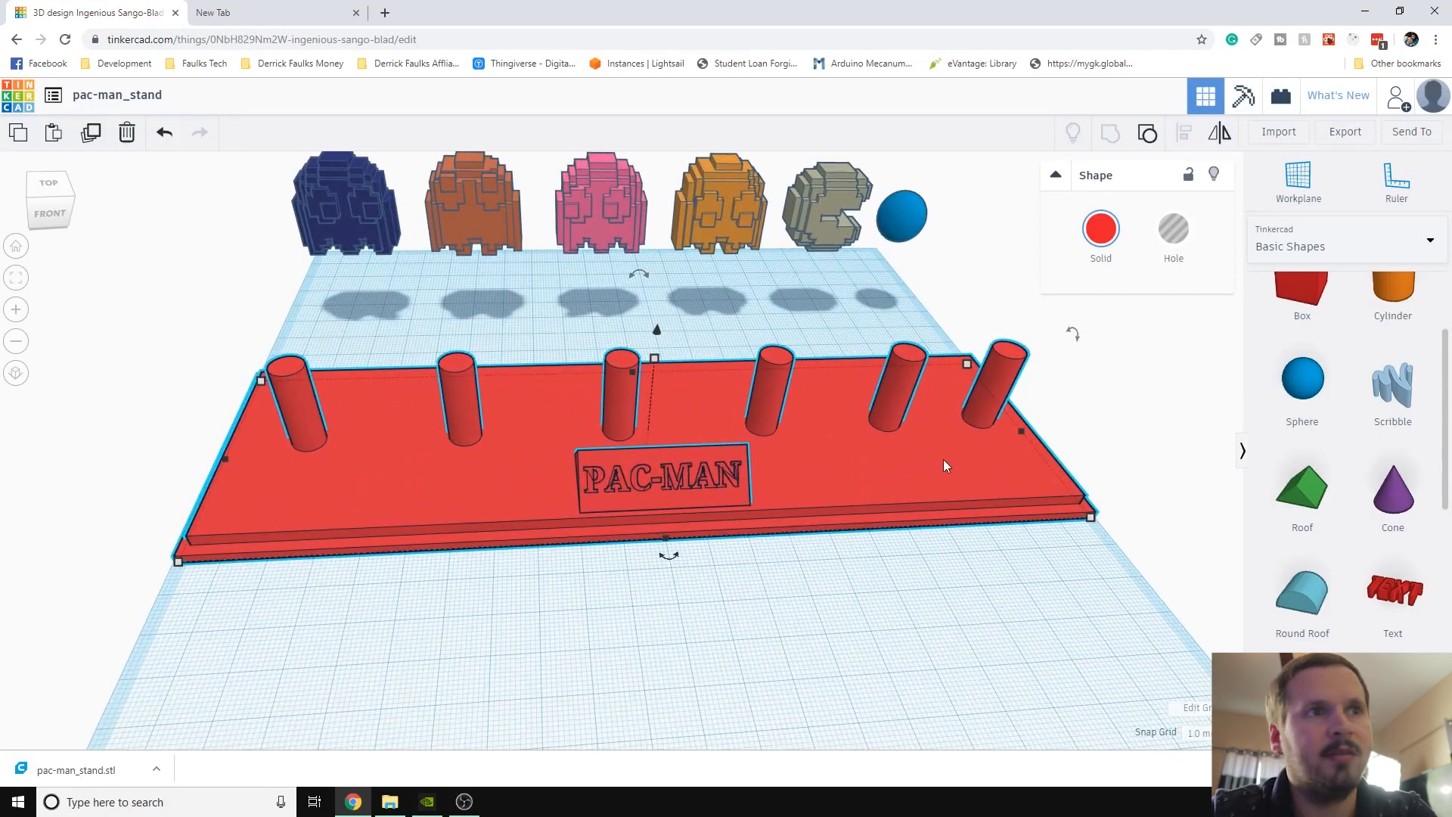
click(855, 587)
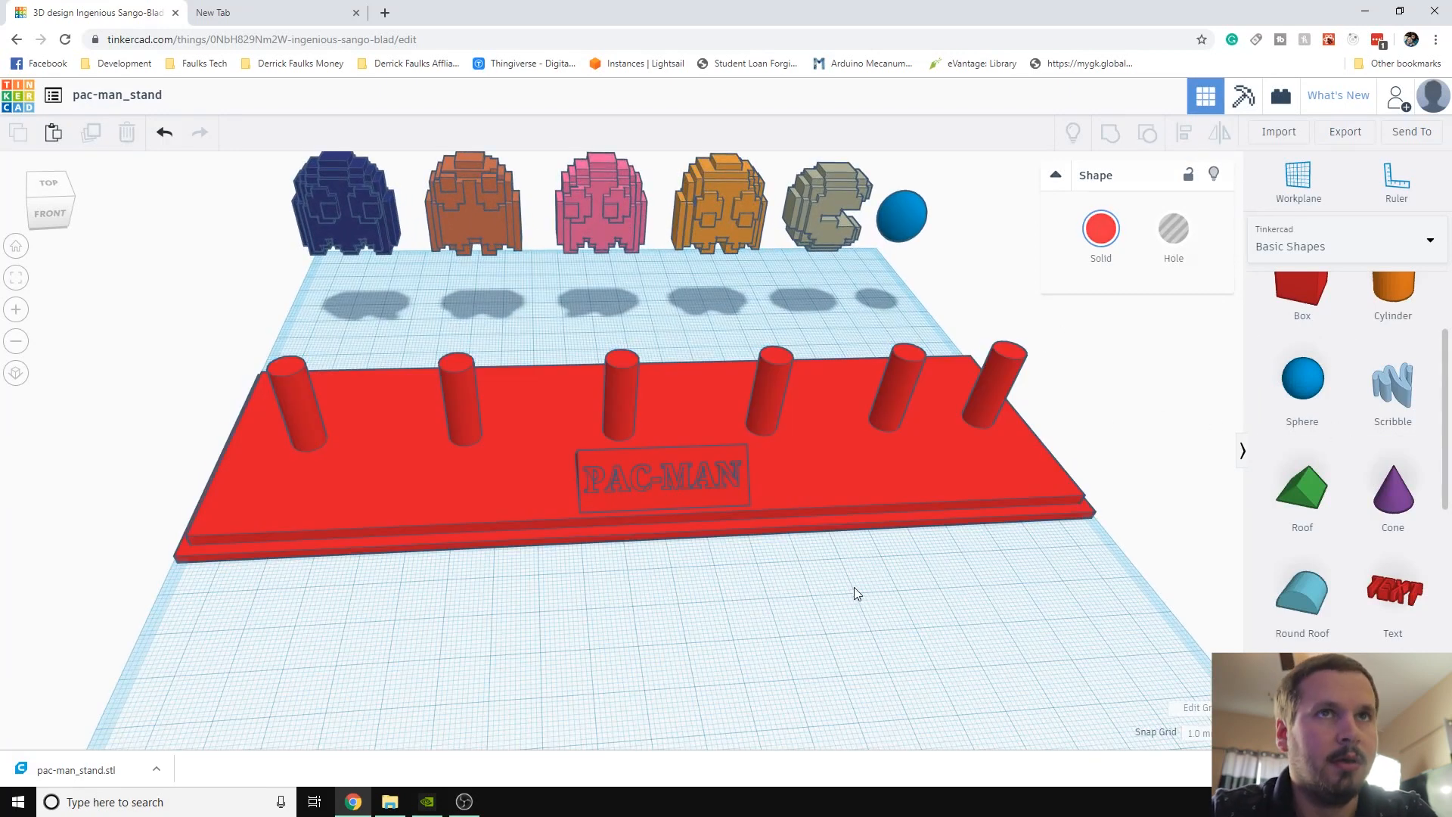
click(864, 482)
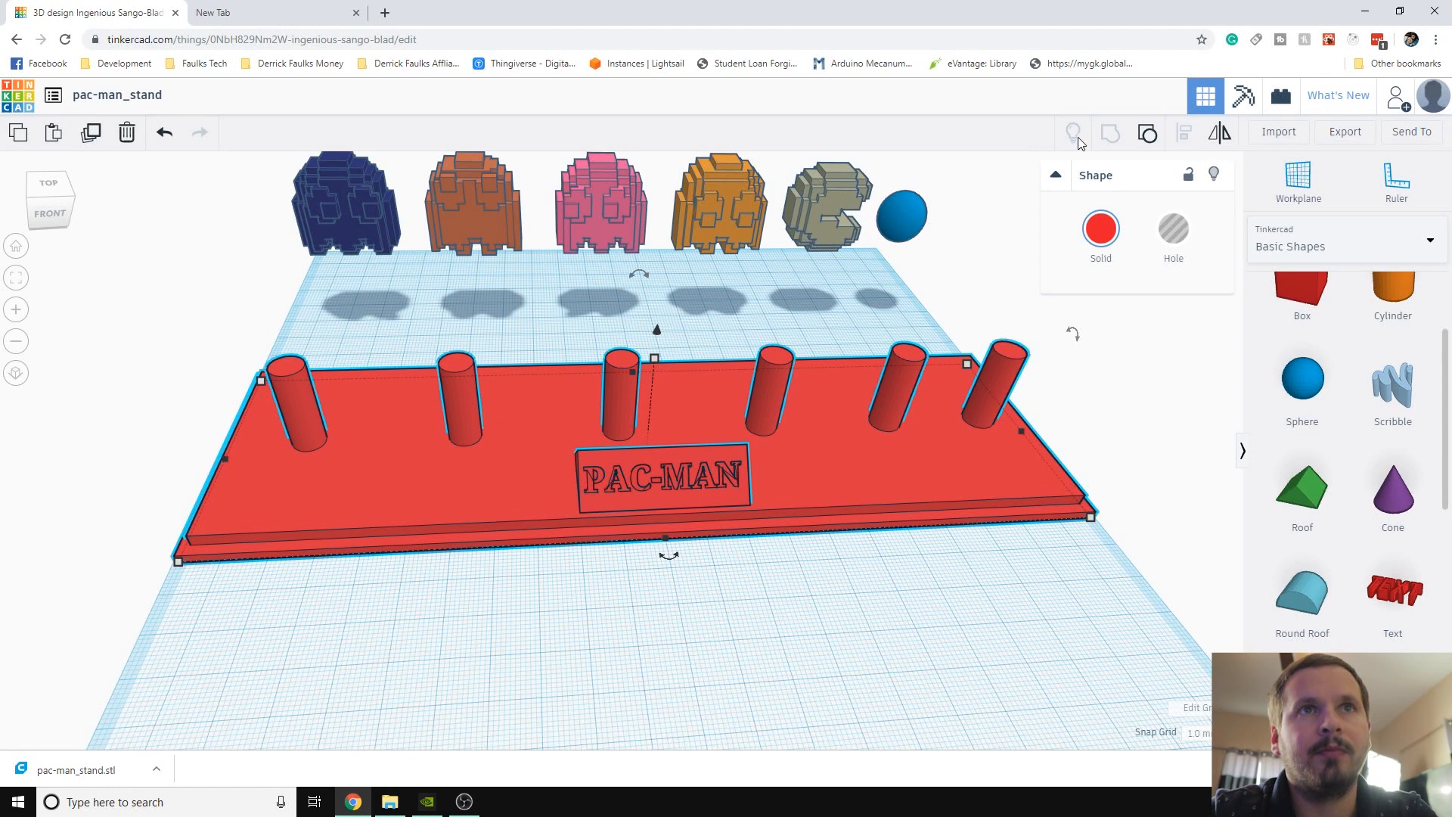
click(1214, 176)
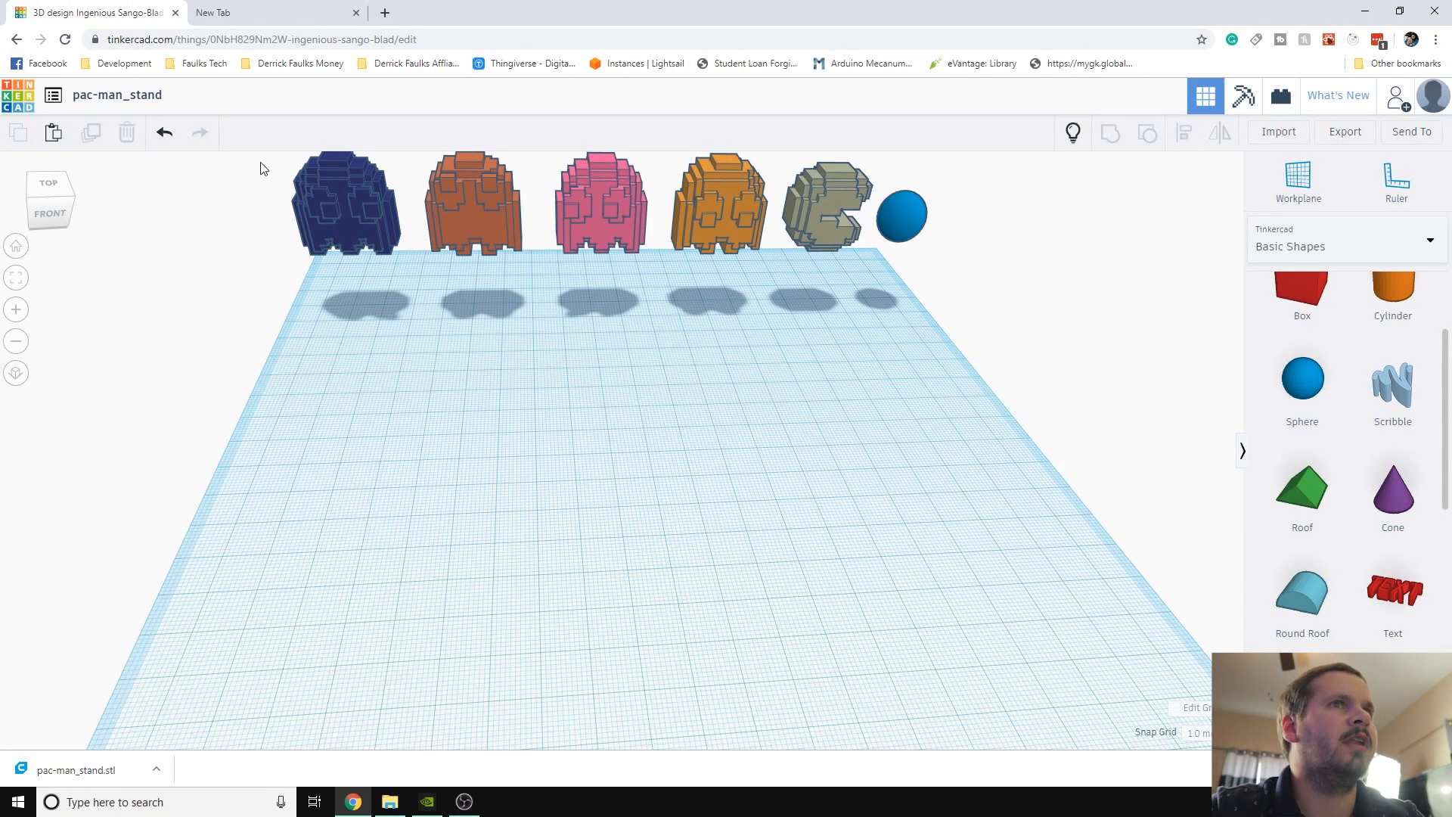
Select all six figures and move them together towards the middle of the workplane
drag(1007, 266, 273, 185)
drag(464, 221, 437, 491)
right_drag(475, 641, 515, 576)
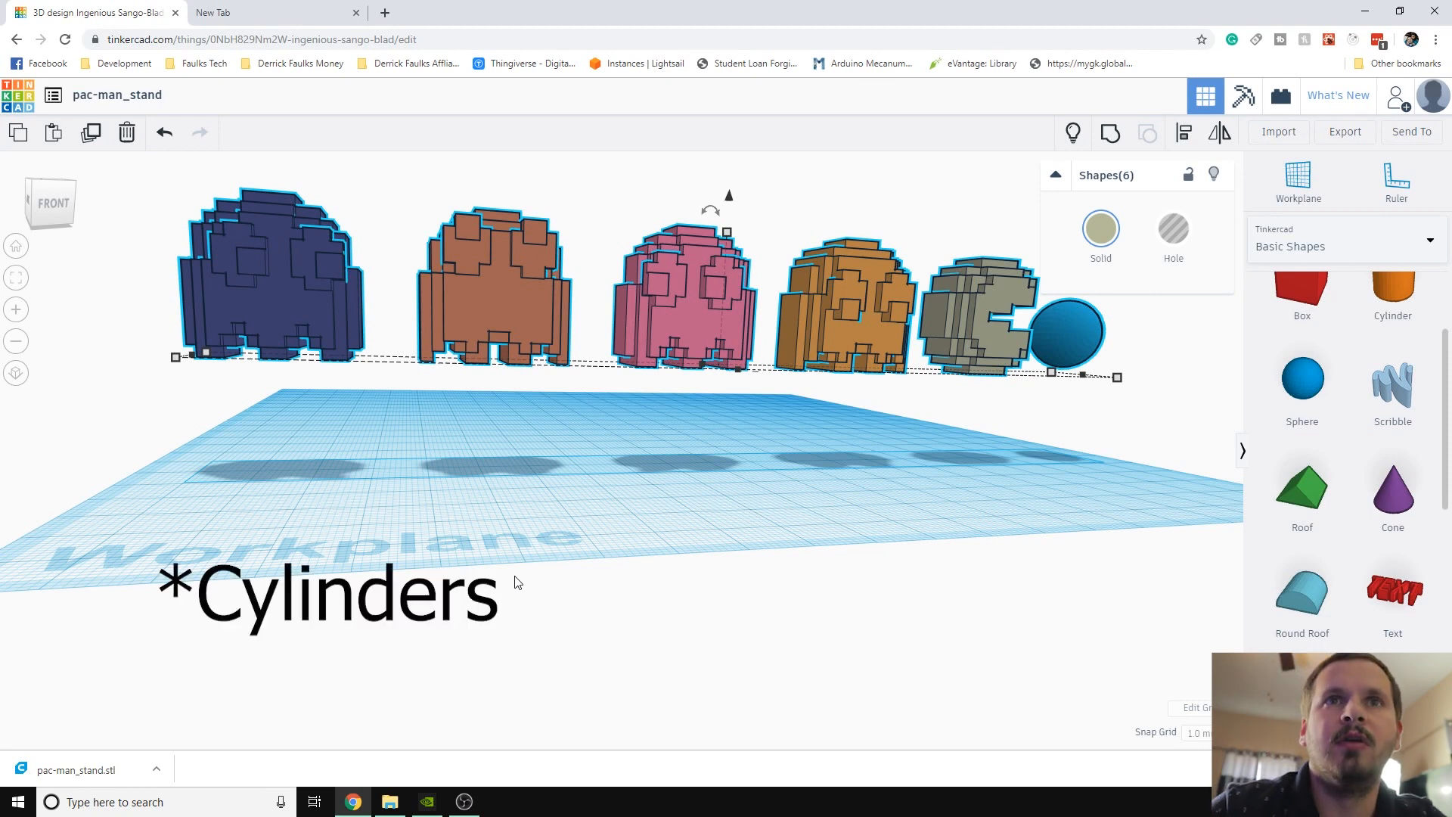
Place a cylinder below the dark blue ghost and set its footprint to 10 by 10 mm
drag(1393, 292, 290, 480)
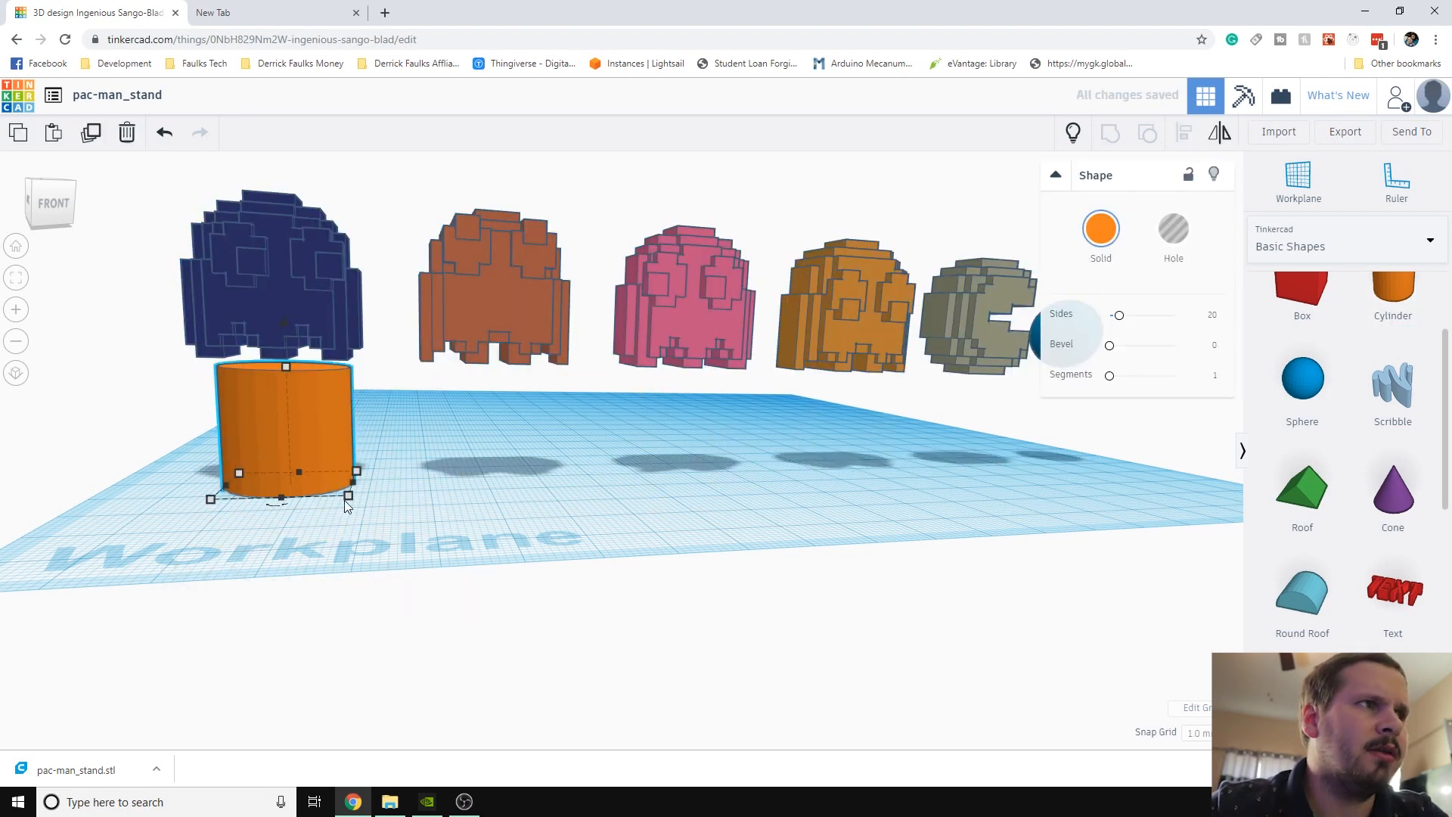
click(264, 526)
text(1)
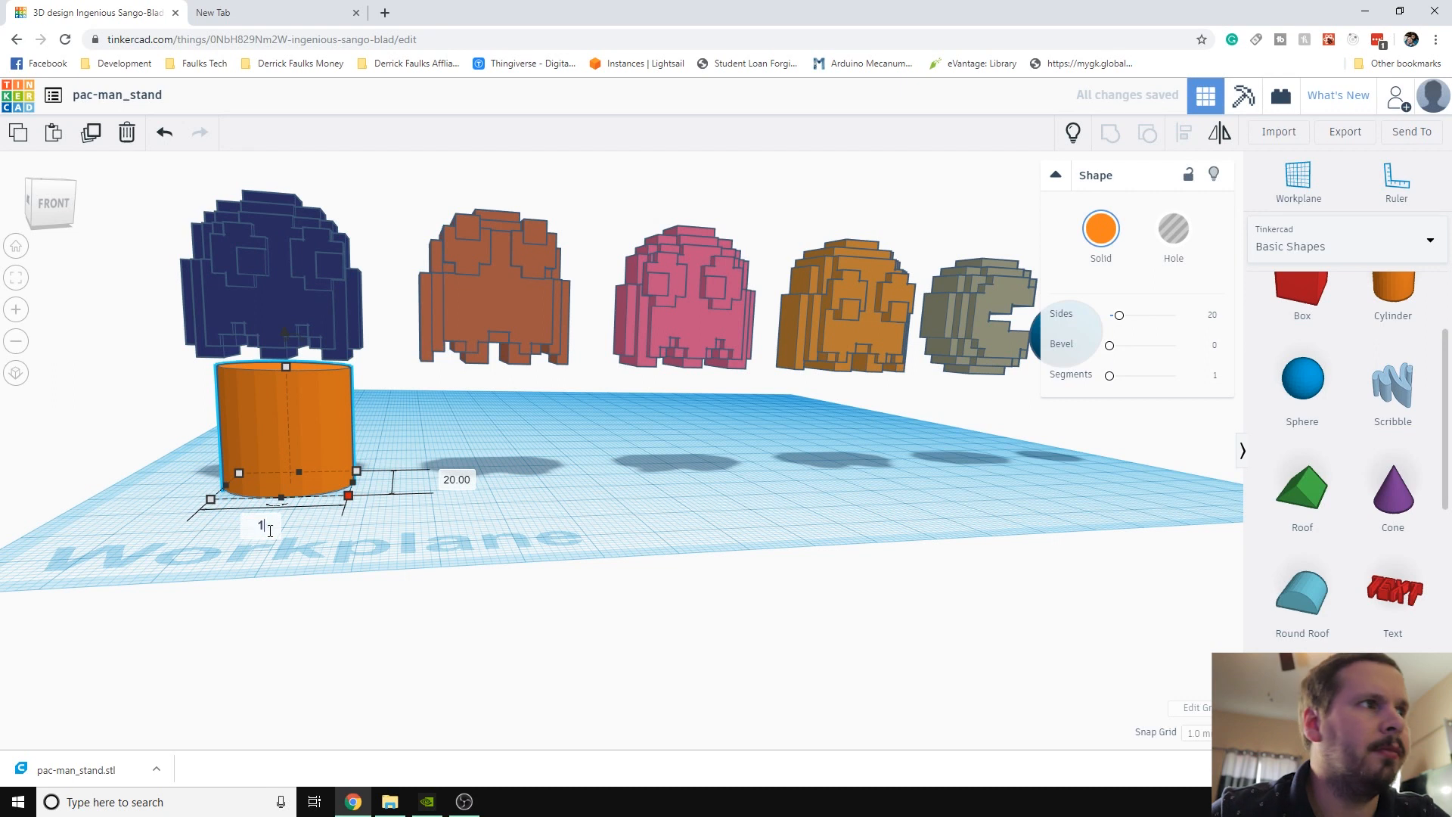
text(0)
key(Tab)
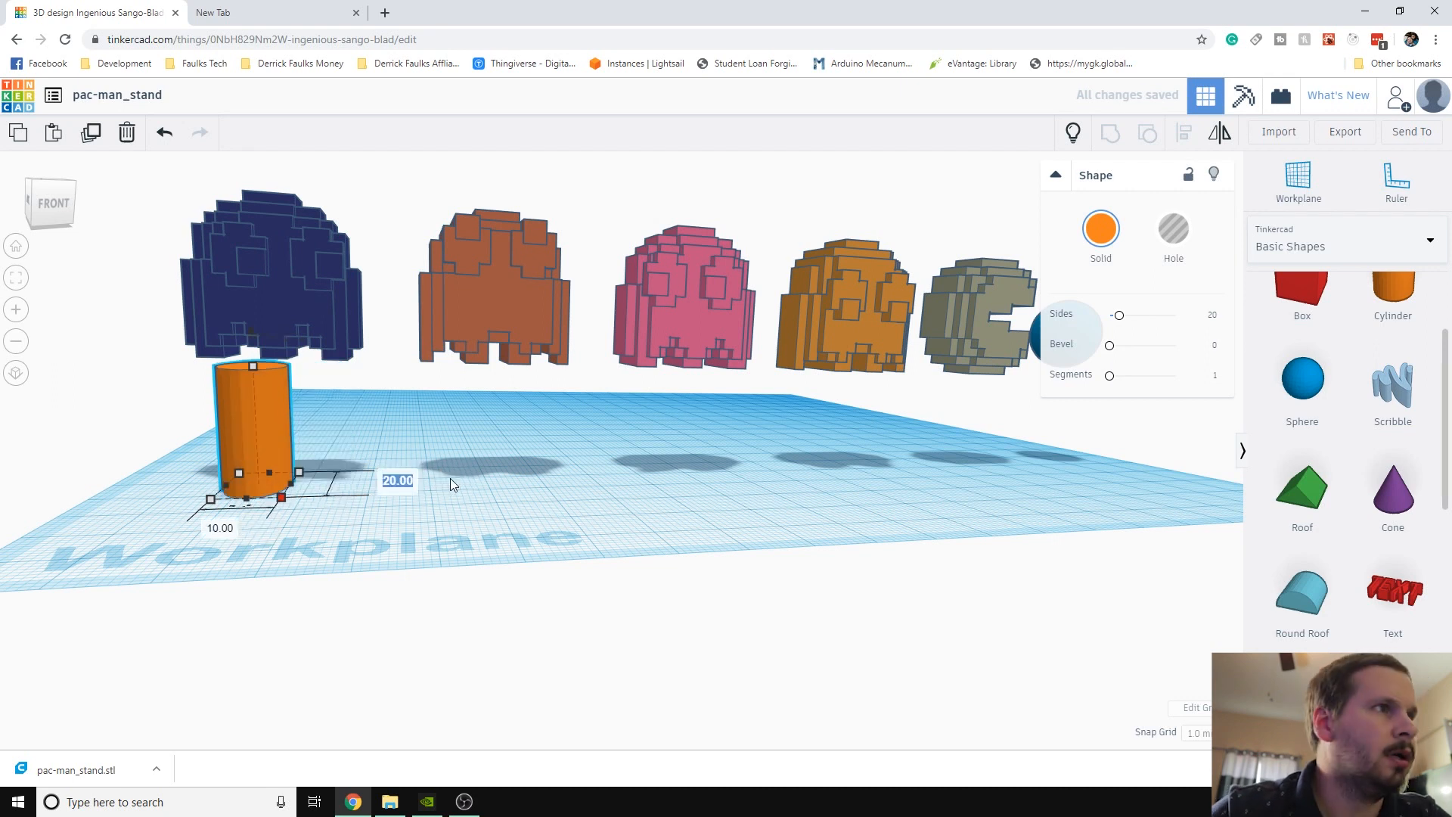
text(10)
key(Return)
Raise the orange cylinder's height to about 29 mm
right_drag(346, 596, 424, 599)
drag(452, 492, 457, 437)
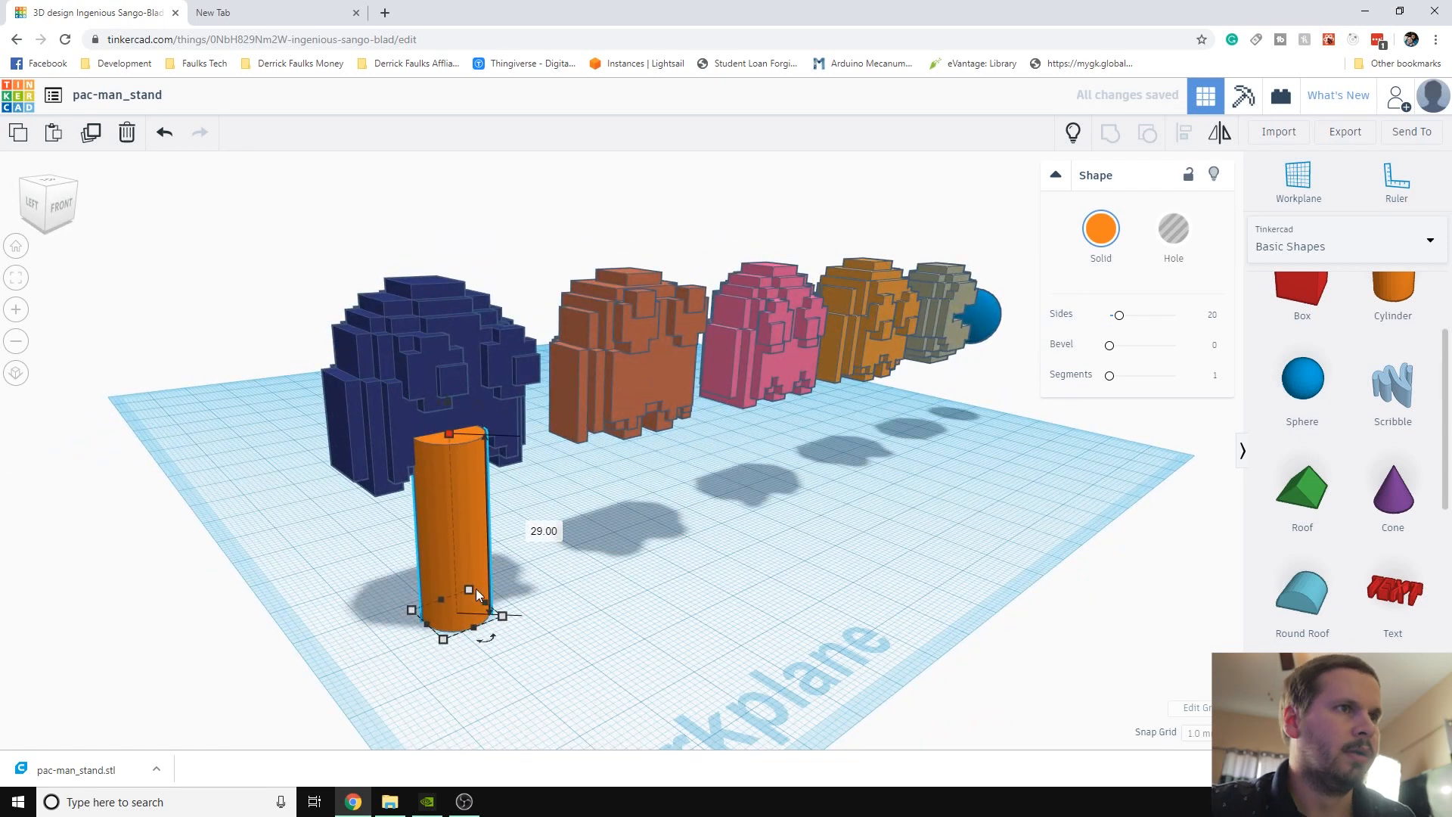
right_drag(719, 581, 616, 639)
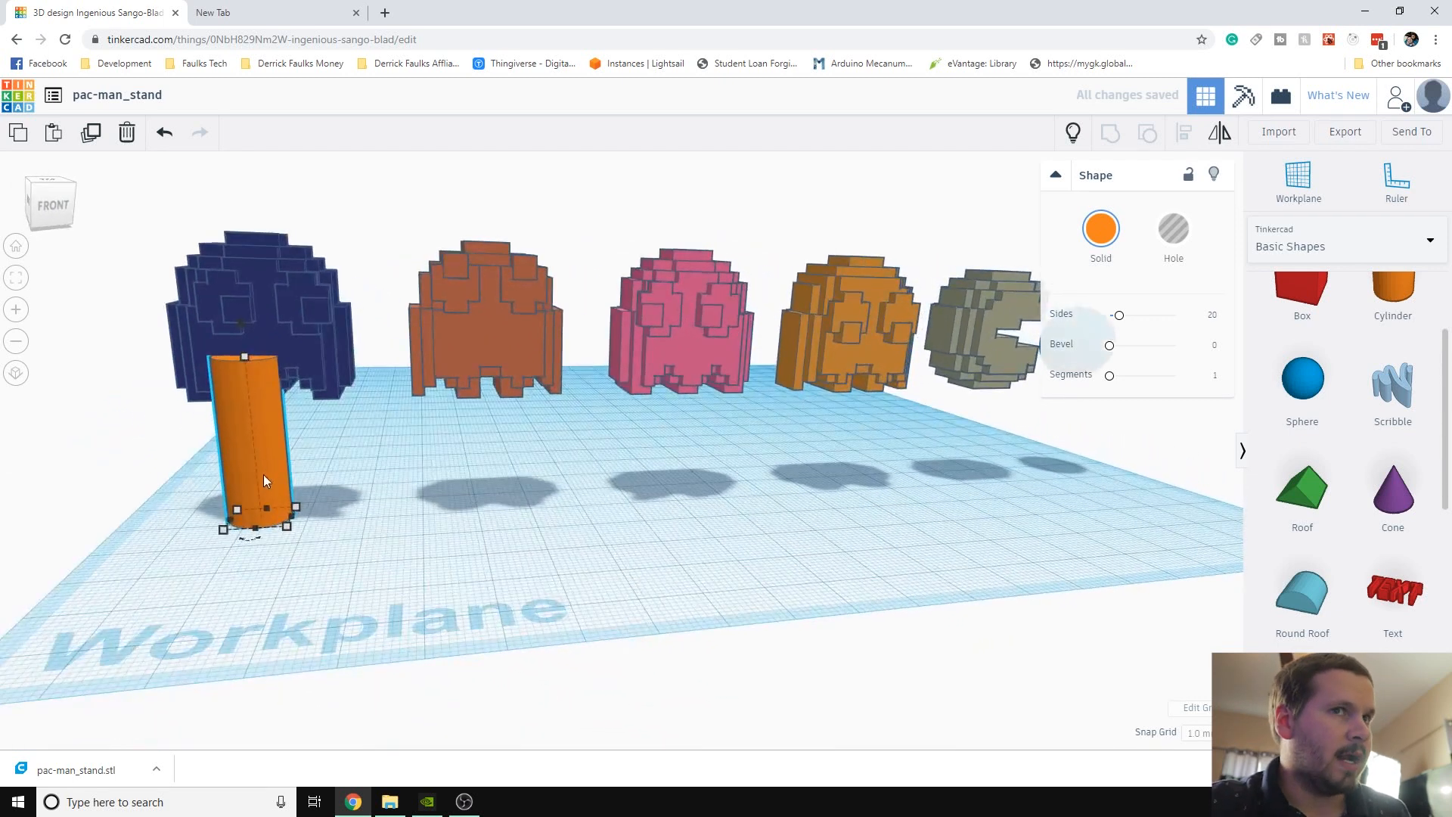
Make several copies of the orange cylinder and move one copy under the blue sphere
key(ctrl+c)
key(ctrl+v)
key(ctrl+v)
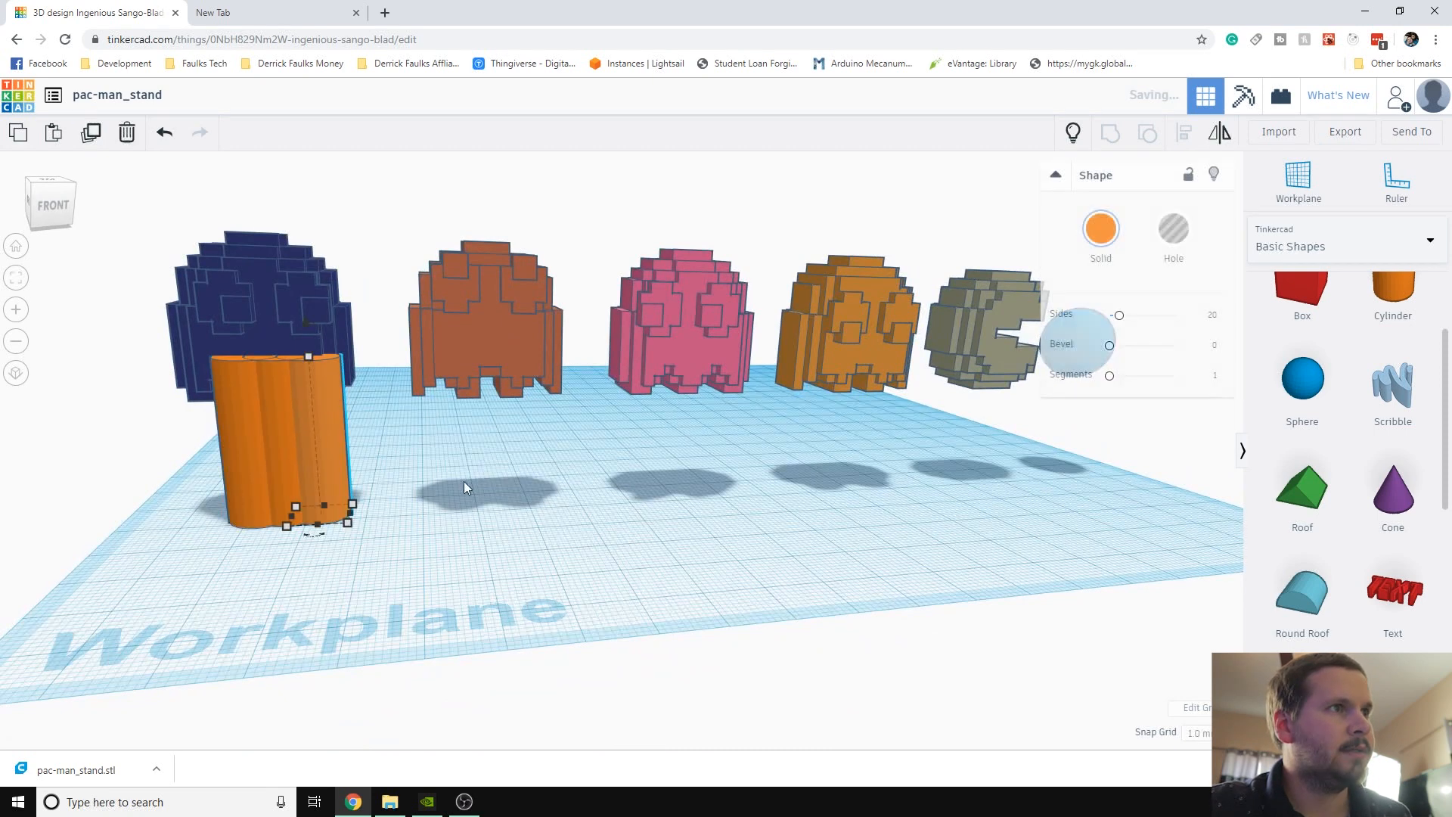
drag(379, 445, 1020, 424)
scroll(1068, 493, down, 3)
mouse_move(912, 474)
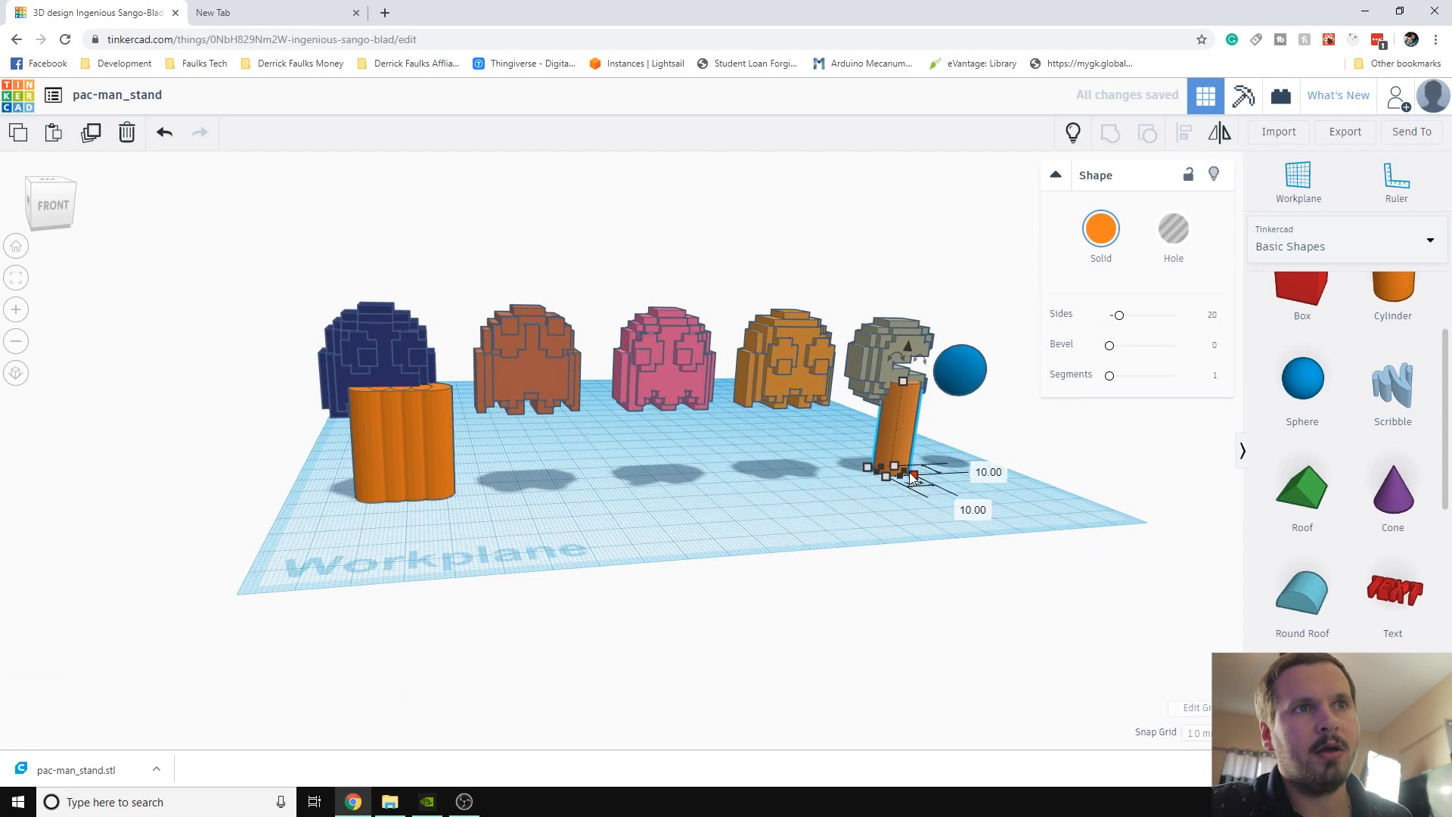
drag(909, 439, 966, 433)
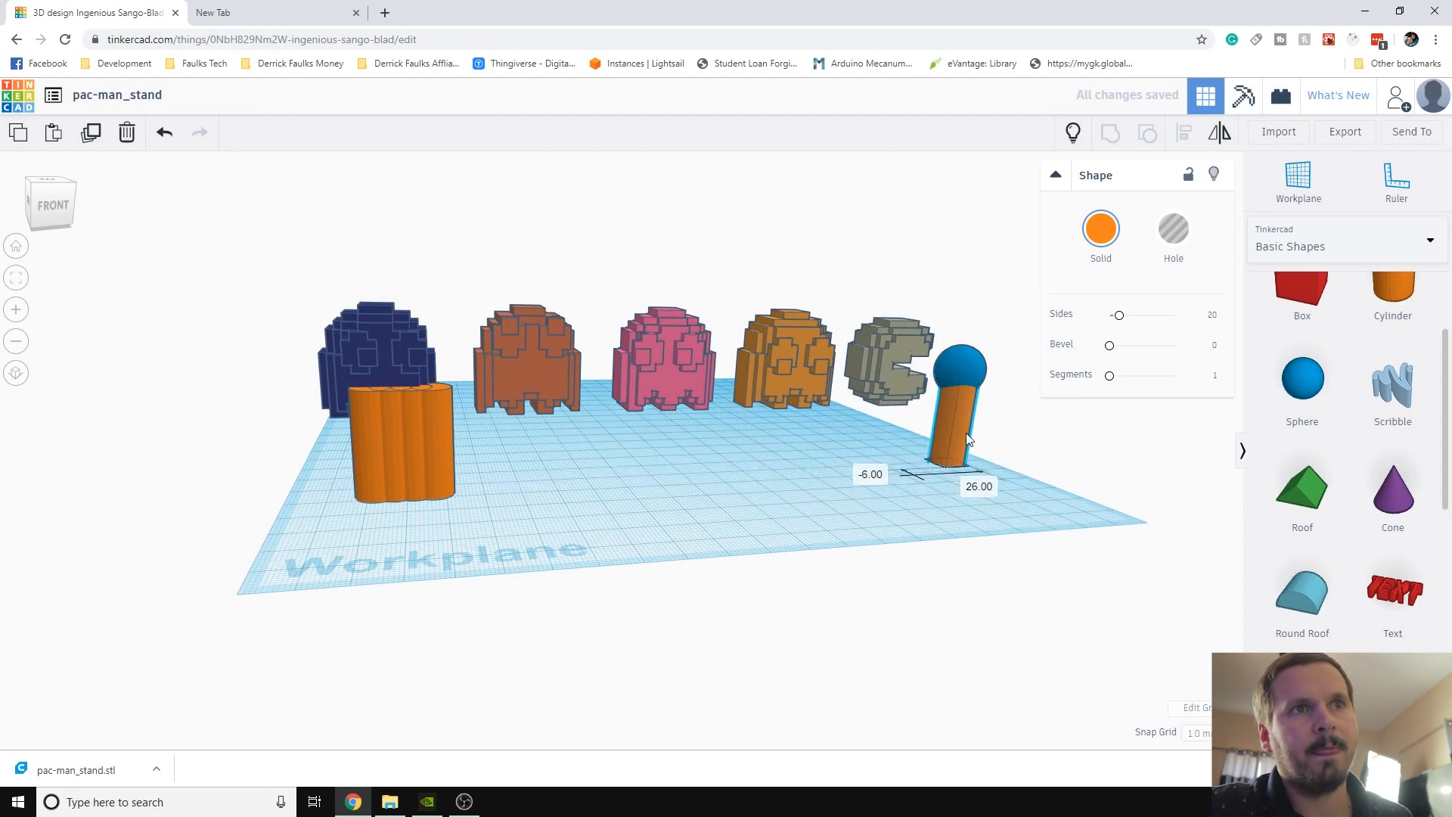
Move a cylinder copy under each of Pac-Man, the orange ghost, the pink ghost and the brown-orange ghost
drag(393, 450, 897, 425)
drag(429, 454, 805, 431)
drag(425, 425, 669, 421)
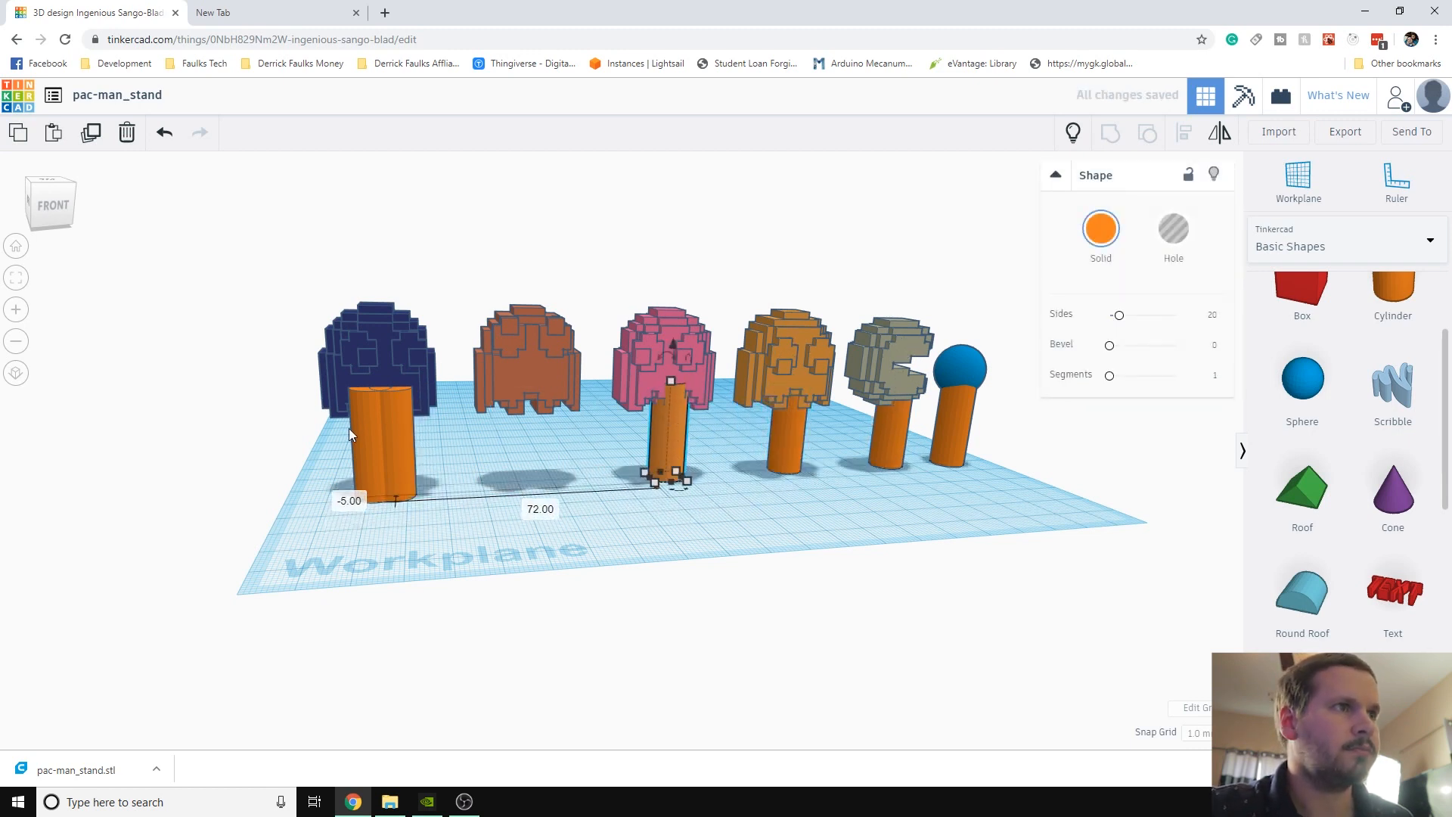
drag(387, 436, 525, 419)
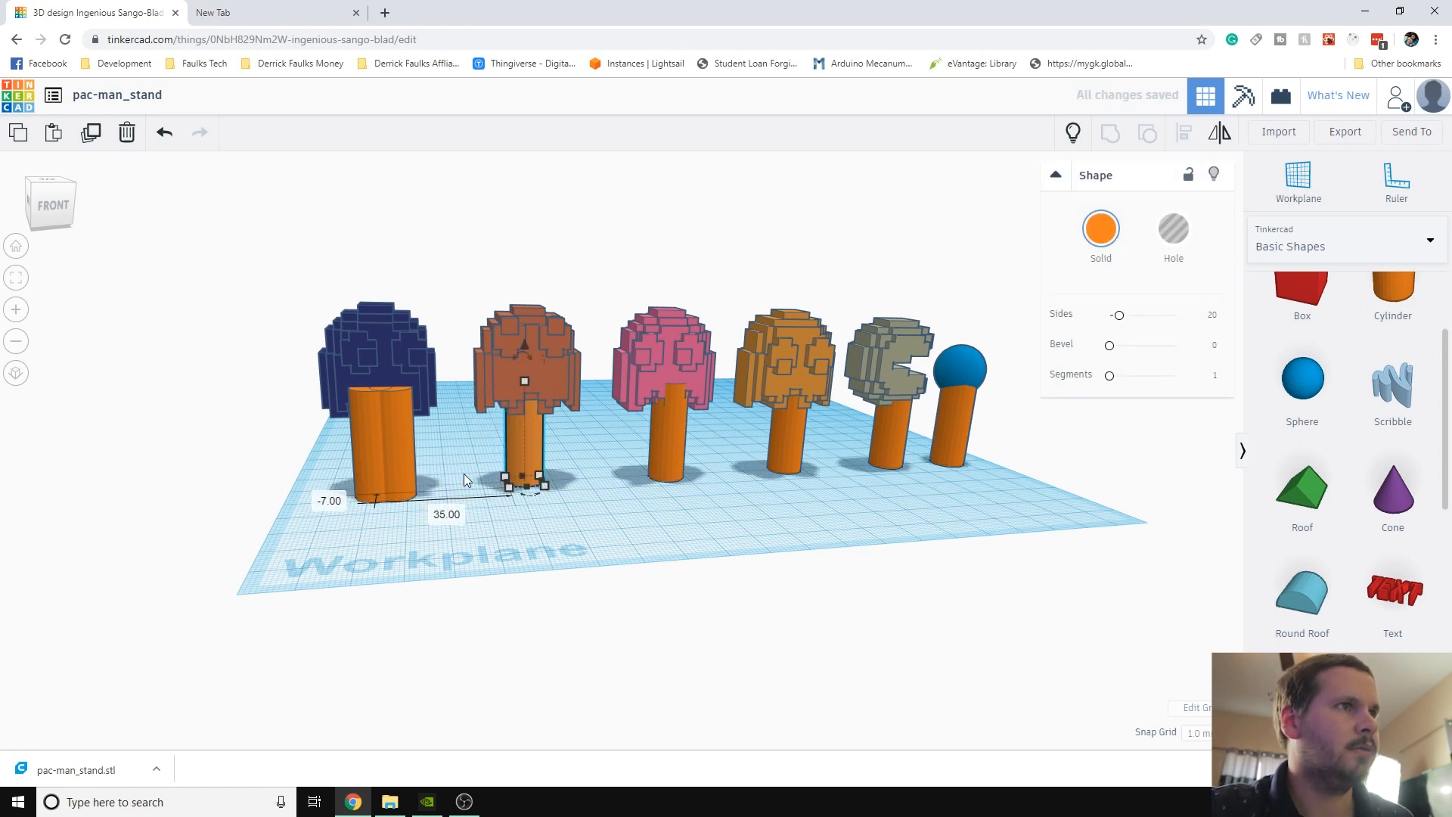
Delete the surplus cylinder copy at the dark blue ghost and center the remaining cylinder under it in width and depth
drag(389, 448, 624, 555)
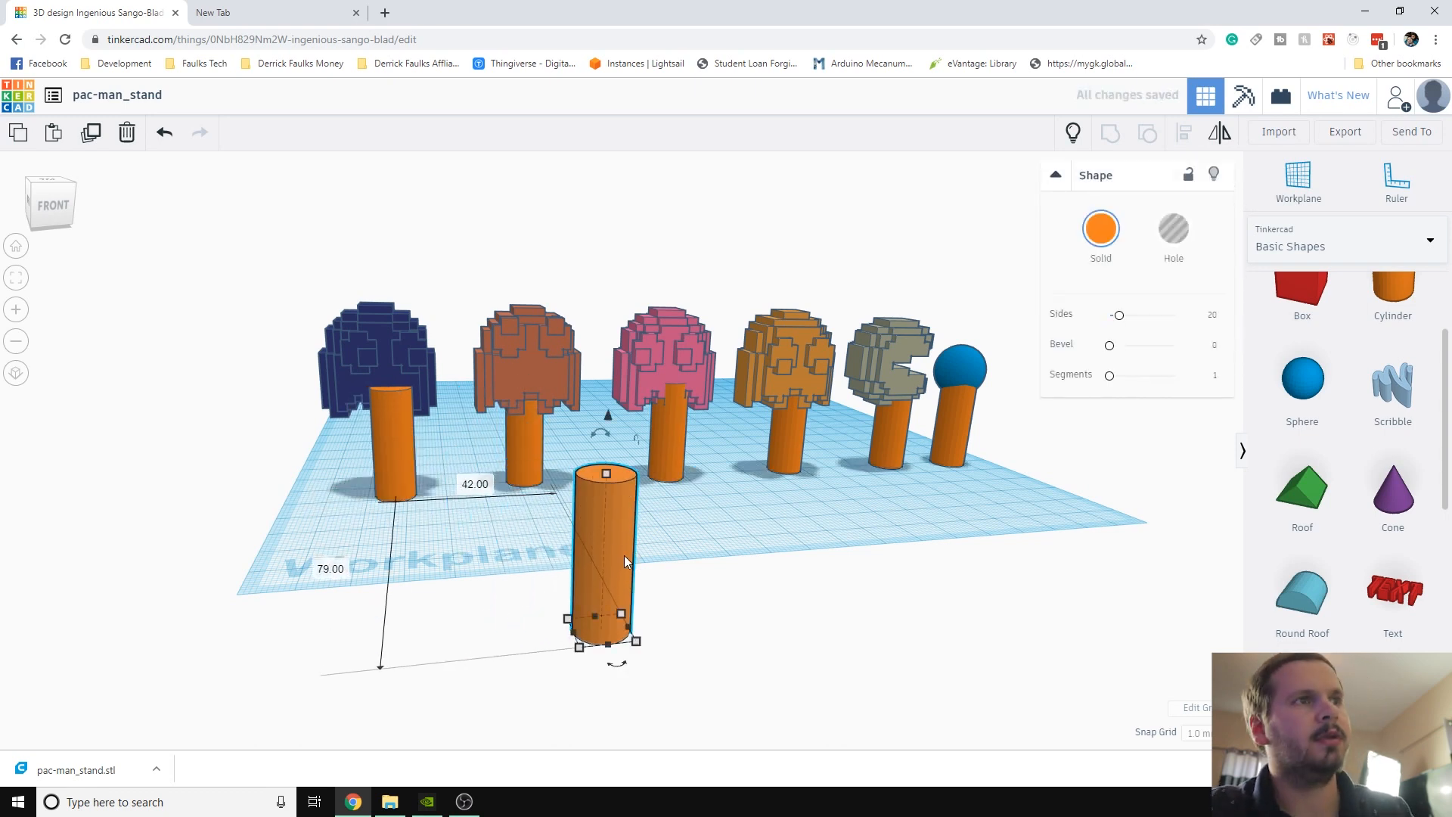
key(Delete)
drag(328, 221, 443, 492)
click(1183, 133)
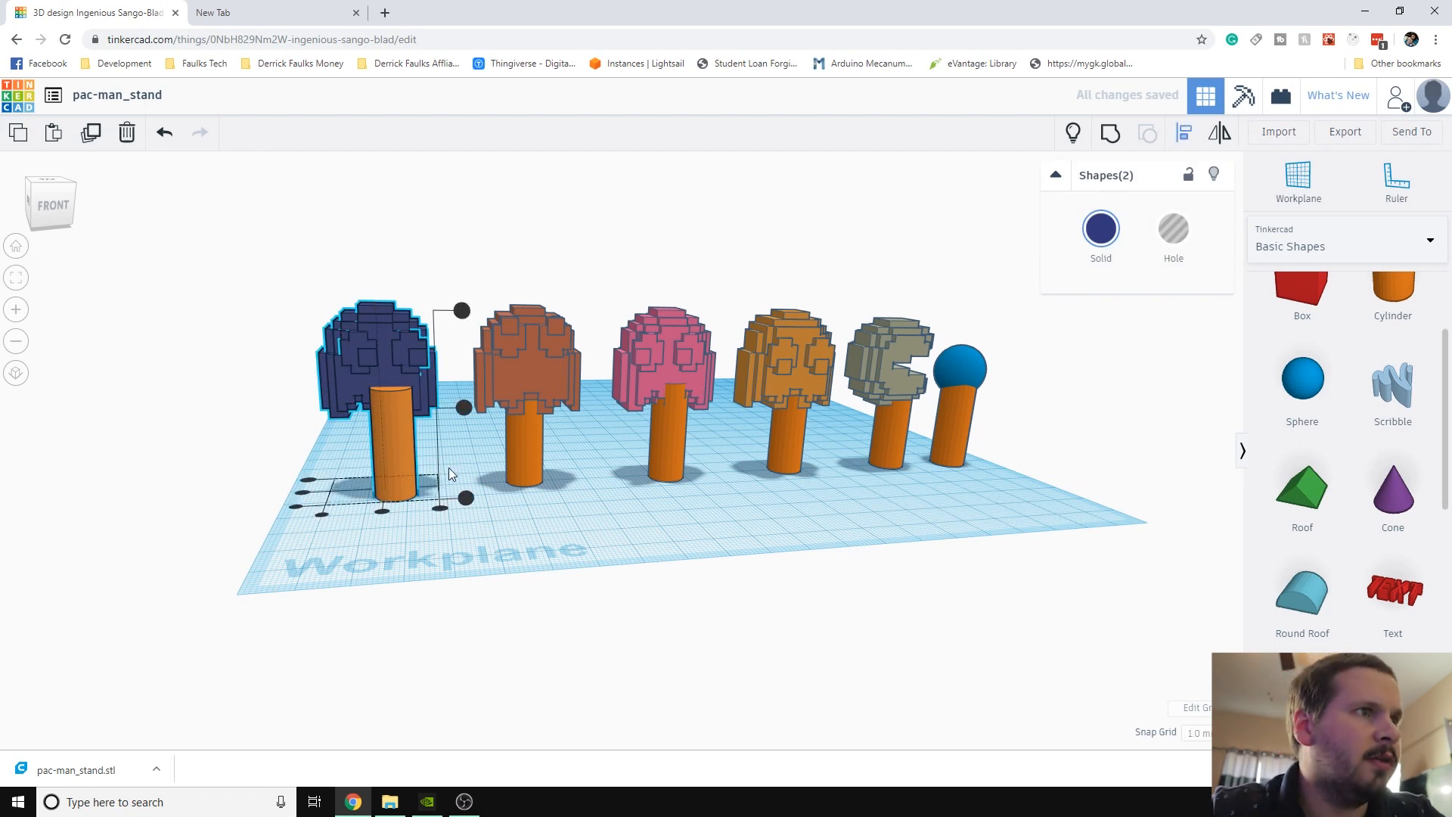
click(383, 510)
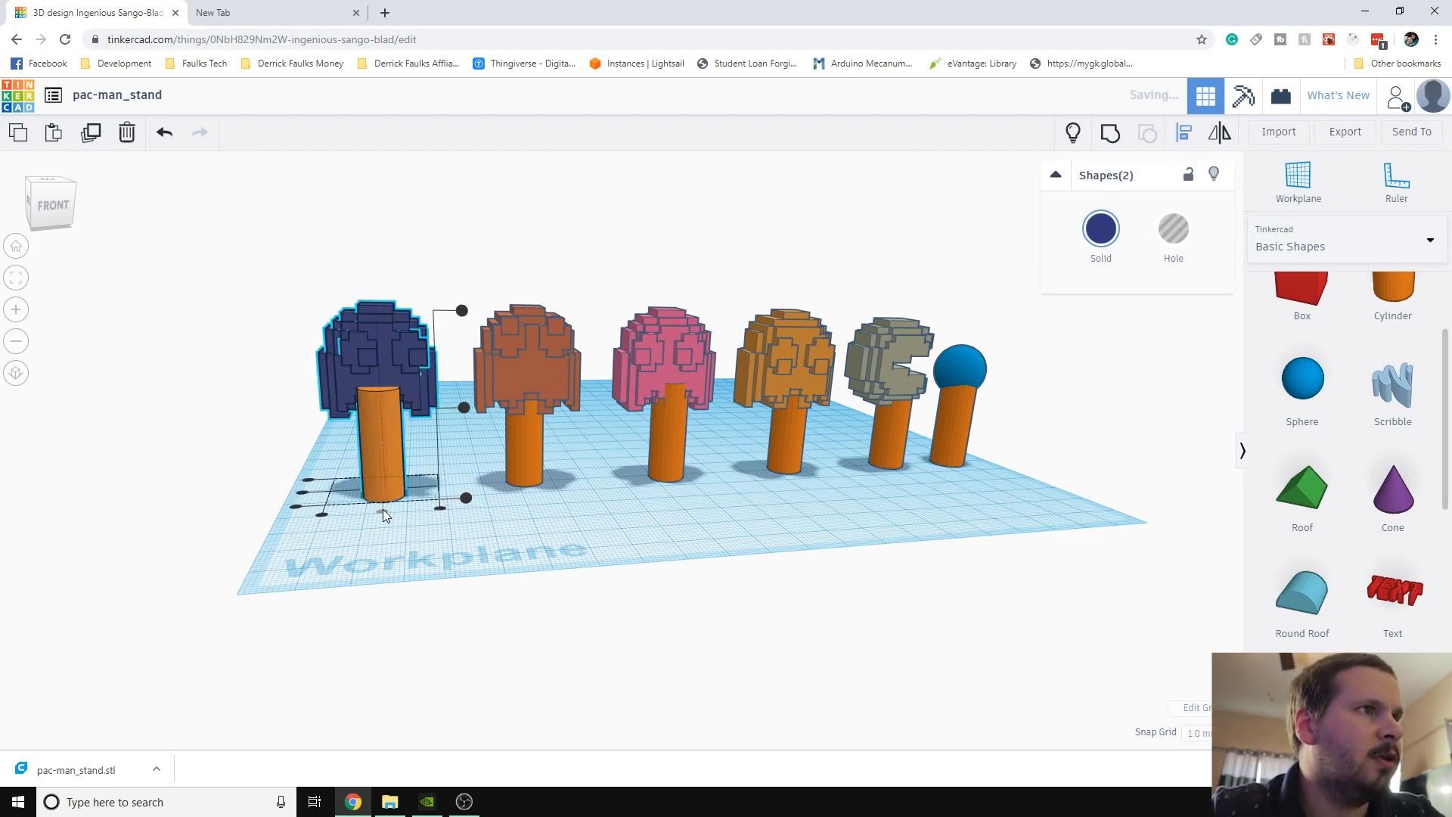
click(297, 490)
drag(361, 427, 361, 423)
click(1183, 133)
right_drag(301, 492, 399, 502)
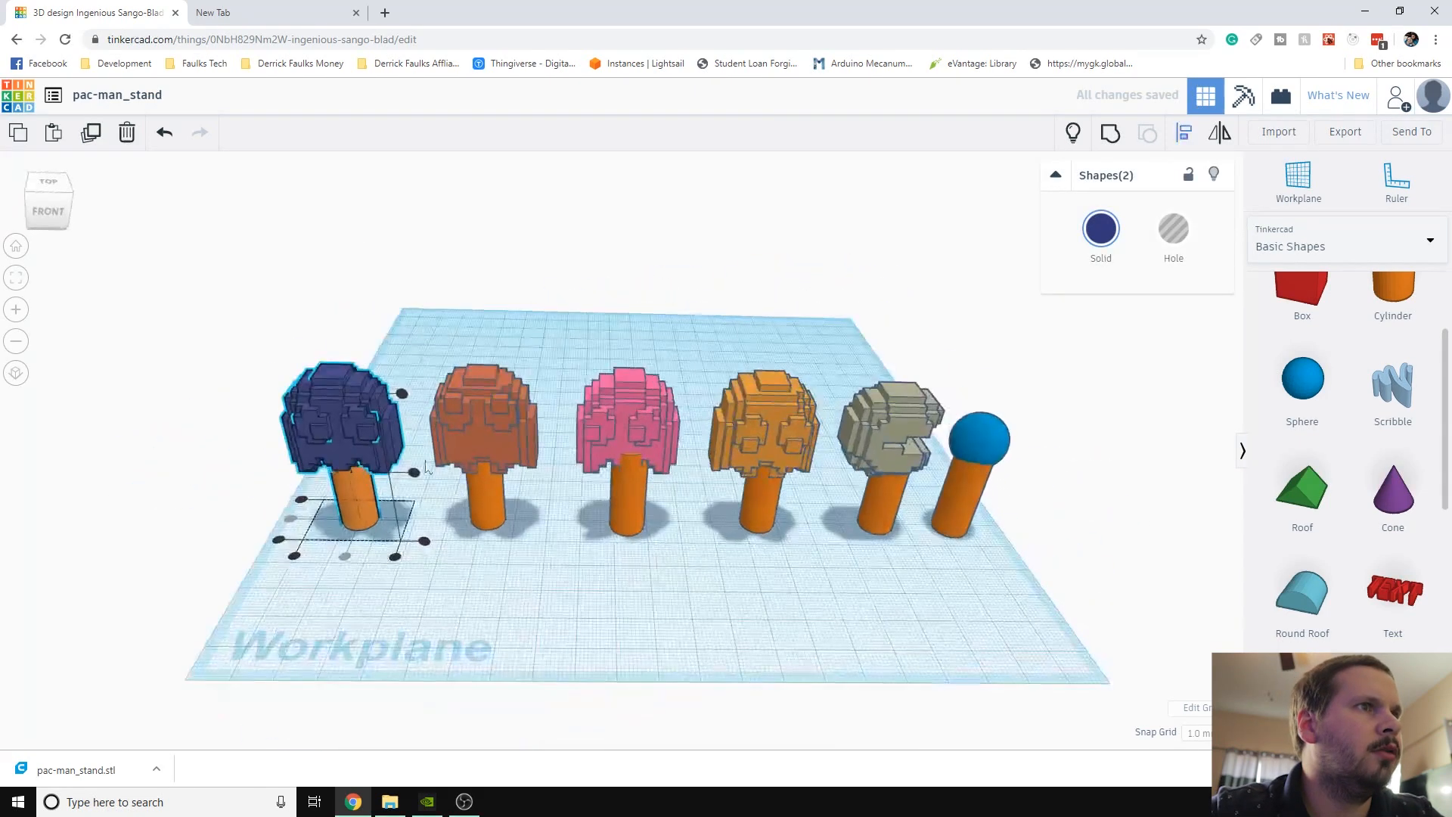
Center-align the cylinders with the brown-orange ghost and the pink ghost above them
drag(465, 351, 512, 520)
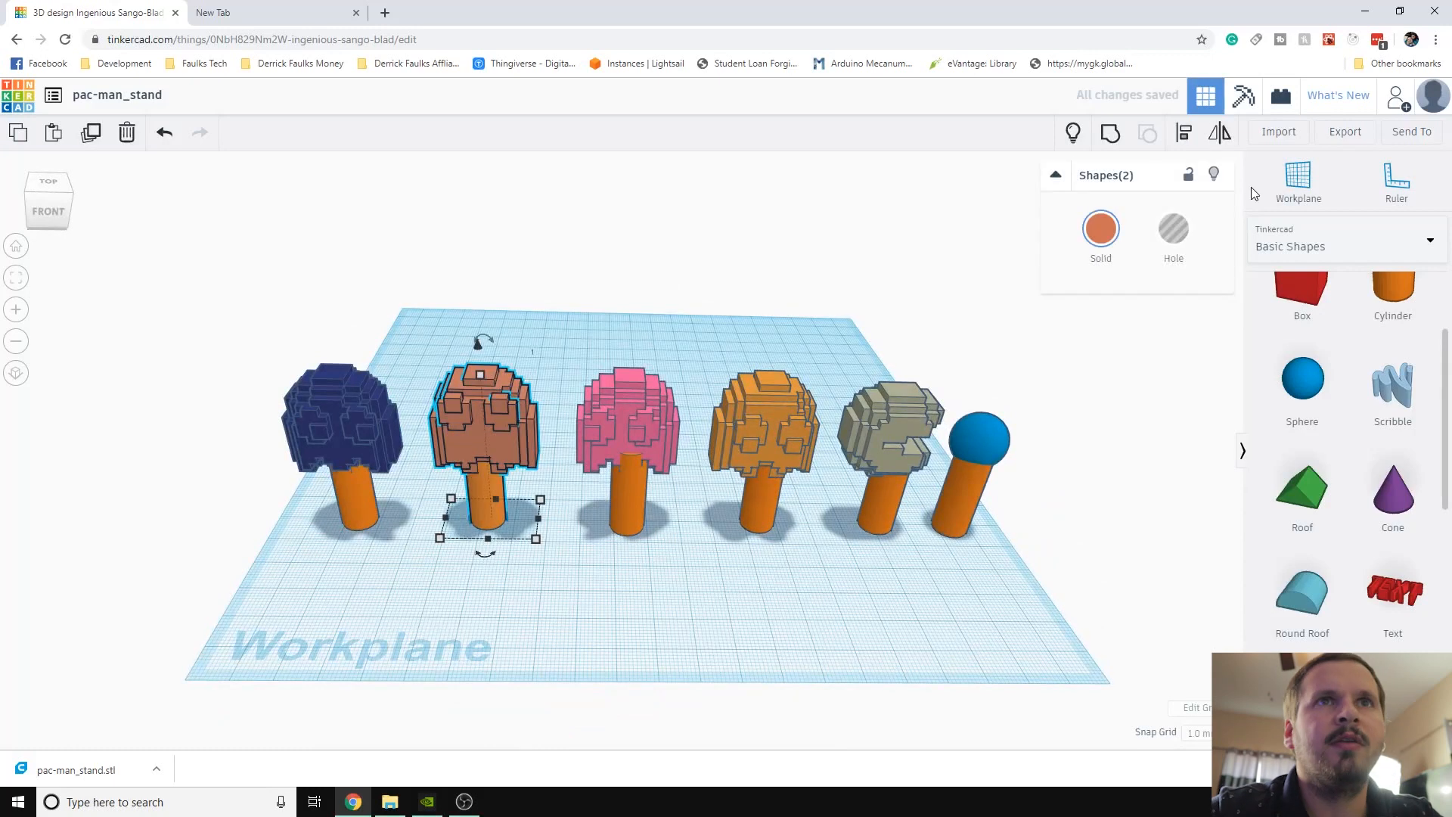
click(417, 512)
drag(573, 352, 649, 518)
key(l)
click(555, 519)
Center-align the cylinder with the orange ghost between the pink ghost and Pac-Man
drag(787, 341, 758, 518)
click(1184, 133)
click(760, 566)
drag(787, 340, 758, 519)
click(1184, 132)
click(759, 558)
Center-align the remaining two cylinders with Pac-Man and the blue sphere
drag(864, 348, 896, 519)
click(1184, 134)
click(878, 557)
drag(970, 410, 965, 519)
click(1185, 134)
click(959, 556)
click(1011, 644)
Select all six orange cylinders and turn them into holes
right_drag(1012, 644, 830, 579)
click(357, 444)
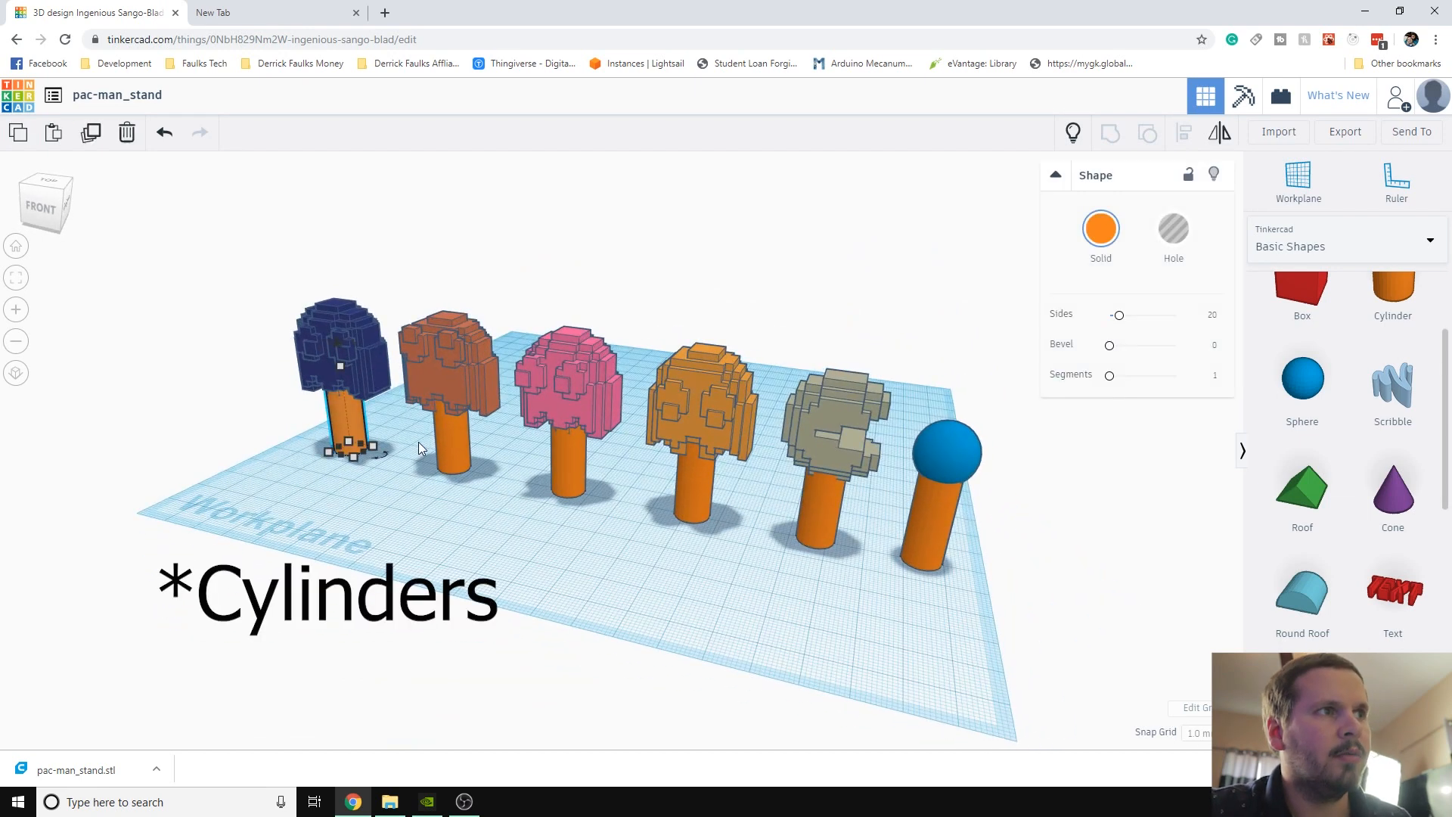
shift+click(446, 437)
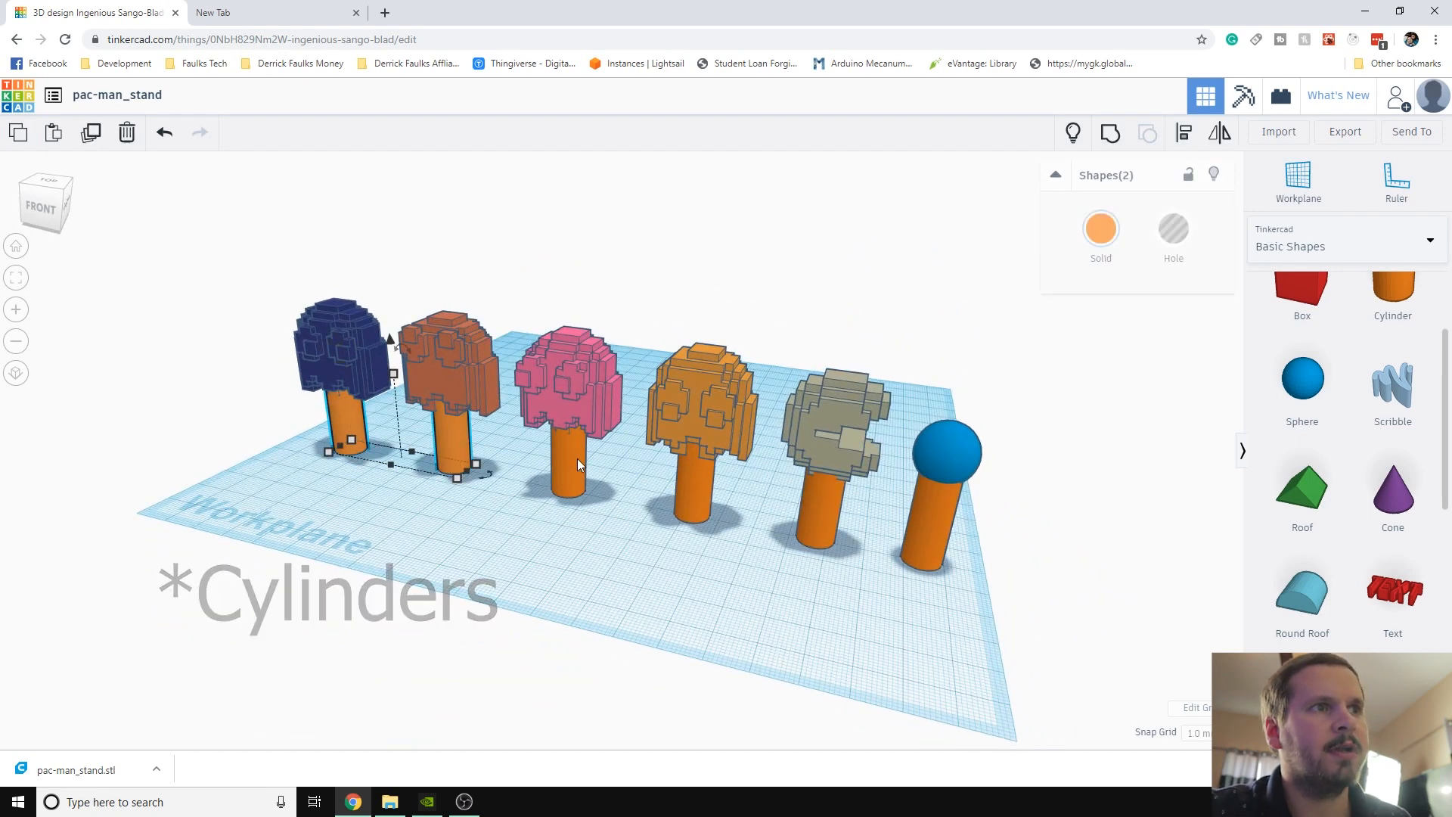
shift+click(581, 461)
shift+click(696, 485)
shift+click(809, 505)
shift+click(939, 519)
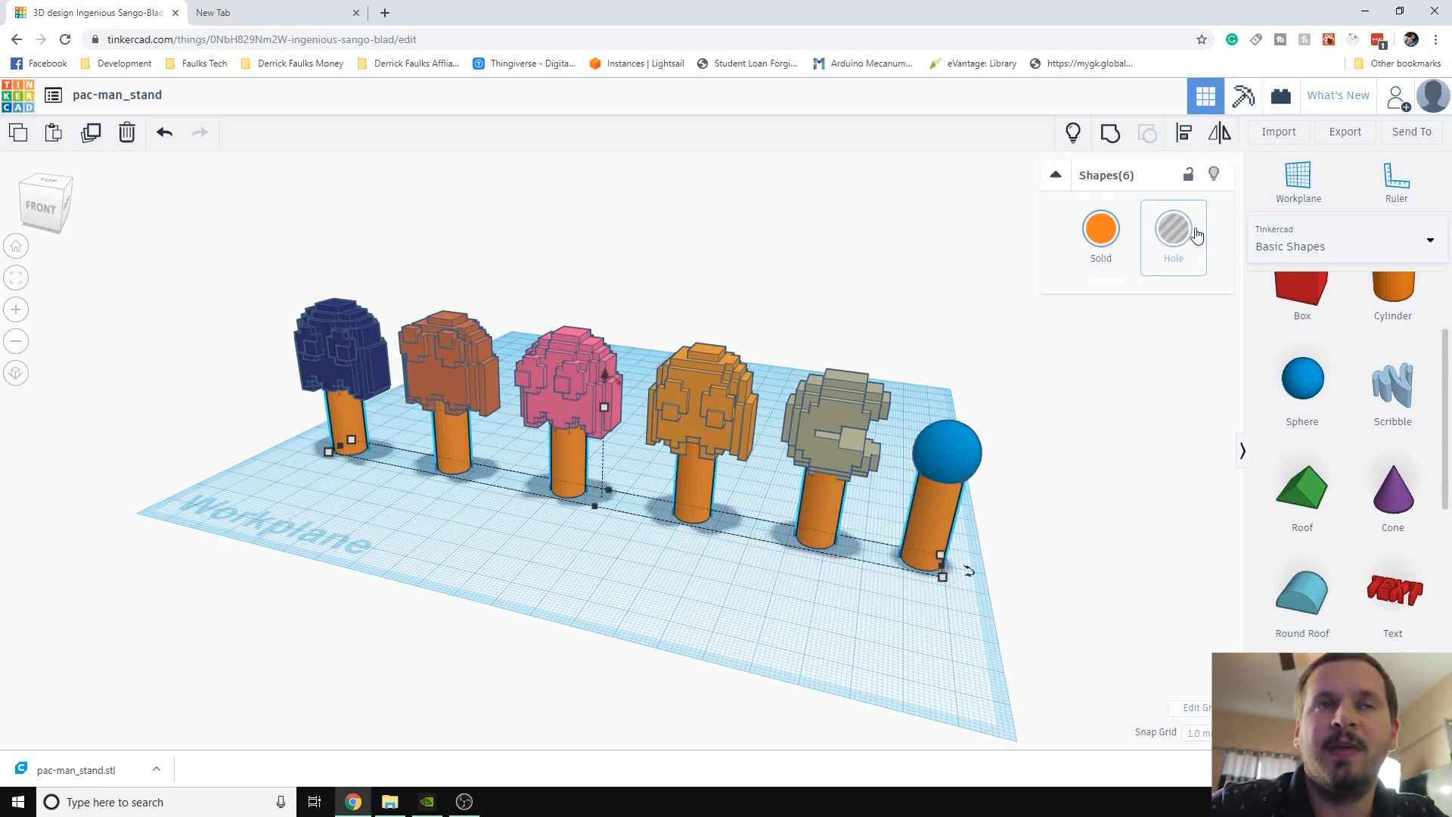
click(1169, 241)
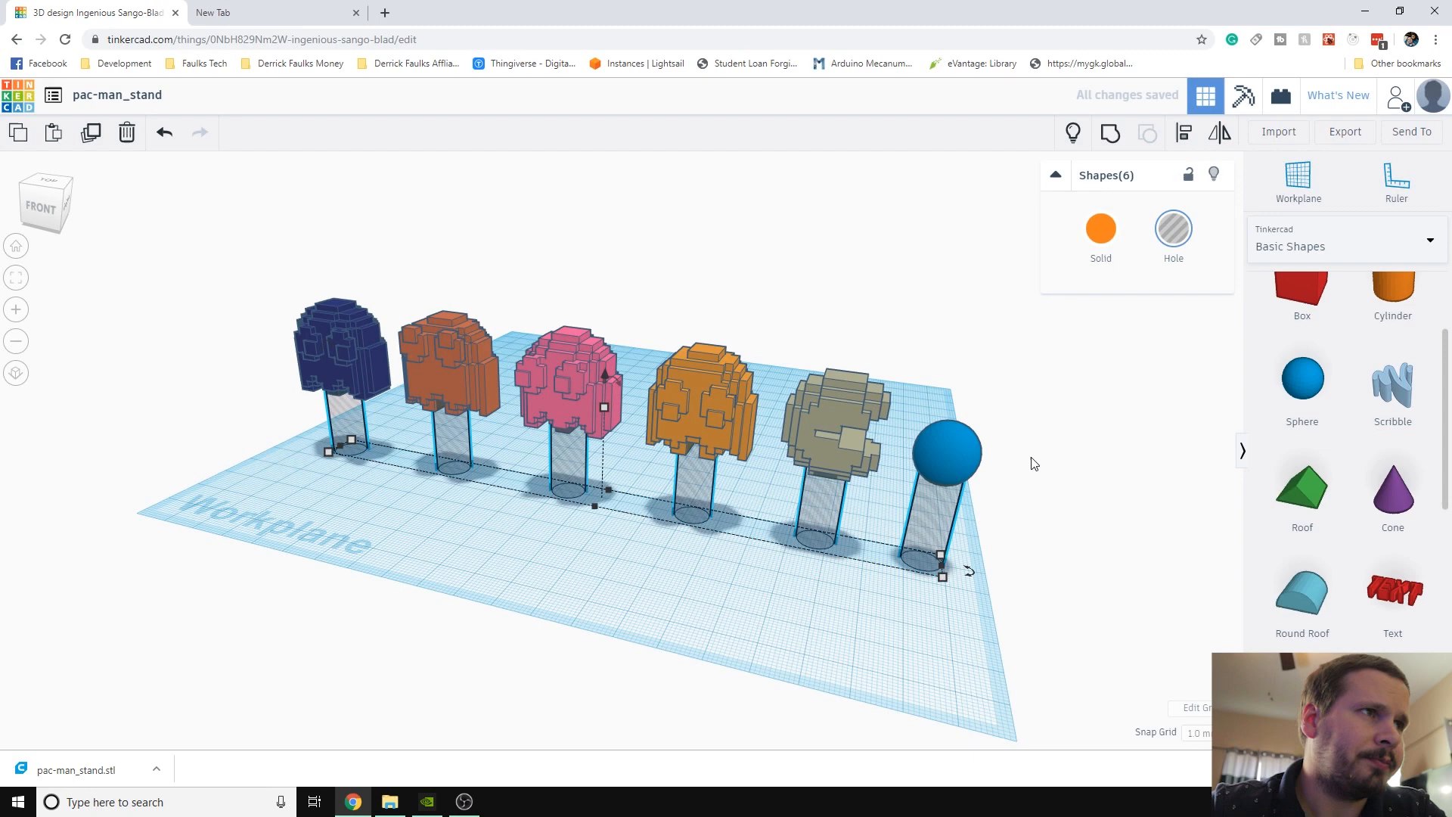
Group all six figures with the hole cylinders to cut the peg holes and check the figures' undersides
right_drag(771, 611, 828, 606)
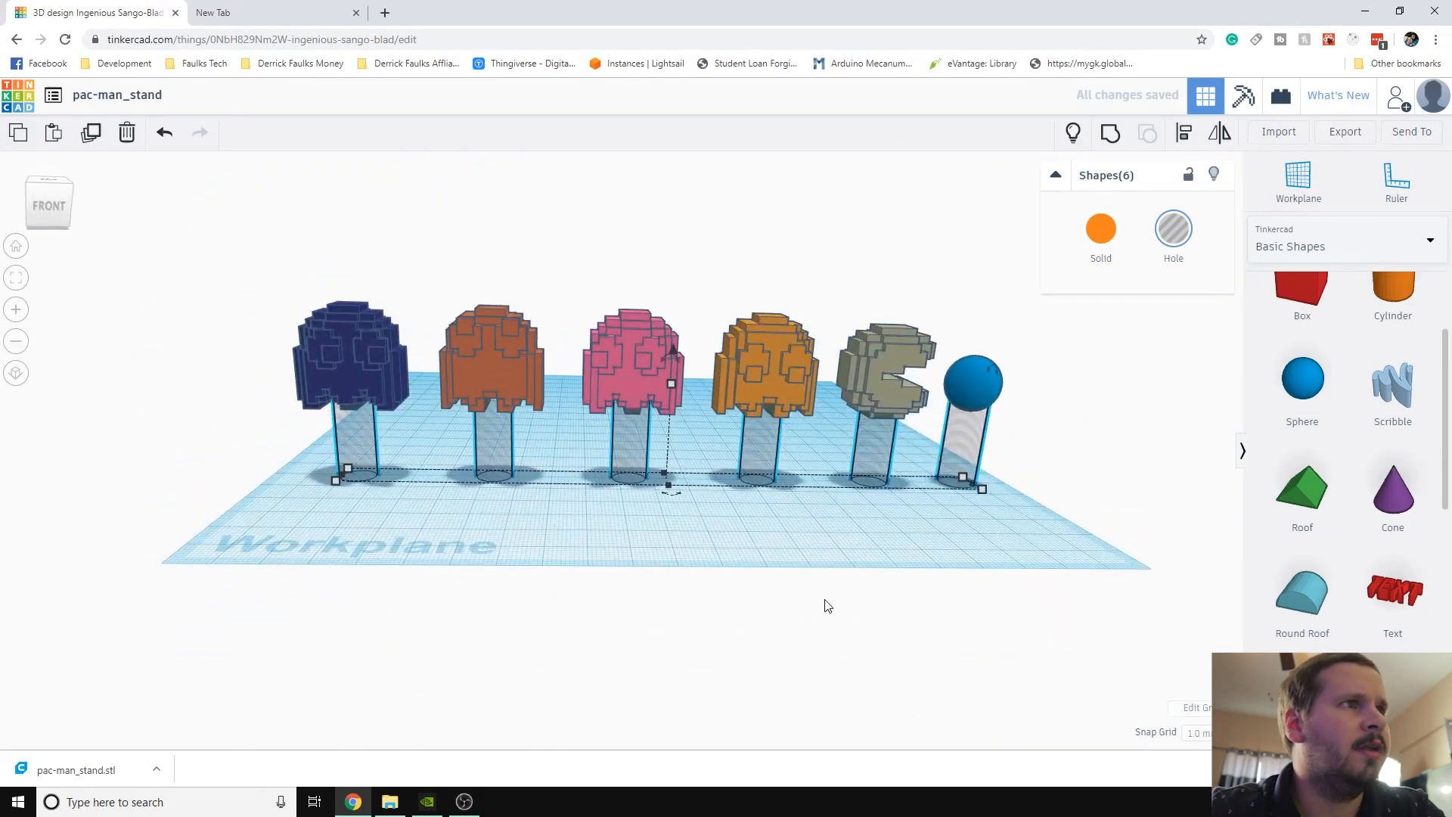
drag(259, 265, 1128, 513)
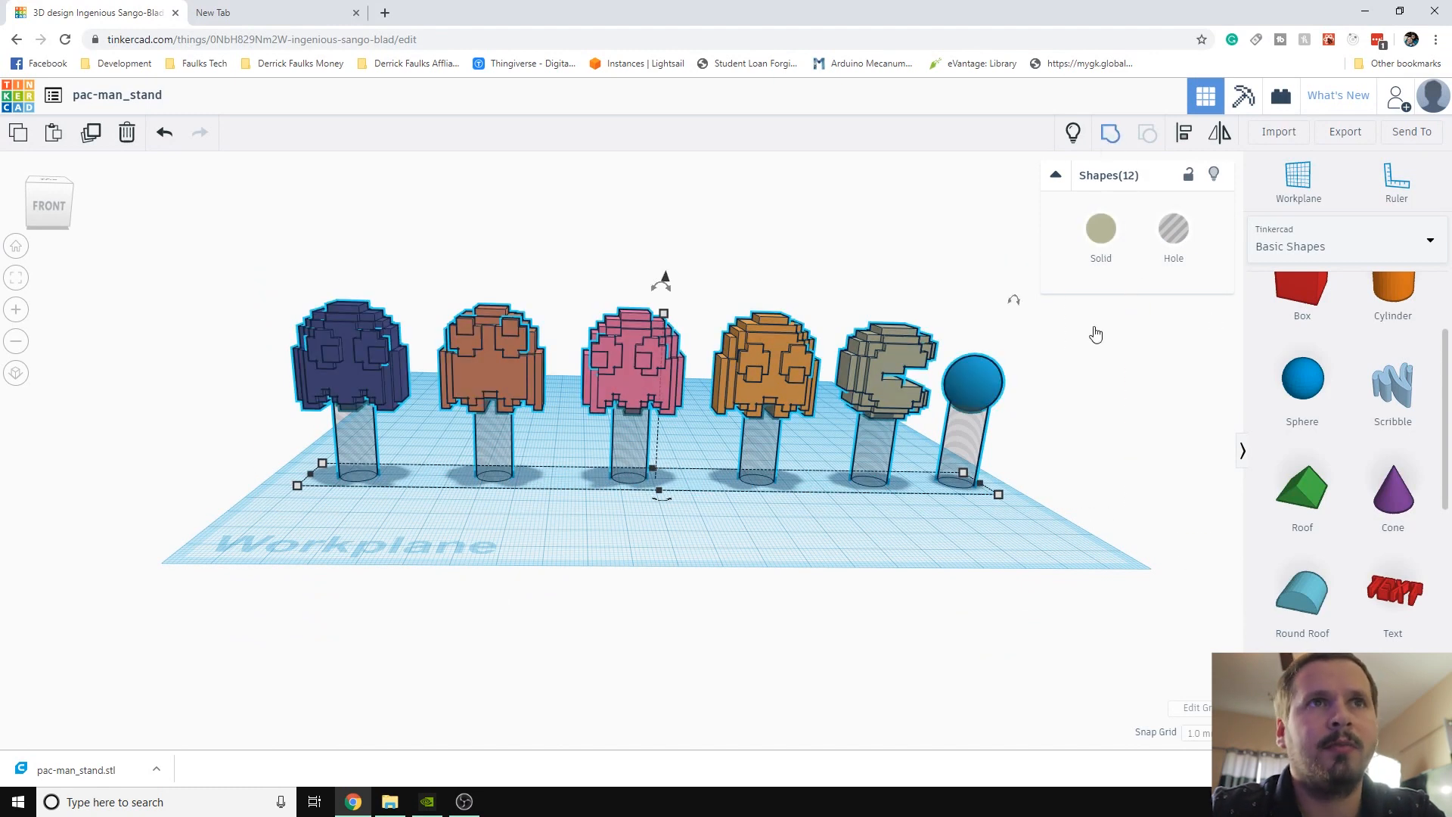
click(914, 499)
right_drag(913, 499, 696, 333)
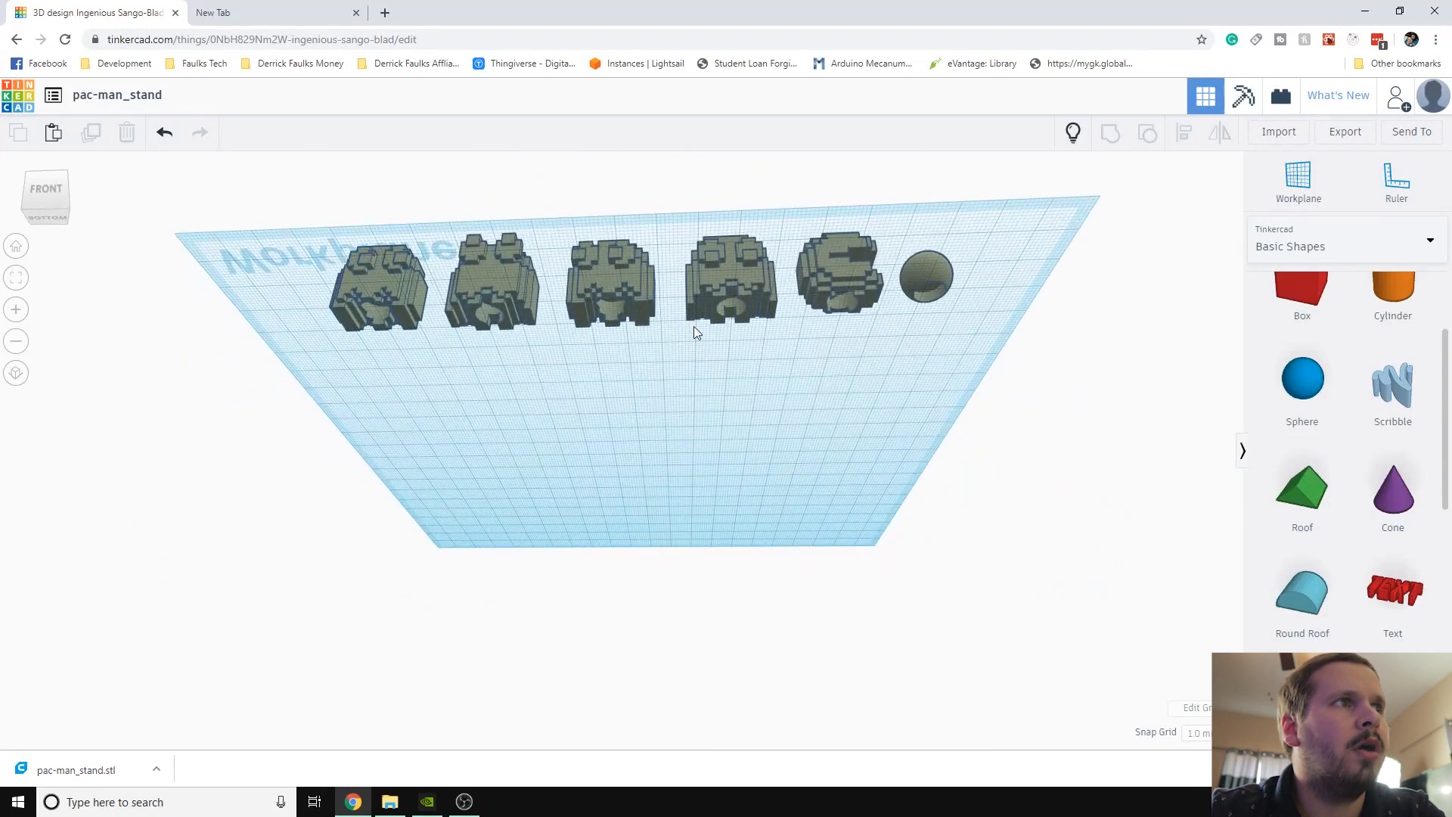
right_drag(543, 324, 577, 411)
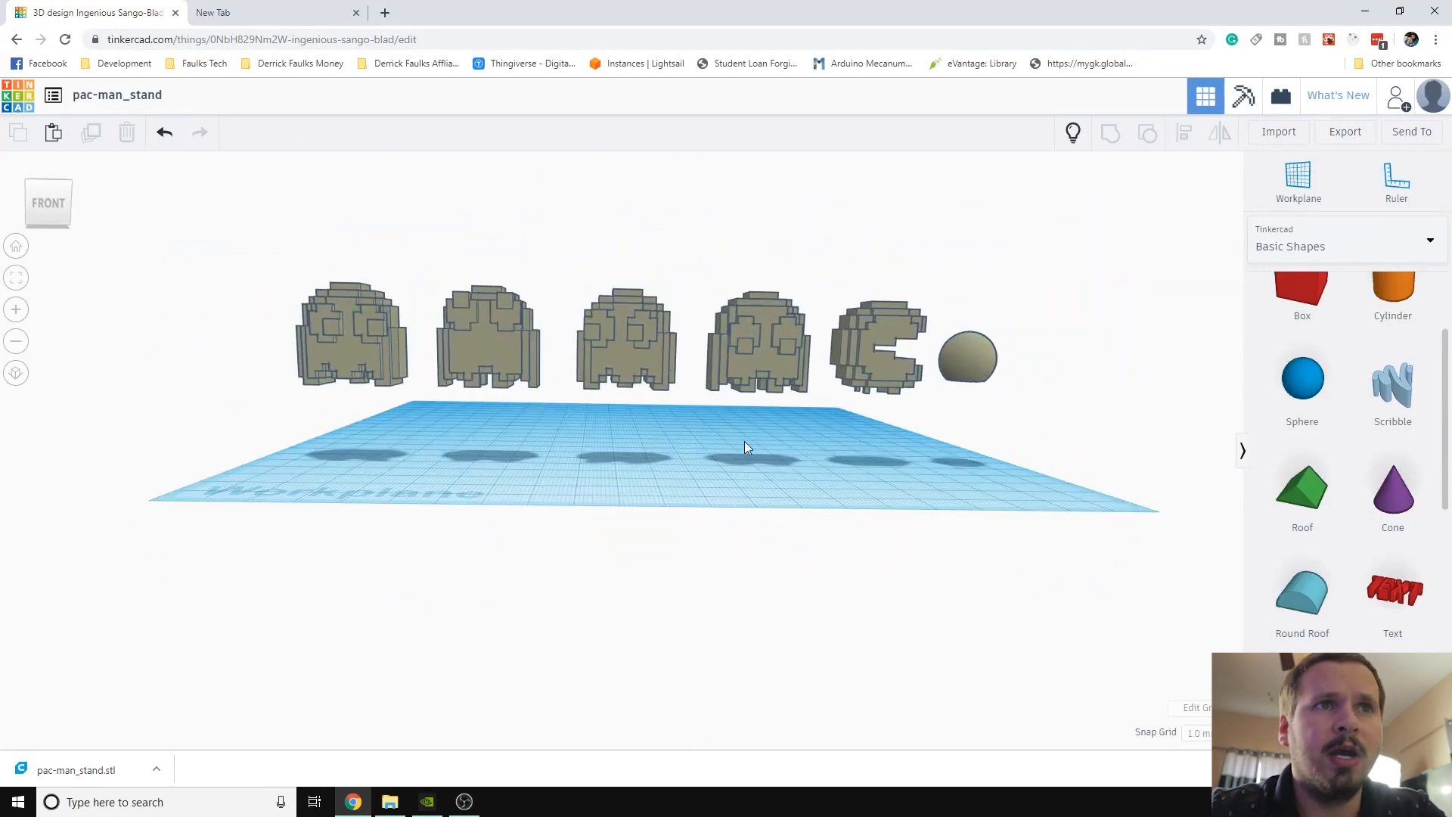
right_drag(905, 489, 870, 485)
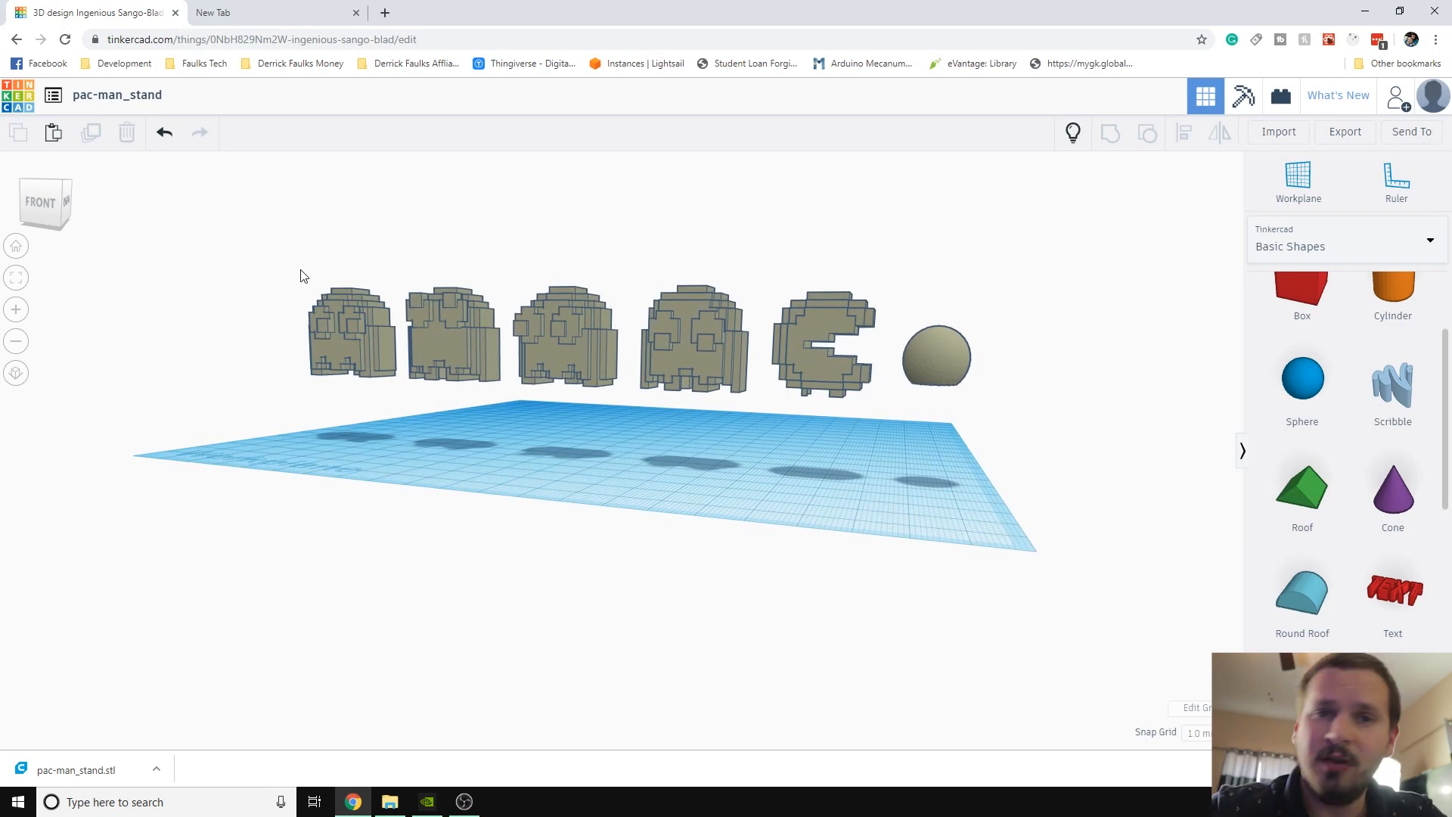
Export the grouped figures as an STL file, including only the selected shape
drag(282, 279, 1006, 406)
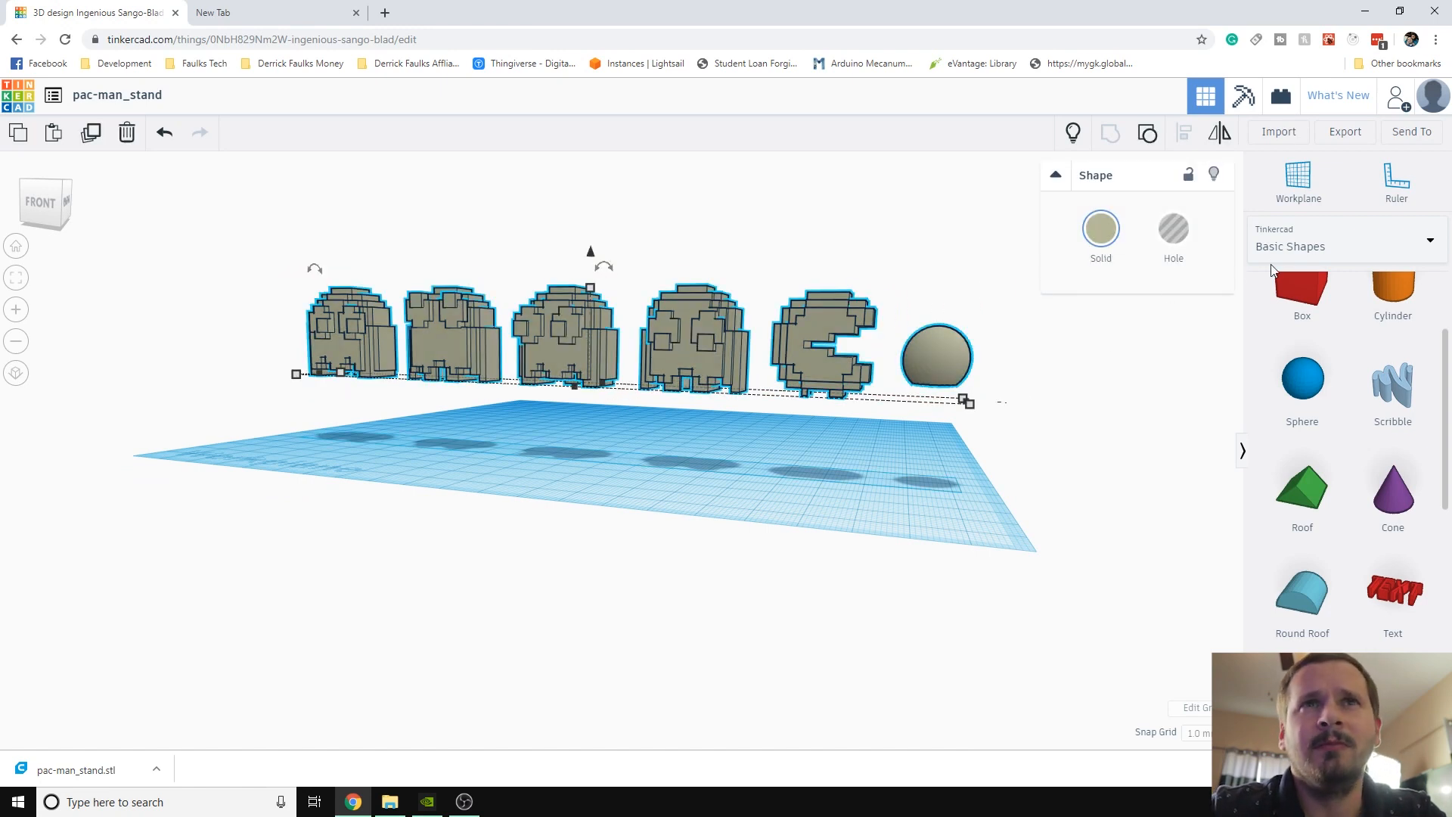
click(1347, 133)
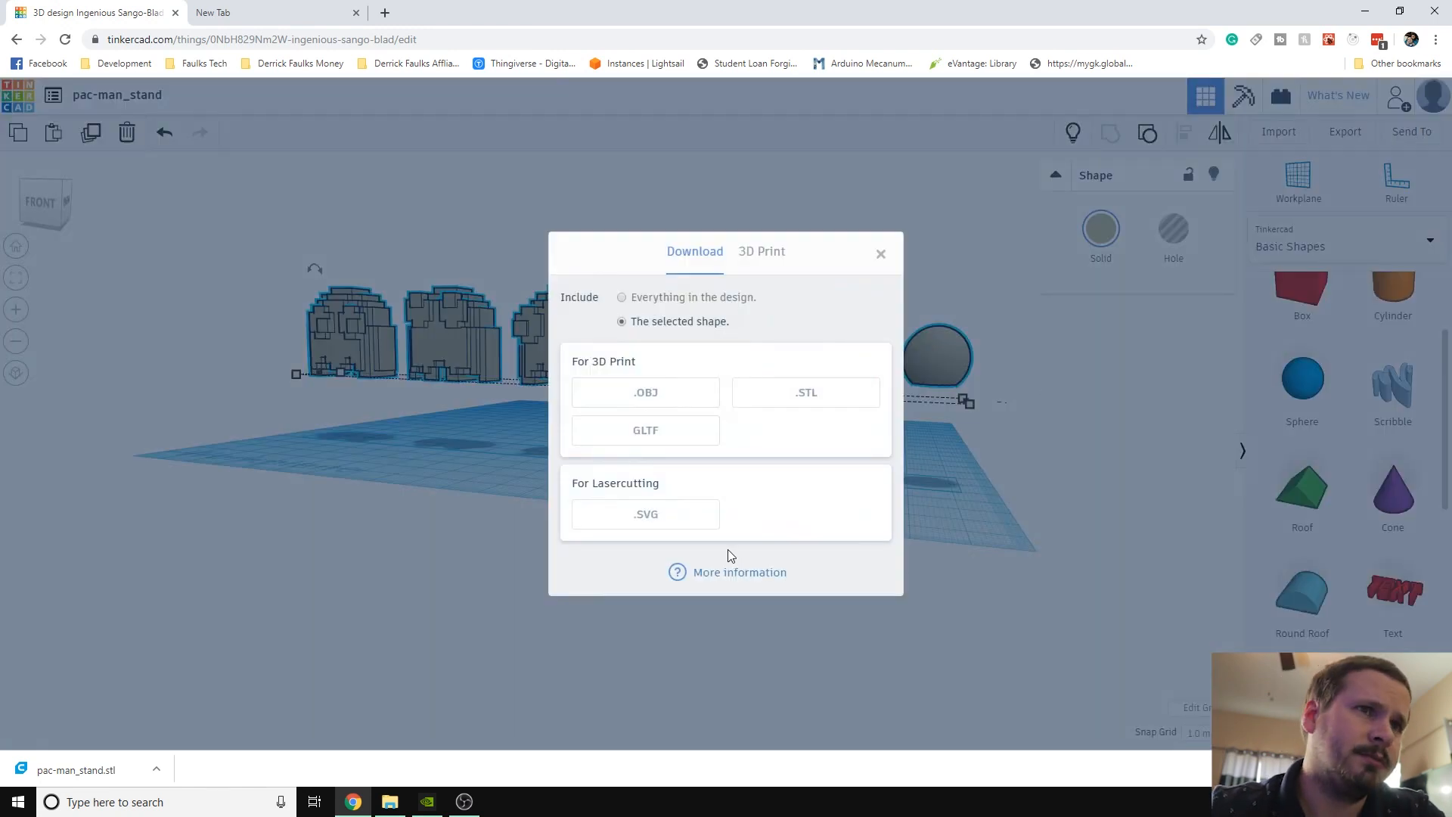
click(826, 397)
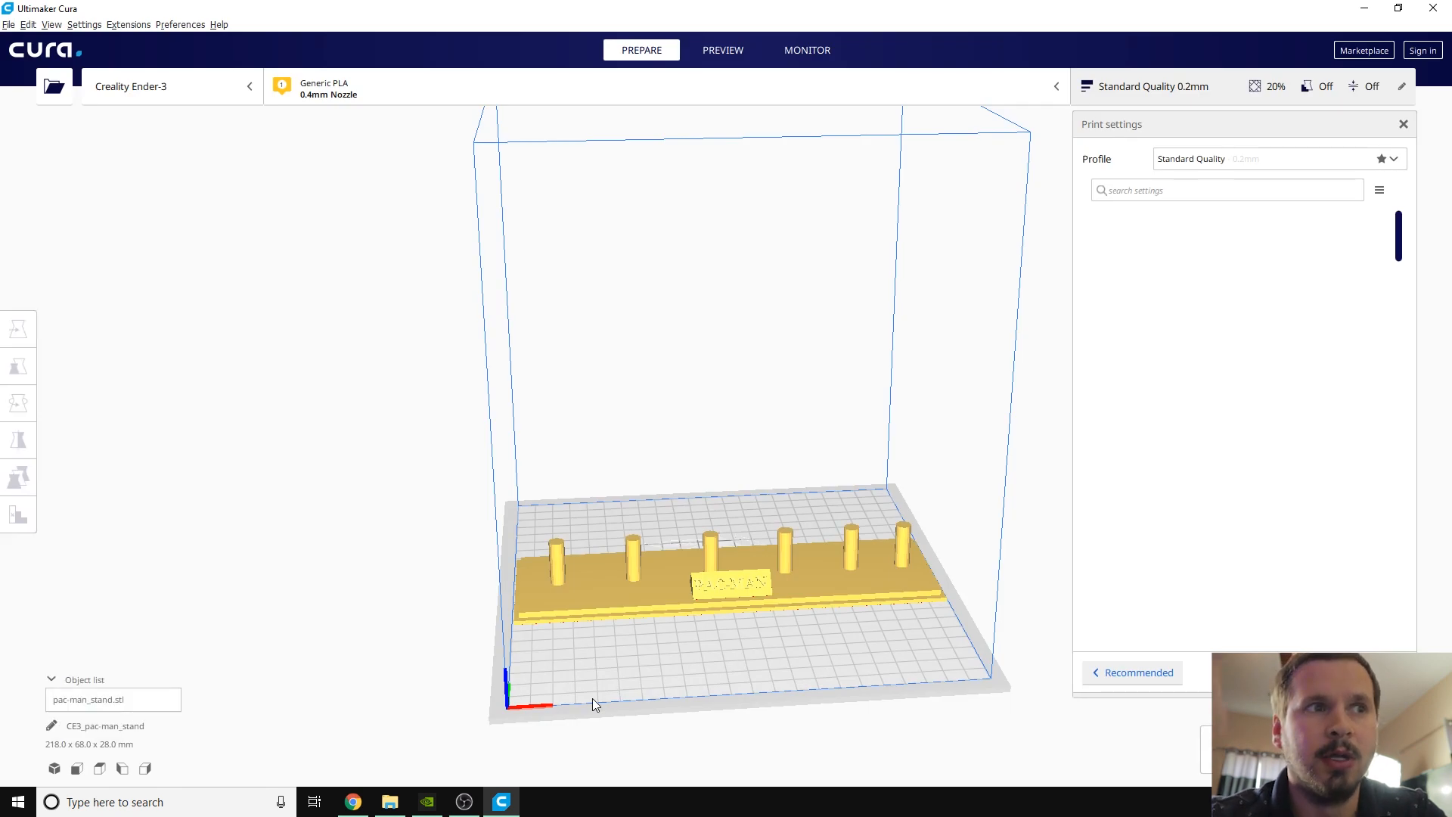
Examine the stand model on the Ultimaker Cura build plate and shift the un-maximized Cura window down over Tinkercad
scroll(596, 701, up, 5)
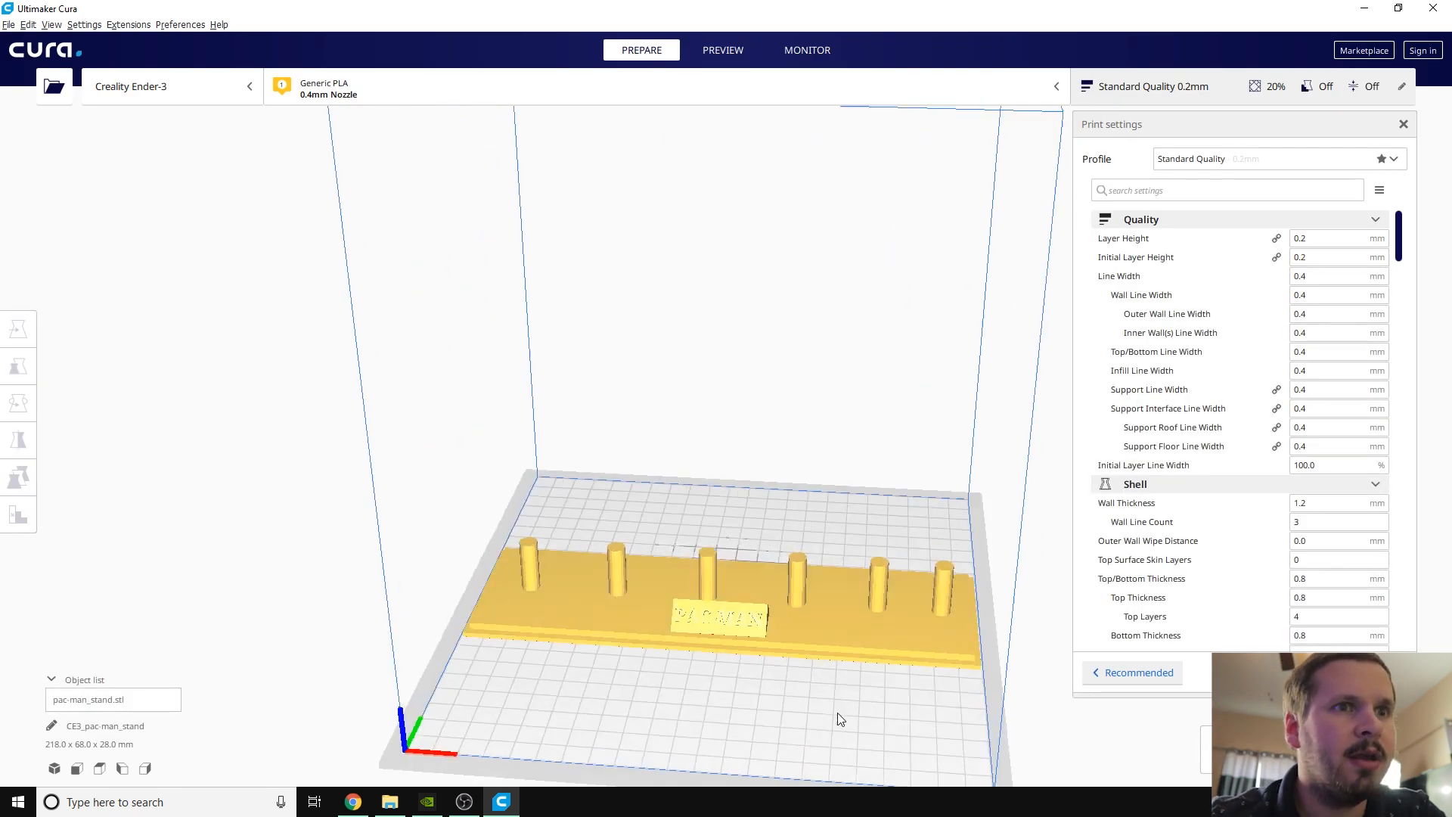
right_drag(845, 713, 892, 733)
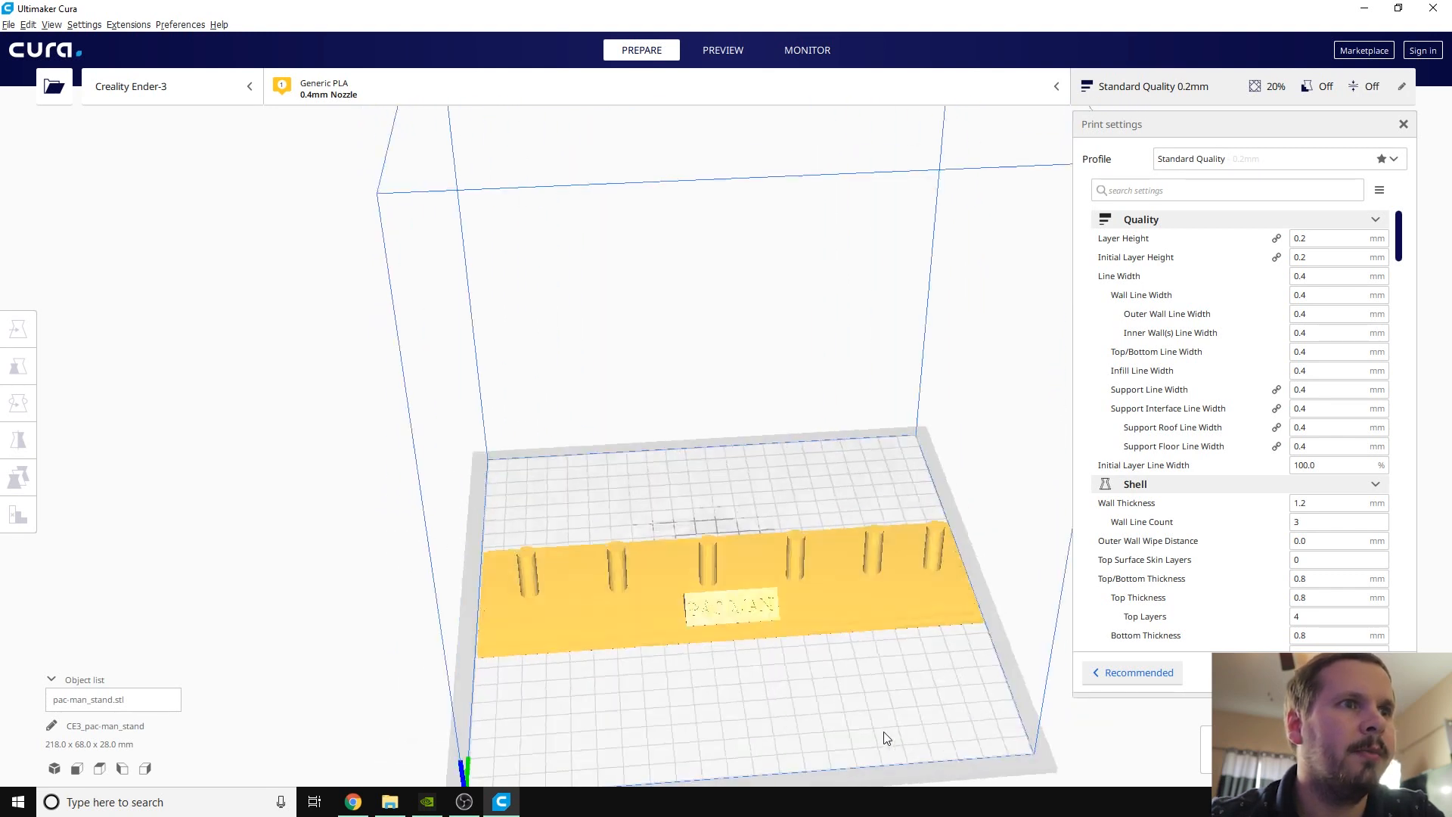
drag(867, 9, 824, 264)
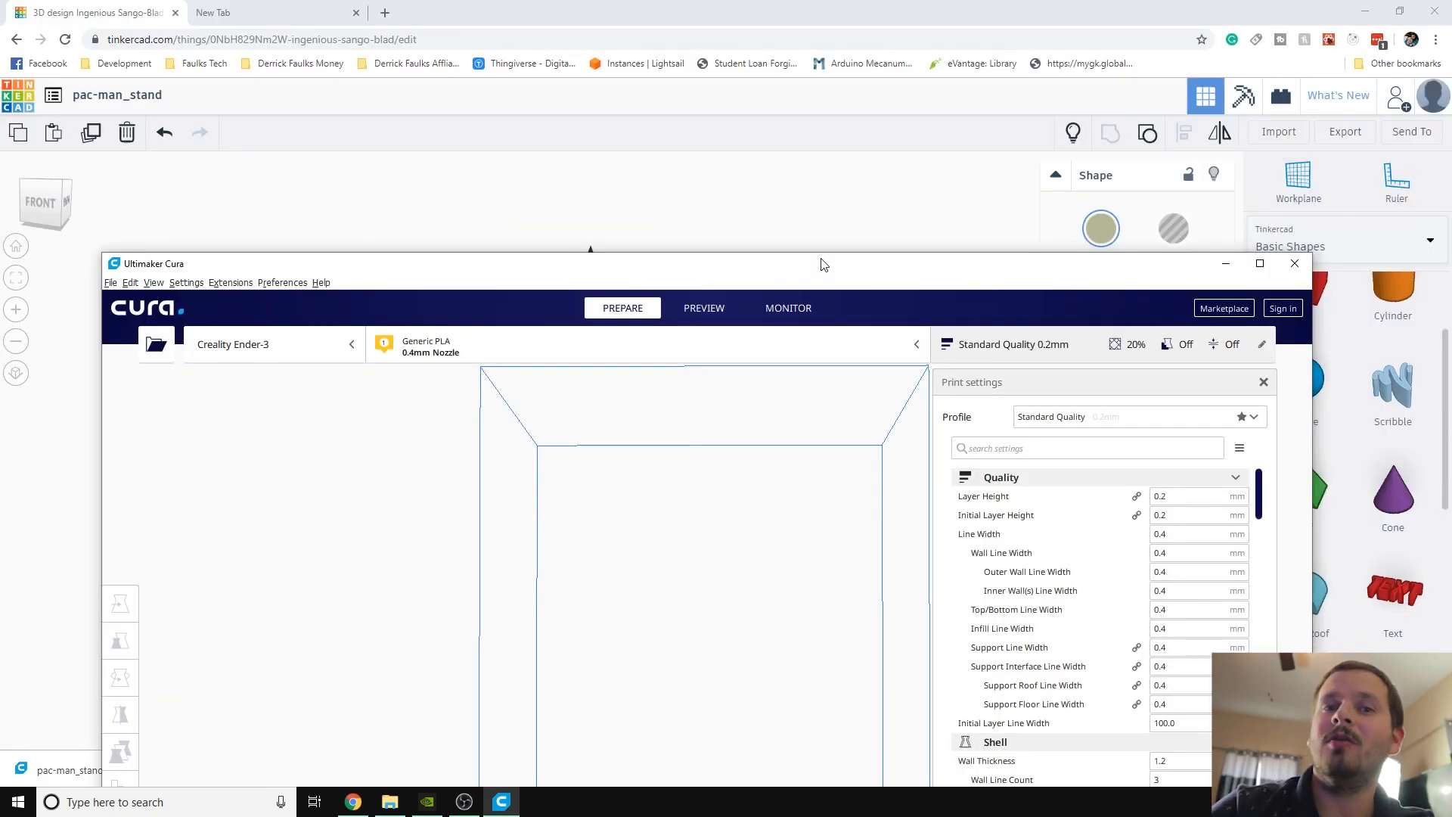